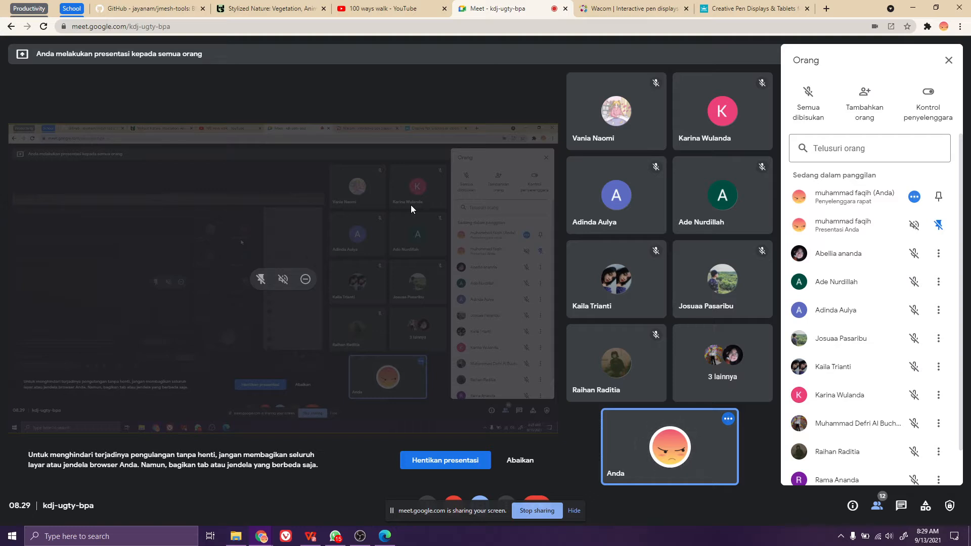
Switch to Animasi.pdf in Microsoft Edge and go through the Tools, Animation Paper and Peg Bar slides
mouse_move(395, 537)
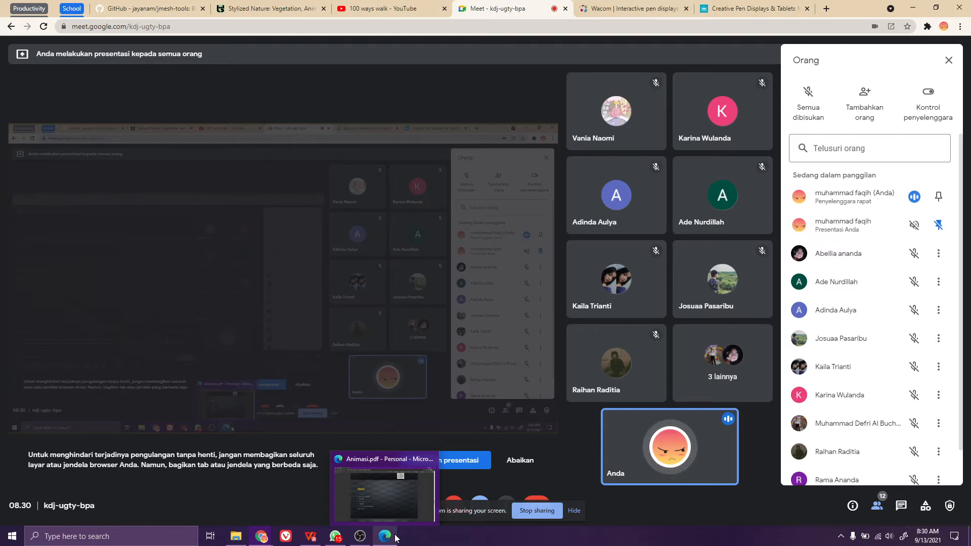
left_click(395, 537)
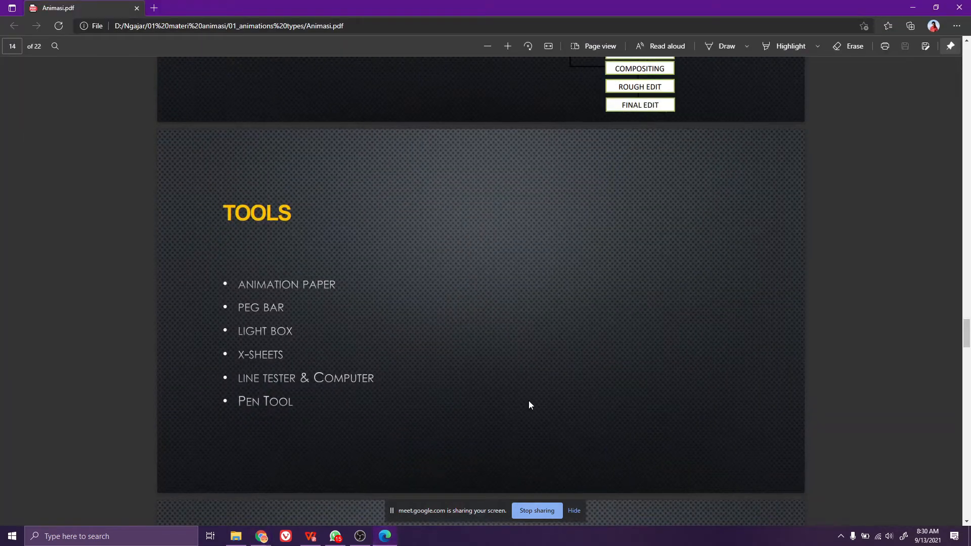
scroll(529, 400, "down", 5)
scroll(530, 404, "down", 5)
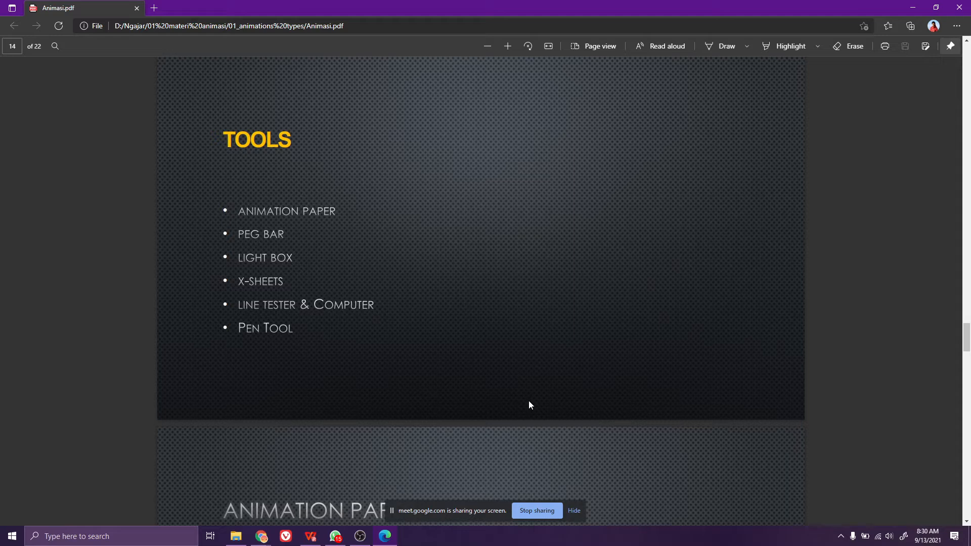
scroll(529, 405, "down", 4)
scroll(529, 394, "up", 6)
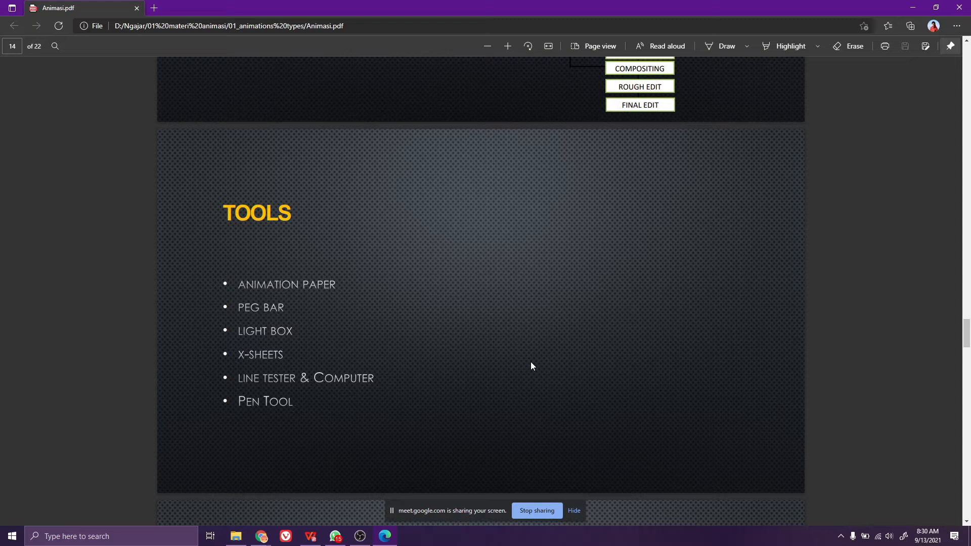
scroll(531, 365, "down", 5)
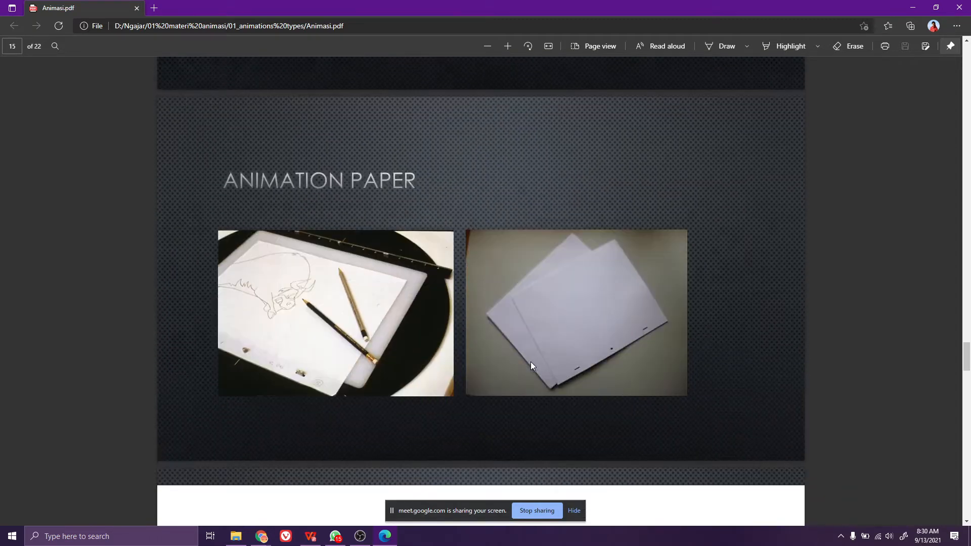
scroll(531, 365, "down", 15)
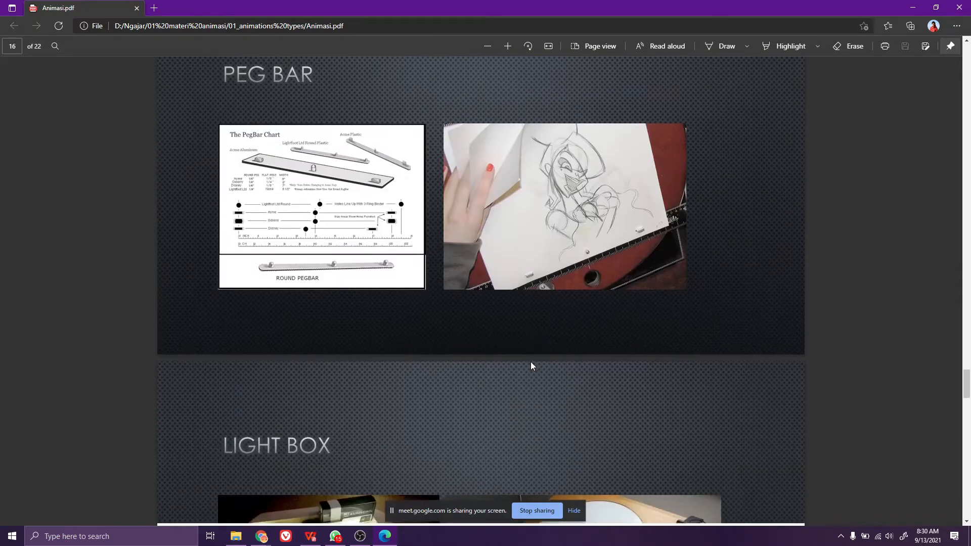
scroll(531, 366, "up", 6)
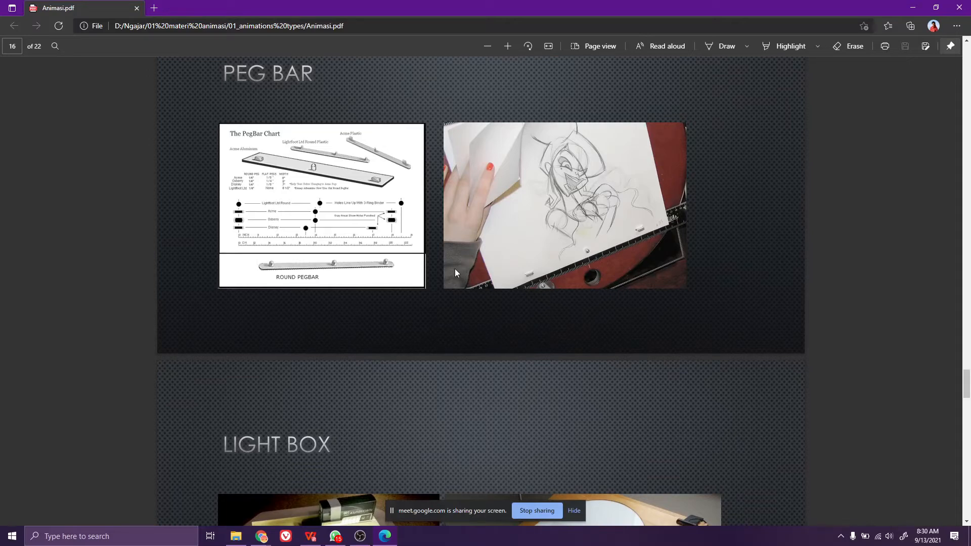
scroll(329, 230, "up", 2)
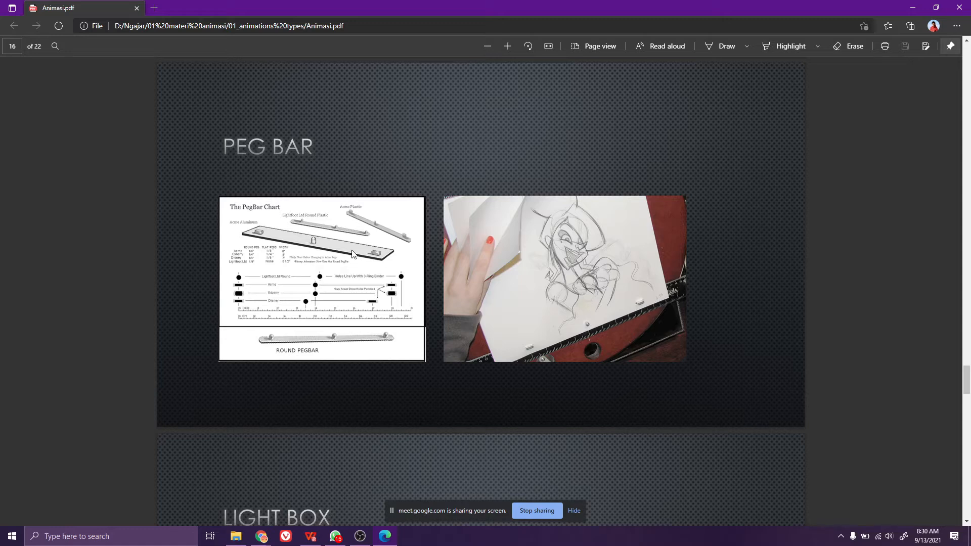
Switch to the Google Meet call in Chrome and admit everyone waiting to join
mouse_move(266, 539)
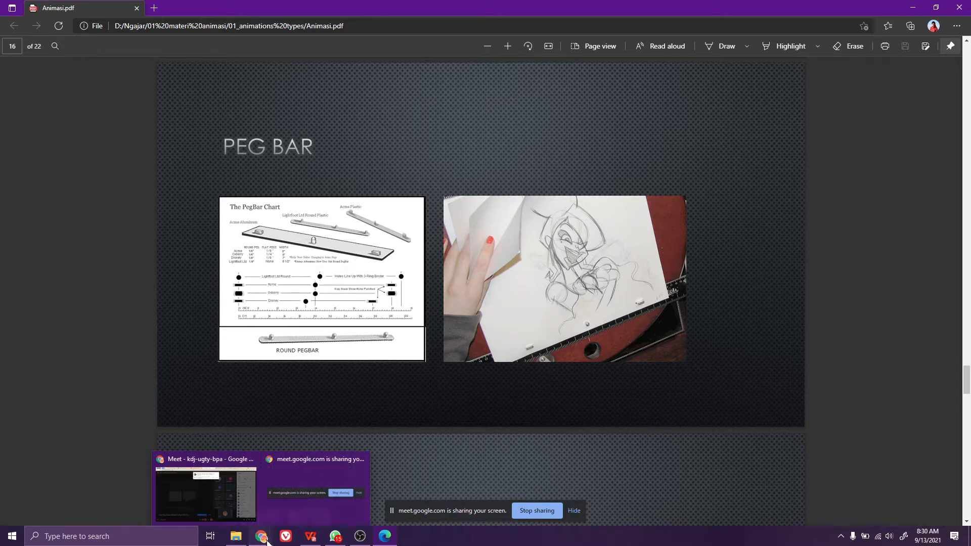
left_click(235, 496)
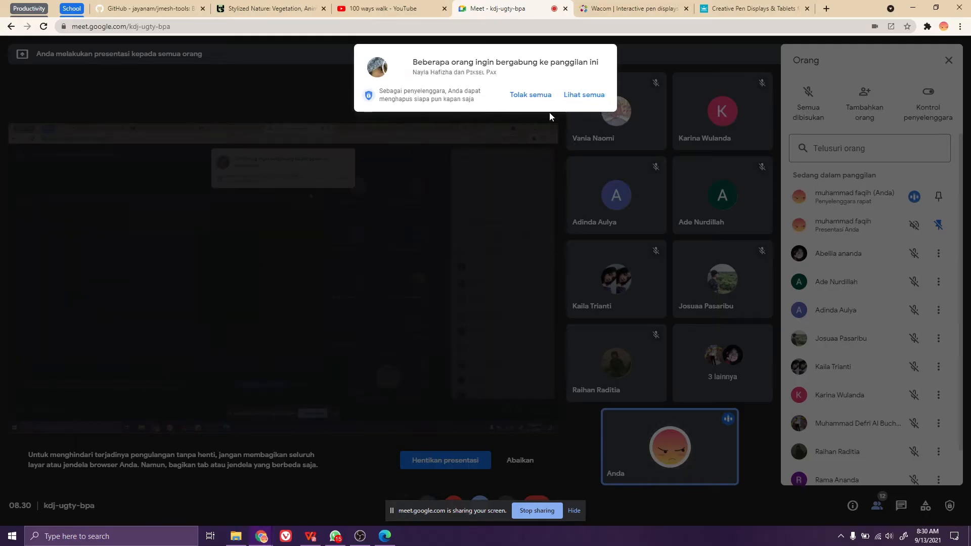
left_click(583, 96)
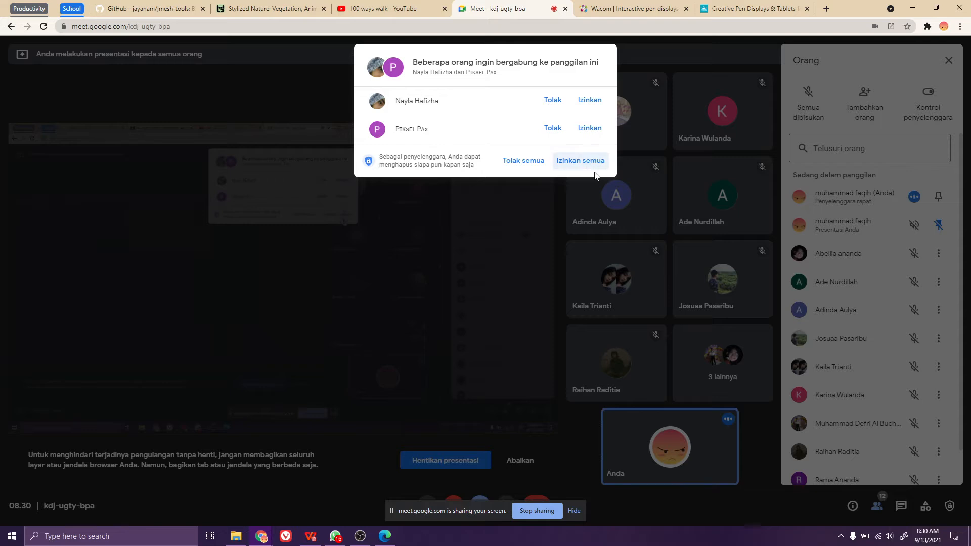
left_click(589, 163)
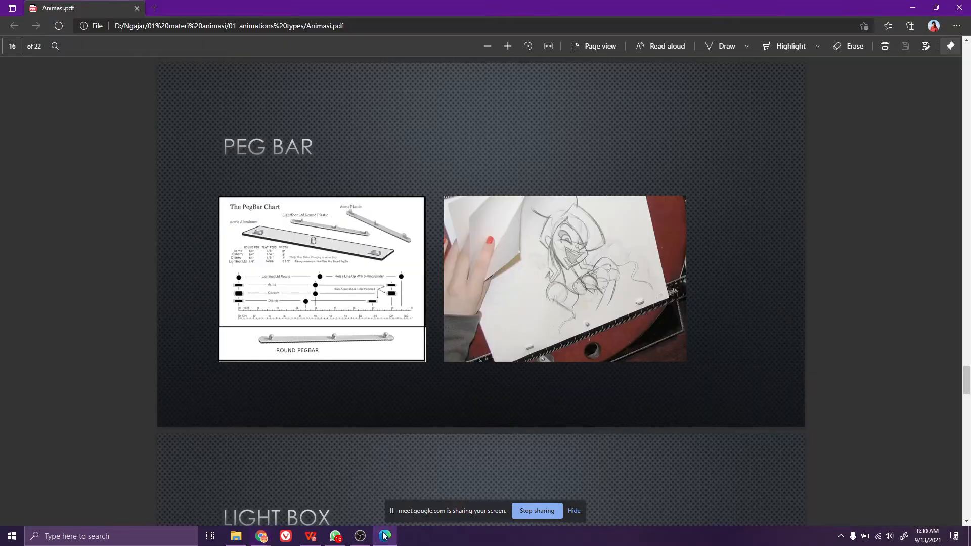
Return to Animasi.pdf in Microsoft Edge and view the slides from Light Box to X-Sheets
left_click(385, 536)
scroll(281, 152, "down", 4)
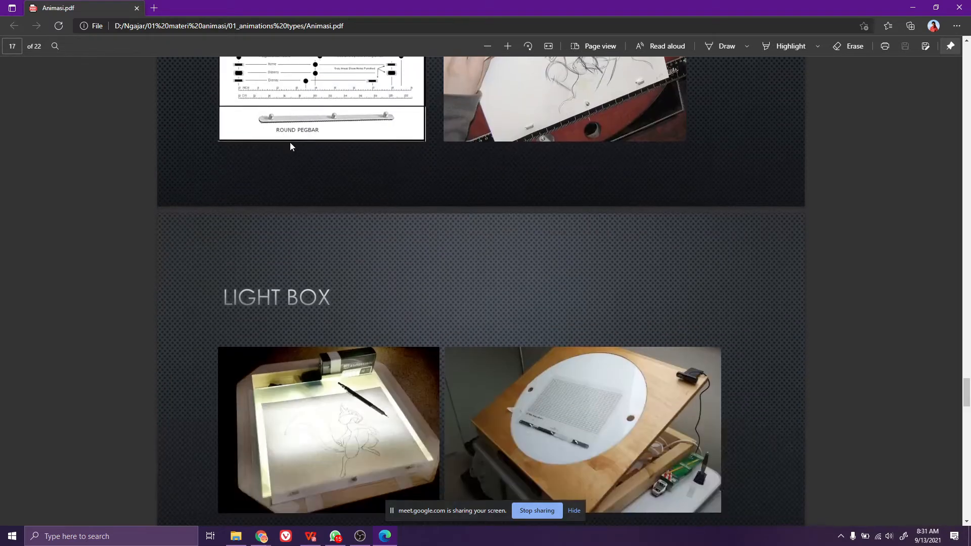
scroll(290, 141, "down", 1)
scroll(294, 242, "down", 4)
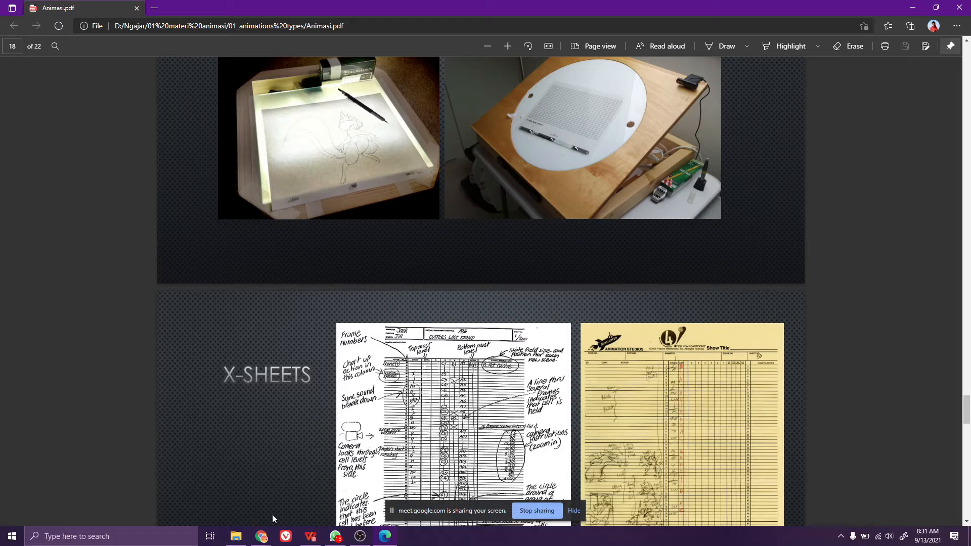
Switch to Chrome, search Google for "light pad" in a new tab, and open Tokopedia's light pad listing
mouse_move(270, 535)
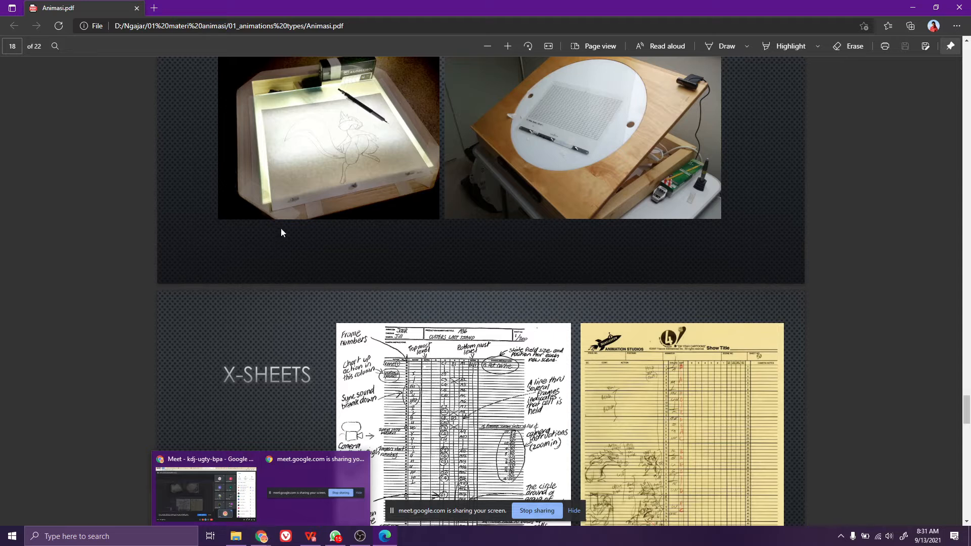
left_click(261, 537)
left_click(232, 497)
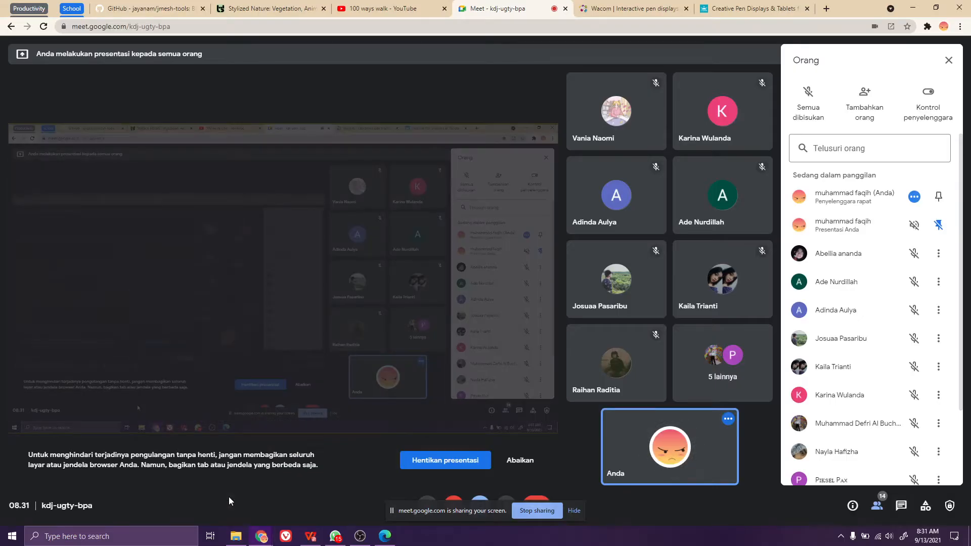
key("ctrl+t")
type("light pad")
key("Return")
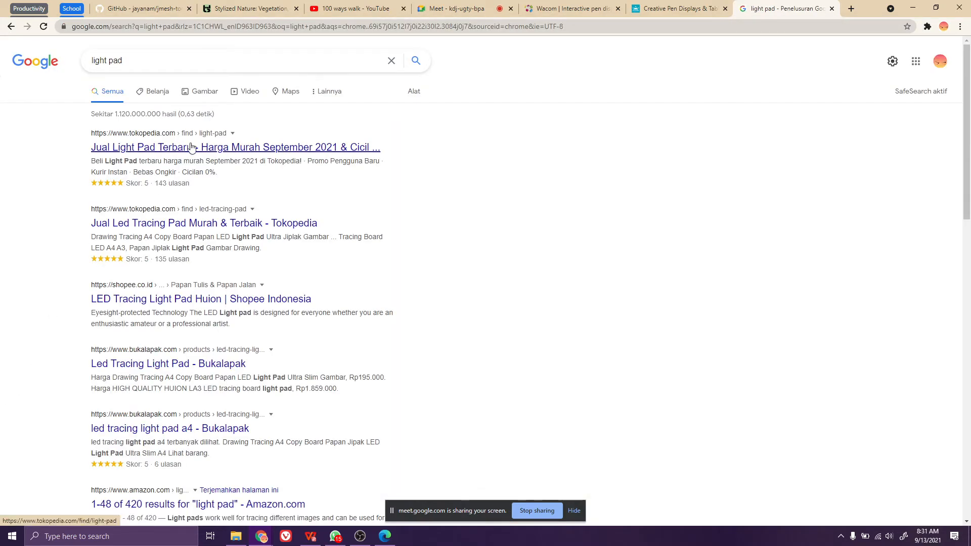
left_click(191, 145)
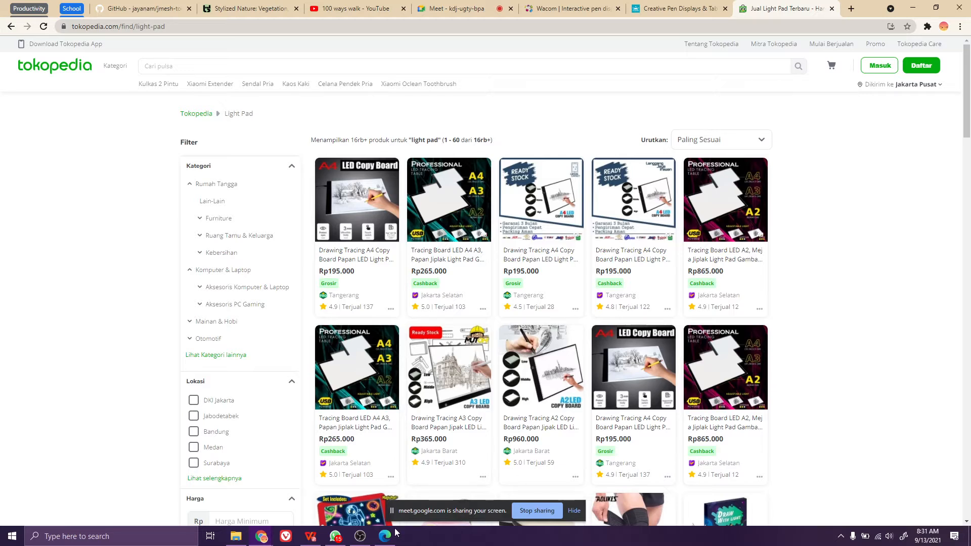
Open the Tracing Board LED A4 A3 product and enlarge its photo showing the A4 board dimensions
mouse_move(385, 540)
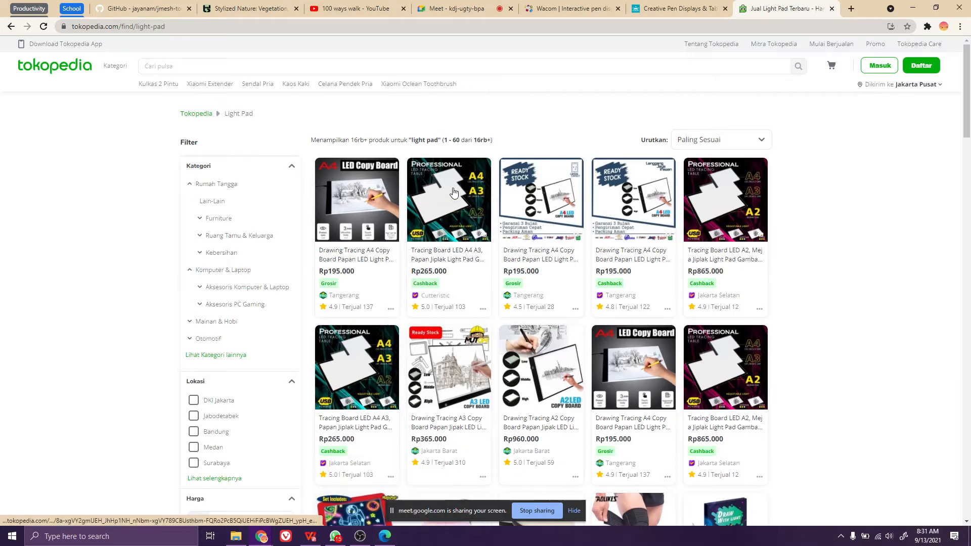
left_click(447, 257)
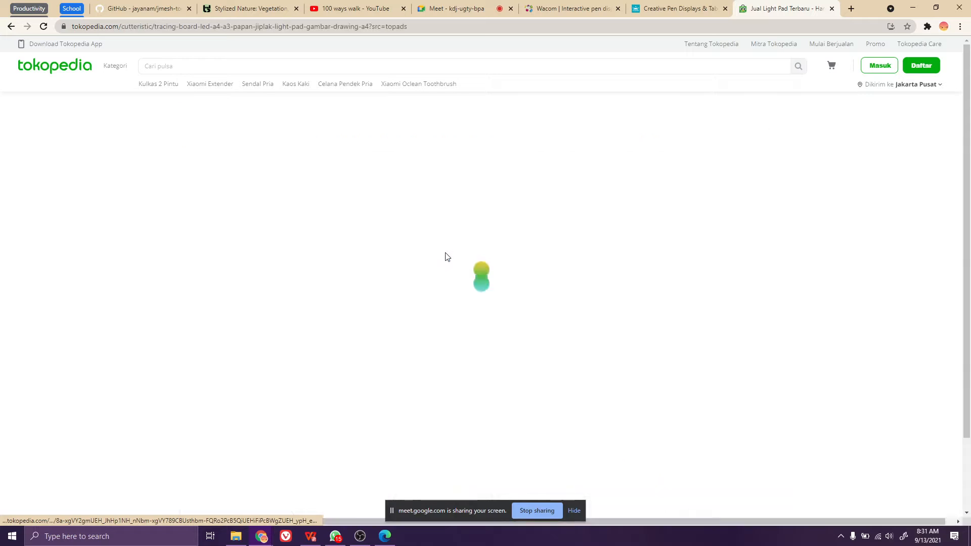
mouse_move(236, 337)
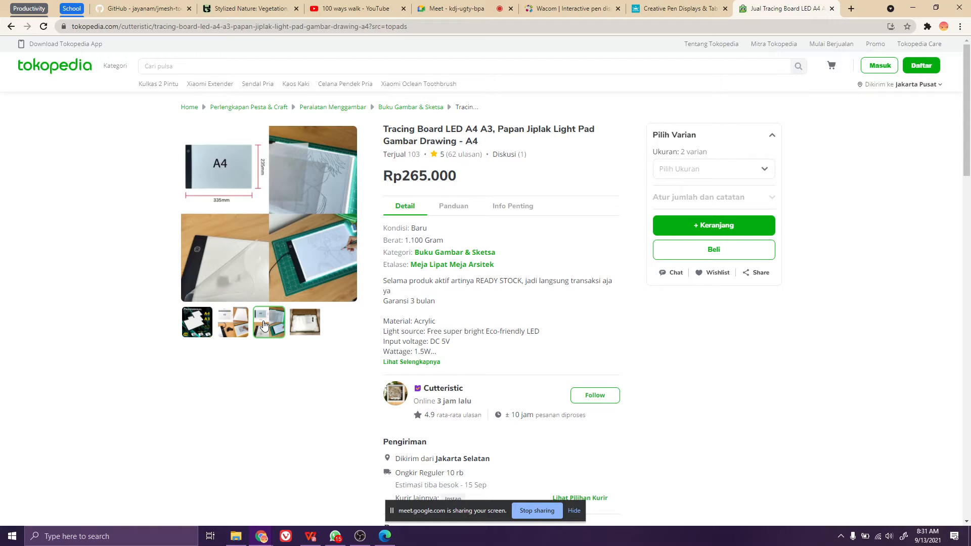
left_click(272, 237)
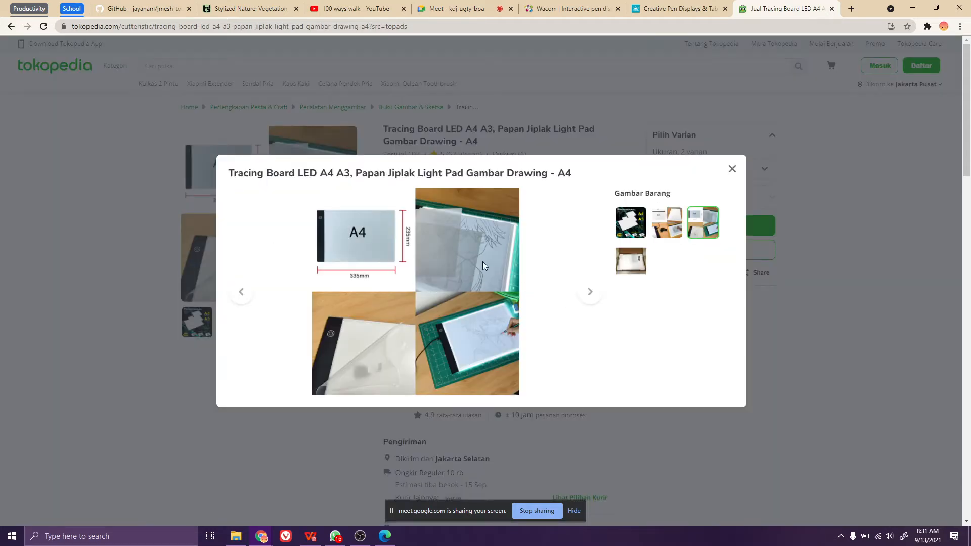
Return to Animasi.pdf in Microsoft Edge and review the Animation Paper, Peg Bar and Light Box slides again
left_click(384, 535)
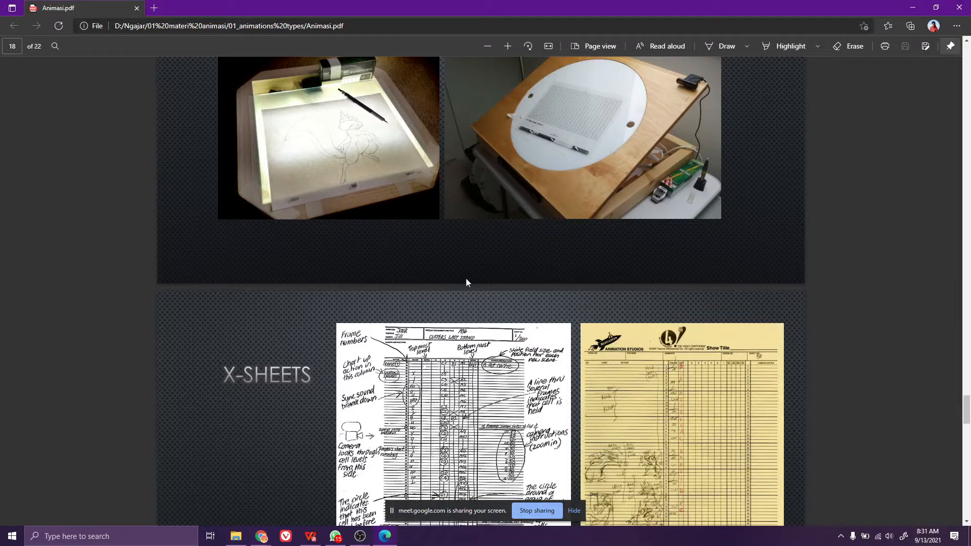
scroll(307, 323, "up", 5)
scroll(293, 307, "down", 3)
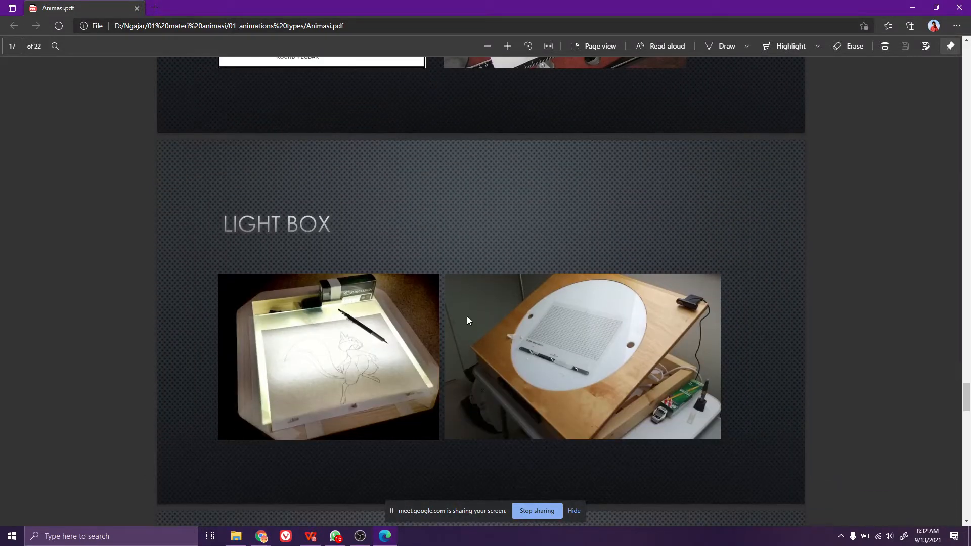
scroll(469, 320, "down", 7)
scroll(471, 318, "up", 15)
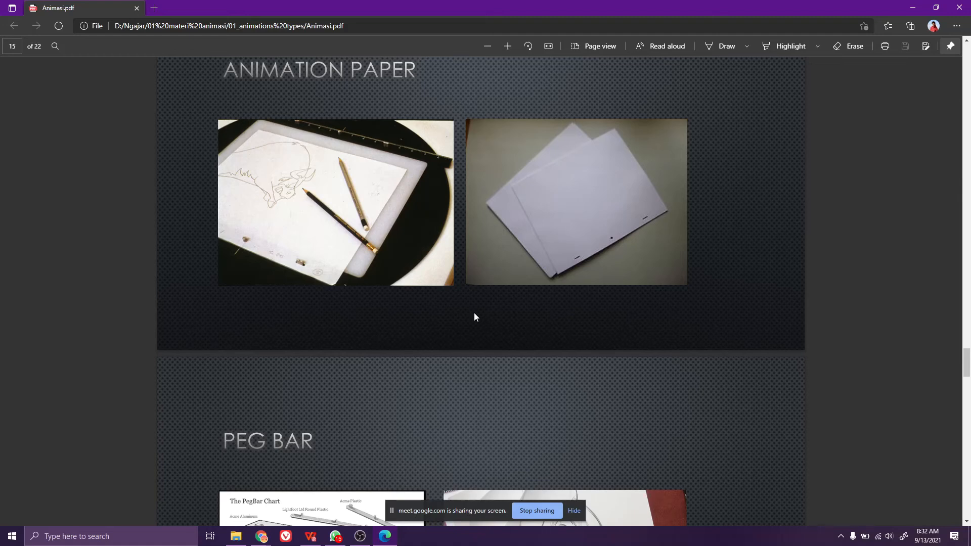
scroll(514, 321, "down", 5)
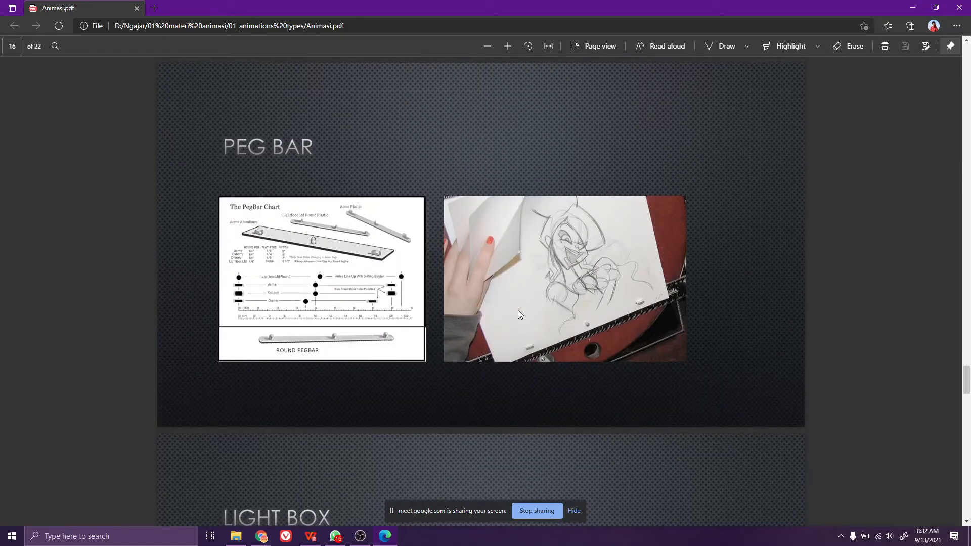
scroll(518, 310, "down", 5)
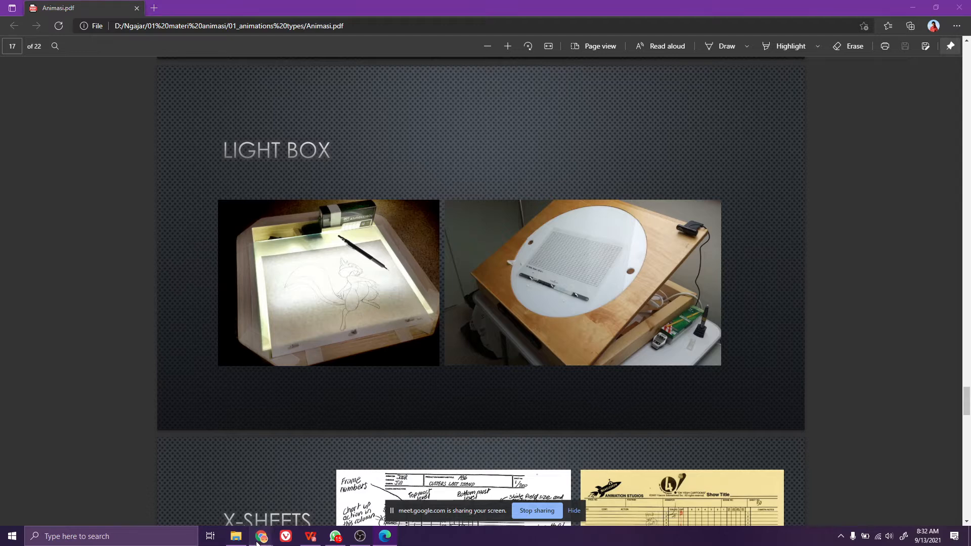
Switch to the Wacom site in Chrome, look over its home page, and open the Pen Tablets product page
mouse_move(261, 535)
left_click(217, 503)
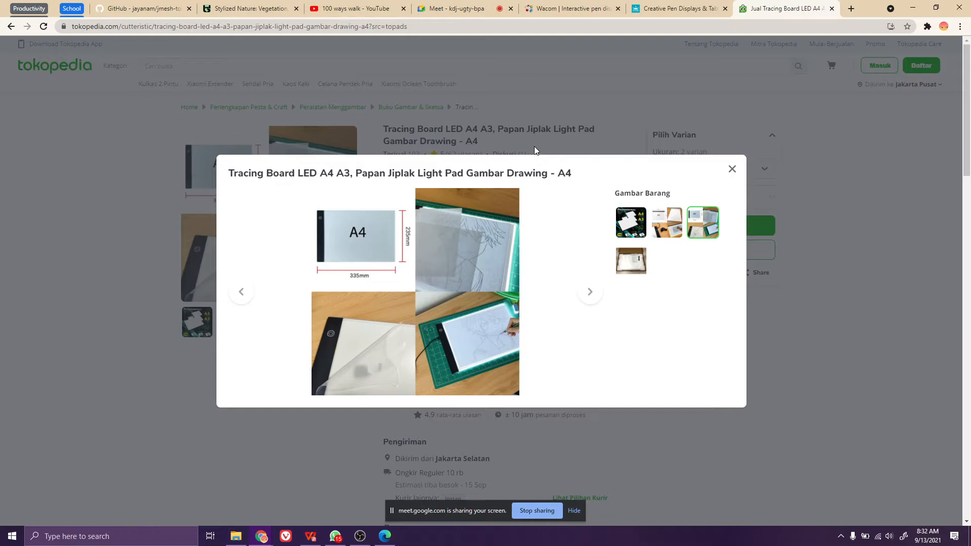
left_click(567, 9)
scroll(690, 137, "down", 7)
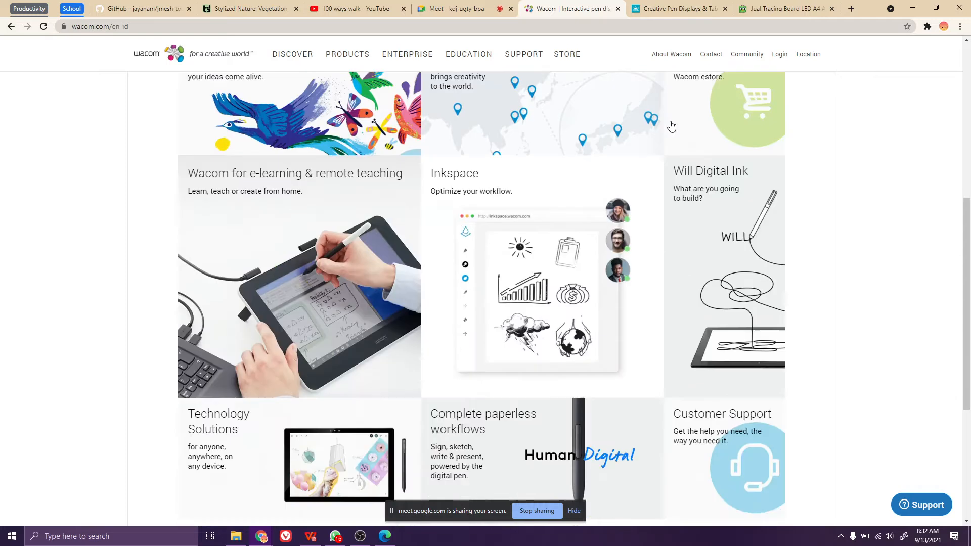
scroll(671, 126, "up", 7)
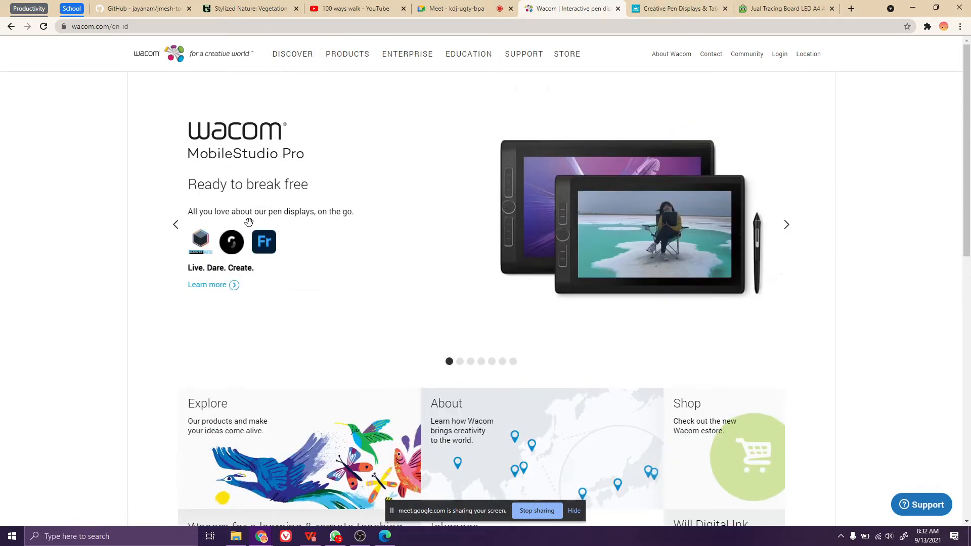
left_click(340, 62)
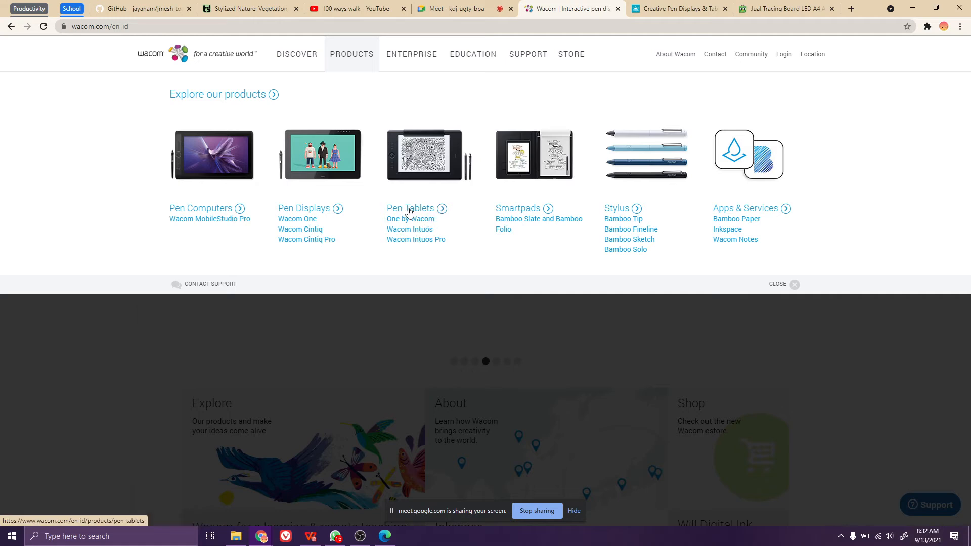
left_click(435, 197)
Look over the Huion home page, open its Pen Tablet page, and browse the products shown there
left_click(635, 10)
scroll(428, 163, "down", 15)
scroll(427, 163, "up", 14)
mouse_move(260, 52)
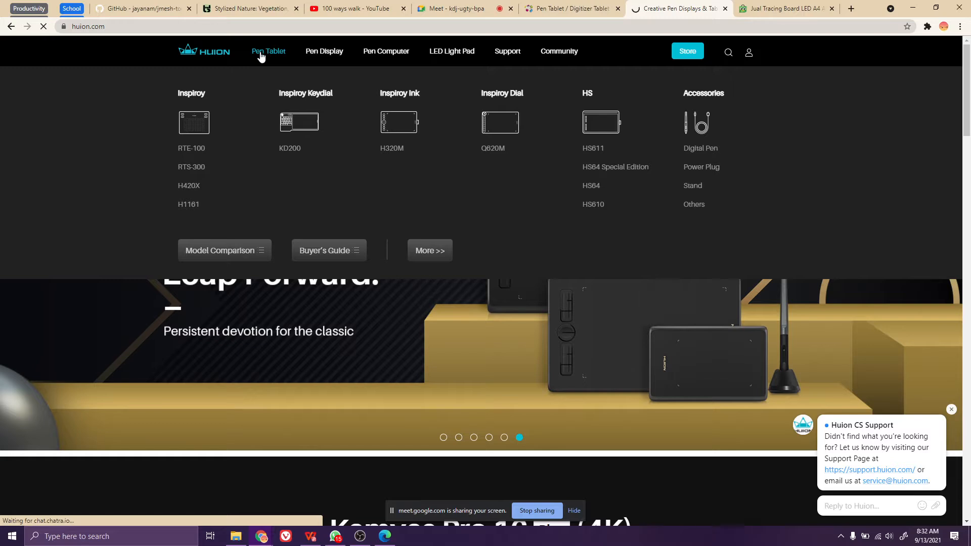
left_click(260, 53)
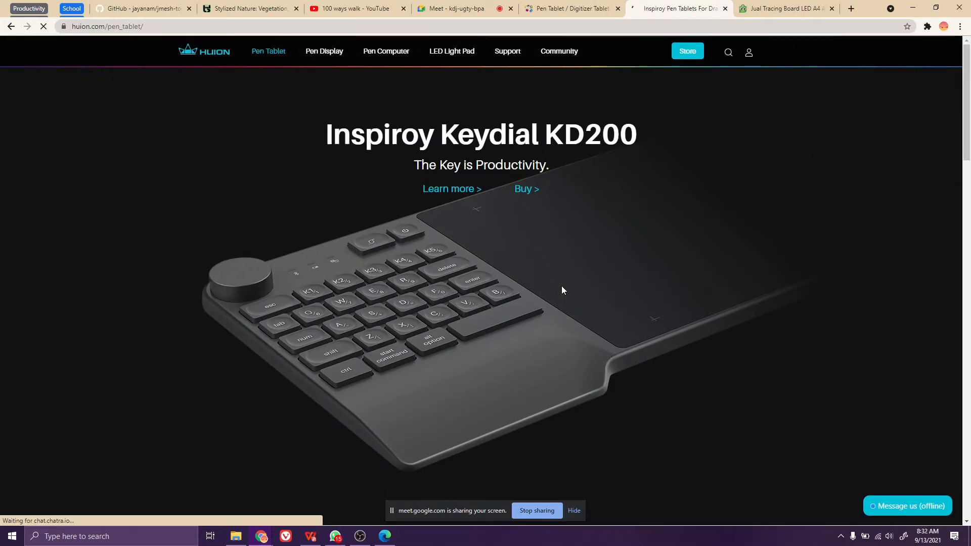
scroll(561, 287, "down", 20)
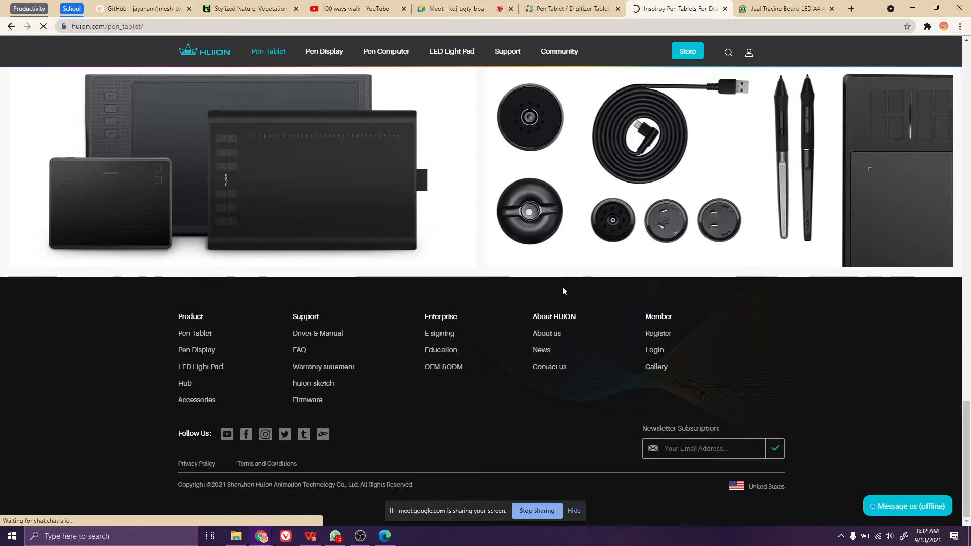
scroll(562, 286, "up", 10)
Go back to the Wacom pen tablets page and look through the Intuos range
key("ctrl+shift+Tab")
scroll(488, 256, "down", 5)
scroll(492, 256, "up", 5)
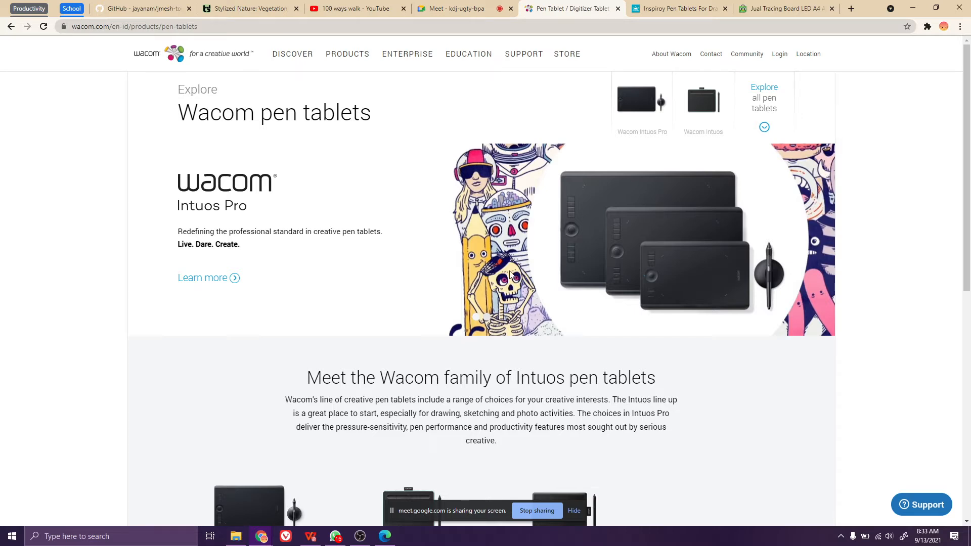
Return to the Huion Pen Tablet page, browse the tablets shown there, and open the Inspiroy H420X product page
left_click(666, 7)
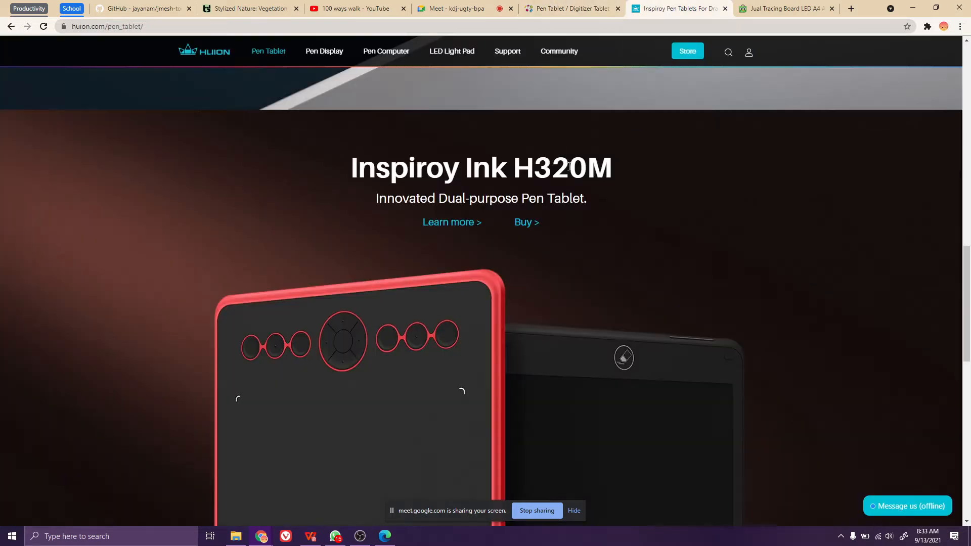
scroll(569, 169, "down", 5)
scroll(569, 167, "down", 6)
scroll(569, 166, "up", 18)
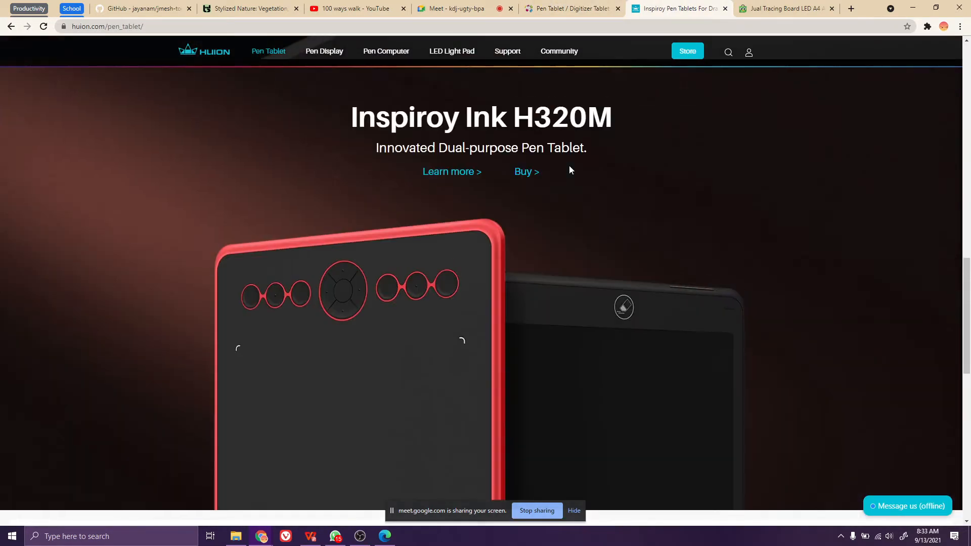
scroll(569, 165, "up", 7)
mouse_move(269, 51)
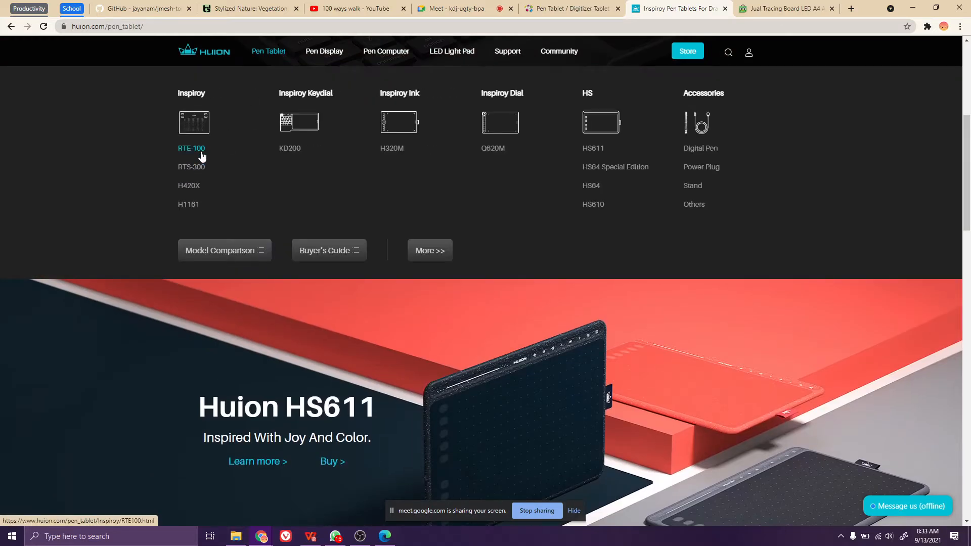
left_click(194, 188)
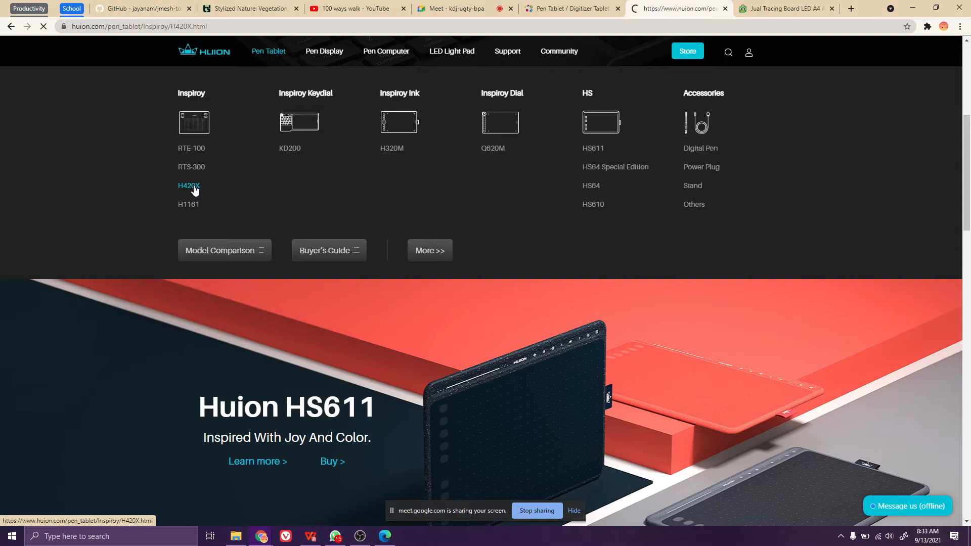
Check the Meet call for a join request, and look through the H420X page's Inheritance of the classics and Compact and ergonomic design sections
left_click(452, 8)
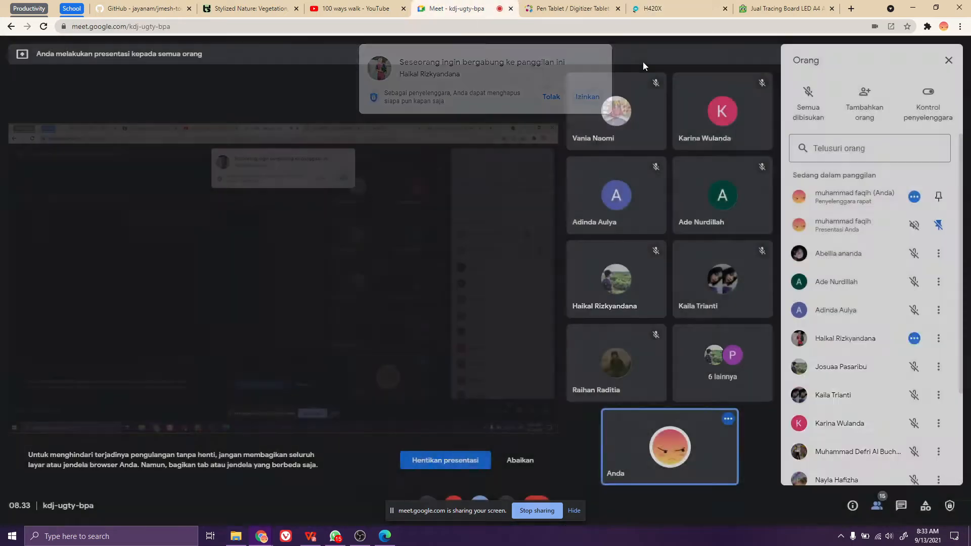
left_click(657, 8)
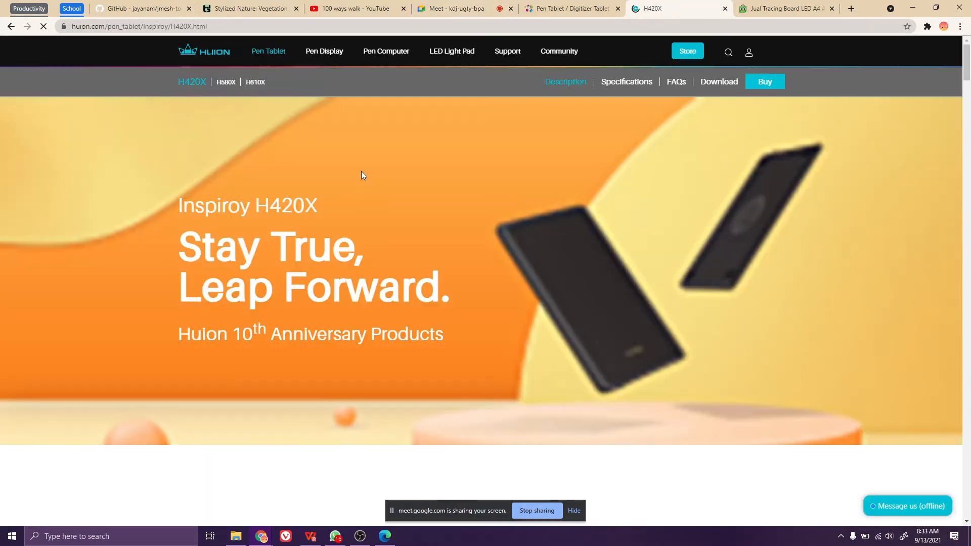
scroll(383, 165, "down", 5)
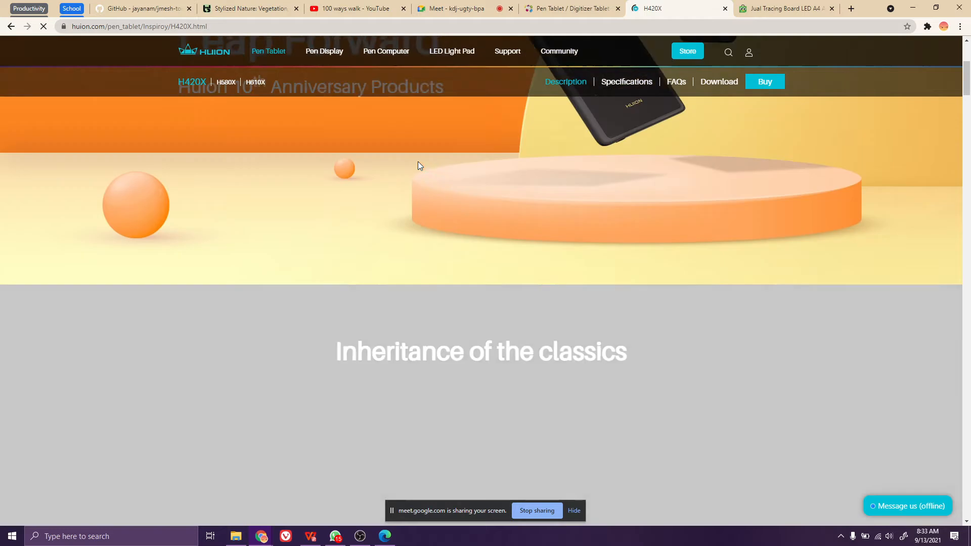
scroll(418, 162, "up", 5)
mouse_move(279, 65)
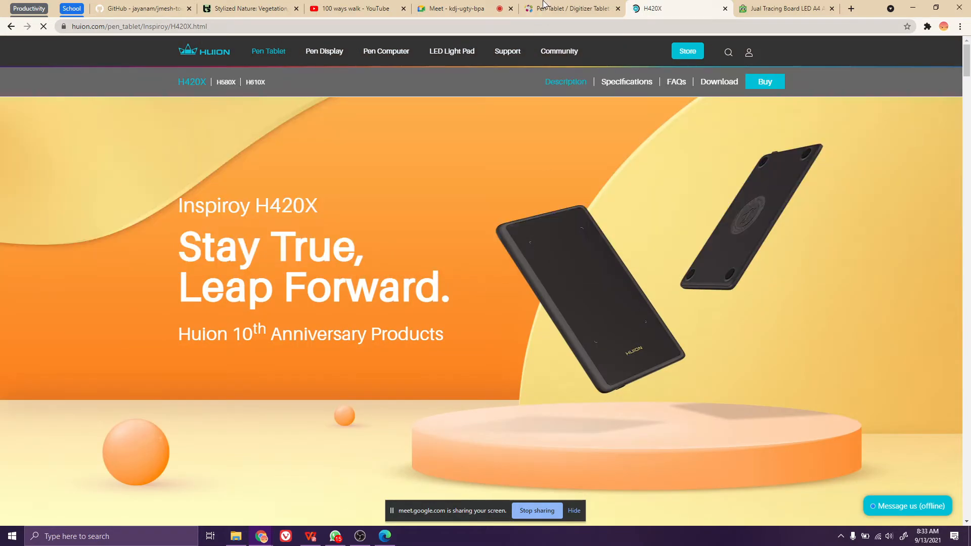
scroll(535, 231, "down", 8)
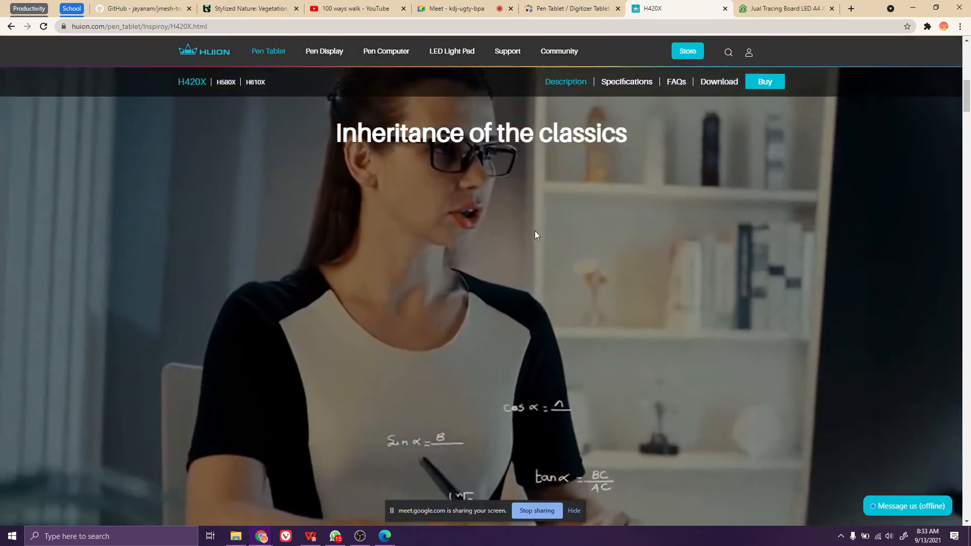
scroll(535, 231, "down", 10)
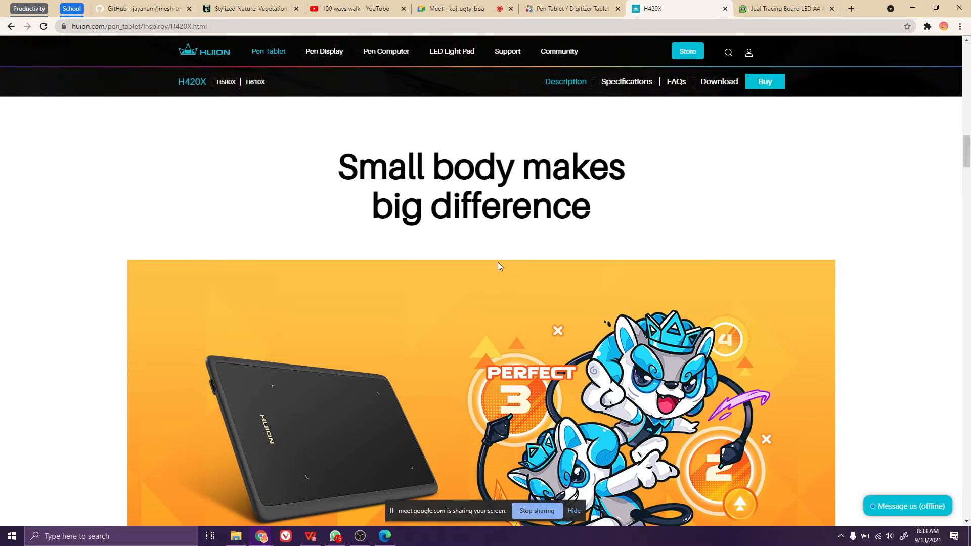
scroll(498, 262, "down", 7)
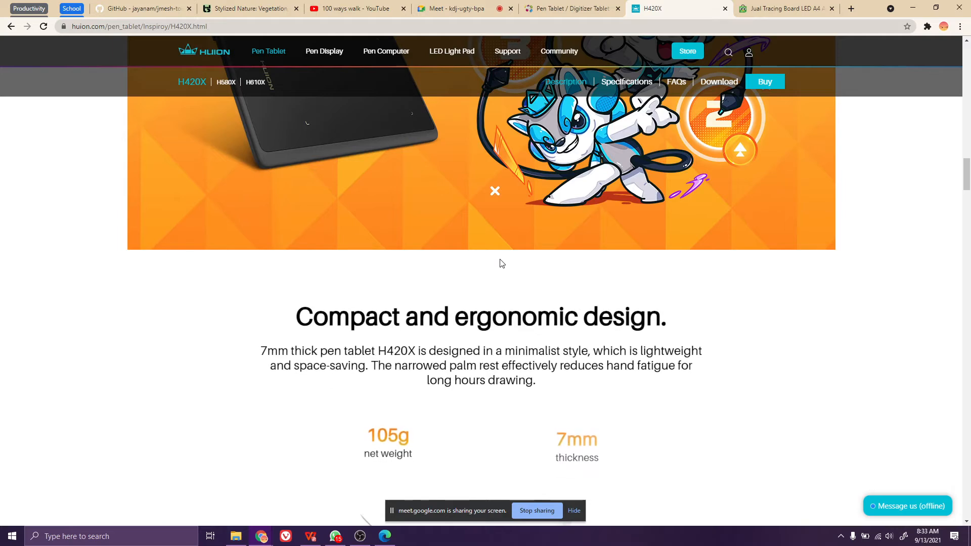
scroll(501, 261, "down", 5)
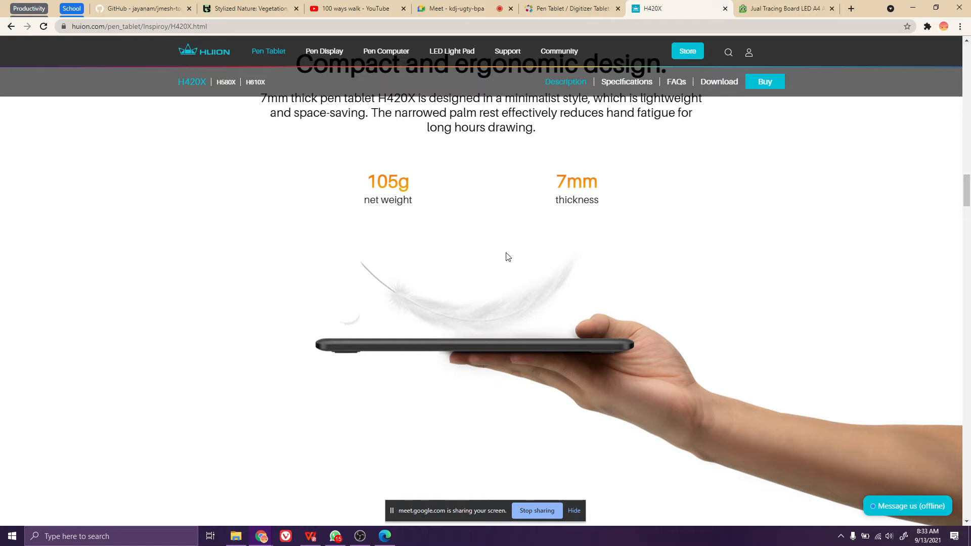
scroll(507, 258, "up", 10)
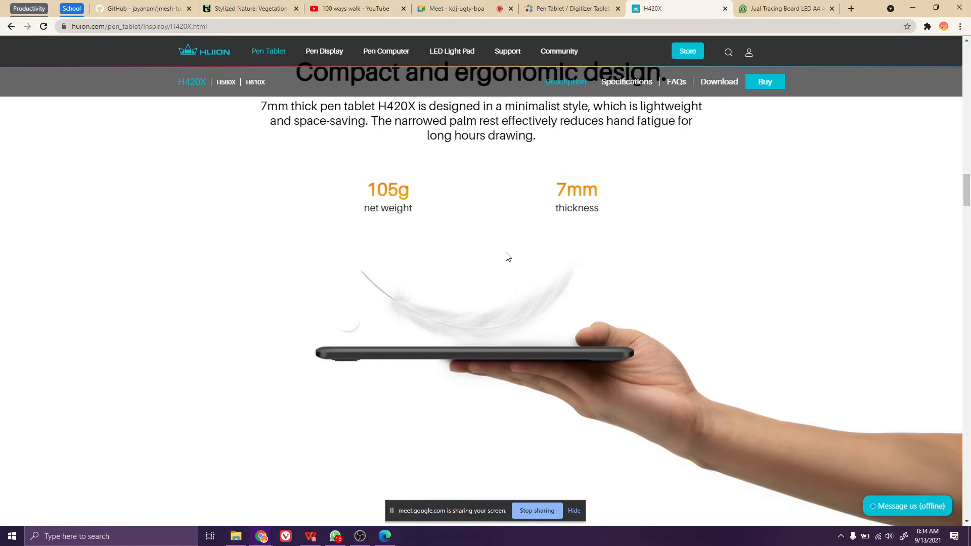
scroll(507, 253, "up", 5)
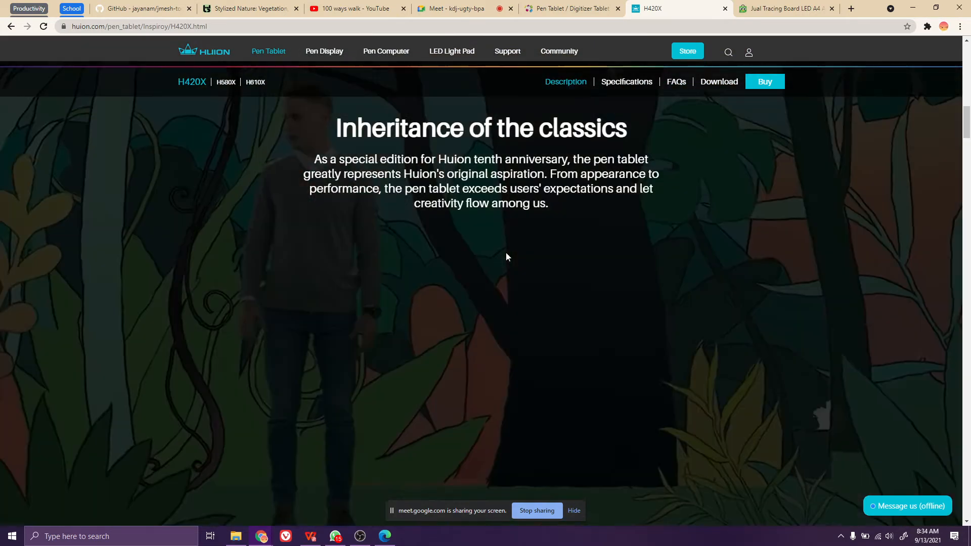
scroll(466, 239, "up", 3)
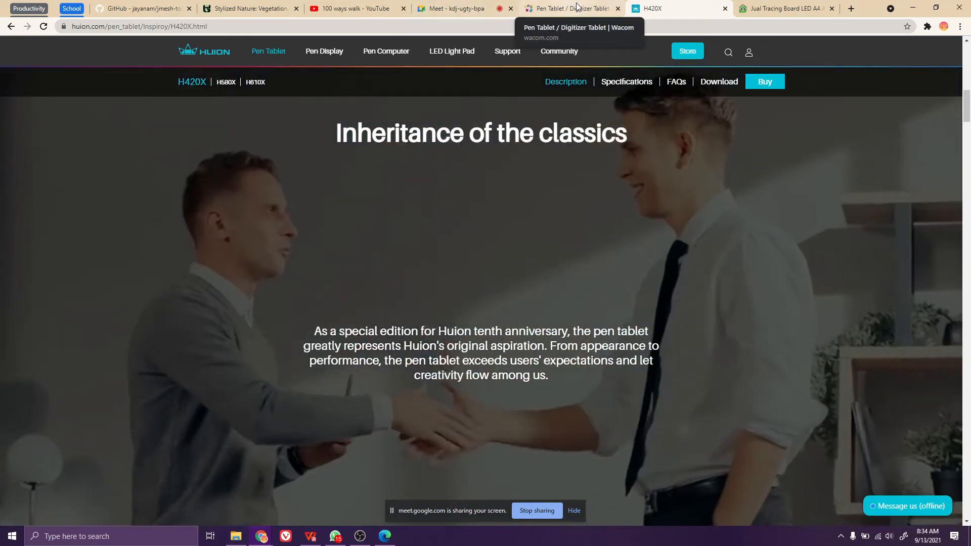
Compare the open Wacom pen tablets, Huion H420X and LED tracing board pages, finishing on the Wacom page
left_click(577, 7)
left_click(669, 6)
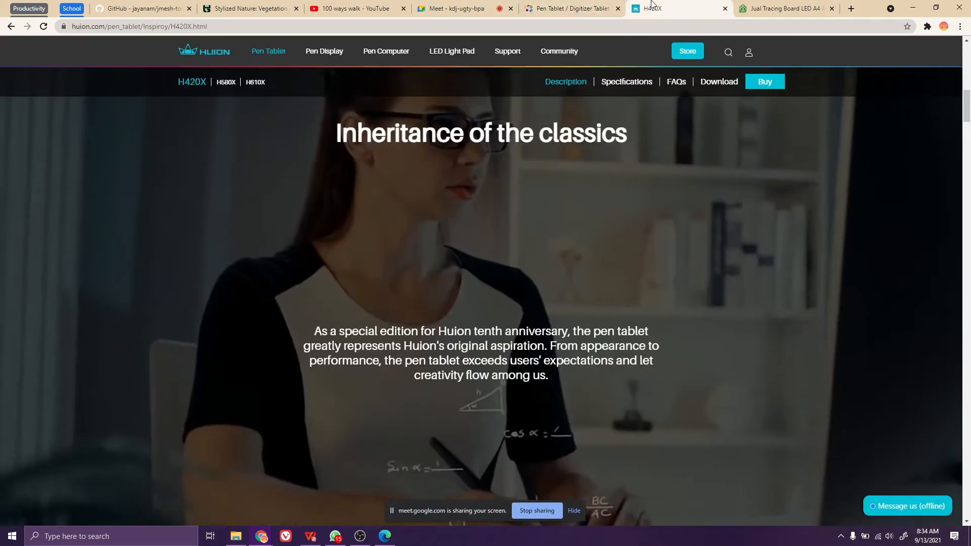
left_click(579, 8)
left_click(700, 6)
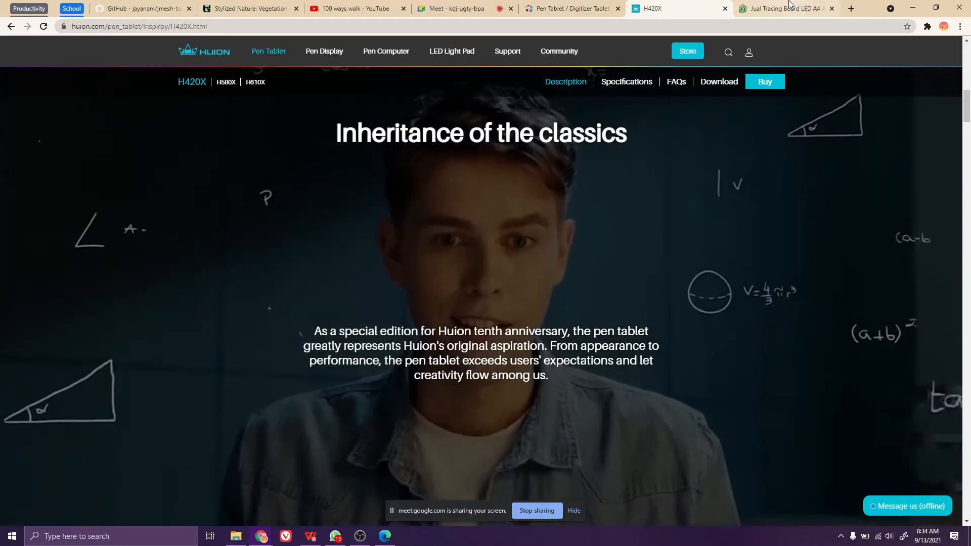
left_click(781, 7)
left_click(546, 5)
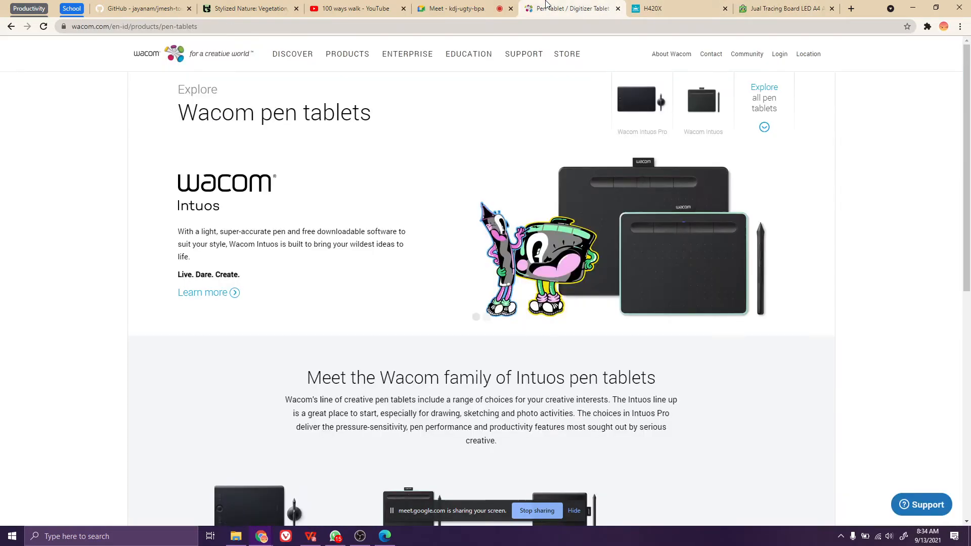
Switch to Microsoft Whiteboard and acknowledge the notice about changed privacy settings
key("super")
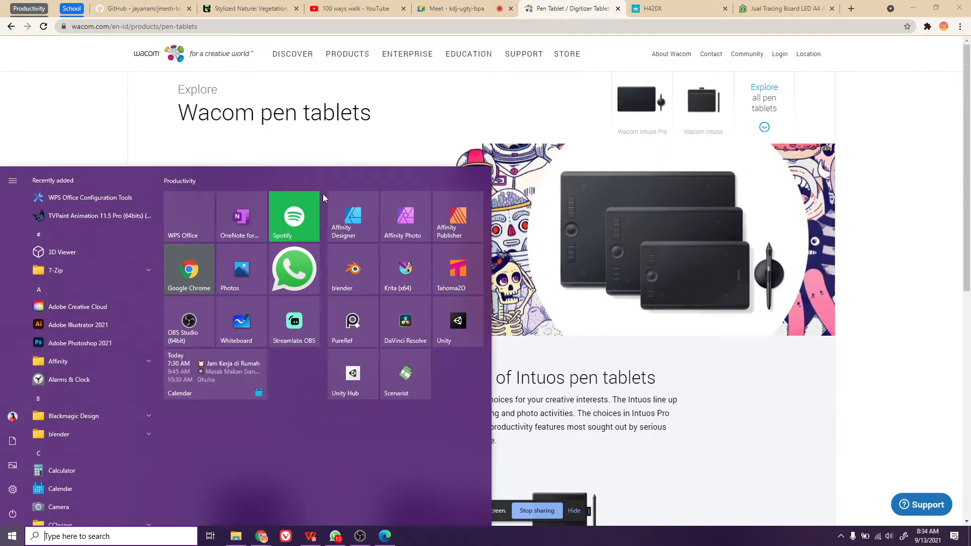
left_click(253, 324)
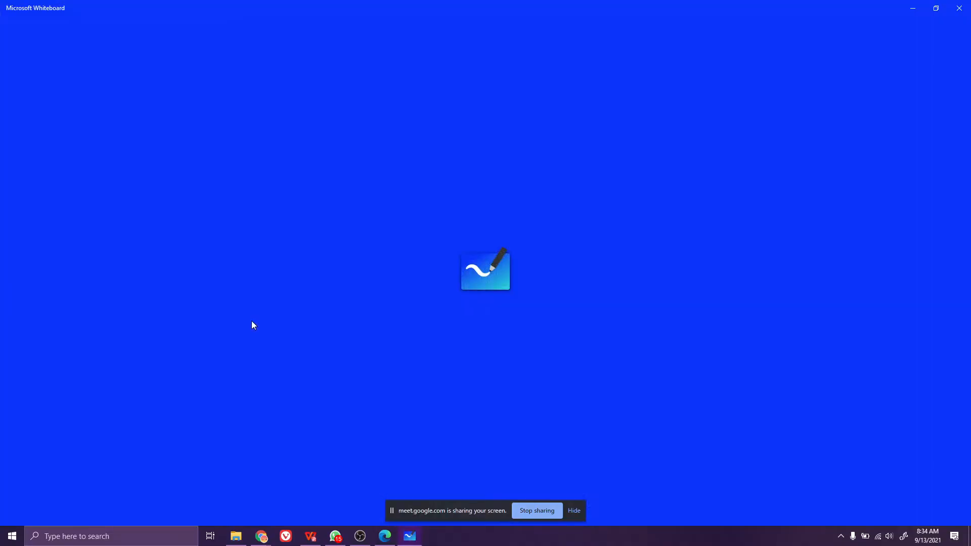
left_click(409, 536)
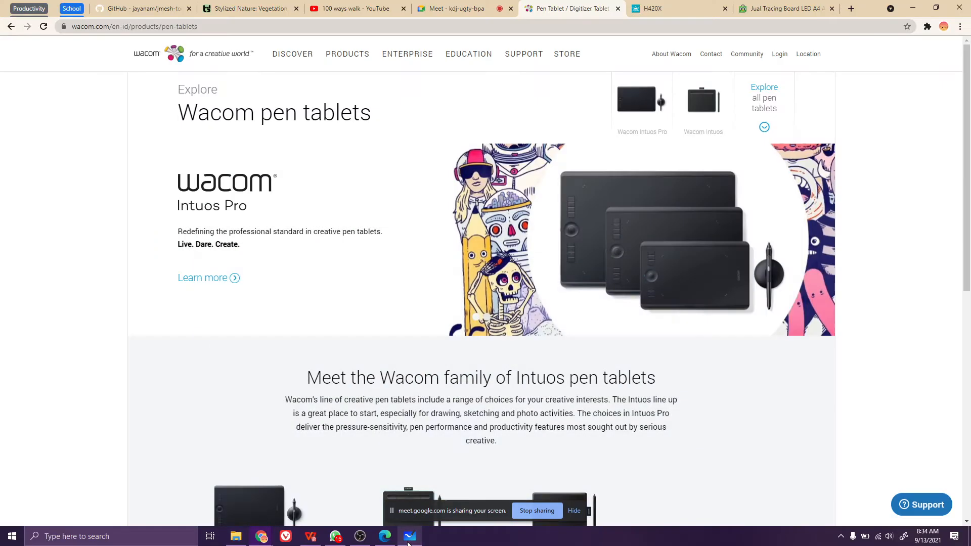
left_click(410, 536)
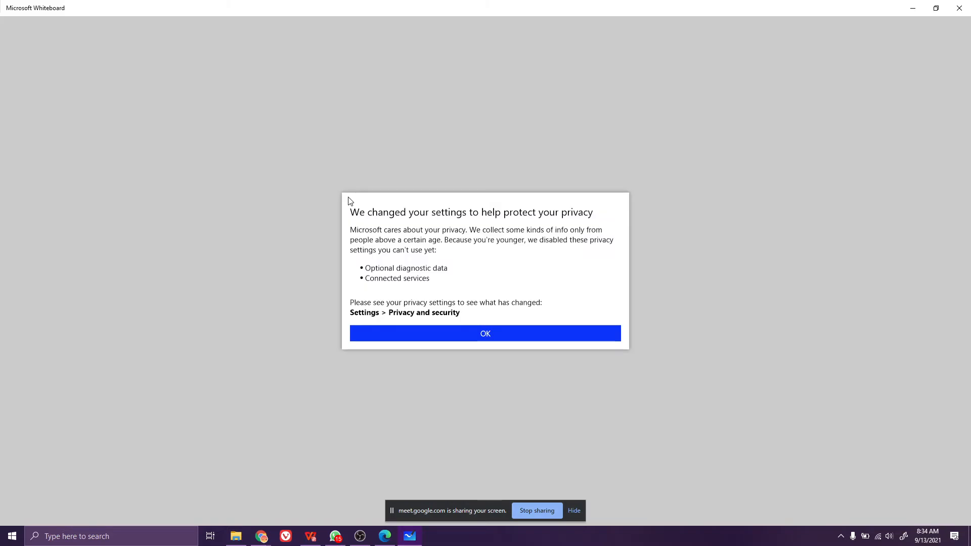
left_click(465, 332)
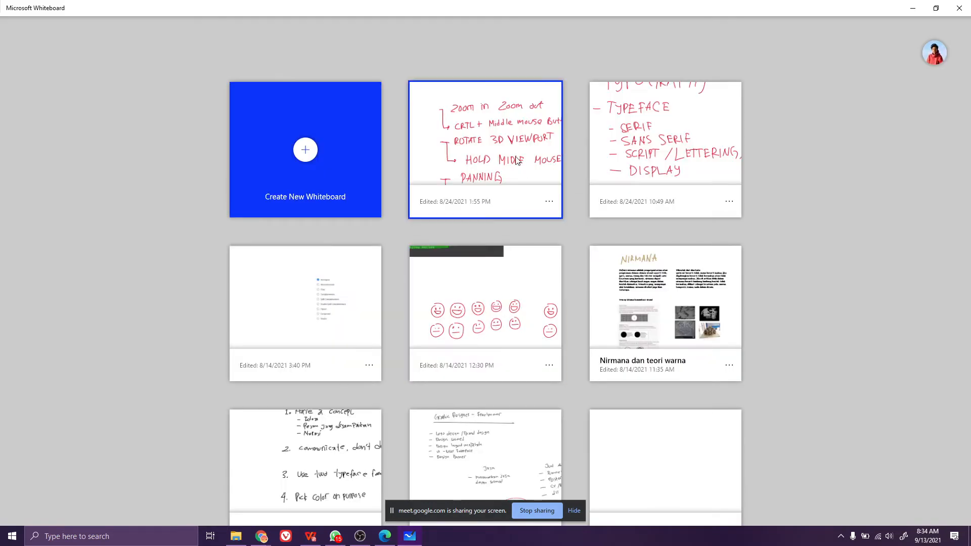
Create a new whiteboard, hide the screen-sharing bar, and make the red pen ready for writing
scroll(726, 162, "down", 2)
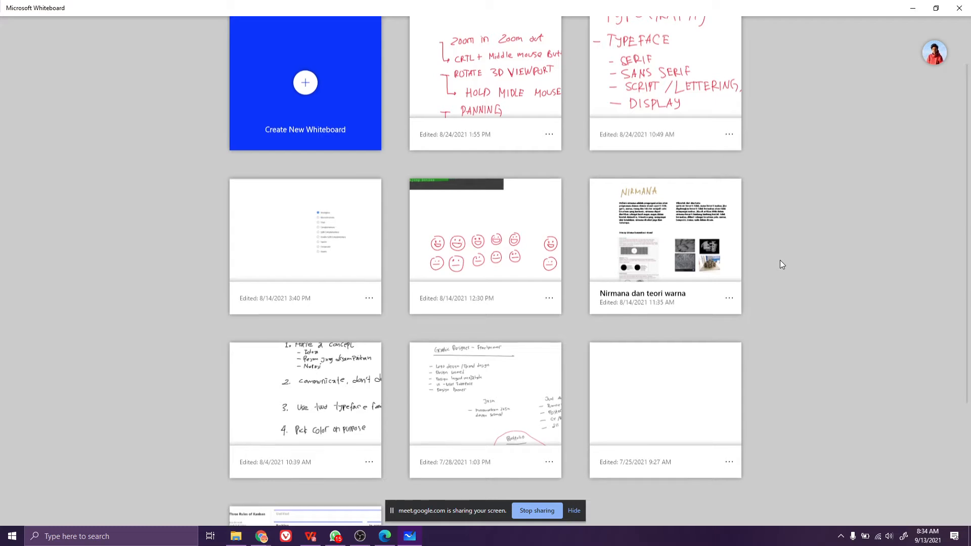
scroll(780, 261, "down", 1)
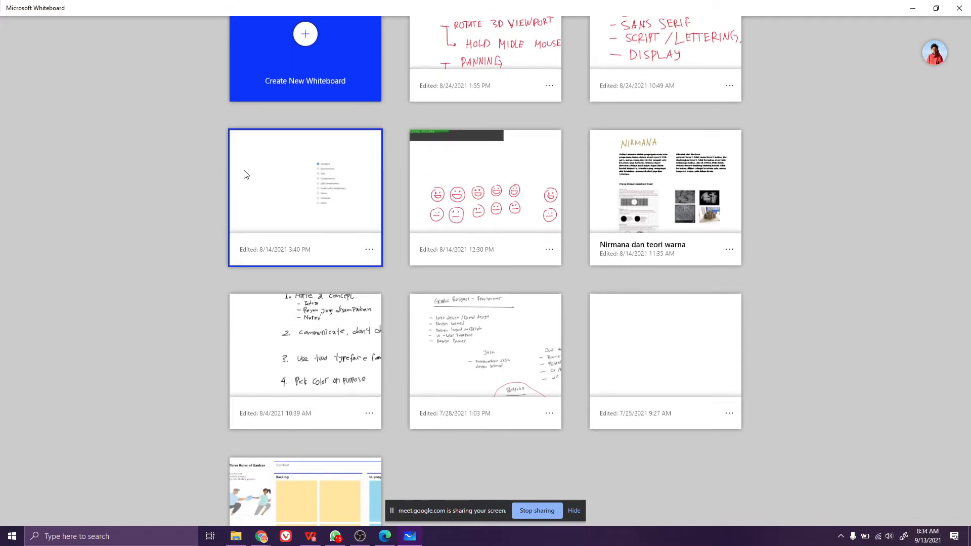
scroll(324, 68, "down", 1)
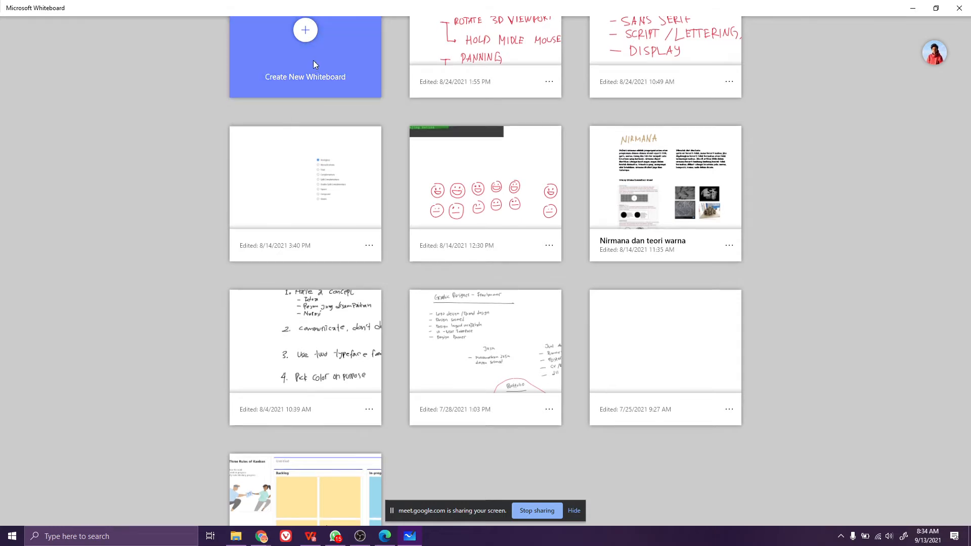
left_click(313, 62)
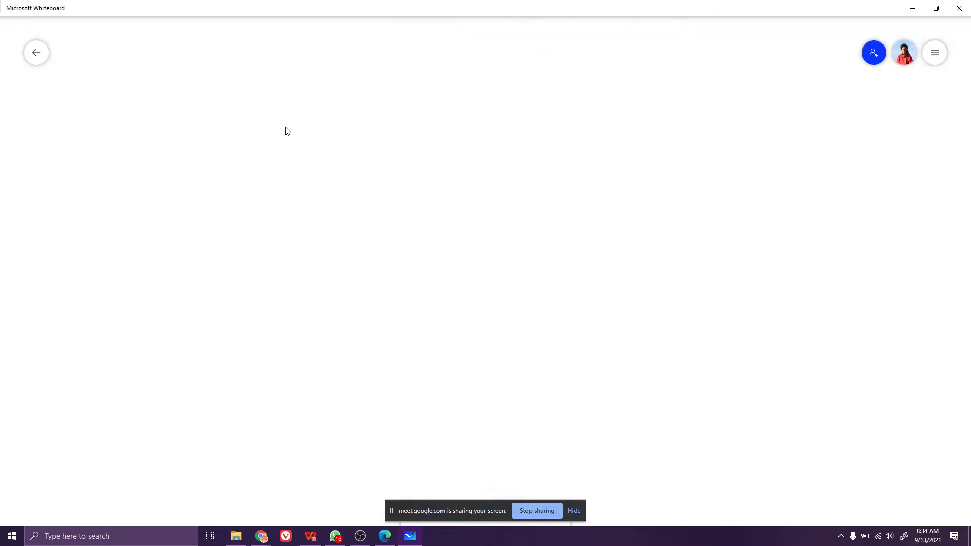
left_click(577, 512)
left_click(418, 513)
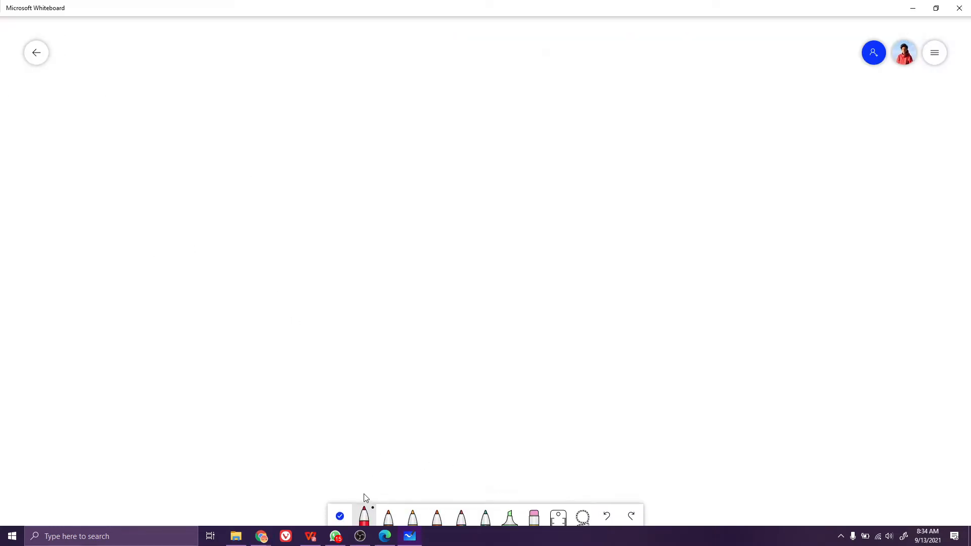
Handwrite "Naskah → Kit scenarist" in red as the first line of the whiteboard
mouse_move(259, 81)
left_mouse_down()
mouse_move(278, 100)
mouse_move(288, 88)
mouse_move(308, 97)
mouse_move(314, 83)
mouse_move(337, 101)
mouse_move(428, 94)
left_mouse_up()
left_click_drag(431, 89, 433, 100)
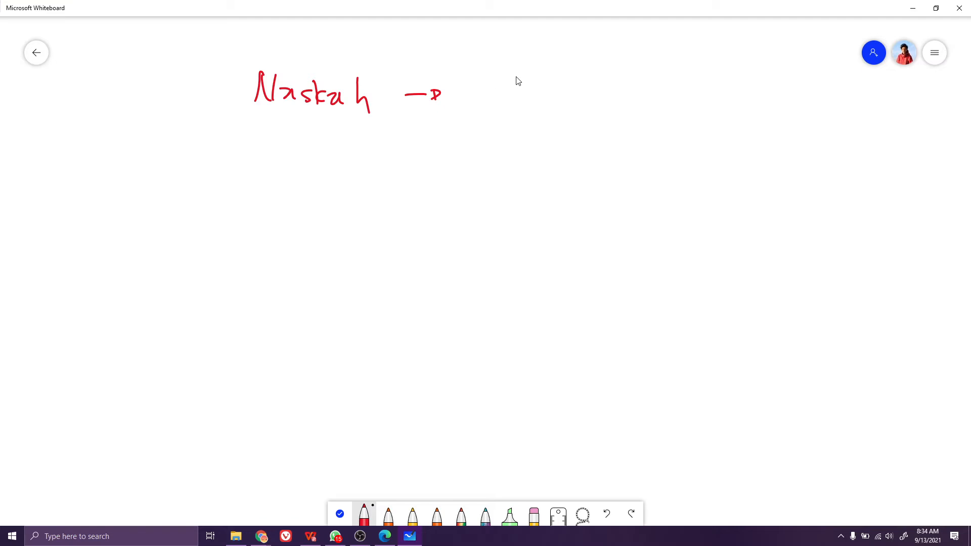
left_click_drag(501, 80, 485, 101)
key("ctrl+z")
mouse_move(498, 80)
left_mouse_down()
mouse_move(501, 101)
mouse_move(514, 102)
left_mouse_up()
left_click(505, 85)
mouse_move(509, 89)
left_mouse_down()
mouse_move(532, 103)
mouse_move(599, 102)
mouse_move(608, 93)
mouse_move(611, 101)
left_mouse_up()
left_click(610, 86)
mouse_move(621, 91)
left_mouse_down()
mouse_move(615, 102)
mouse_move(628, 103)
left_mouse_up()
left_click_drag(623, 89, 631, 88)
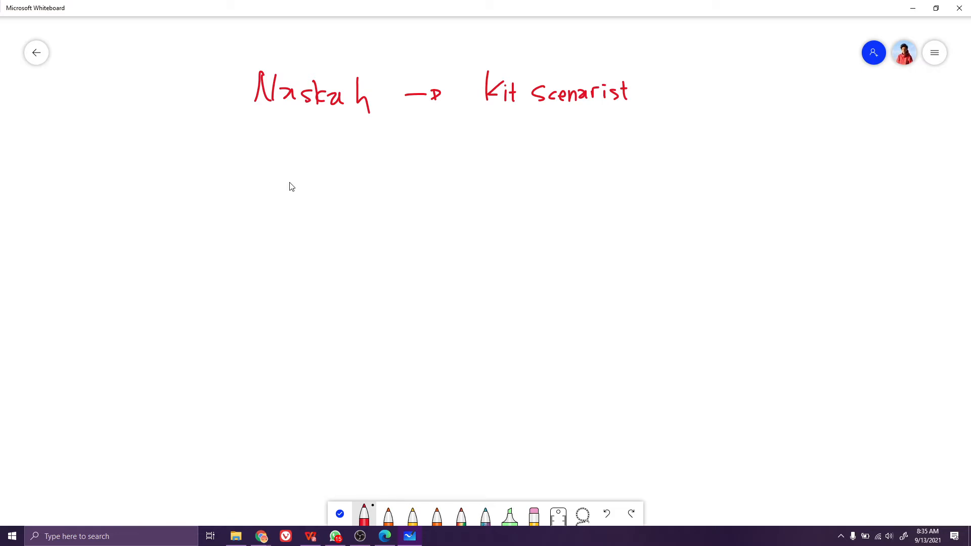
Handwrite "Storyboard → Krita" in red below the Naskah line
mouse_move(266, 154)
left_mouse_down()
mouse_move(249, 171)
mouse_move(255, 185)
left_mouse_up()
mouse_move(279, 157)
left_mouse_down()
mouse_move(281, 186)
mouse_move(287, 167)
left_mouse_up()
left_click_drag(296, 166, 312, 167)
mouse_move(315, 165)
left_mouse_down()
mouse_move(324, 167)
mouse_move(322, 185)
left_mouse_up()
mouse_move(335, 153)
left_mouse_down()
mouse_move(334, 179)
mouse_move(348, 176)
left_mouse_up()
mouse_move(362, 169)
left_mouse_down()
mouse_move(380, 180)
mouse_move(389, 169)
left_mouse_up()
left_click_drag(405, 151, 407, 175)
left_click_drag(436, 165, 461, 169)
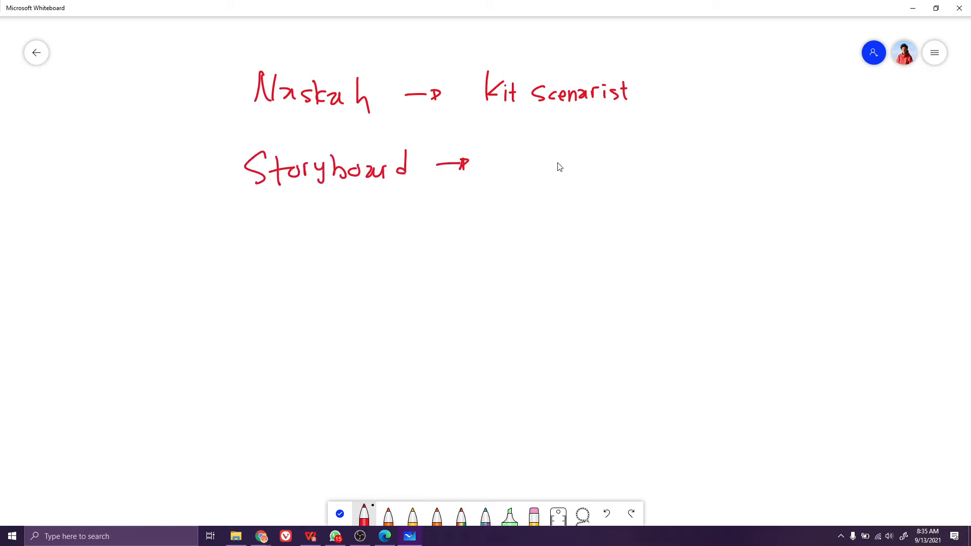
left_click_drag(508, 145, 511, 178)
mouse_move(527, 151)
left_mouse_down()
mouse_move(516, 167)
mouse_move(527, 179)
left_mouse_up()
mouse_move(535, 176)
left_mouse_down()
mouse_move(551, 161)
mouse_move(552, 178)
left_mouse_up()
left_click_drag(561, 150, 564, 183)
left_click_drag(556, 164, 585, 176)
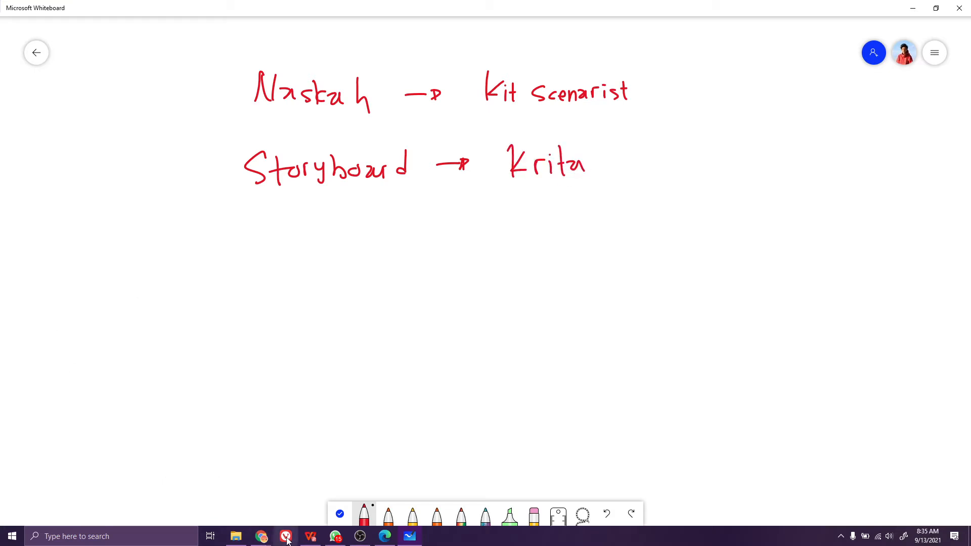
Switch to Chrome and load the krita.org website in the tab showing the Wacom pen tablets page
mouse_move(269, 540)
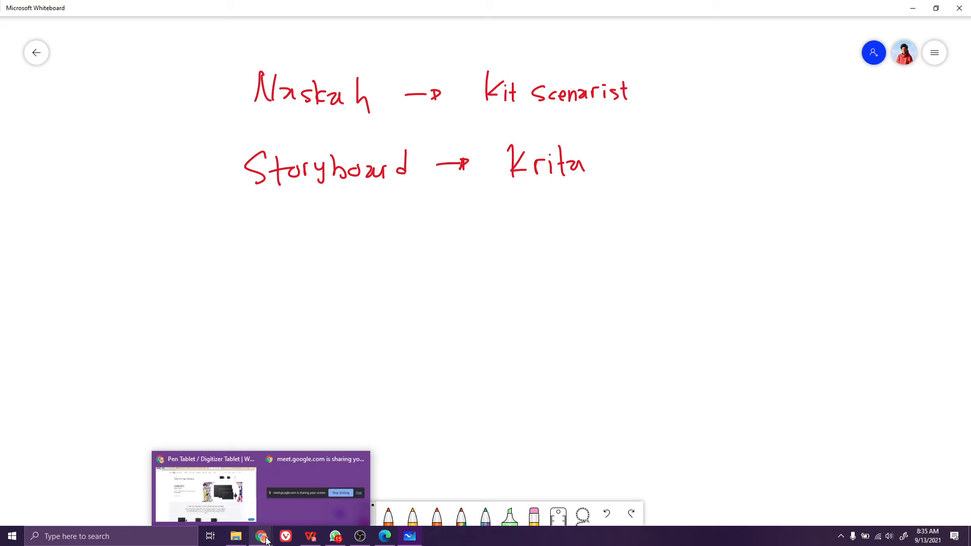
left_click(210, 504)
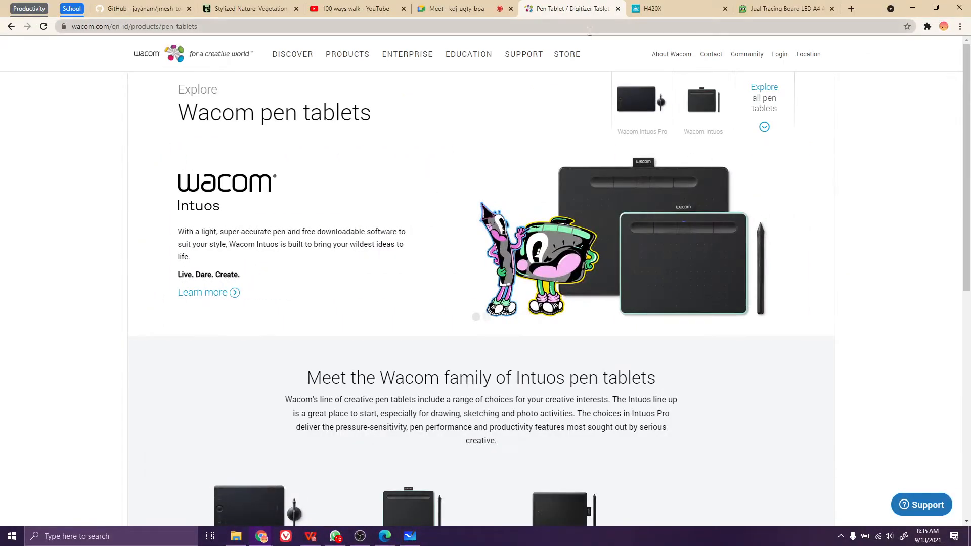
left_click(590, 32)
type("krita")
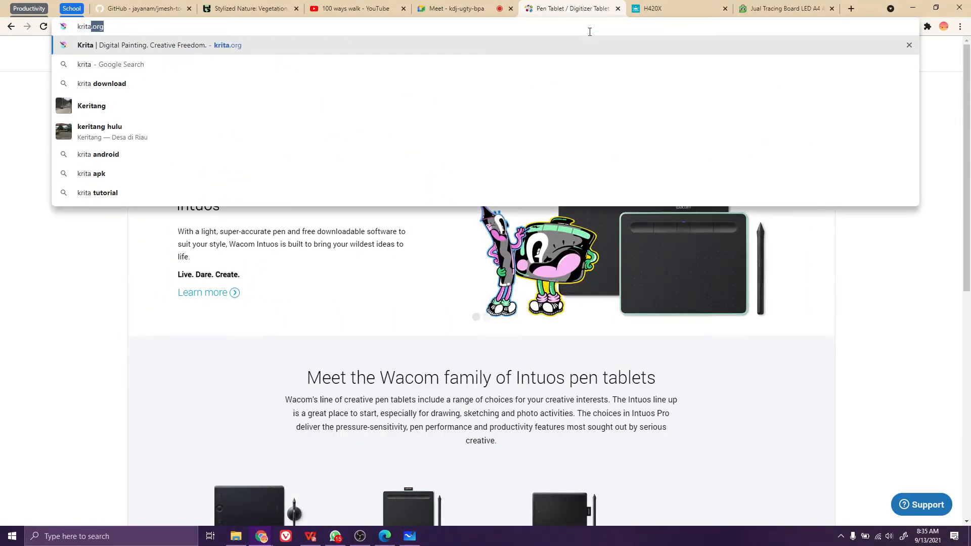
key("Return")
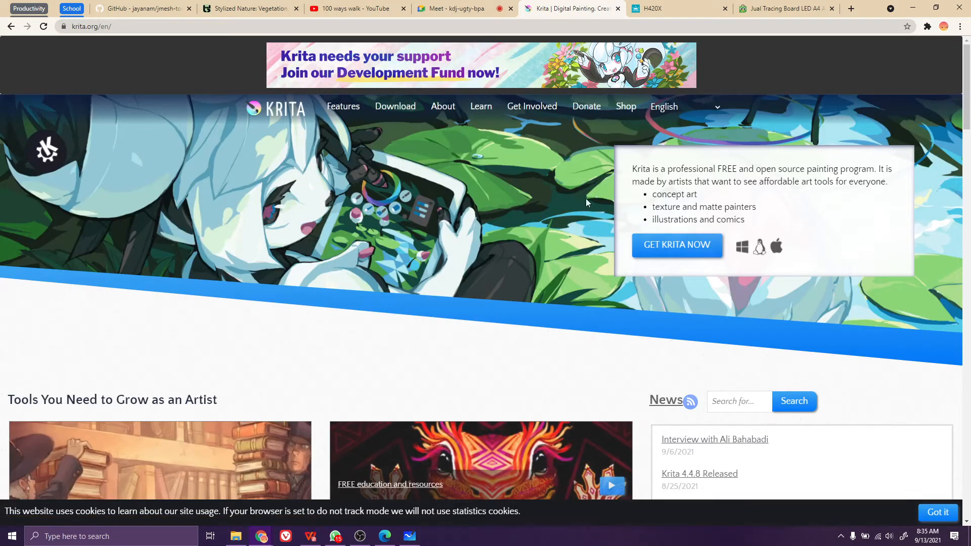
Open the "First Beta for Krita 5.0 released" news article and look through its list of new features
scroll(515, 205, "down", 5)
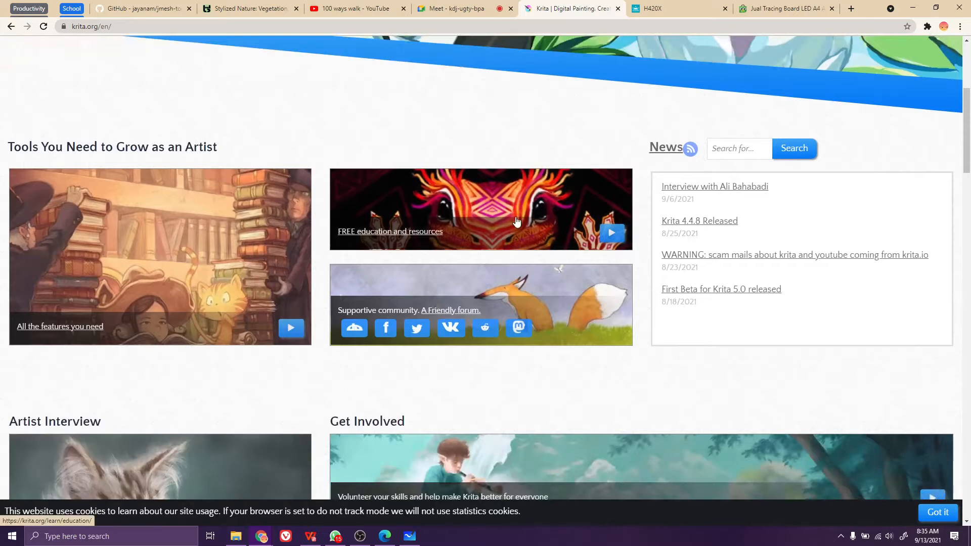
left_click(716, 296)
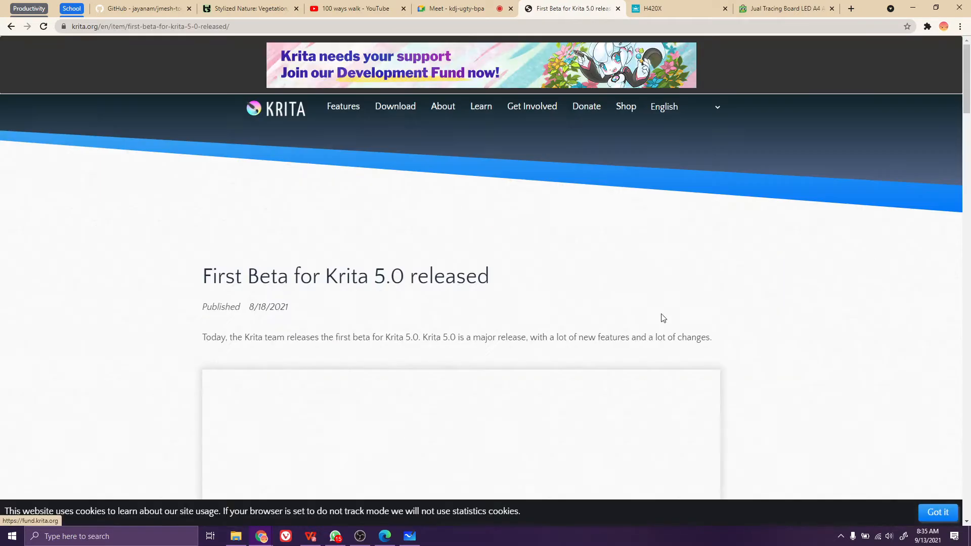
scroll(684, 287, "down", 10)
scroll(684, 286, "down", 15)
scroll(684, 285, "down", 1)
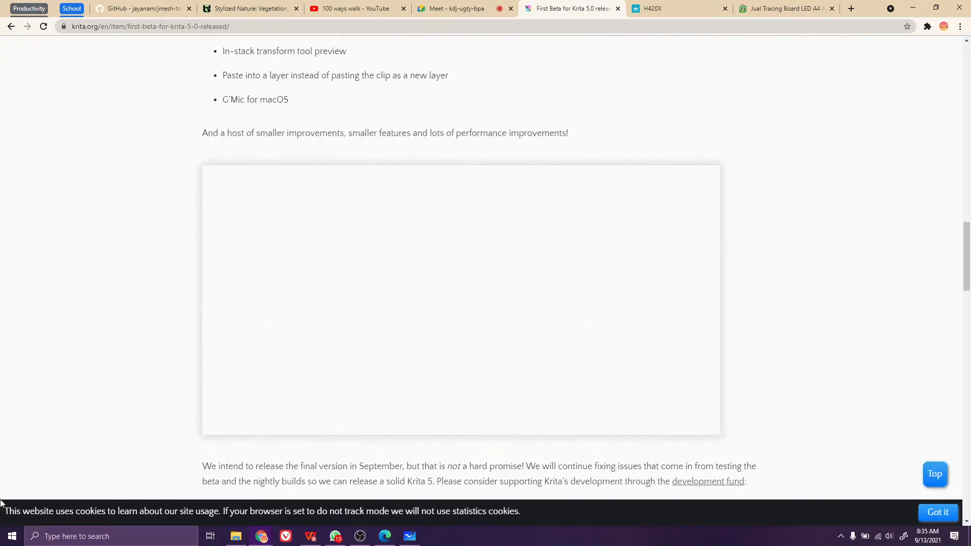
Launch Krita (x64) and go back to the beginning of the Krita 5.0 article
key("super")
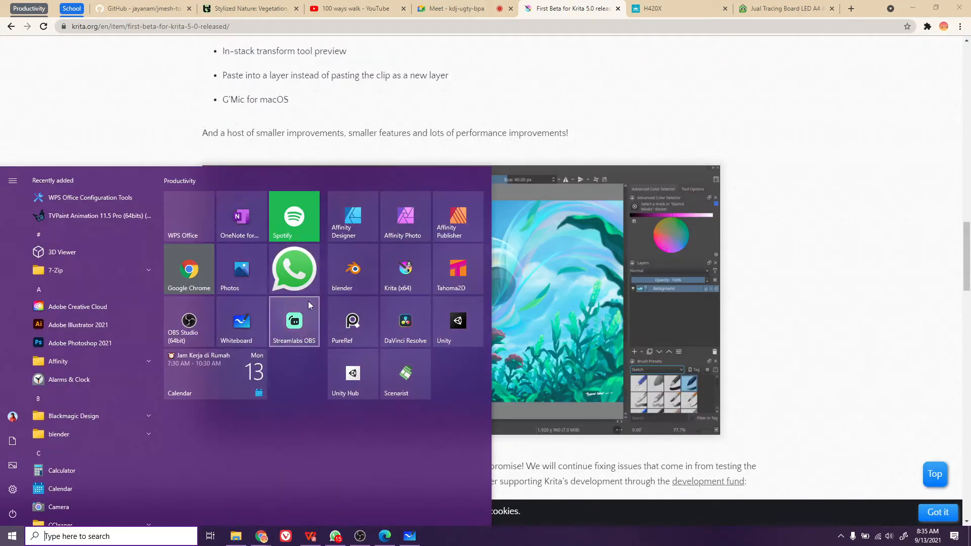
left_click(389, 272)
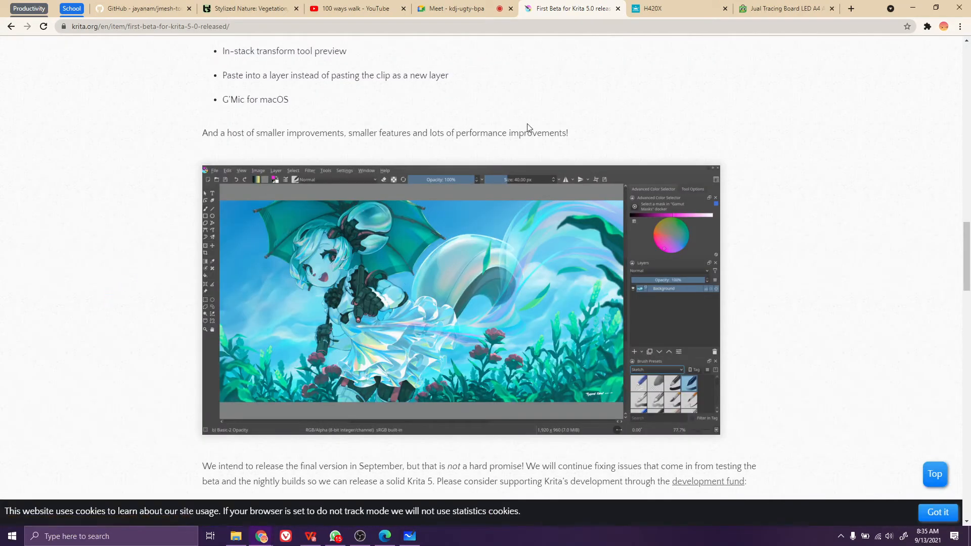
scroll(528, 127, "up", 20)
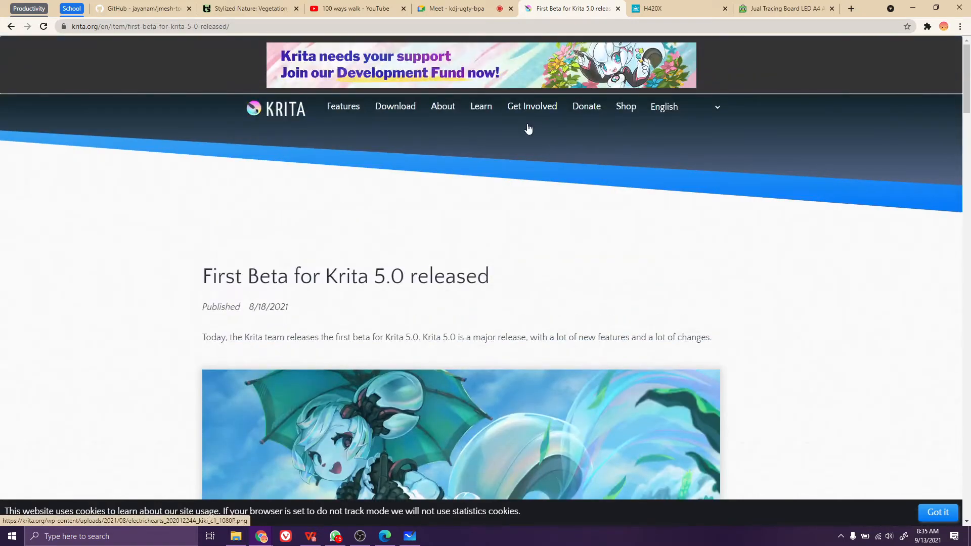
Switch to Microsoft Whiteboard and handwrite "Anim 2D → Tahoma 2D" in red below the Storyboard line
left_click(410, 537)
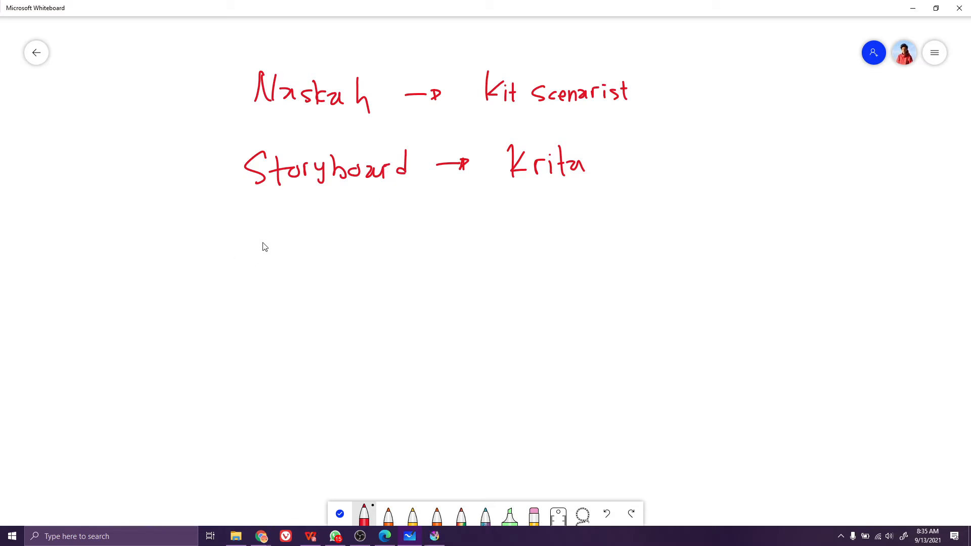
mouse_move(256, 233)
left_mouse_down()
mouse_move(260, 256)
mouse_move(294, 247)
mouse_move(308, 262)
mouse_move(364, 242)
mouse_move(363, 263)
left_mouse_up()
left_click_drag(362, 242, 362, 264)
left_click_drag(419, 247, 440, 248)
mouse_move(447, 241)
left_mouse_down()
mouse_move(444, 258)
mouse_move(489, 258)
mouse_move(488, 267)
left_mouse_up()
mouse_move(476, 238)
left_mouse_down()
mouse_move(510, 235)
mouse_move(514, 266)
mouse_move(548, 252)
left_mouse_up()
left_click_drag(555, 251, 585, 270)
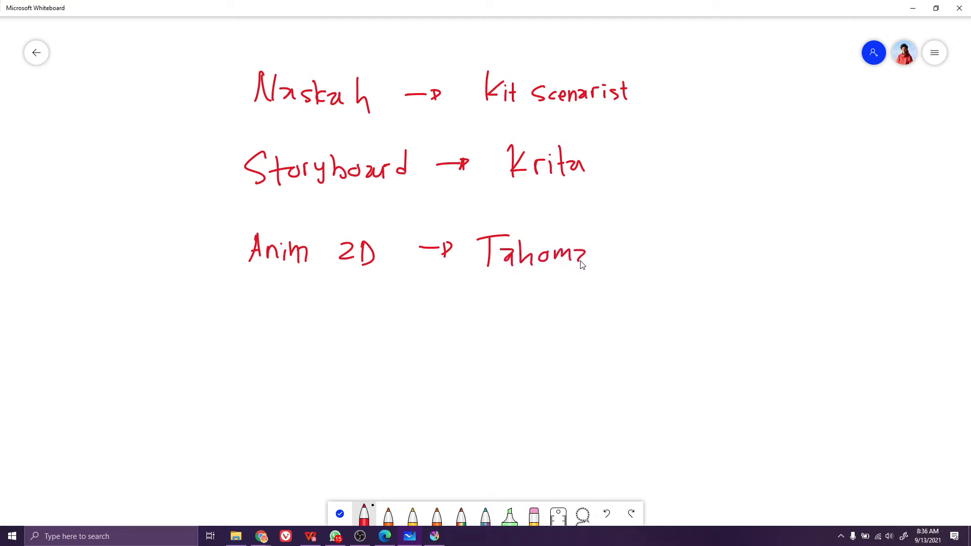
mouse_move(602, 238)
left_mouse_down()
mouse_move(603, 262)
mouse_move(619, 260)
left_mouse_up()
left_click_drag(627, 234, 627, 260)
mouse_move(627, 233)
left_mouse_down()
mouse_move(645, 238)
mouse_move(628, 260)
left_mouse_up()
left_click_drag(288, 294, 303, 293)
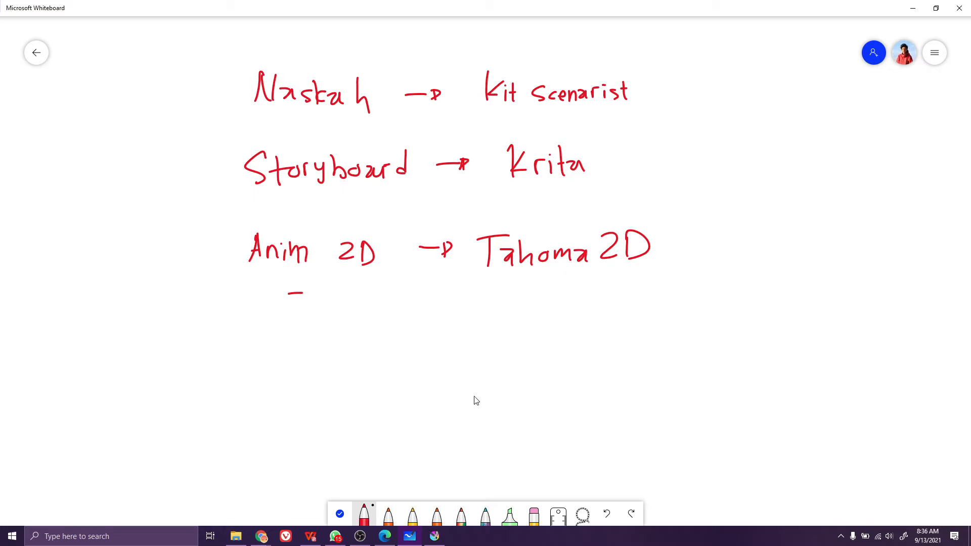
left_click(536, 517)
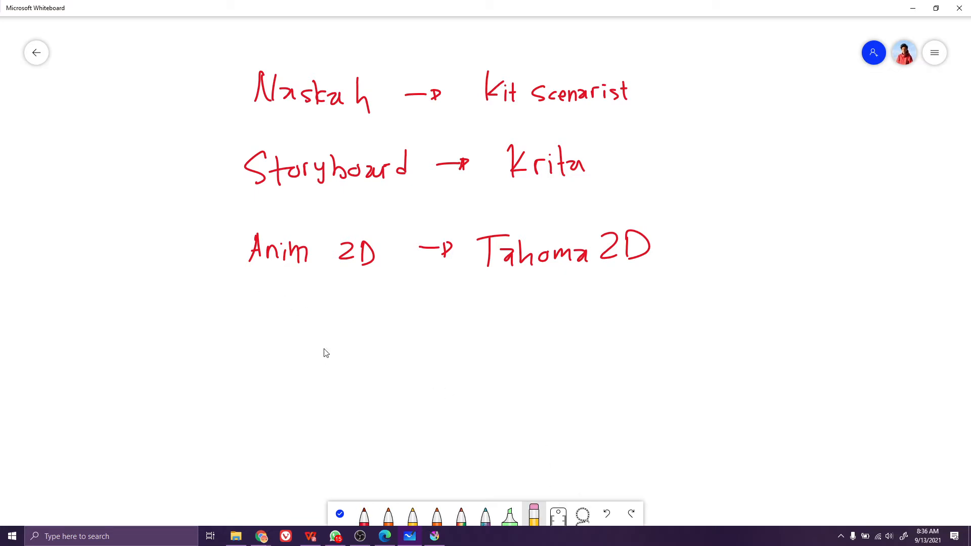
Switch to Chrome and check the participants in the Google Meet call
left_click(261, 536)
left_click(212, 495)
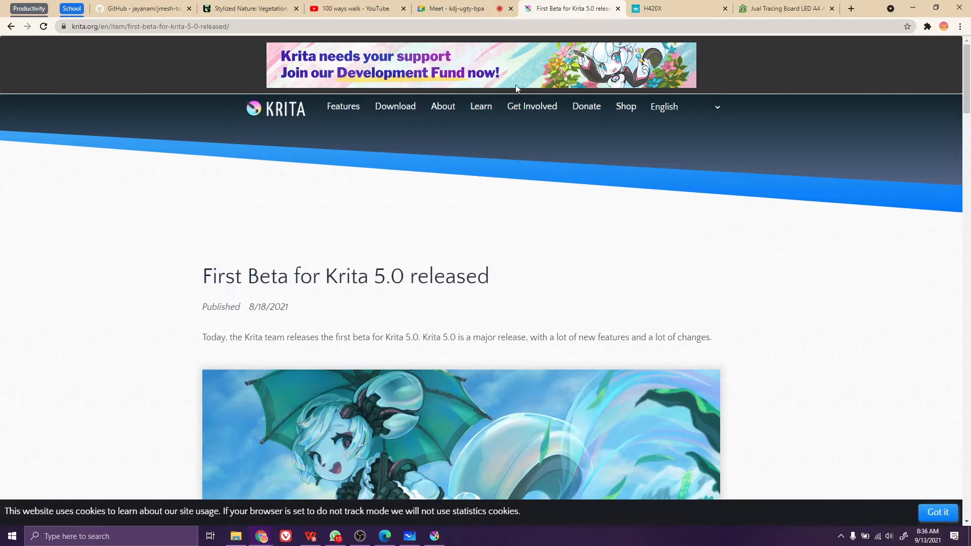
left_click(455, 8)
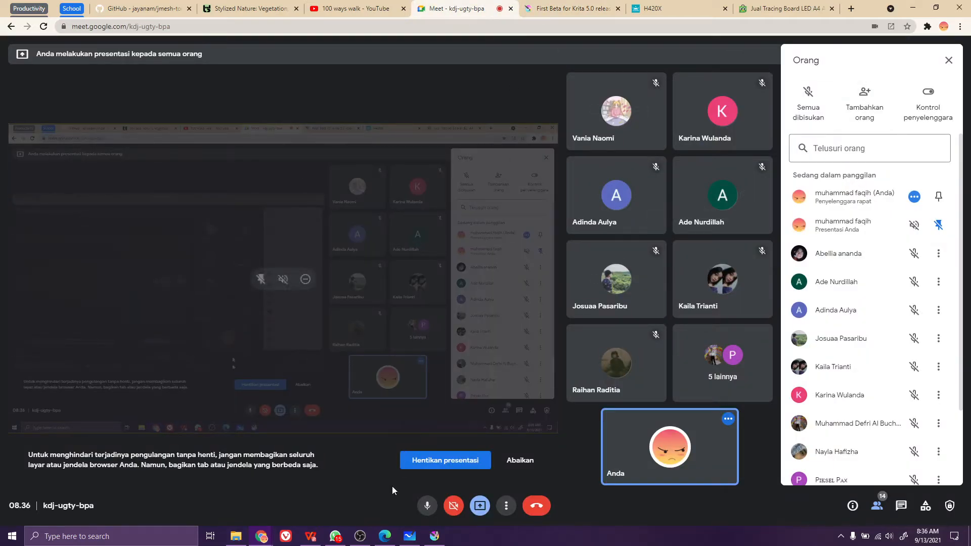
Switch back to Microsoft Whiteboard and launch Tahoma2D
left_click(409, 536)
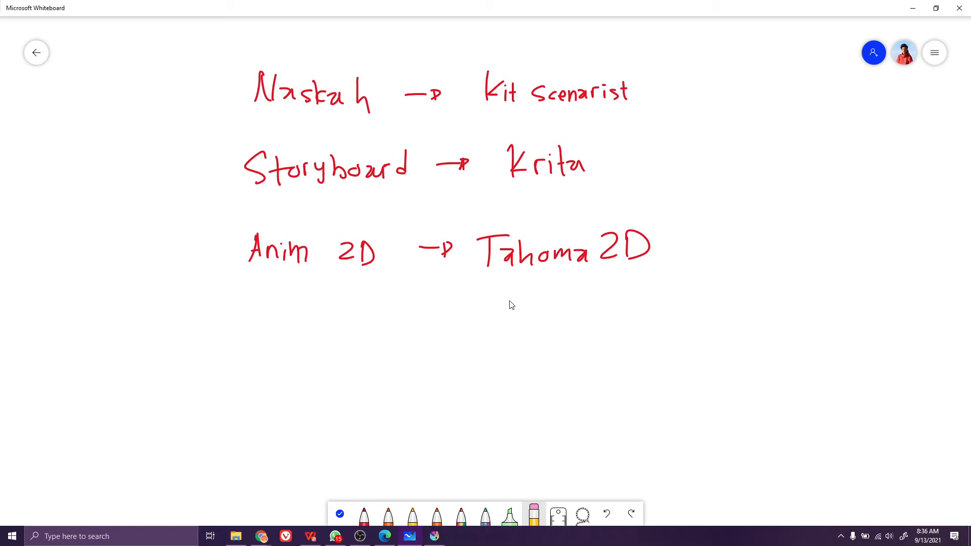
left_click(12, 536)
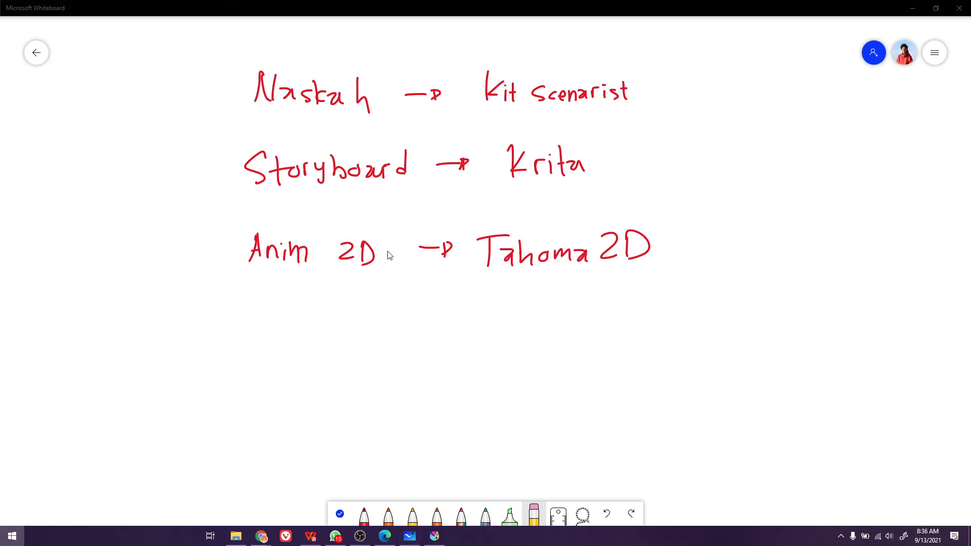
left_click(455, 282)
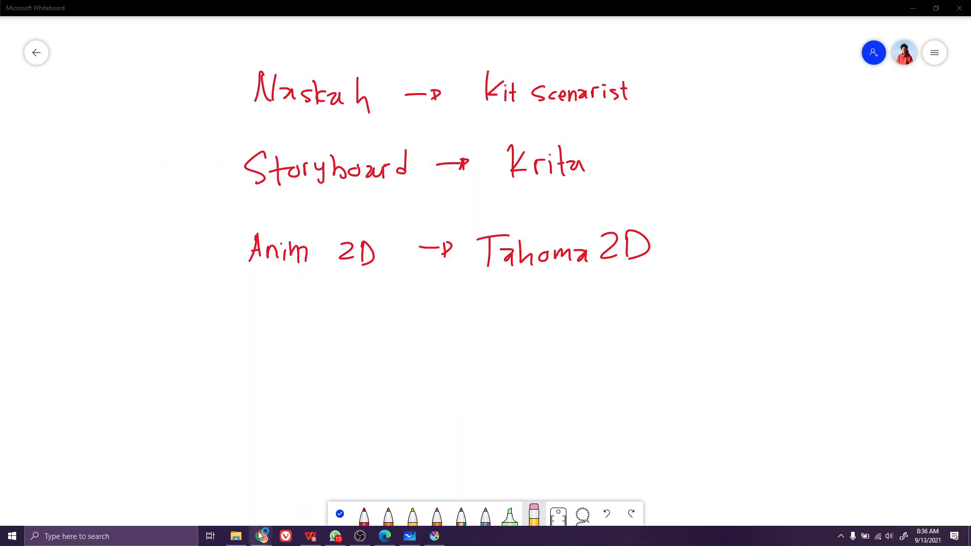
Switch to Chrome and load tahoma2d.org in a new browser tab
mouse_move(256, 542)
left_click(204, 488)
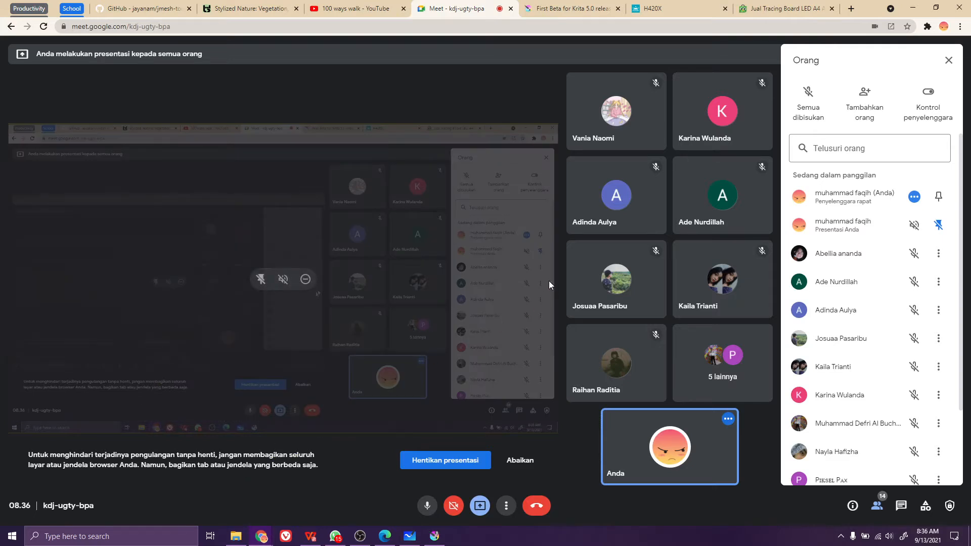
key("ctrl+t")
type("tah")
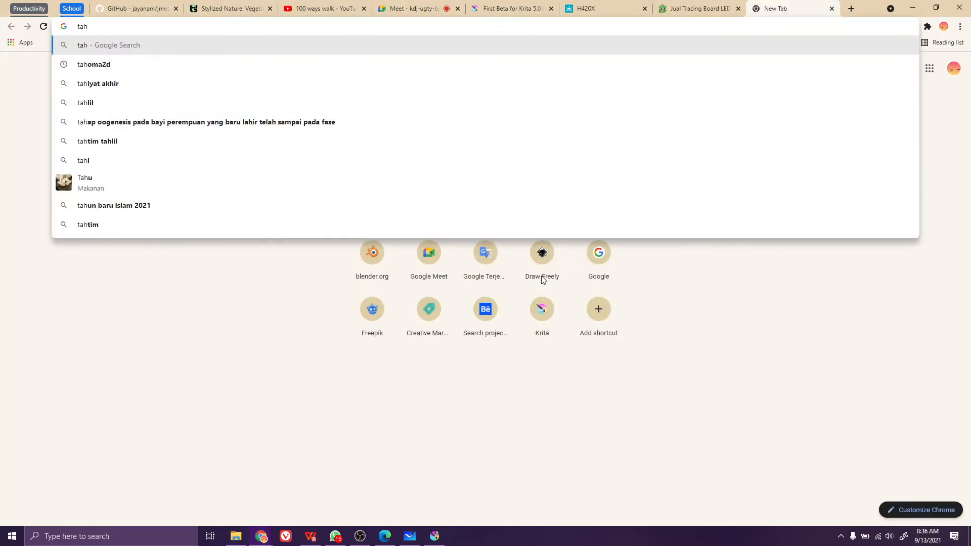
type("oma2d.org")
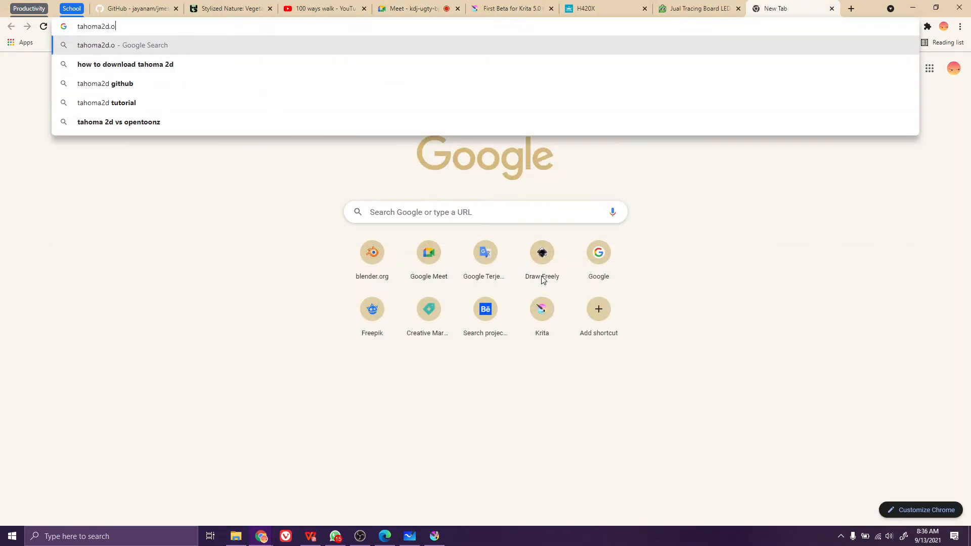
key("Return")
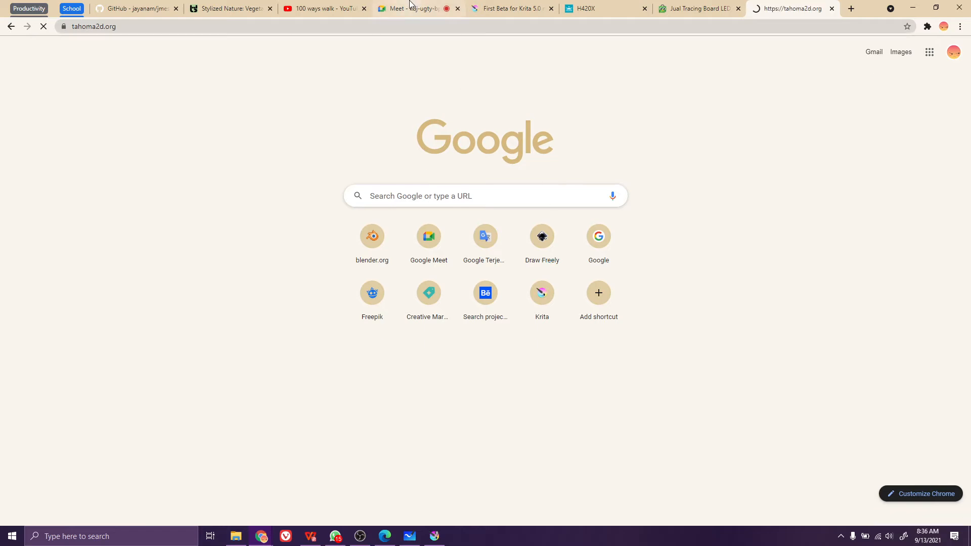
Admit the waiting participant to the Google Meet call and return to the Tahoma2D website
left_click(411, 8)
left_click(587, 97)
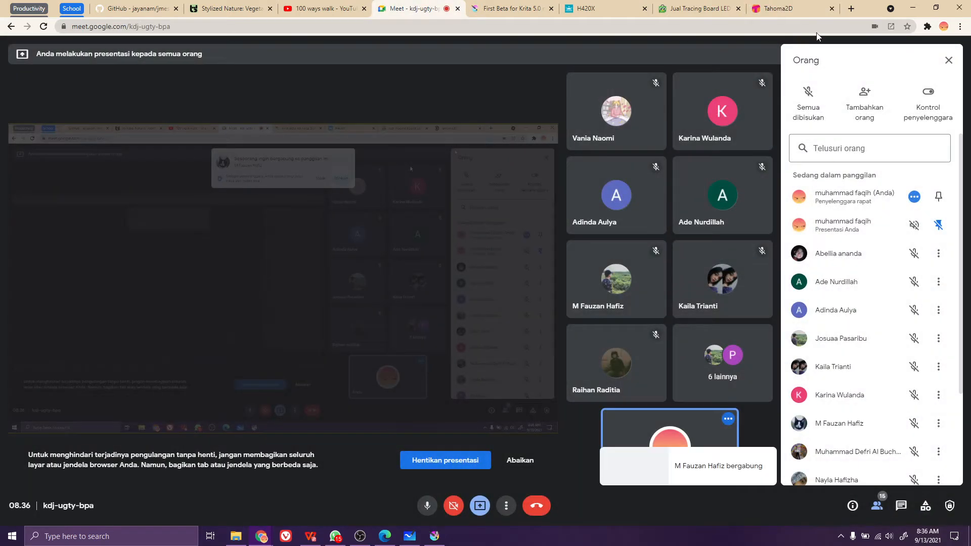
left_click(779, 8)
Open the "Tahoma2D 1.2 is out!" post, view its what's-new page, and return to the post
left_click(281, 240)
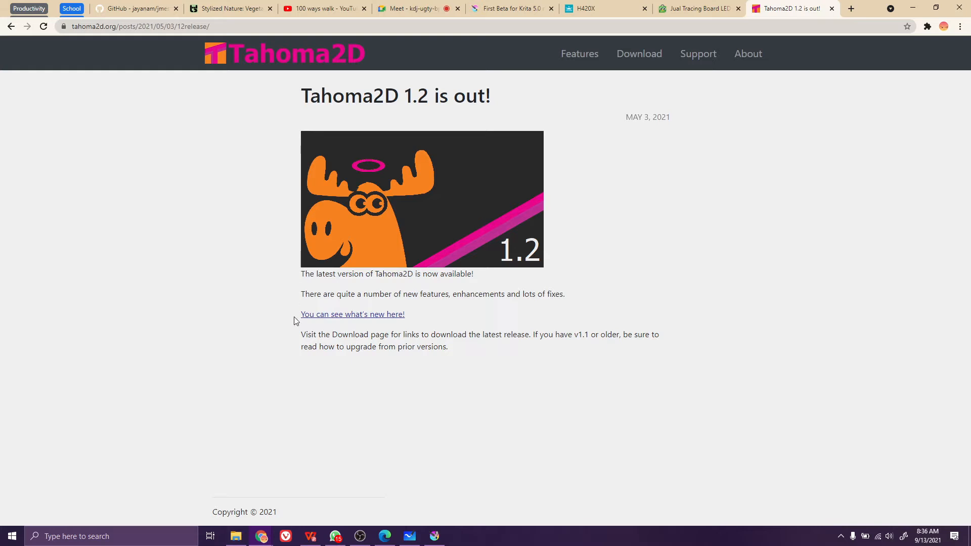
left_click(344, 316)
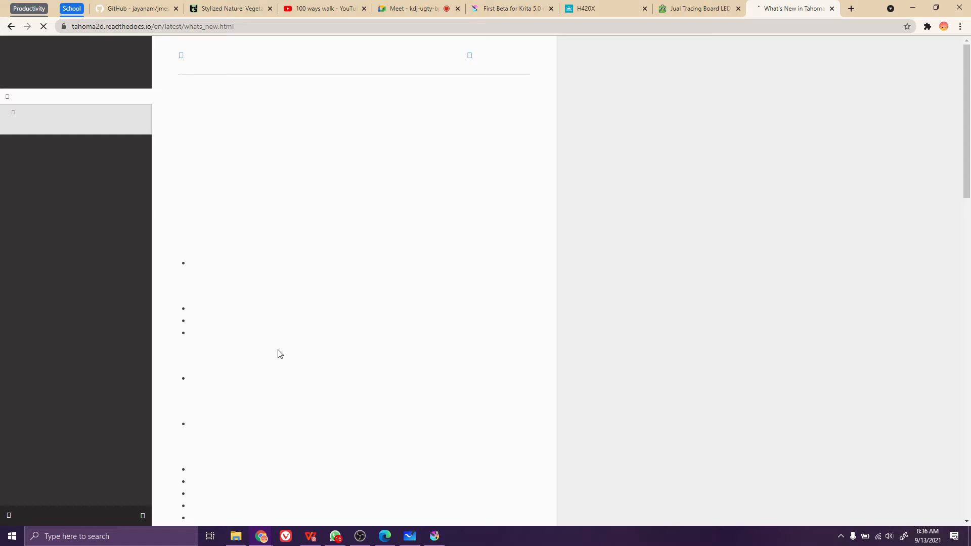
key("alt+Left")
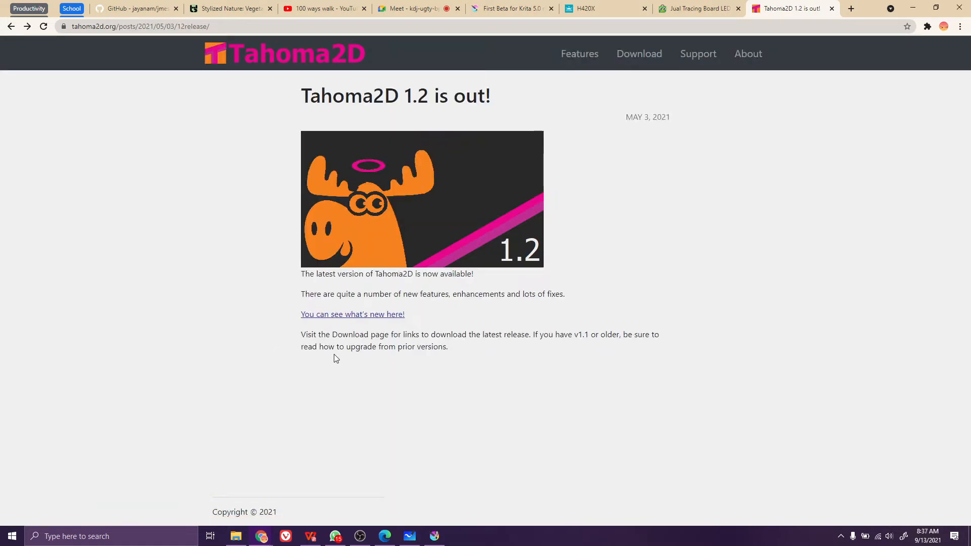
Start the Windows 64 Bit Portable download from Tahoma2D's Downloads page and cancel the Tahoma2D-win.zip transfer
left_click(637, 56)
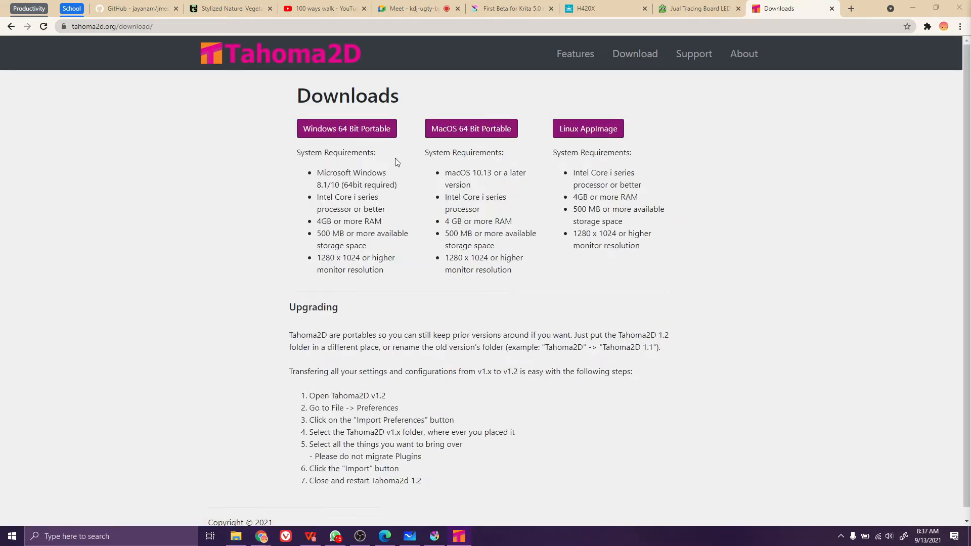
left_click(357, 140)
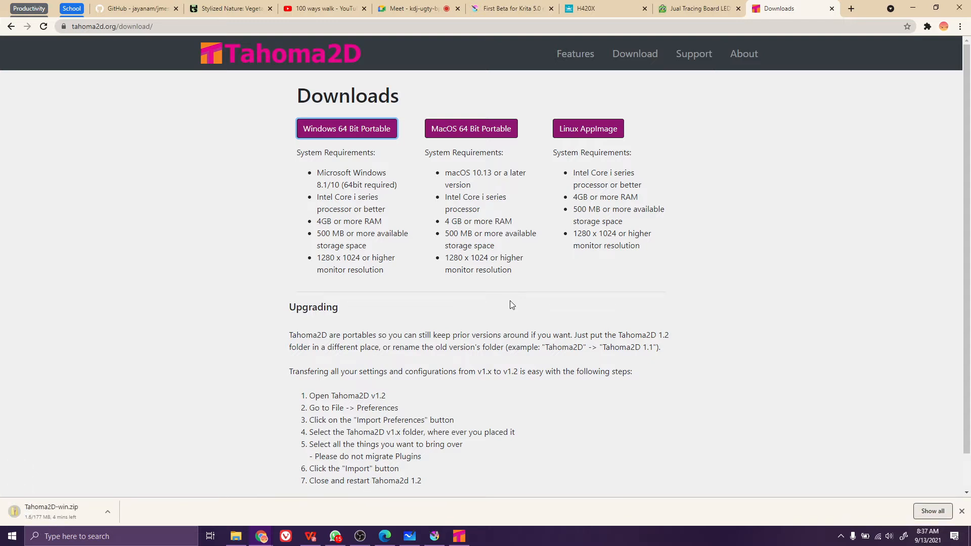
left_click(106, 512)
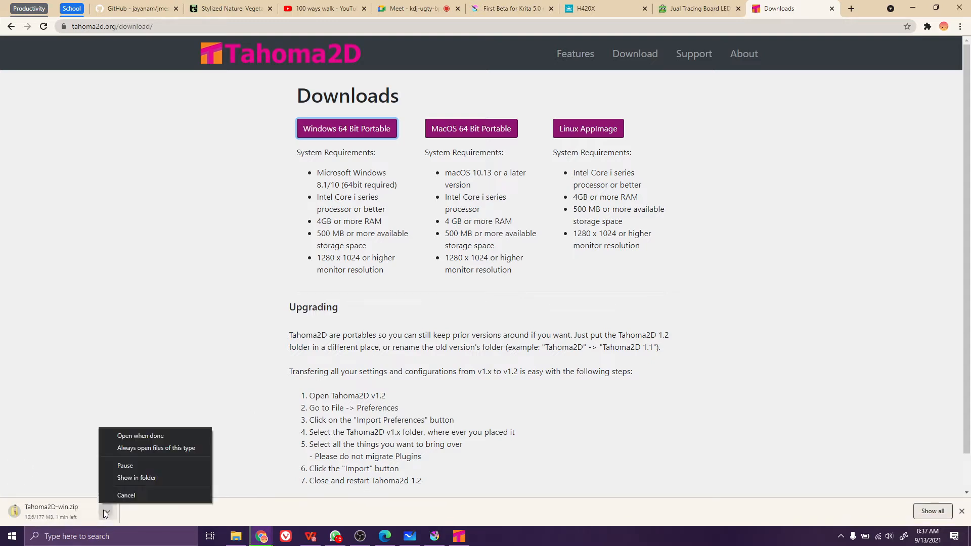
left_click(128, 493)
scroll(196, 394, "down", 1)
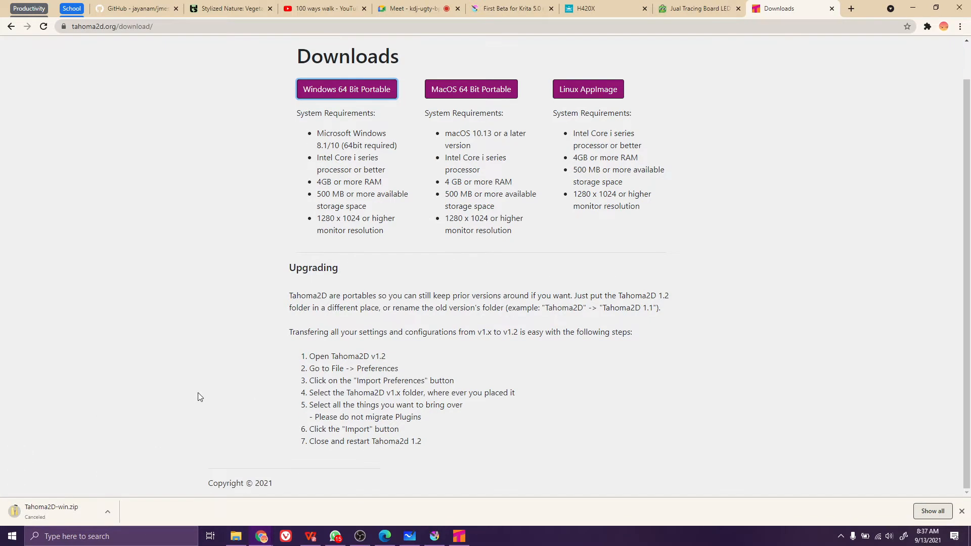
scroll(198, 393, "up", 1)
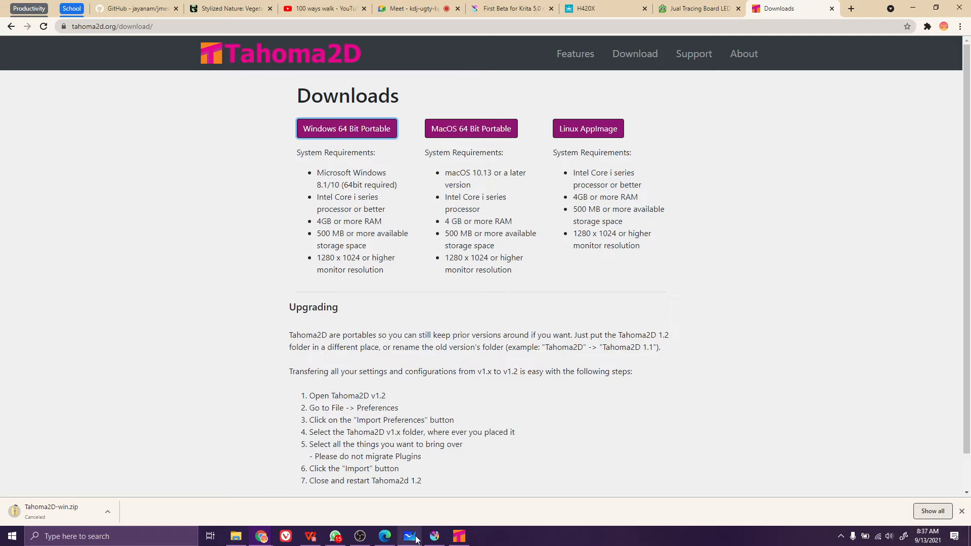
Switch to the Tahoma2D 1.2 window, move it fully onto the screen, and maximize it
left_click(460, 542)
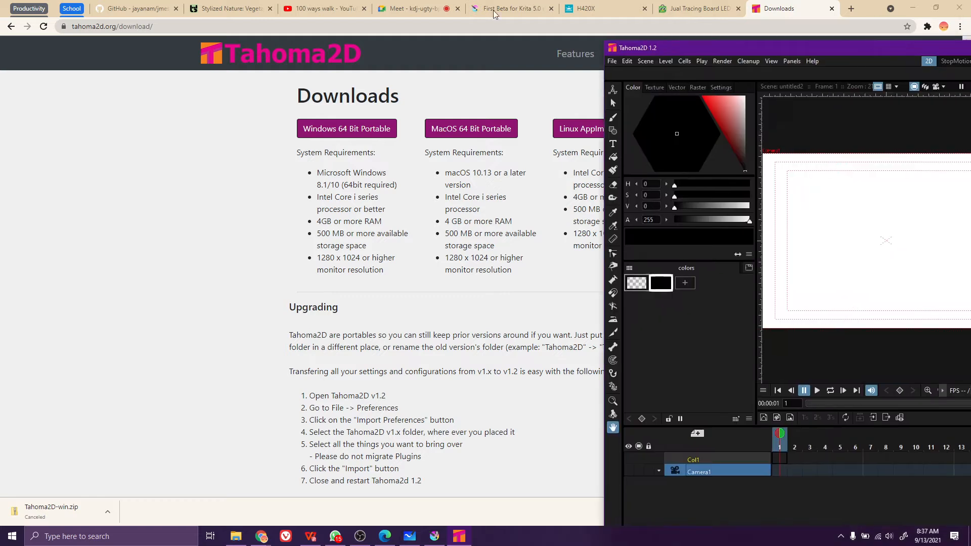
left_click_drag(961, 45, 420, 3)
key("super+Left")
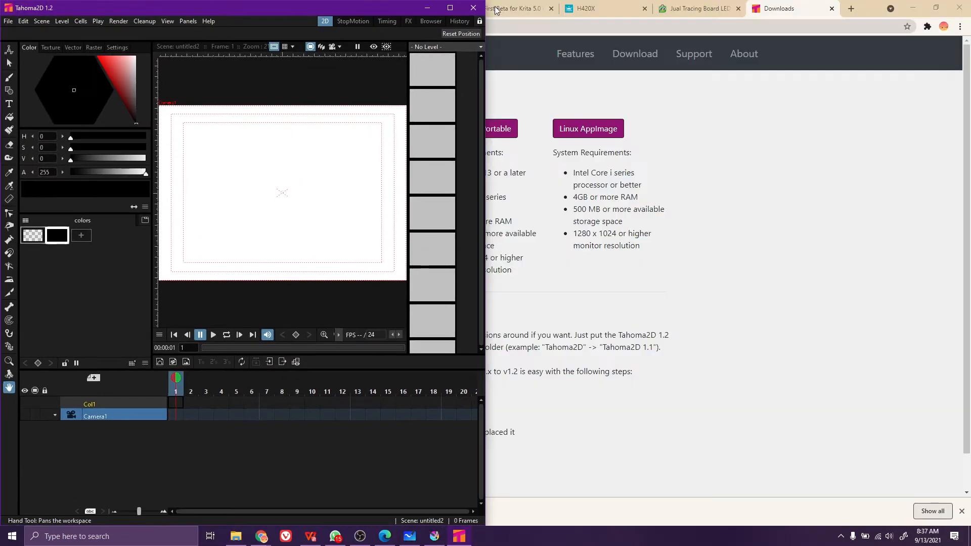
left_click(450, 8)
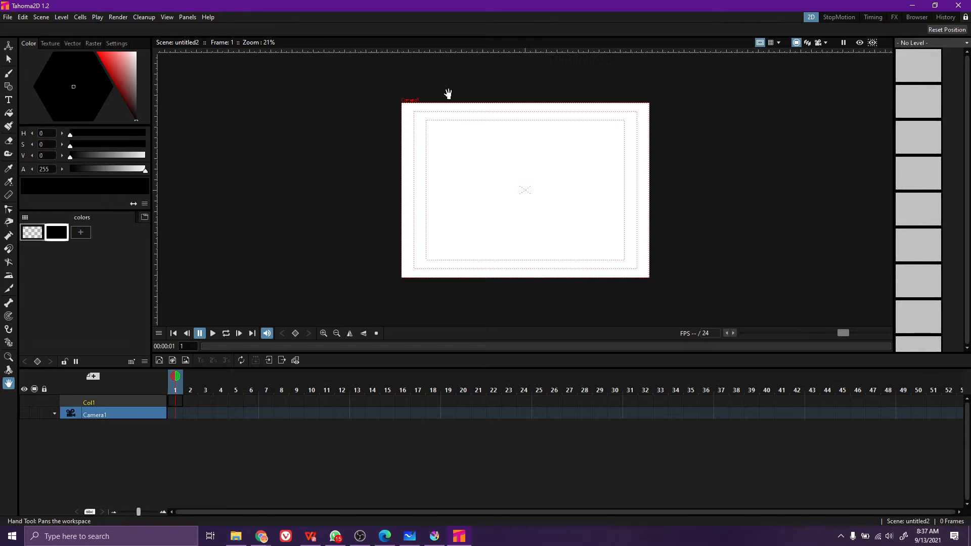
Open the scene "01 The Surprised Take" from the Character Anim Assignments scenes folder and return to the 2D workspace
scroll(468, 152, "up", 3)
scroll(468, 151, "down", 1)
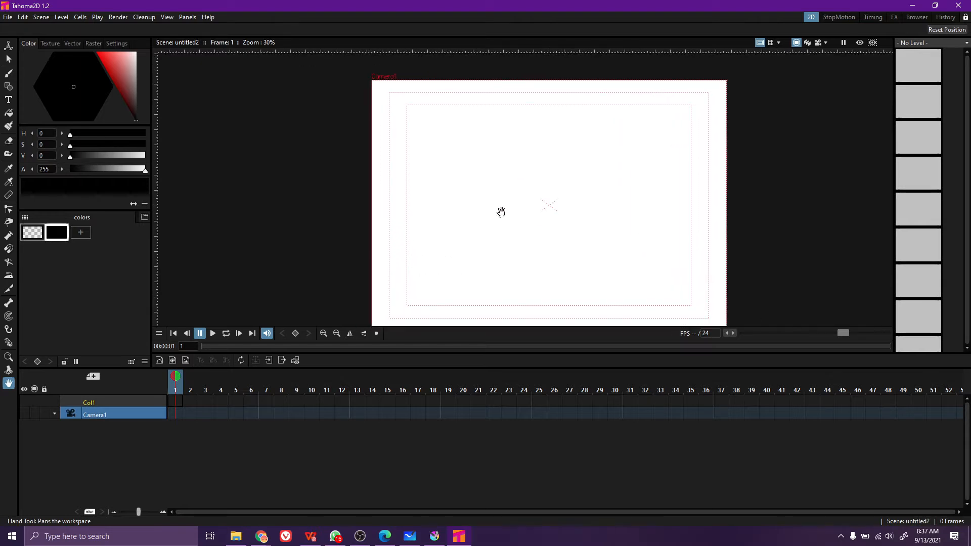
left_click_drag(501, 212, 492, 205)
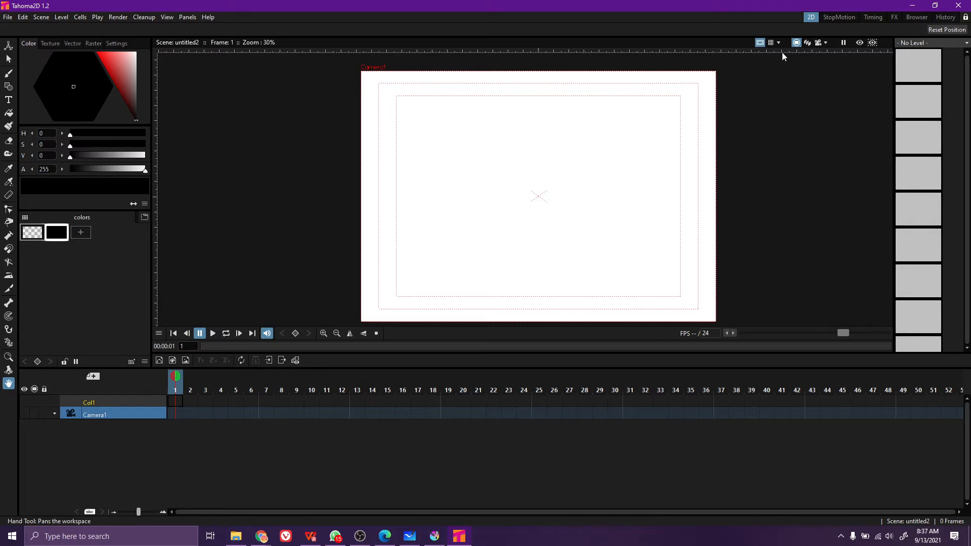
left_click(925, 18)
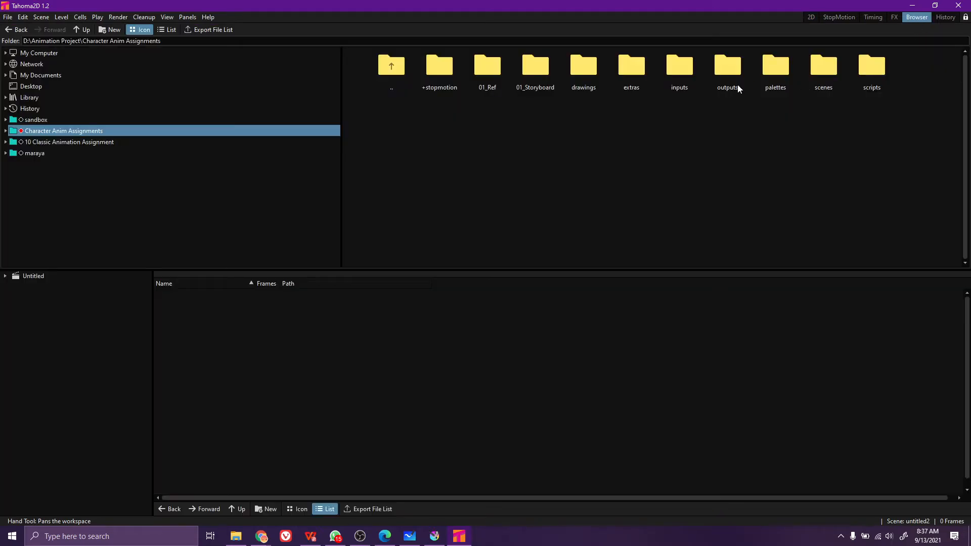
double_click(821, 68)
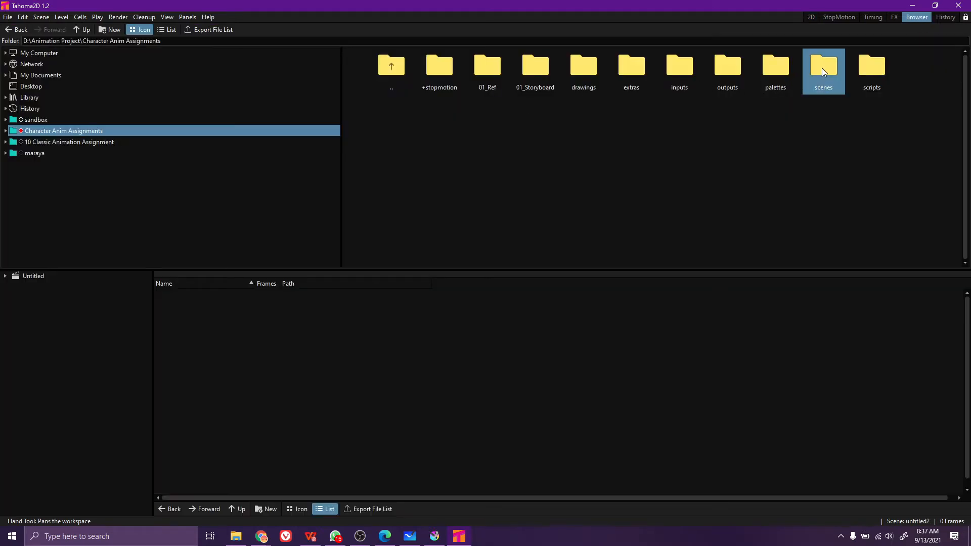
double_click(520, 68)
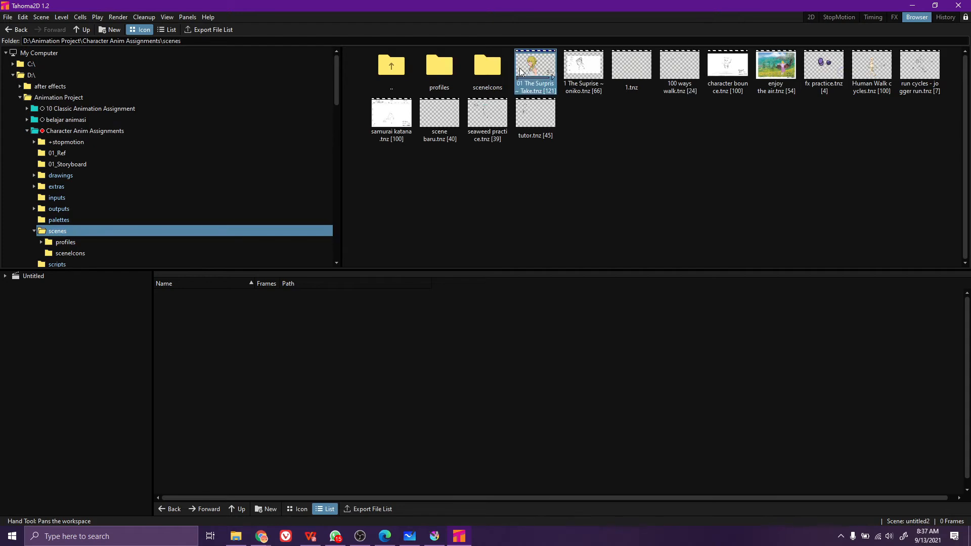
left_click(809, 17)
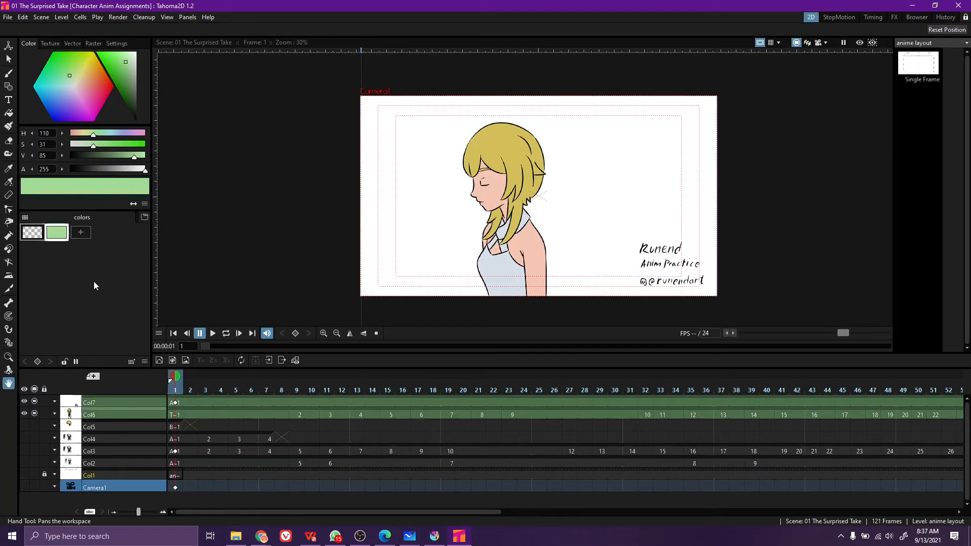
Recolor the hair on the Col6 level blue (H 232, S 55, V 81) and scrub through the frames to frame 36
left_click(121, 416)
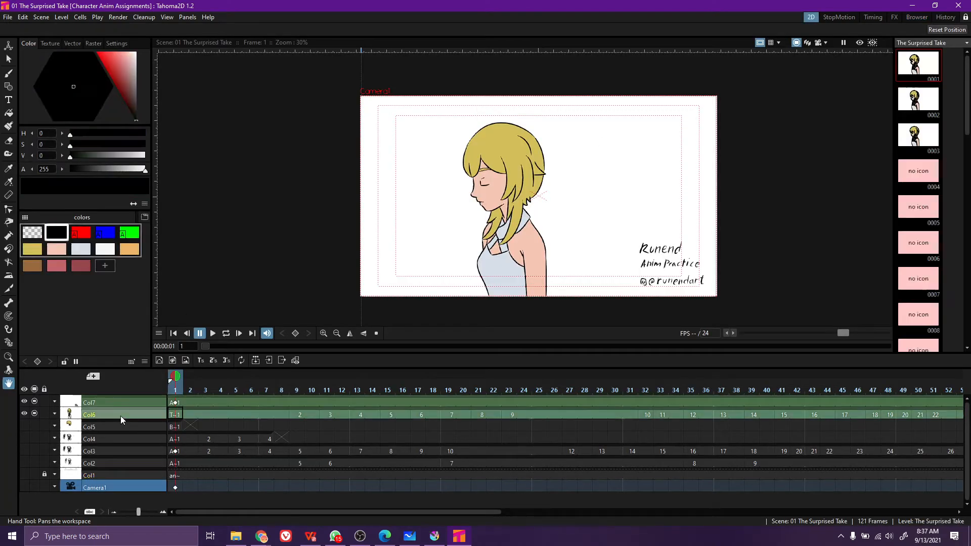
left_click(40, 249)
left_click_drag(120, 60, 120, 72)
left_click(53, 106)
left_click_drag(53, 107, 61, 103)
left_click_drag(175, 390, 463, 405)
left_click_drag(230, 405, 711, 426)
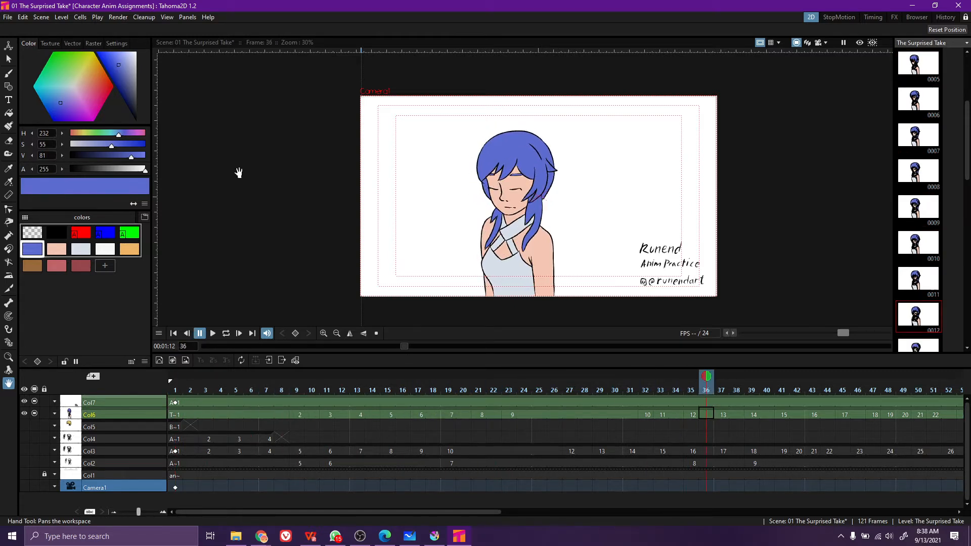
Change the hair color to teal (H 163, S 39, V 88) and scrub the timeline through to frame 51
mouse_move(68, 85)
left_mouse_down()
mouse_move(53, 78)
mouse_move(63, 83)
left_mouse_up()
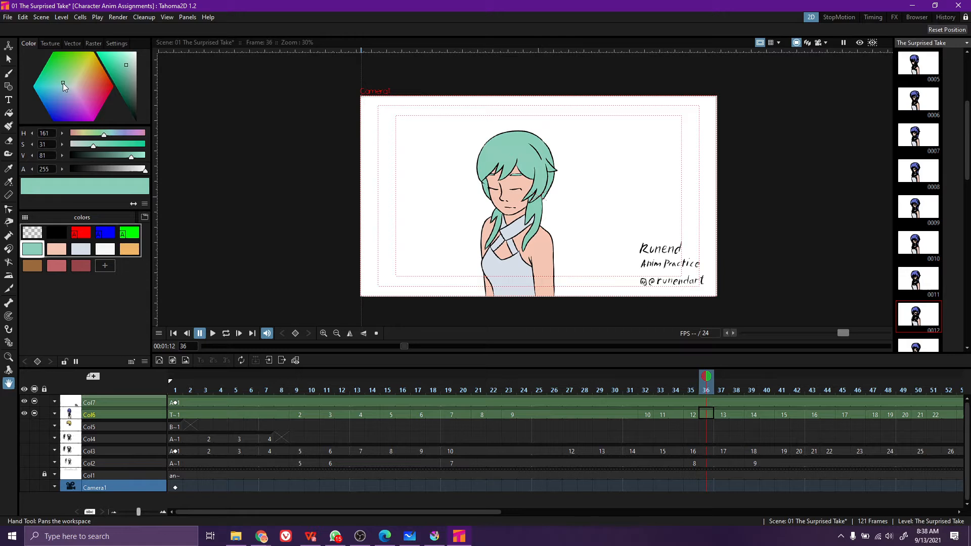
left_click_drag(131, 157, 100, 146)
left_click_drag(706, 393, 221, 394)
left_click_drag(302, 396, 418, 407)
left_click_drag(736, 449, 923, 432)
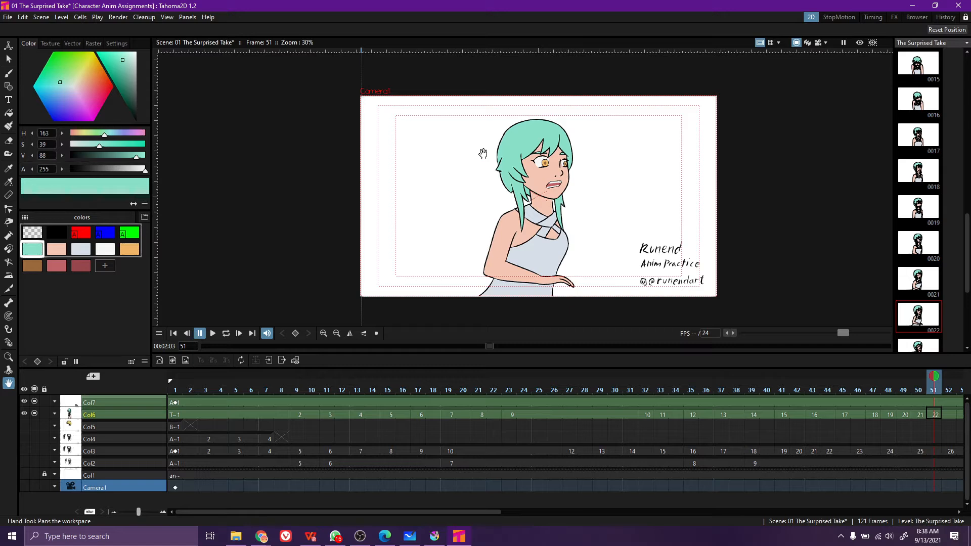
Create a new scene, discarding the changes to the current scene and its modified palette
key("ctrl+n")
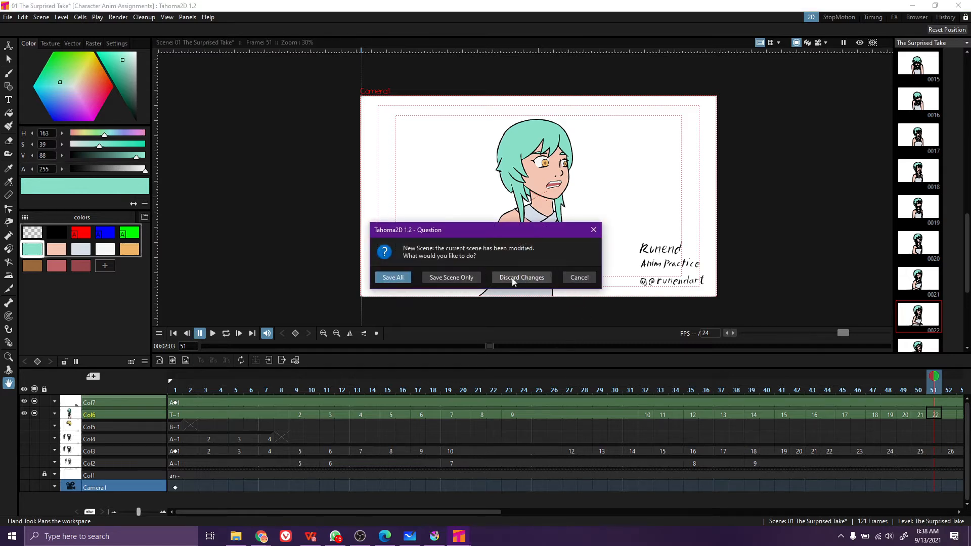
left_click(521, 277)
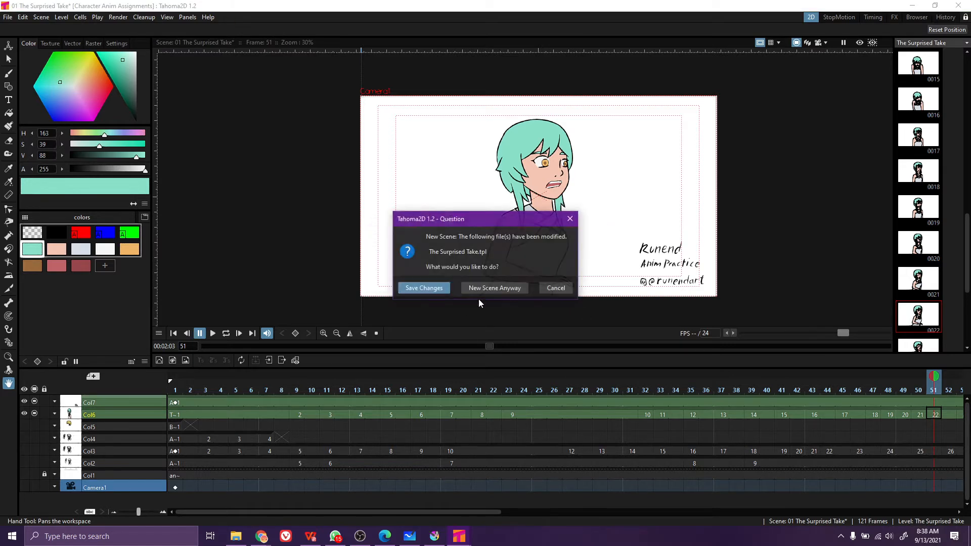
left_click(508, 290)
Sketch a simple standing figure on frame 1 with the Brush tool: pointed hat, round head, long oval body and feet
key("b")
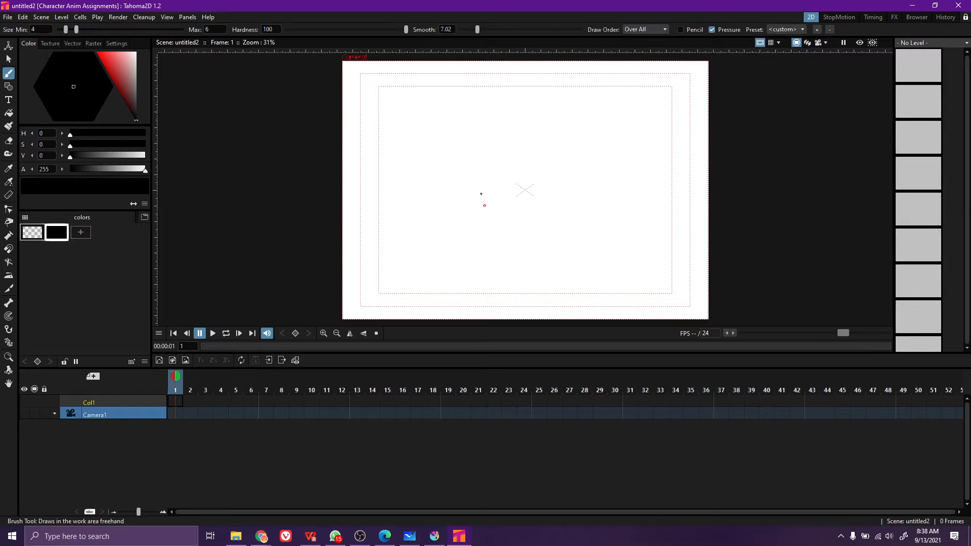
mouse_move(461, 228)
left_mouse_down()
mouse_move(481, 204)
mouse_move(462, 216)
mouse_move(476, 174)
mouse_move(488, 206)
left_mouse_up()
key("a")
key("b")
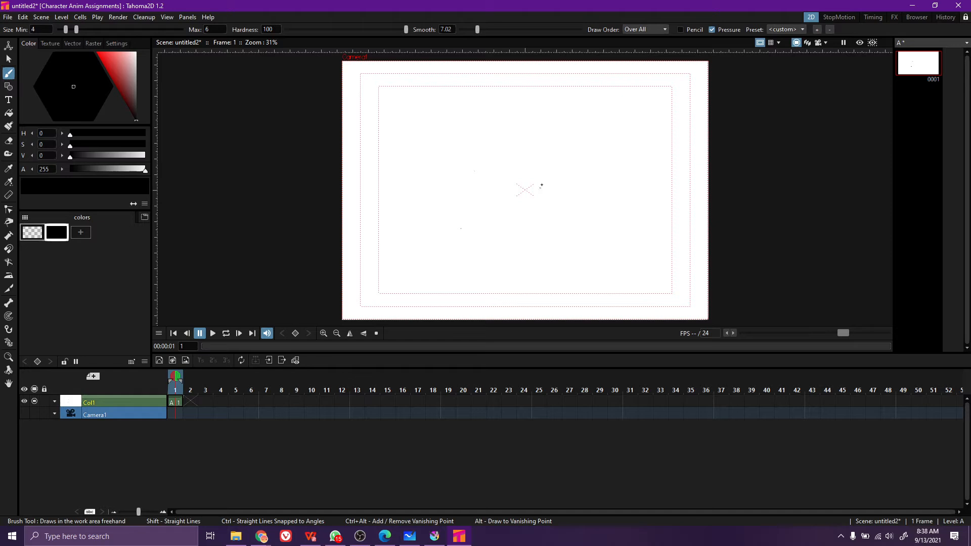
left_click_drag(560, 190, 538, 164)
left_click_drag(534, 209, 534, 275)
key("a")
mouse_move(536, 213)
left_mouse_down()
mouse_move(535, 271)
mouse_move(560, 221)
mouse_move(565, 284)
mouse_move(539, 303)
left_mouse_up()
key("b")
key("a")
mouse_move(536, 271)
left_mouse_down()
mouse_move(569, 291)
mouse_move(534, 314)
mouse_move(557, 318)
left_mouse_up()
key("b")
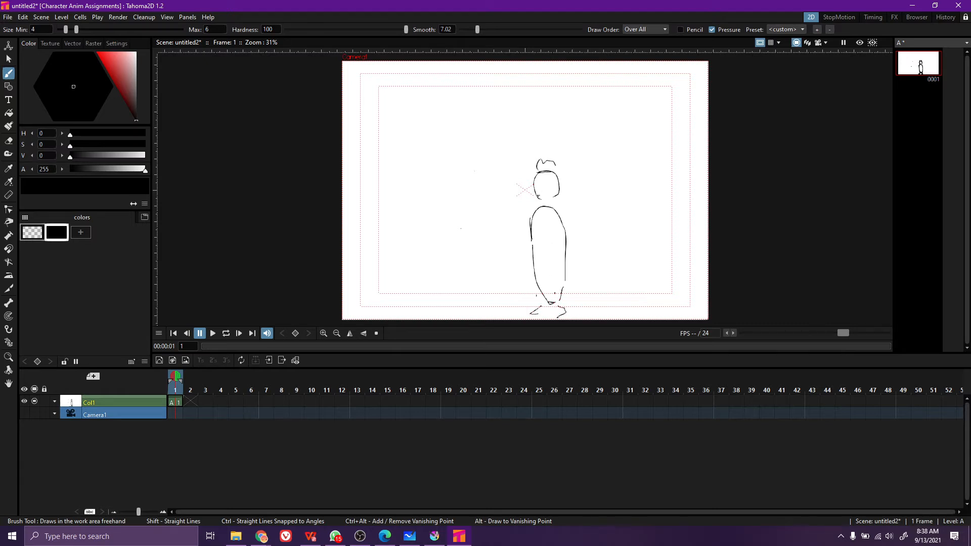
key("a")
left_click_drag(541, 163, 556, 161)
key("b")
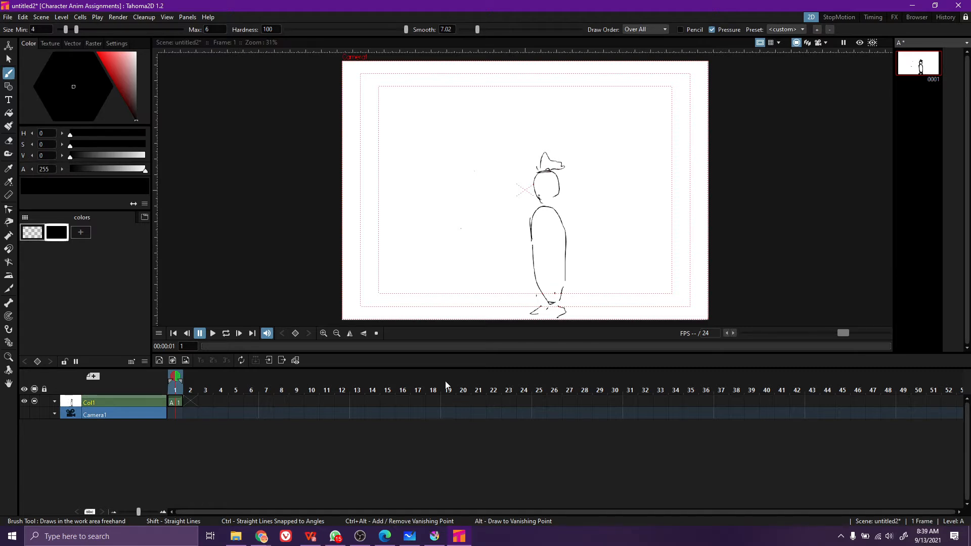
Extend the figure drawing to frame 29 and move its Animate tool center to the body, about X 148 px, Y -300 px
left_click_drag(173, 402, 610, 402)
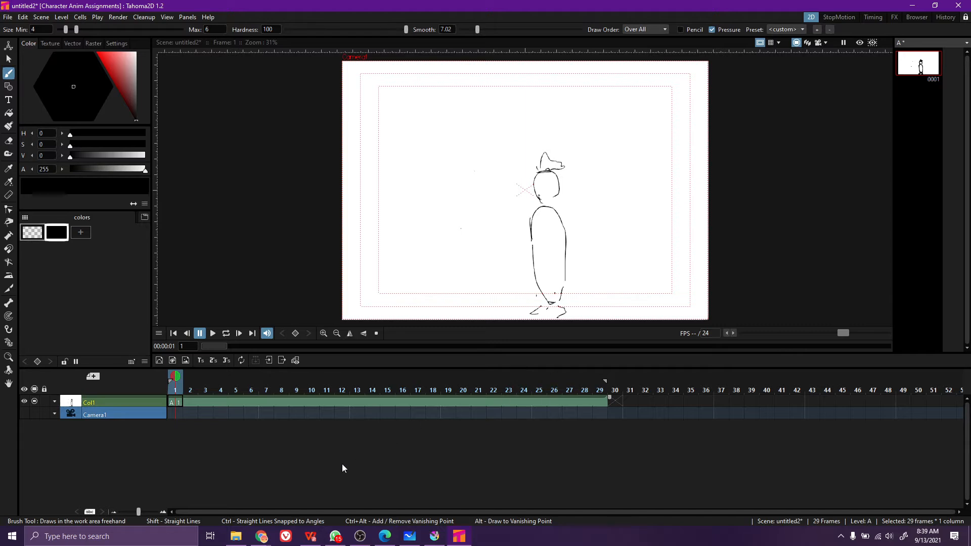
left_click(175, 402)
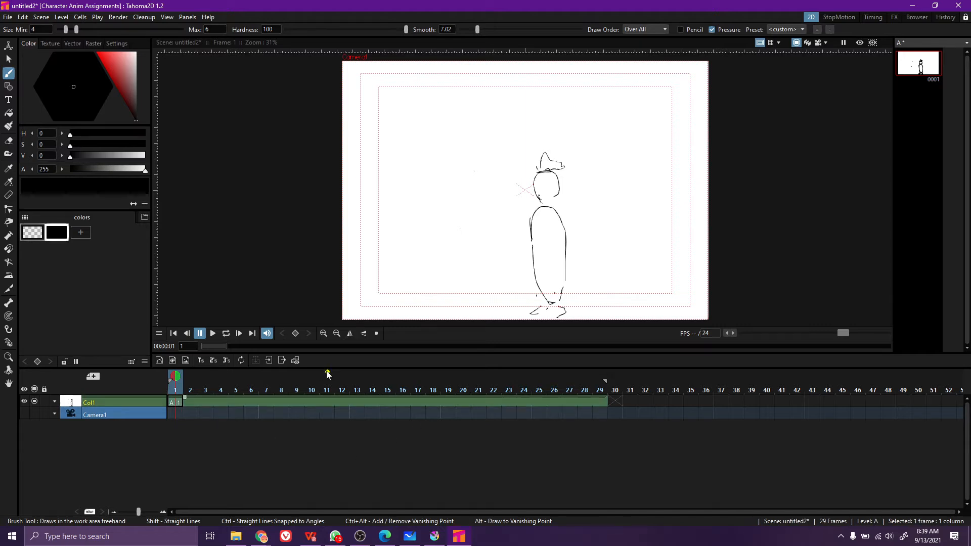
left_click(9, 45)
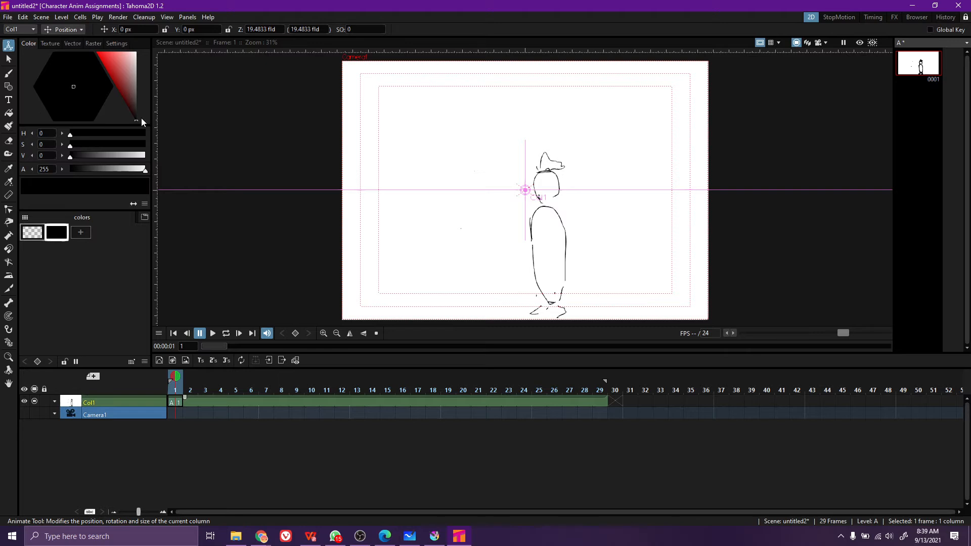
left_click(77, 29)
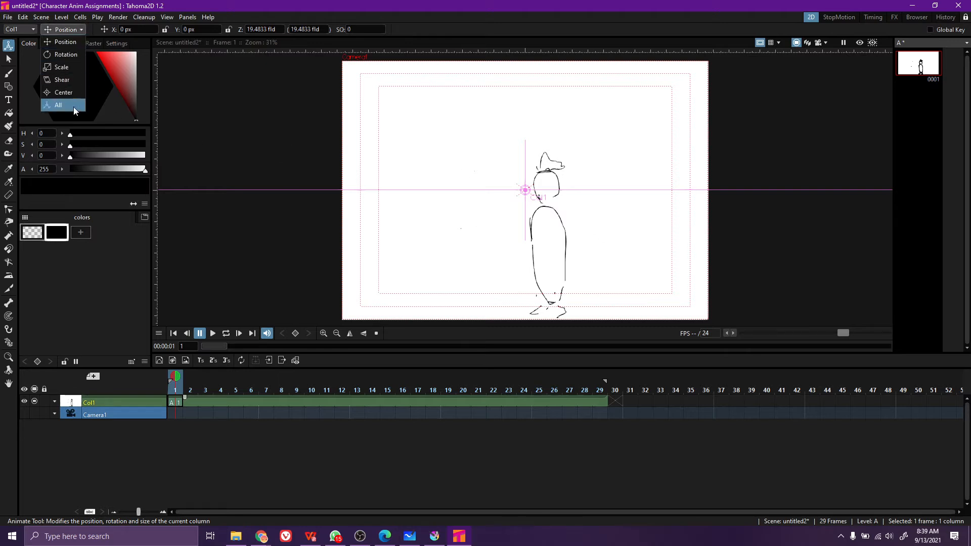
left_click(64, 92)
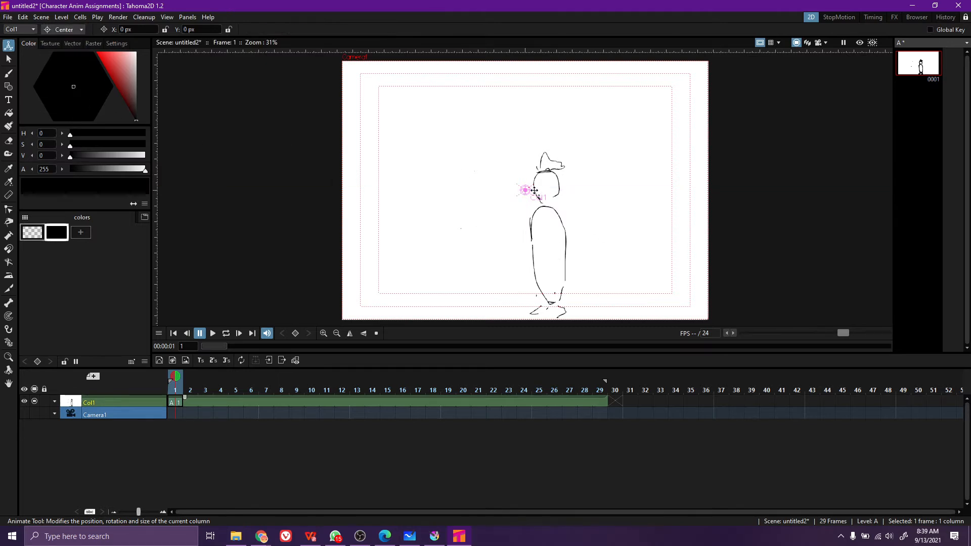
left_click_drag(555, 239, 548, 237)
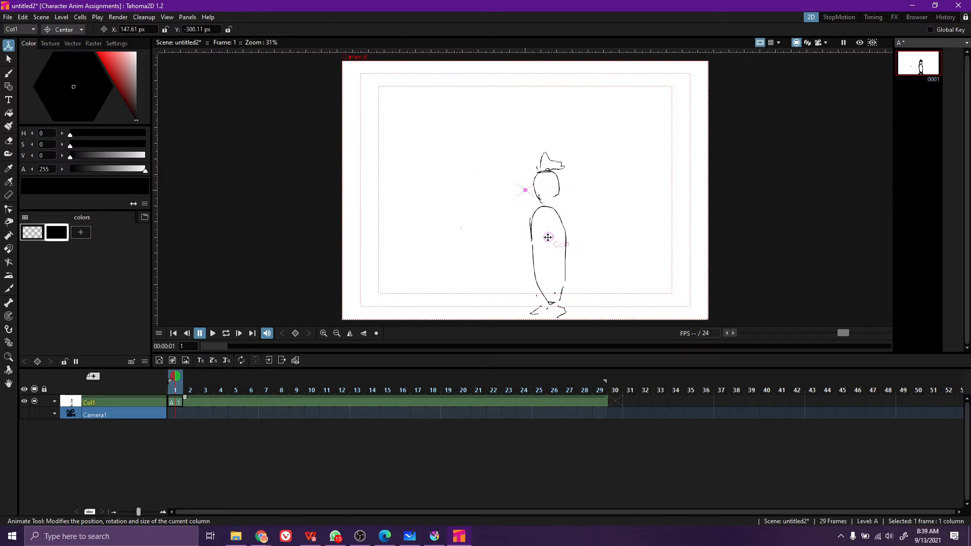
Animate the figure's position, placing it near the canvas's right side at frame 1 and well to the left at frame 29
left_click(63, 29)
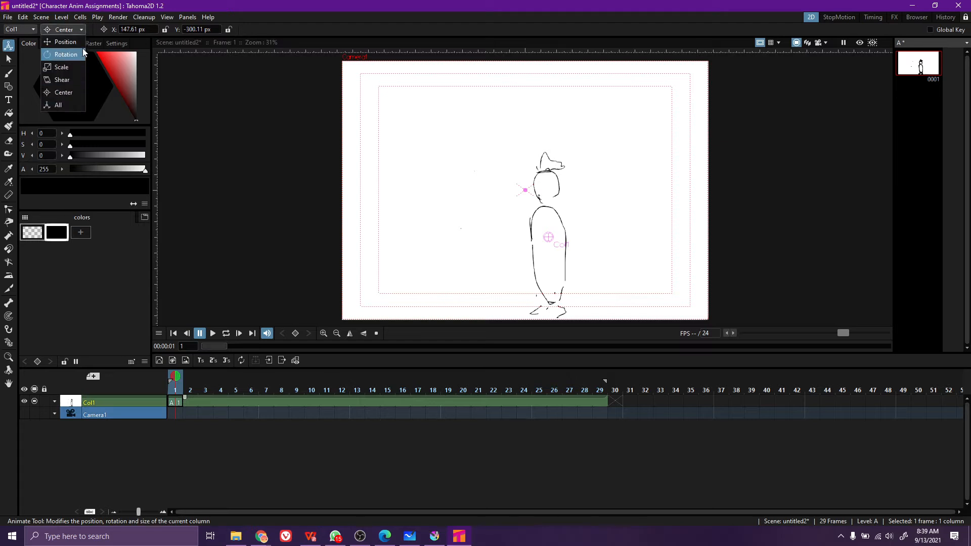
left_click(65, 42)
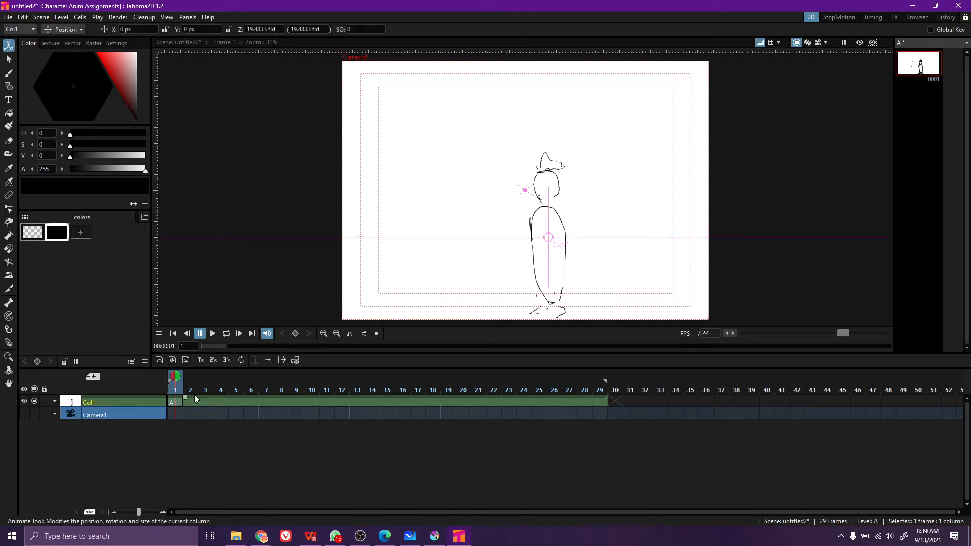
left_click_drag(551, 238, 647, 238)
left_click_drag(175, 377, 605, 378)
left_click_drag(600, 269, 355, 262)
left_click_drag(191, 393, 283, 399)
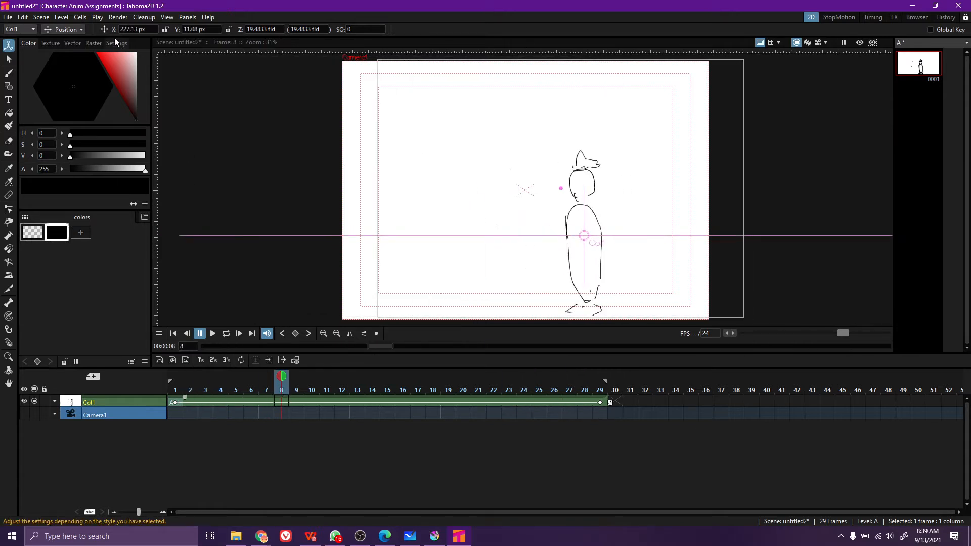
left_click(66, 30)
left_click(74, 33)
left_click_drag(584, 277, 611, 315)
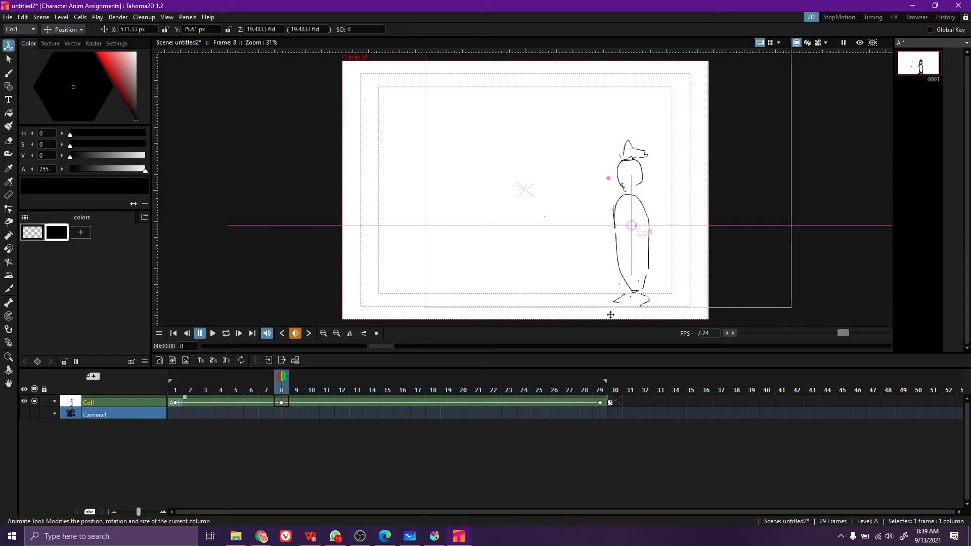
Add hopping position keys to the figure, raising it at frame 3 to about Y 72 px, lowering it at frame 5 and raising it at frame 7
left_click_drag(282, 392, 208, 394)
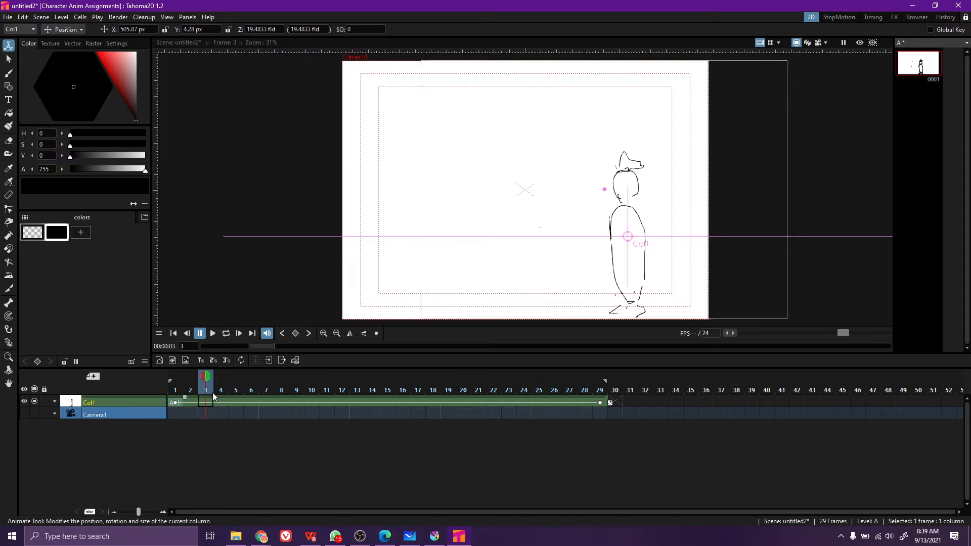
left_click_drag(627, 273, 628, 271)
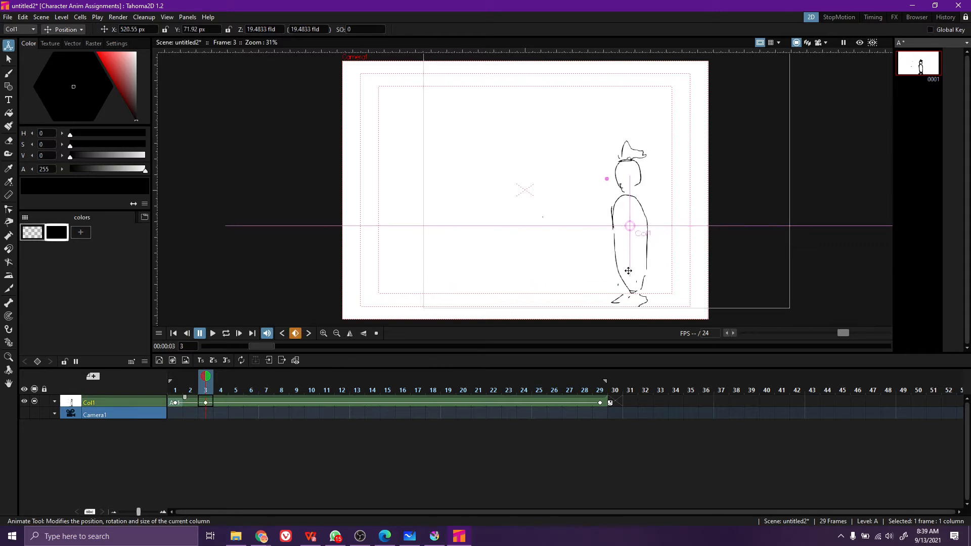
left_click(242, 392)
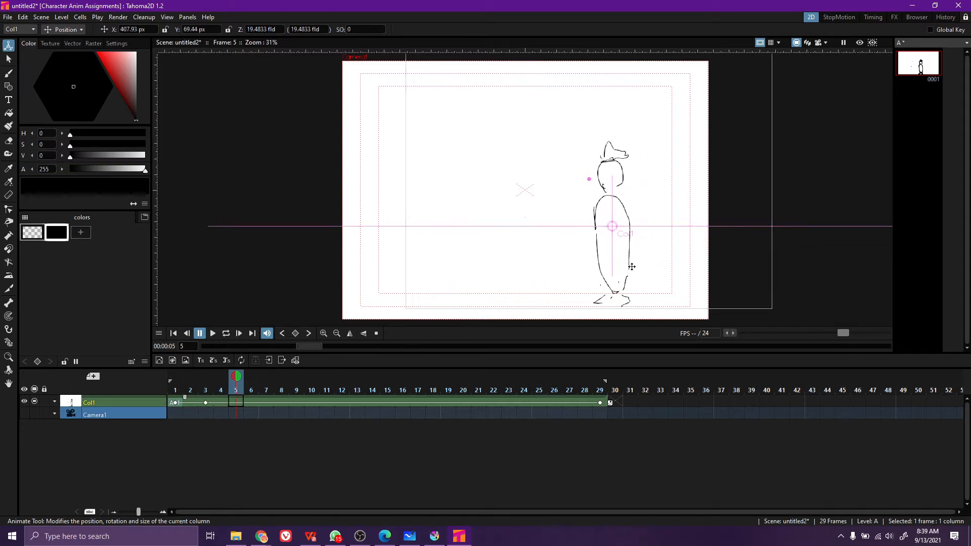
left_click_drag(633, 261, 595, 264)
left_click(266, 390)
Continue the hops, keying the figure at about Y 0 px on frame 9, about Y 92 px on frame 11, and lowered on frame 13
left_click_drag(276, 390, 295, 392)
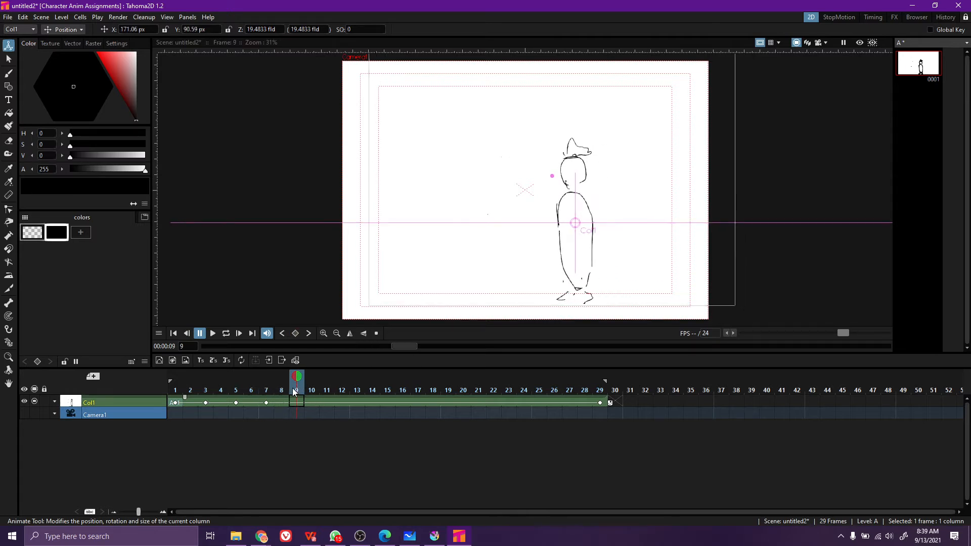
left_click_drag(567, 269, 568, 284)
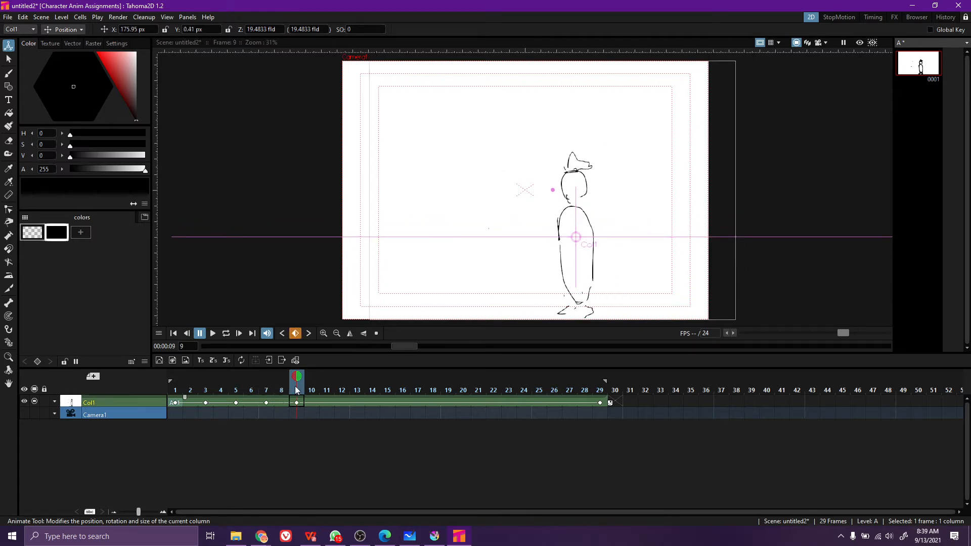
left_click_drag(297, 390, 327, 390)
left_click_drag(576, 281, 557, 269)
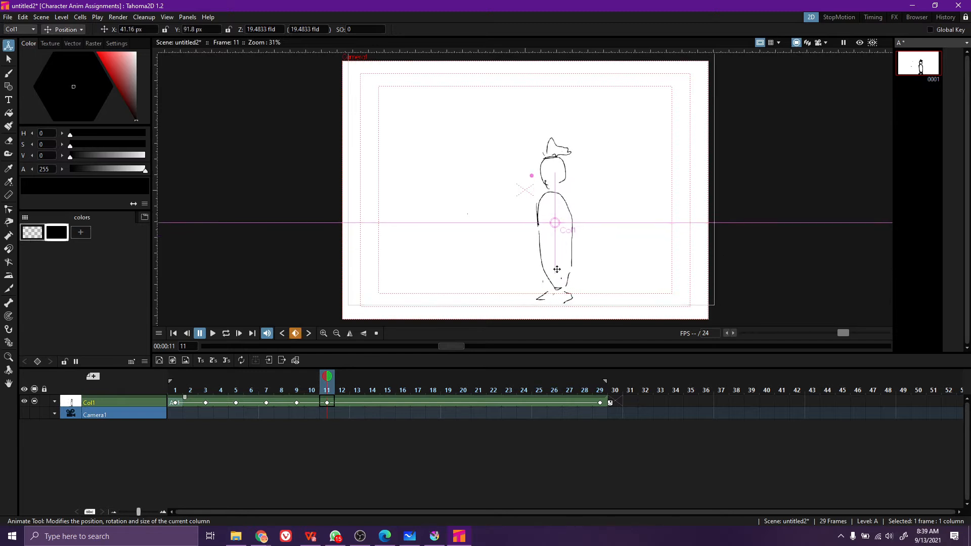
left_click_drag(326, 390, 357, 390)
left_click_drag(541, 258, 537, 276)
Preview the hopping figure by scrubbing the timeline back to frame 1 and playing the animation
left_click_drag(357, 391, 191, 436)
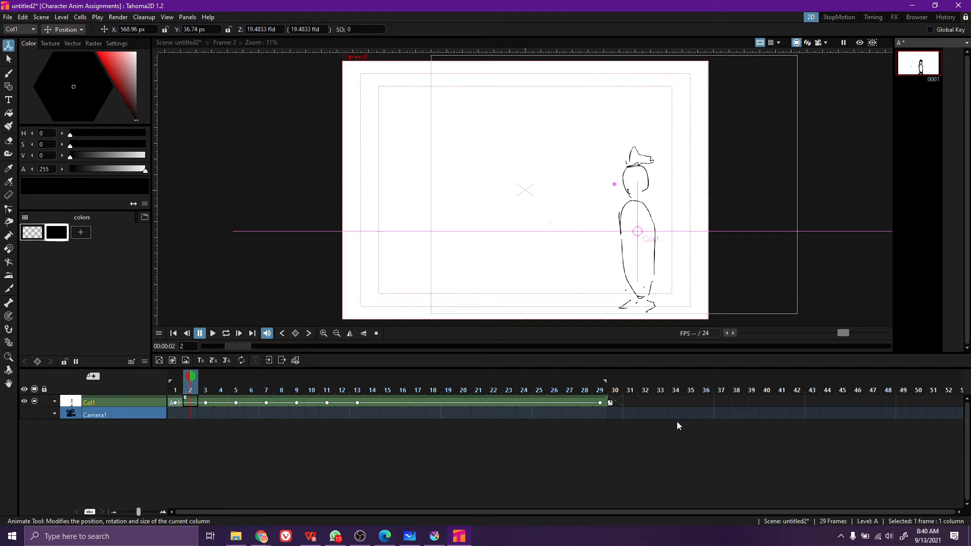
left_click(702, 415)
left_click_drag(702, 391, 173, 423)
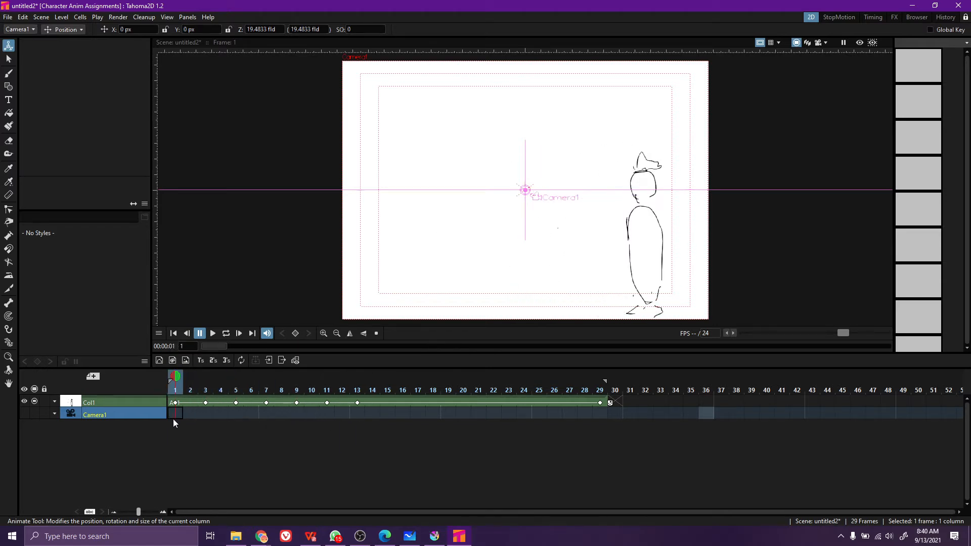
key("l")
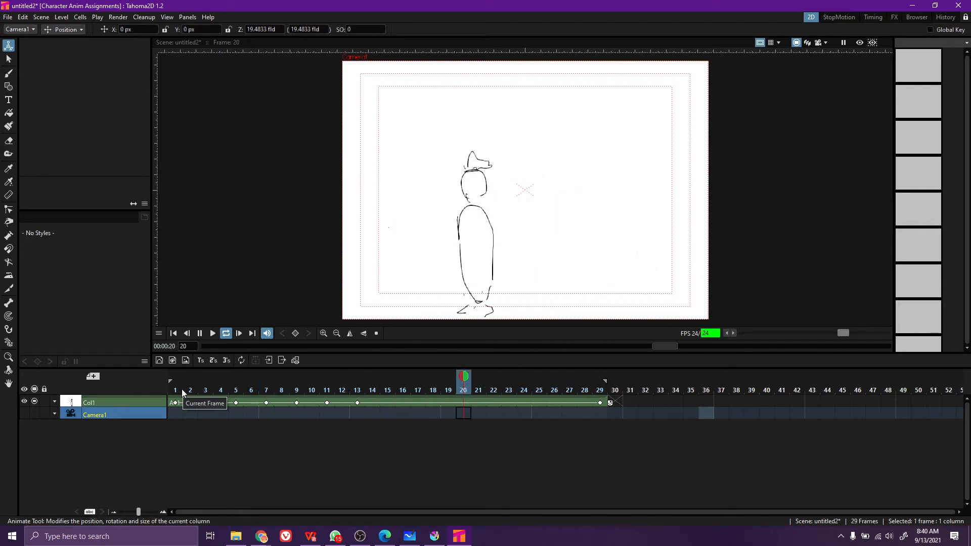
Switch to Microsoft Whiteboard and handwrite "Background Painting → Krita" in red below the Anim 2D line
key("l")
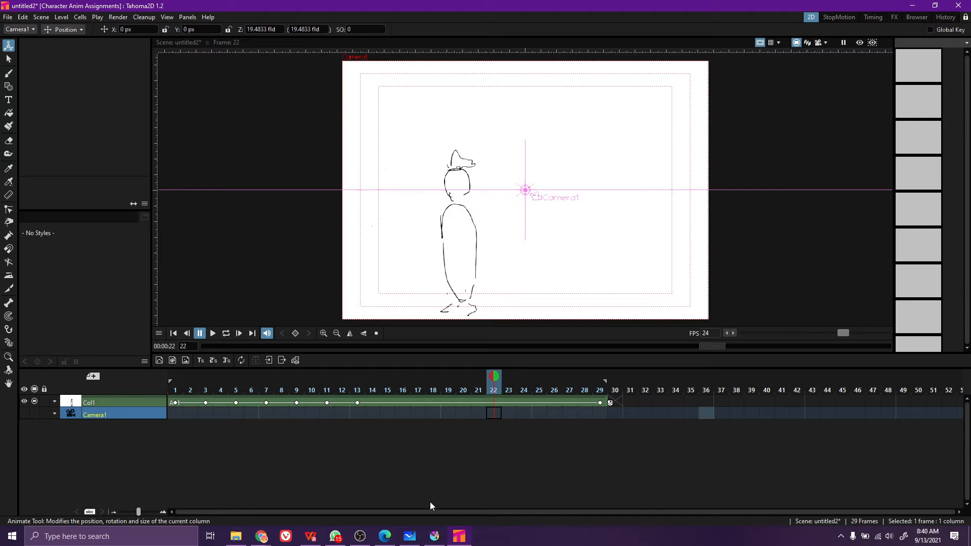
left_click(409, 536)
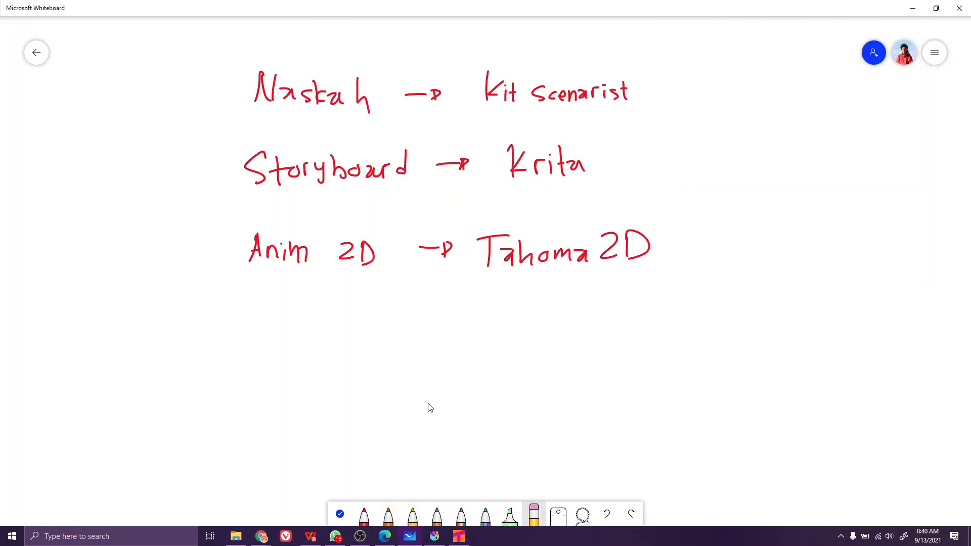
left_click(364, 515)
mouse_move(245, 320)
left_mouse_down()
mouse_move(245, 350)
mouse_move(251, 336)
mouse_move(249, 351)
mouse_move(302, 340)
mouse_move(319, 347)
mouse_move(314, 365)
mouse_move(345, 344)
mouse_move(363, 354)
mouse_move(502, 355)
mouse_move(528, 350)
mouse_move(534, 337)
mouse_move(551, 361)
left_mouse_up()
left_click_drag(598, 320, 636, 344)
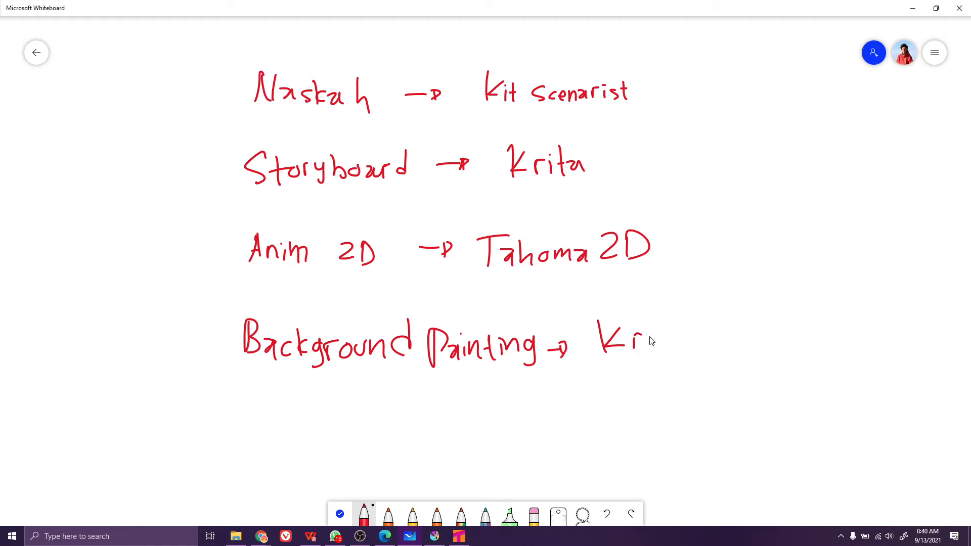
left_click_drag(660, 322, 661, 348)
Switch to Krita, view the recent document digital painting.kra, and close it to return to the recent documents list
left_click(434, 536)
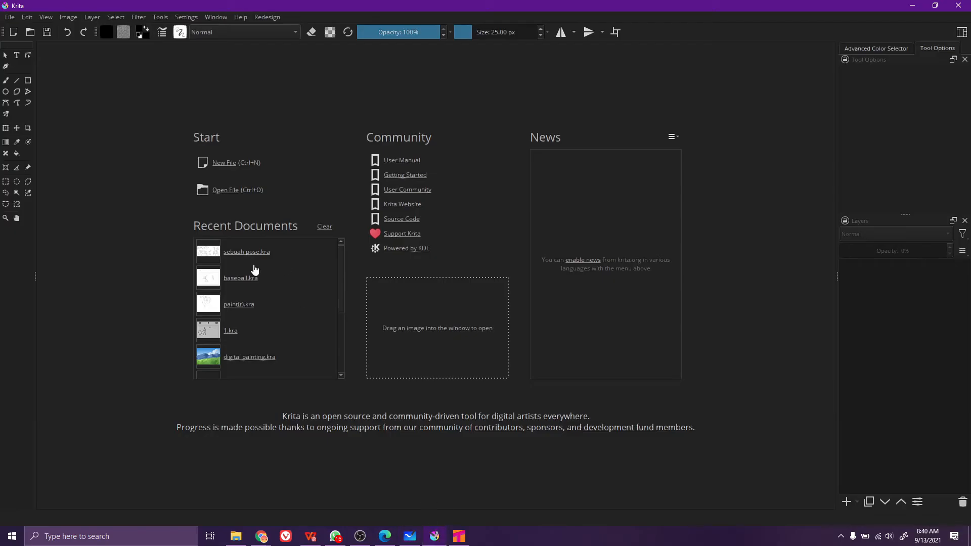
left_click(252, 359)
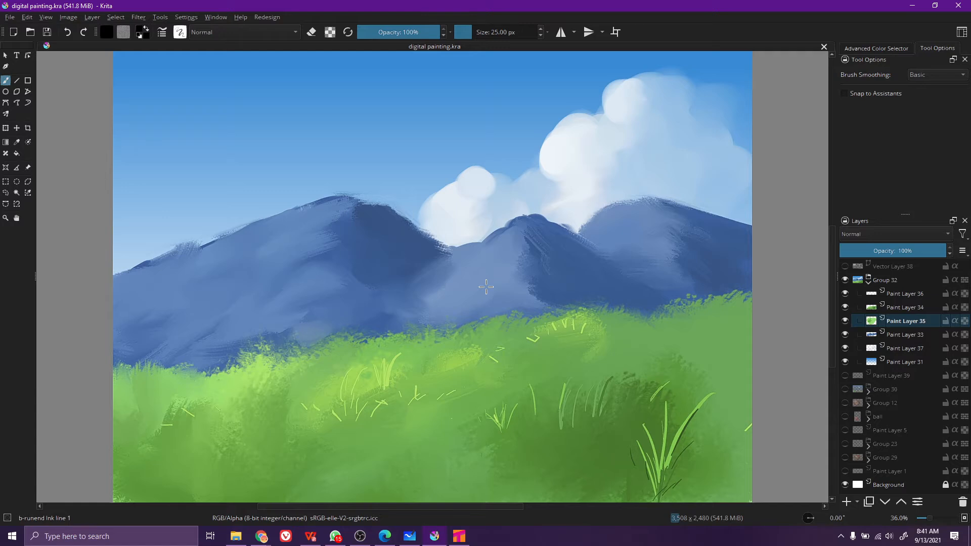
key("ctrl+w")
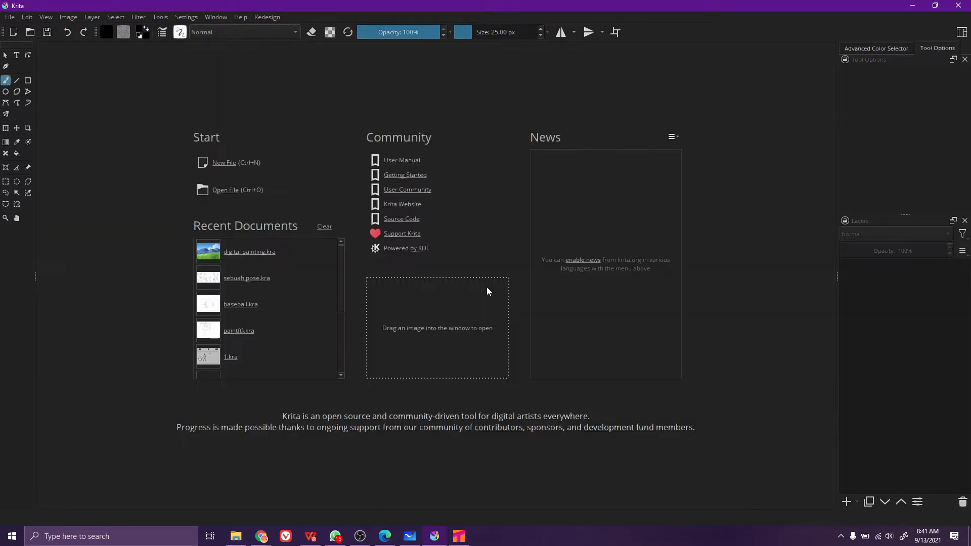
scroll(259, 339, "down", 5)
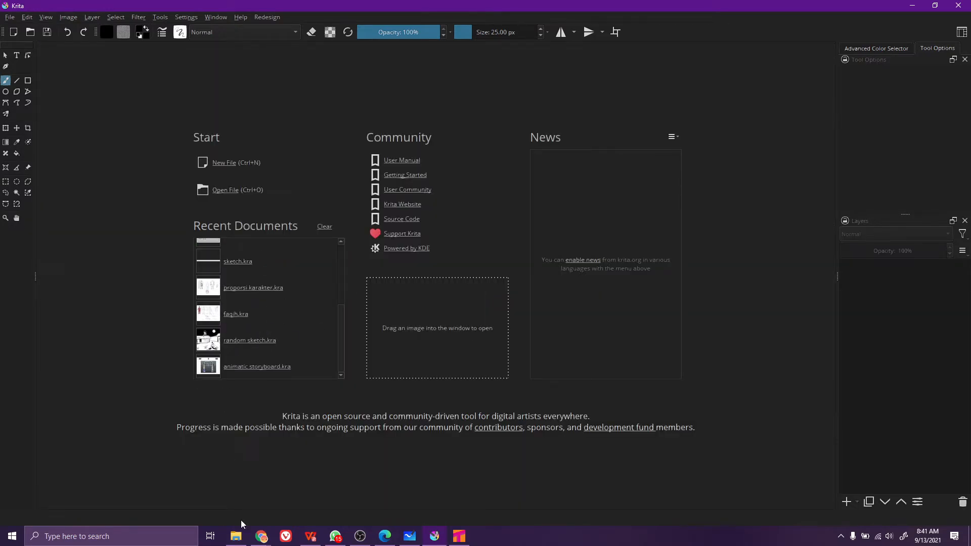
Find 1.kra in the 2020 folder of D:\coret coret in File Explorer and open it in Krita
left_click(235, 536)
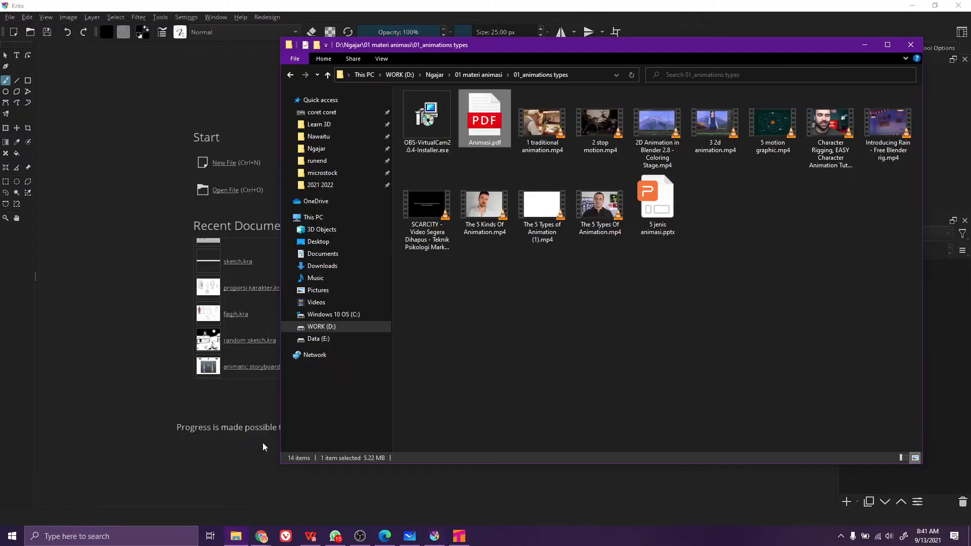
left_click(350, 114)
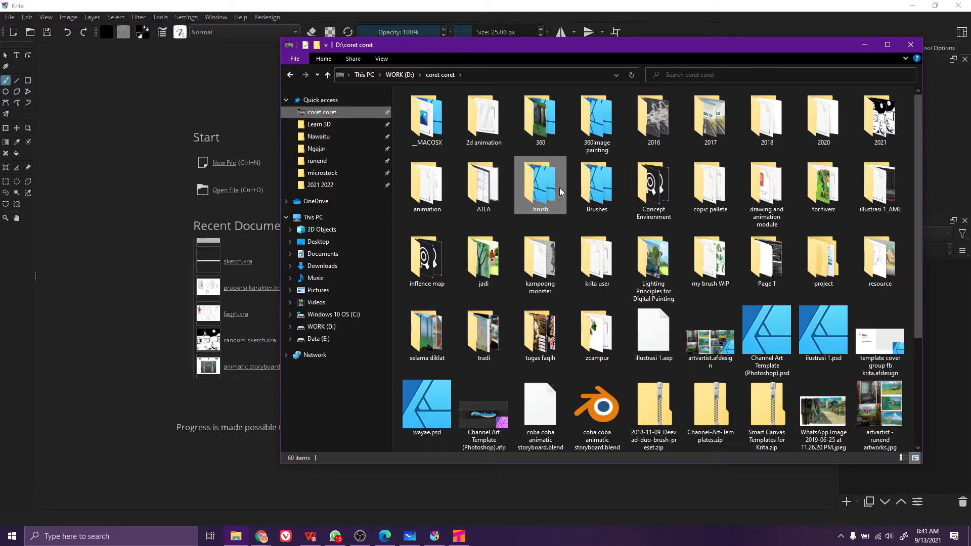
left_click(559, 187)
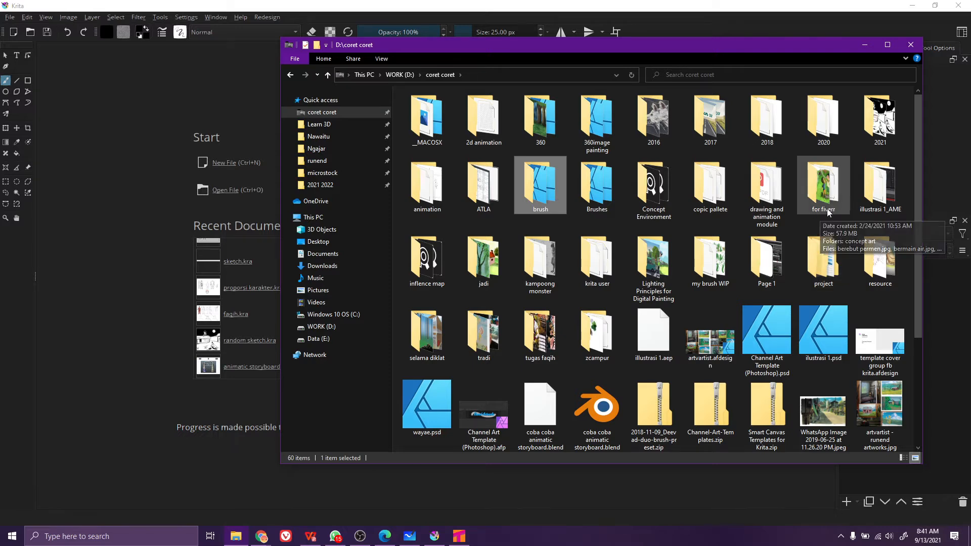
left_click(880, 140)
double_click(879, 134)
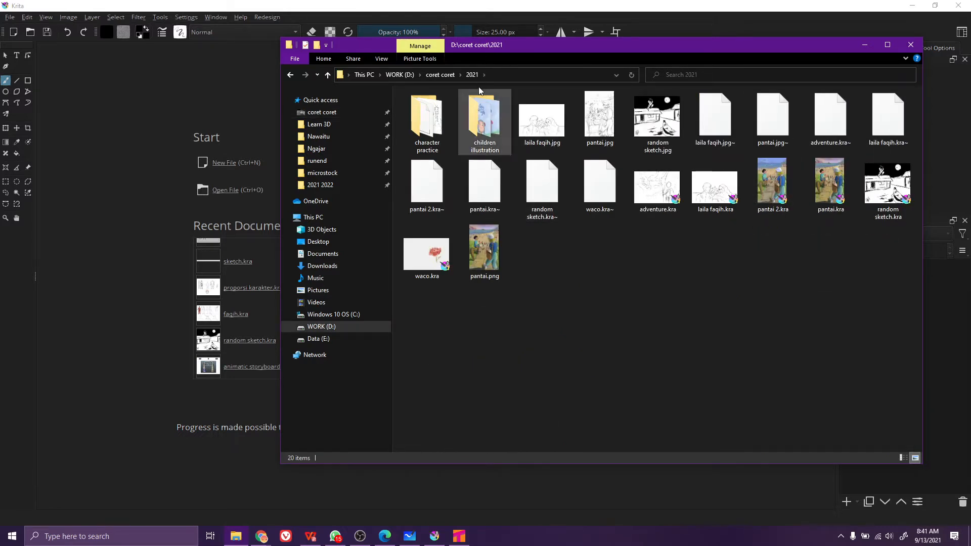
left_click(442, 77)
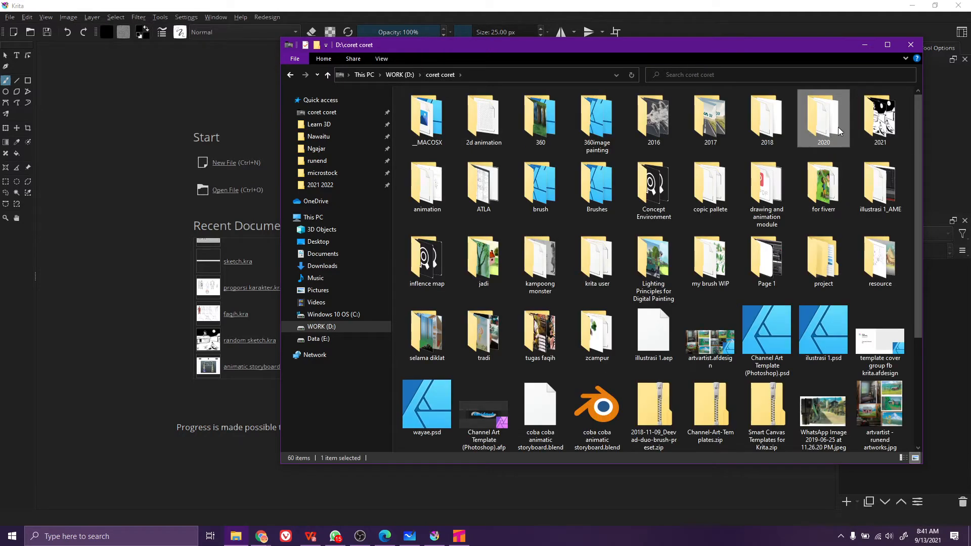
double_click(824, 122)
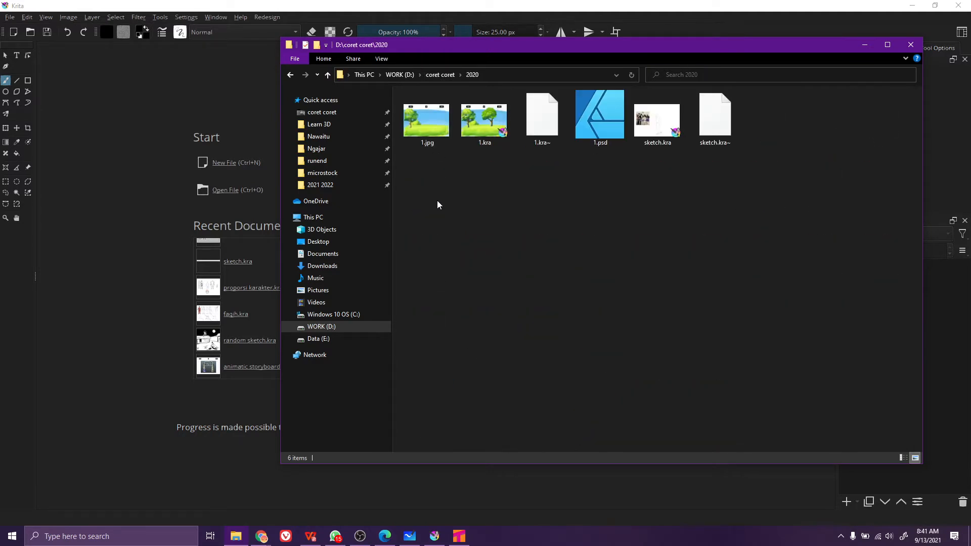
left_click_drag(484, 126, 249, 284)
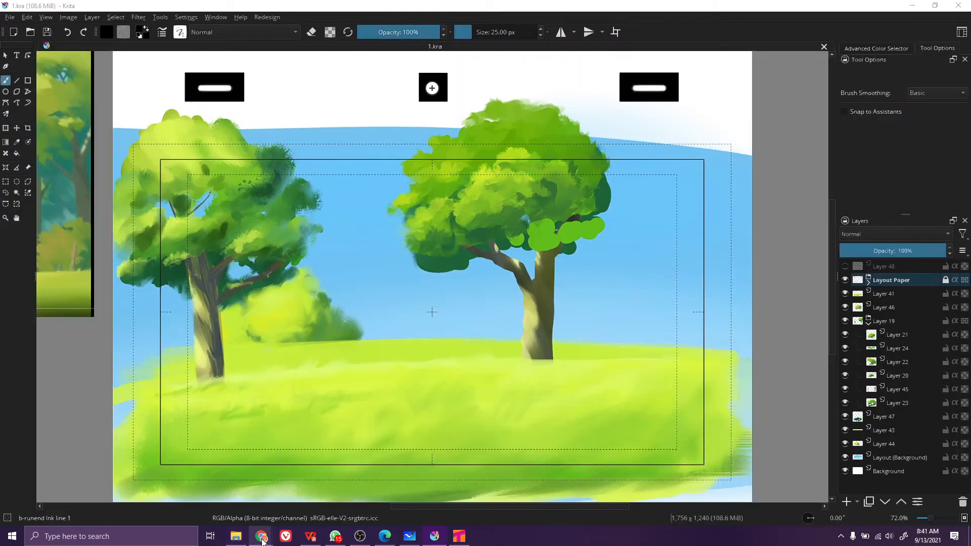
Admit the waiting participant to the Google Meet call in Chrome, and return to Krita with Layer 41 selected
mouse_move(262, 537)
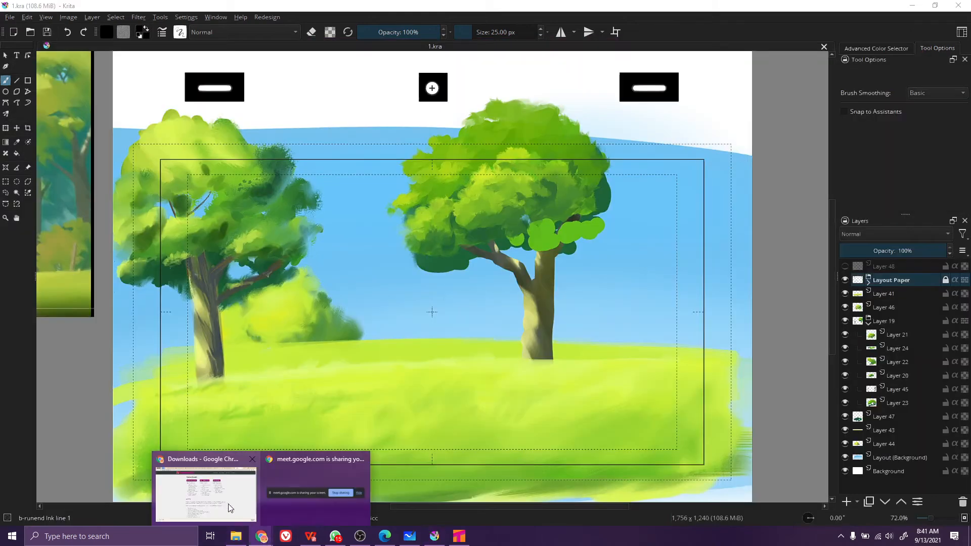
left_click(229, 507)
left_click(414, 8)
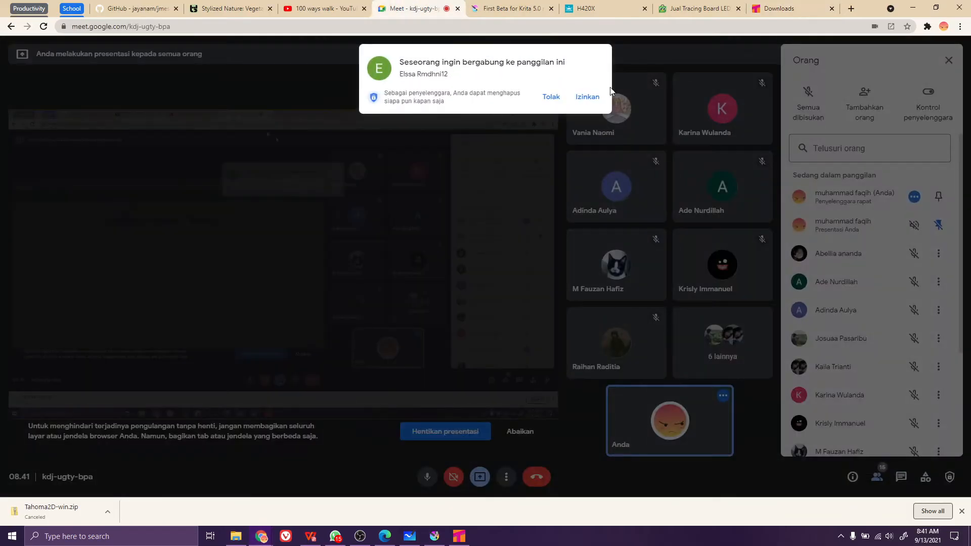
left_click(599, 101)
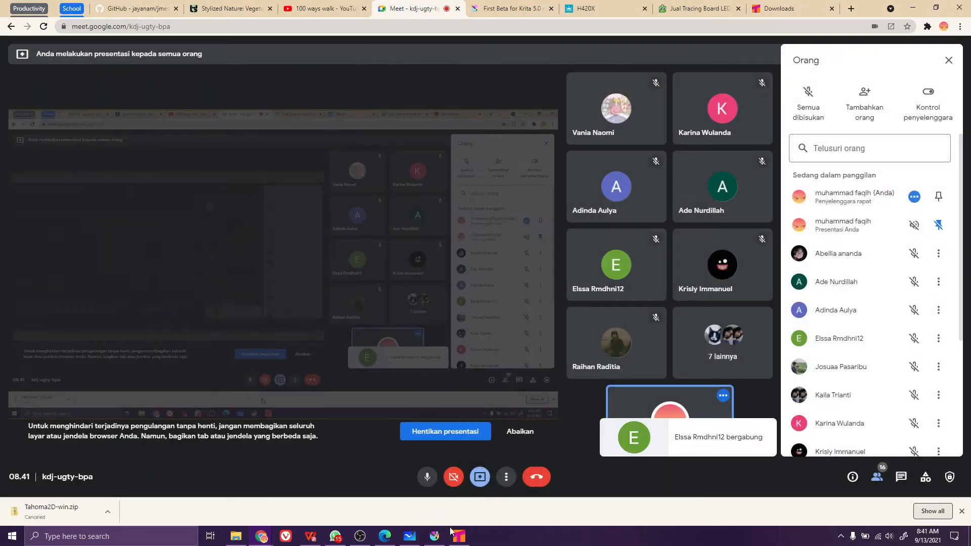
left_click(435, 537)
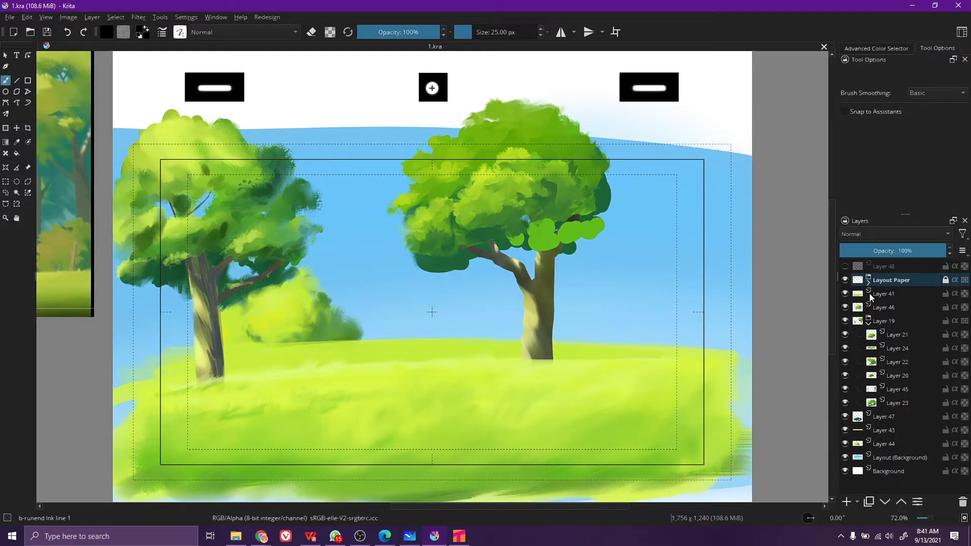
left_click(893, 294)
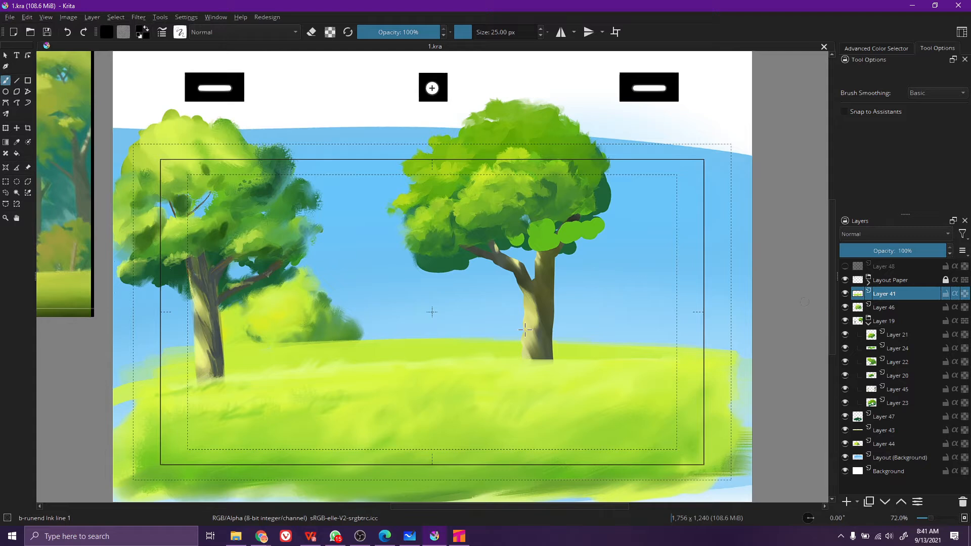
mouse_move(604, 286)
left_mouse_down()
mouse_move(629, 265)
mouse_move(639, 335)
left_mouse_up()
key("ctrl+z")
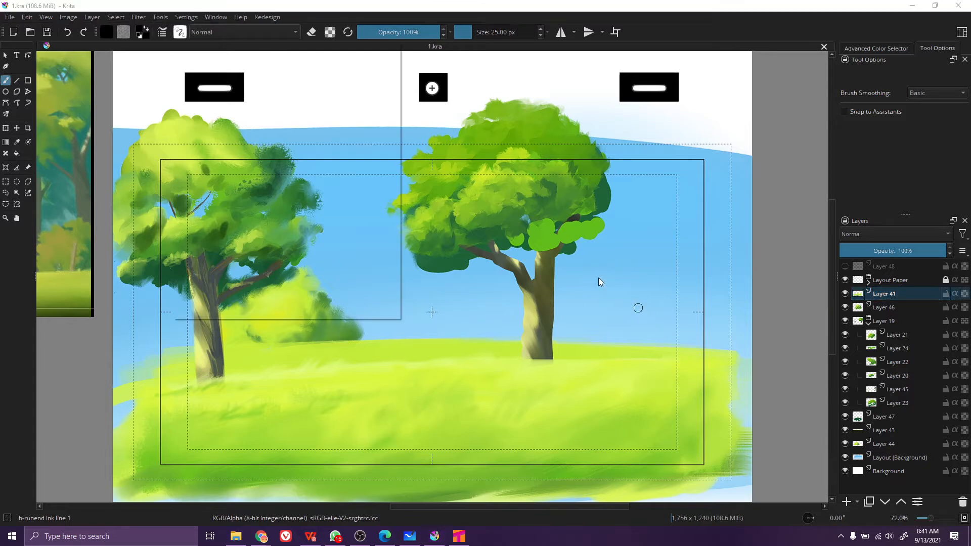
key("F6")
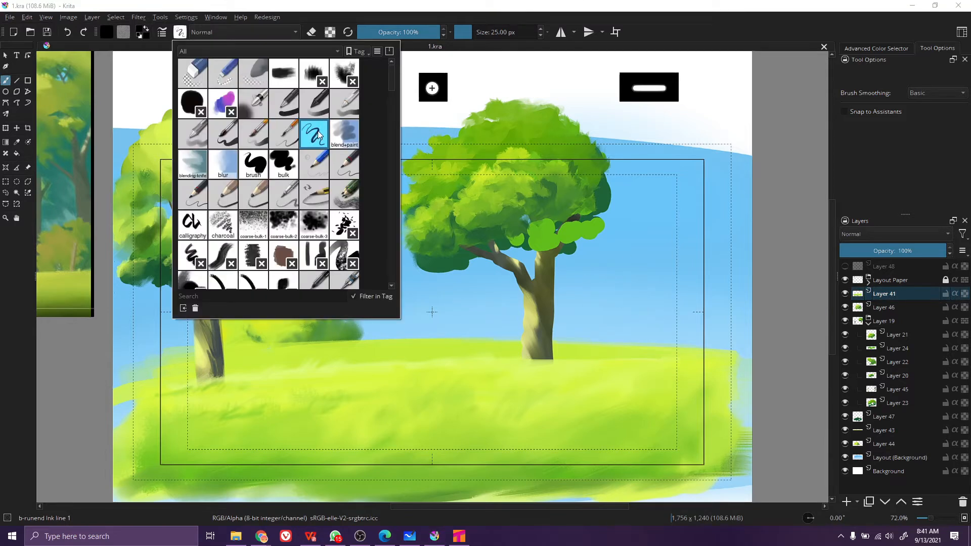
left_click(468, 148)
mouse_move(644, 219)
left_mouse_down()
mouse_move(634, 319)
mouse_move(657, 372)
left_mouse_up()
key("ctrl+z")
mouse_move(616, 340)
left_mouse_down()
mouse_move(622, 354)
mouse_move(663, 357)
mouse_move(657, 379)
left_mouse_up()
key("ctrl+z")
key("ctrl+z")
Sketch a house roof in black on Layer 41, with a triangular gable and a slanted side, beside the right-hand tree
left_click_drag(623, 271, 598, 346)
left_click_drag(630, 273, 638, 342)
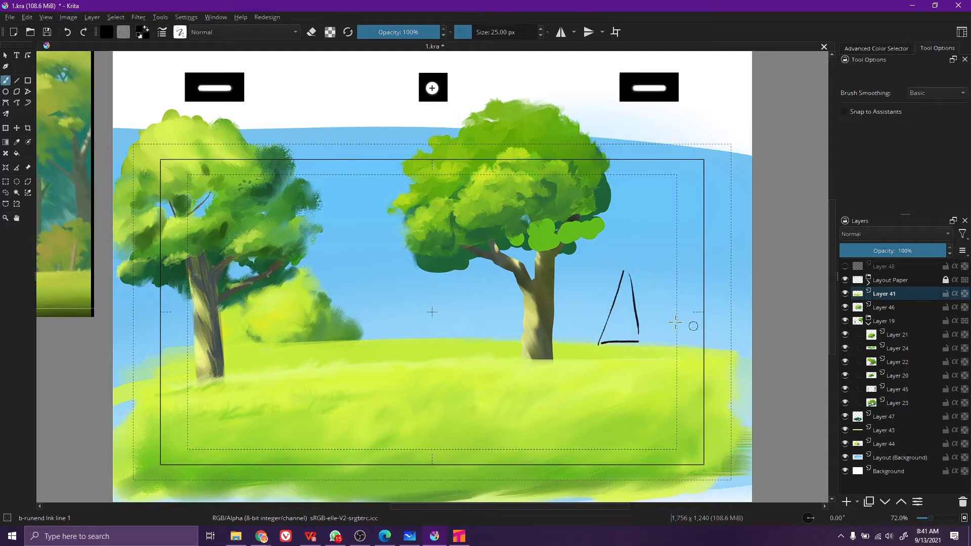
left_click_drag(623, 271, 684, 271)
left_click_drag(648, 336, 696, 334)
left_click_drag(684, 272, 706, 335)
Sketch the house's front and side walls below the roof and add a small door in the front wall
left_click_drag(595, 345, 597, 386)
key("ctrl+z")
left_click_drag(604, 351, 603, 397)
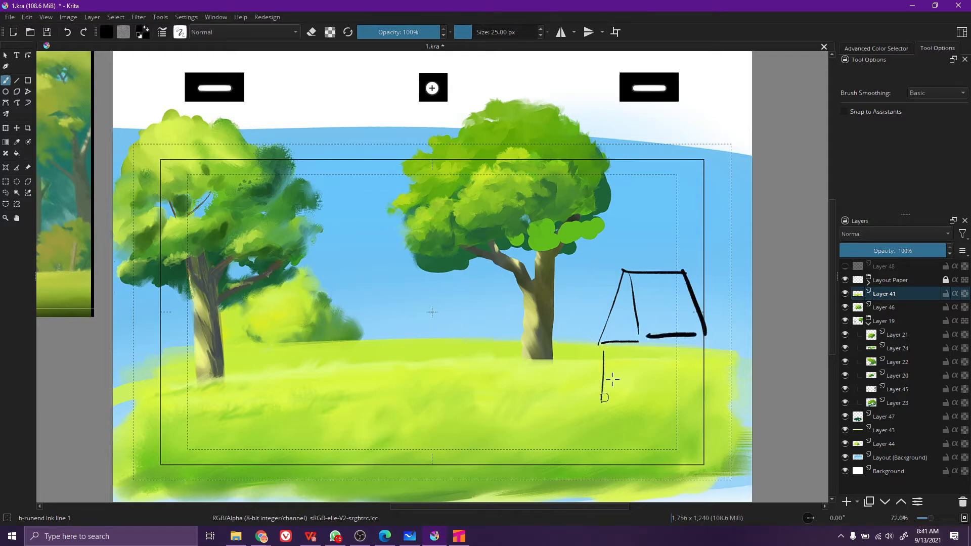
mouse_move(638, 347)
left_mouse_down()
mouse_move(635, 407)
mouse_move(691, 397)
left_mouse_up()
left_click_drag(704, 343, 691, 403)
key("ctrl+z")
left_click_drag(702, 341, 692, 402)
key("ctrl+z")
left_click_drag(703, 340, 692, 402)
key("ctrl+z")
left_click_drag(700, 337, 700, 399)
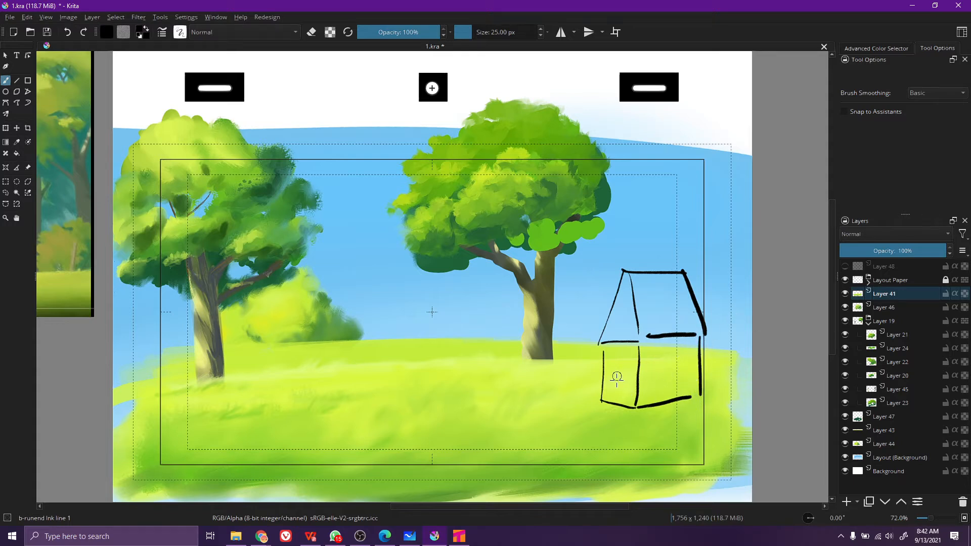
left_click_drag(622, 379, 614, 401)
Switch to Microsoft Whiteboard and move the Anim 2D and Background Painting lines down, leaving a gap below the Storyboard line
left_click(442, 540)
left_click(445, 541)
left_click(410, 537)
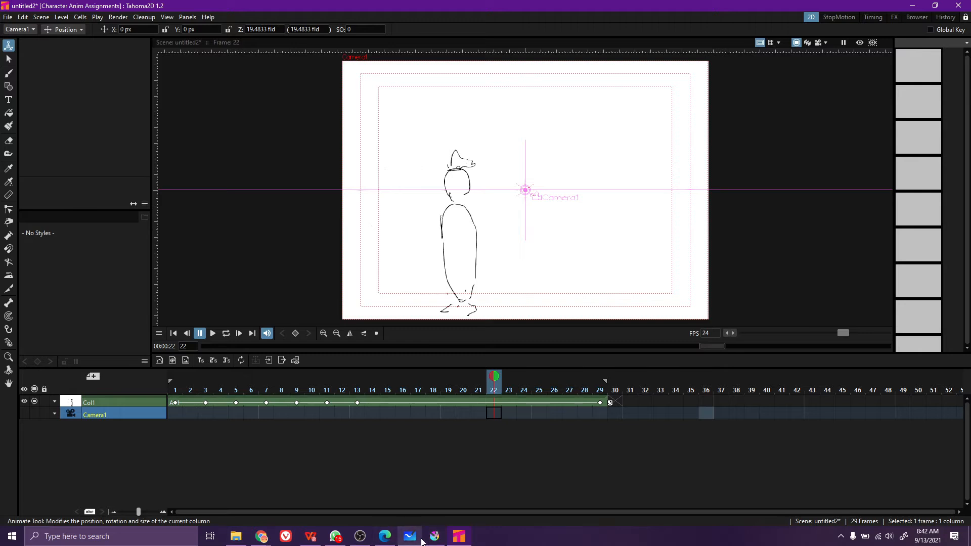
mouse_move(431, 540)
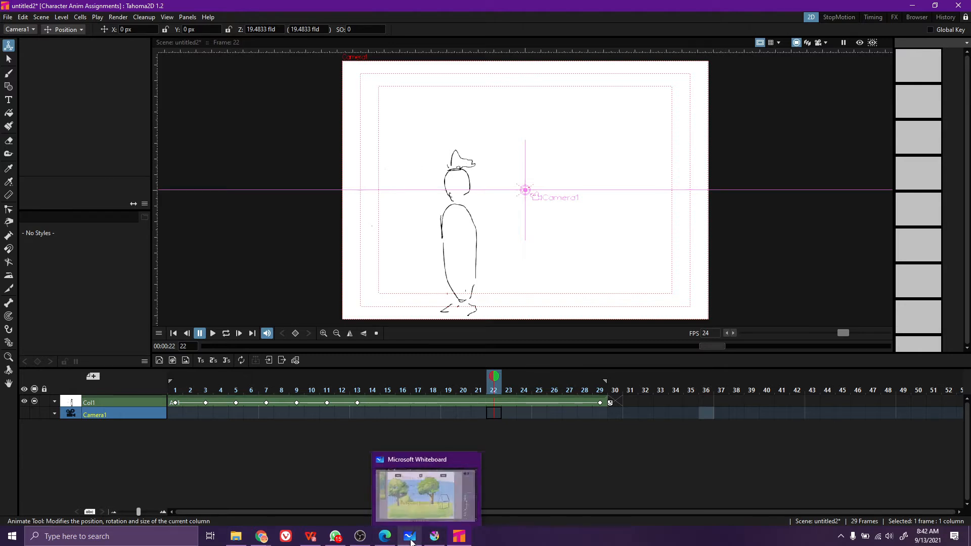
left_click(411, 537)
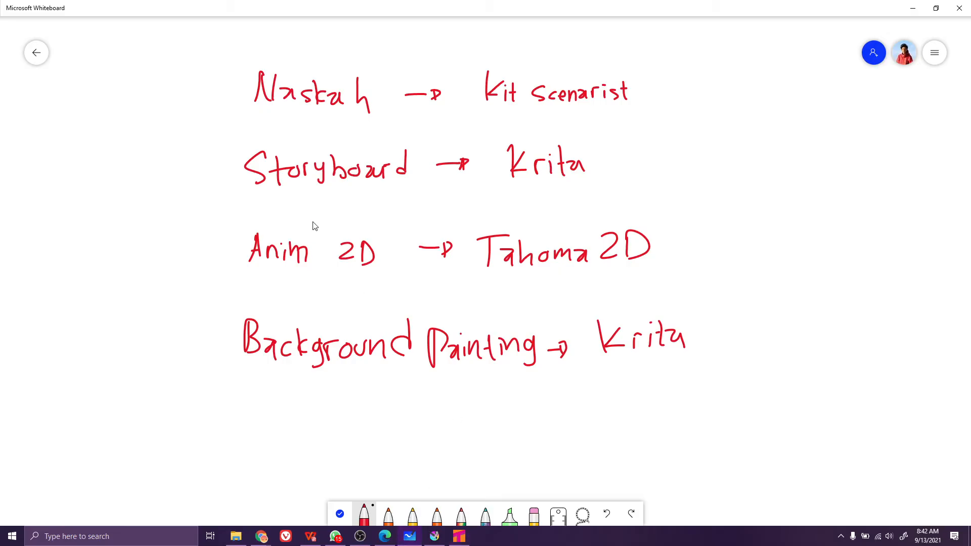
left_click(583, 514)
mouse_move(782, 212)
left_mouse_down()
mouse_move(728, 199)
mouse_move(546, 220)
mouse_move(210, 288)
mouse_move(189, 451)
mouse_move(734, 445)
left_mouse_up()
left_click_drag(368, 257, 364, 328)
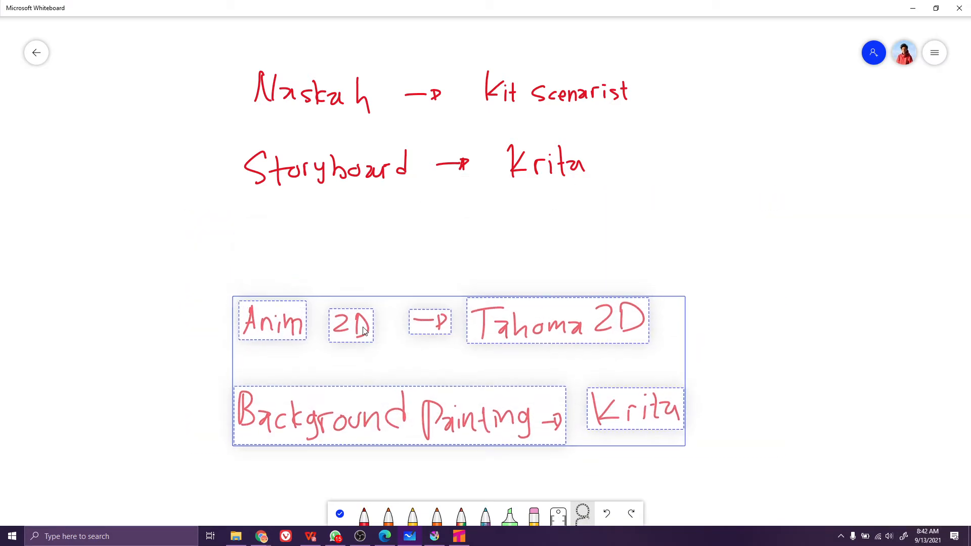
left_click(503, 274)
Handwrite "Animatic Storyboard →" in red in the gap between the Storyboard and Anim 2D lines
left_click(365, 515)
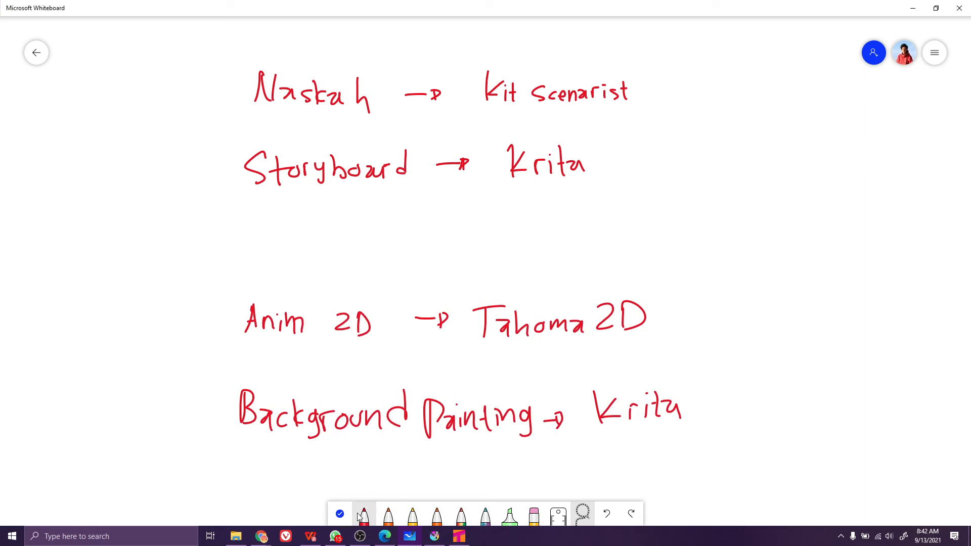
left_click_drag(254, 219, 241, 254)
mouse_move(254, 220)
left_mouse_down()
mouse_move(258, 242)
mouse_move(294, 249)
left_mouse_up()
mouse_move(306, 236)
left_mouse_down()
mouse_move(295, 252)
mouse_move(308, 253)
left_mouse_up()
mouse_move(317, 227)
left_mouse_down()
mouse_move(316, 258)
mouse_move(324, 236)
left_mouse_up()
left_click_drag(324, 242, 325, 251)
mouse_move(371, 225)
left_mouse_down()
mouse_move(362, 248)
mouse_move(380, 250)
left_mouse_up()
left_click_drag(372, 238, 434, 247)
mouse_move(444, 238)
left_mouse_down()
mouse_move(469, 249)
mouse_move(498, 241)
left_mouse_up()
left_click_drag(521, 232, 558, 237)
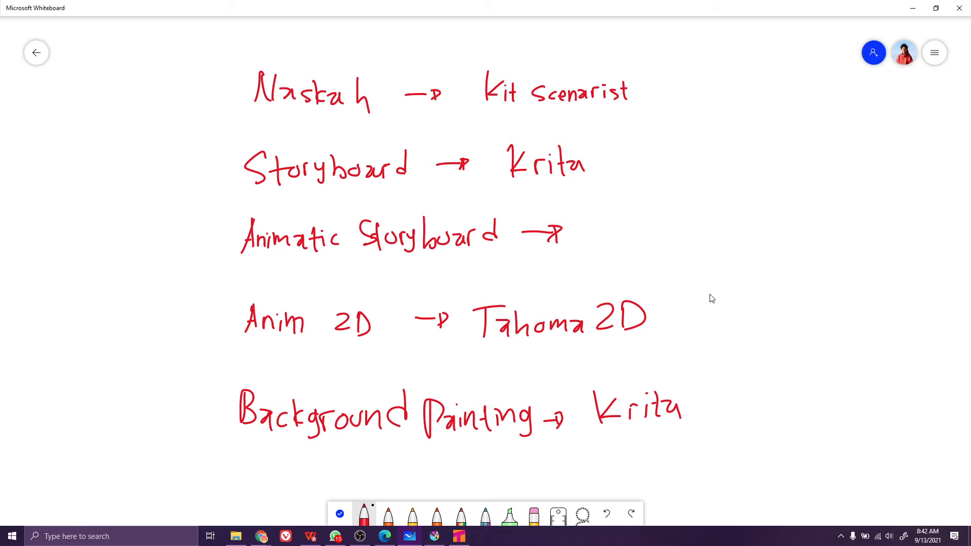
Handwrite "Blender 3D" after the arrow of the Animatic Storyboard line
left_click_drag(607, 215, 609, 238)
mouse_move(608, 215)
left_mouse_down()
mouse_move(610, 238)
mouse_move(670, 243)
left_mouse_up()
left_click_drag(691, 211, 693, 244)
mouse_move(695, 236)
left_mouse_down()
mouse_move(703, 244)
mouse_move(715, 226)
mouse_move(754, 237)
left_mouse_up()
left_click_drag(770, 235, 784, 234)
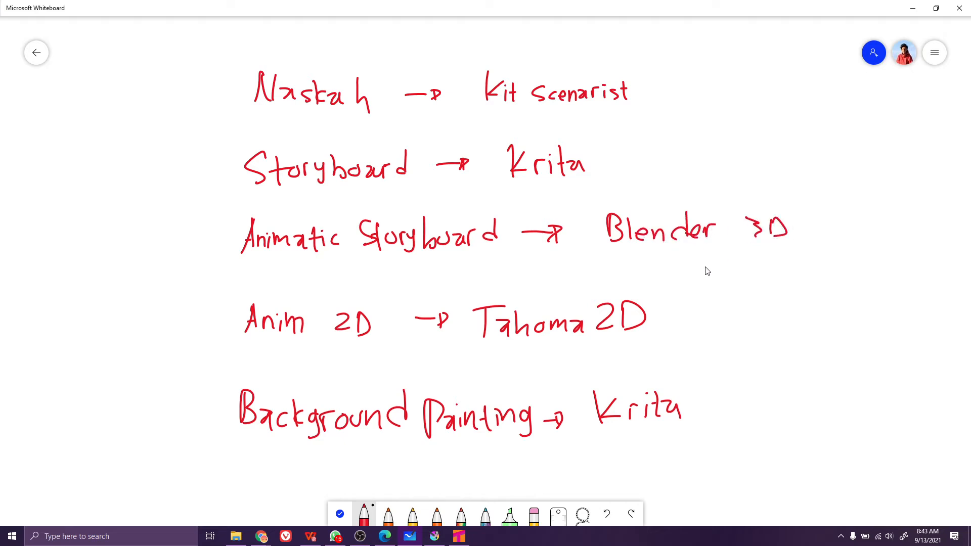
Switch to Krita and create a new 3508 × 2480 px document at 150 pixels per inch
left_click(442, 536)
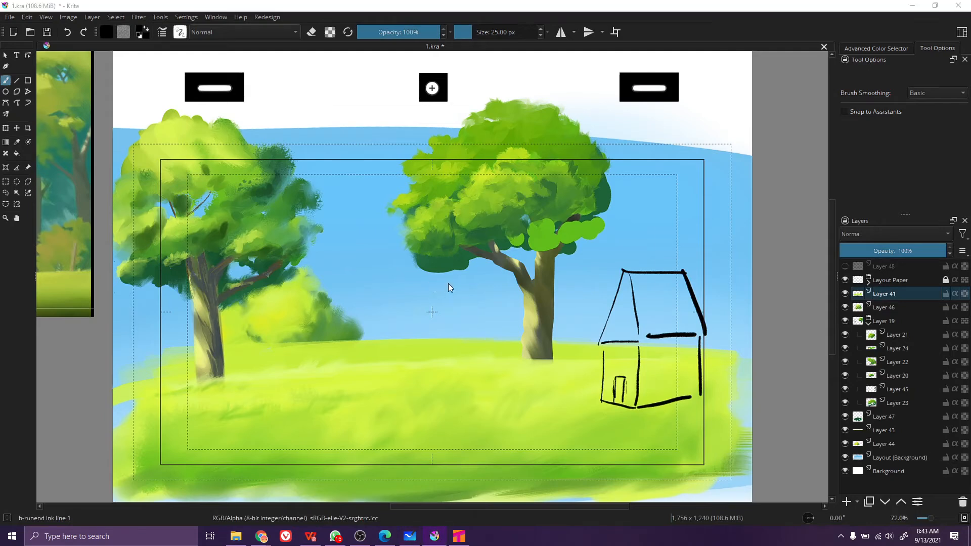
key("ctrl+n")
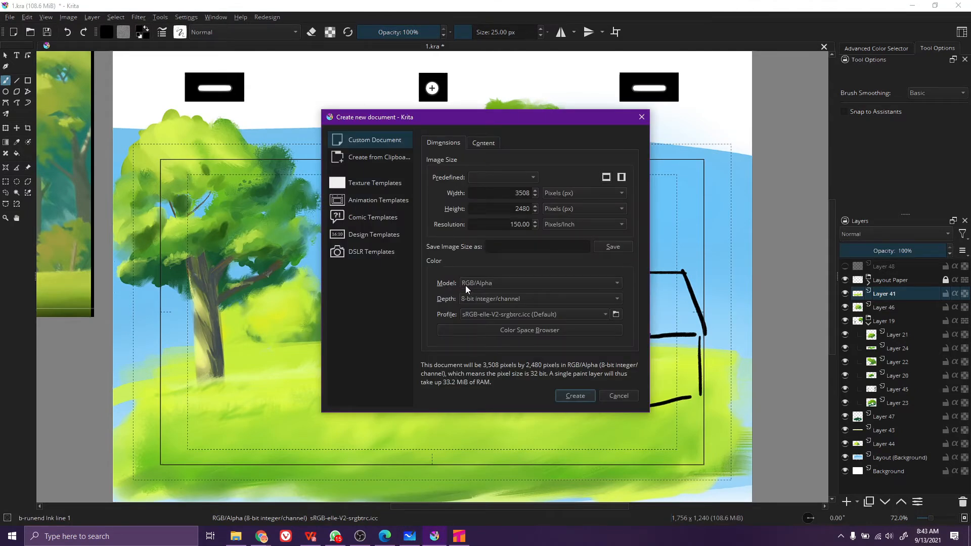
left_click(581, 402)
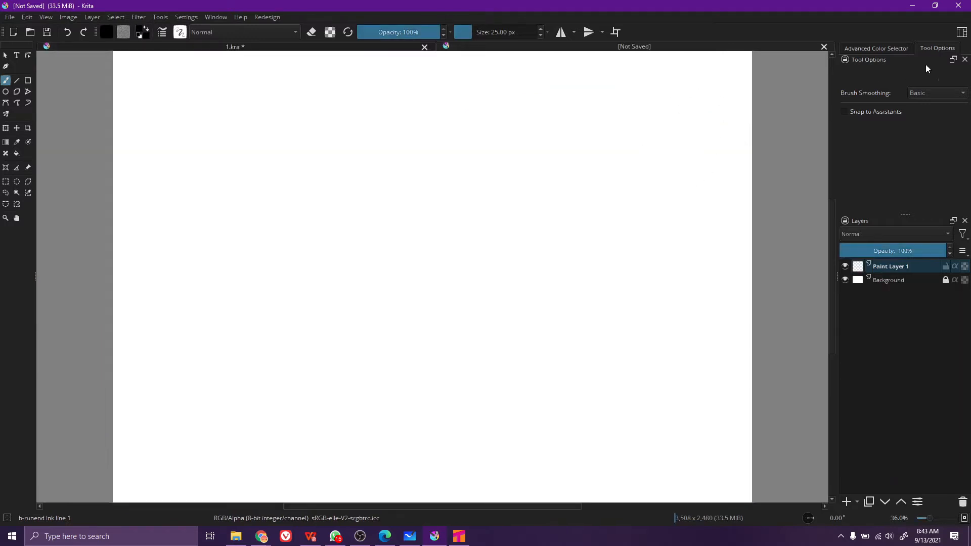
Load the Storyboard workspace and add the first scene to the storyboard
left_click(961, 32)
scroll(870, 135, "down", 3)
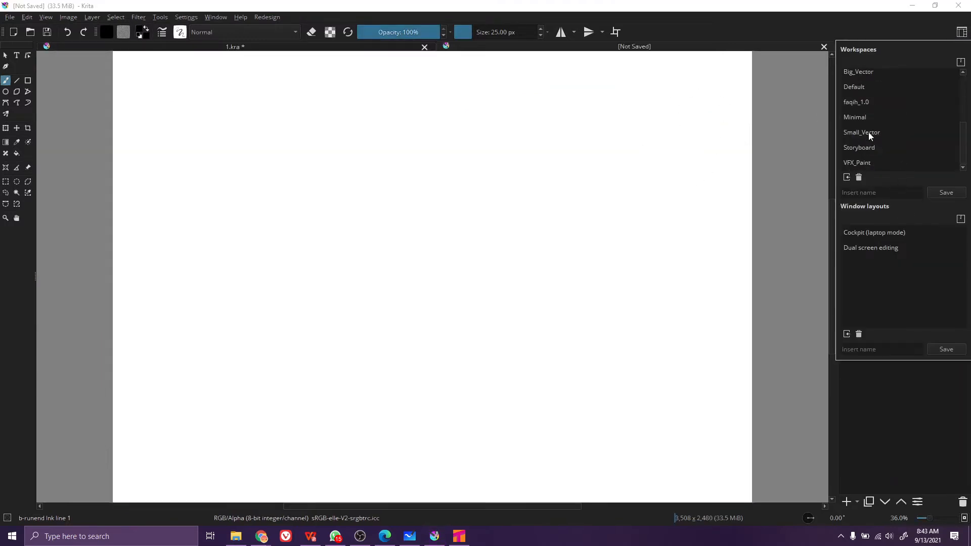
left_click(866, 149)
left_click(709, 5)
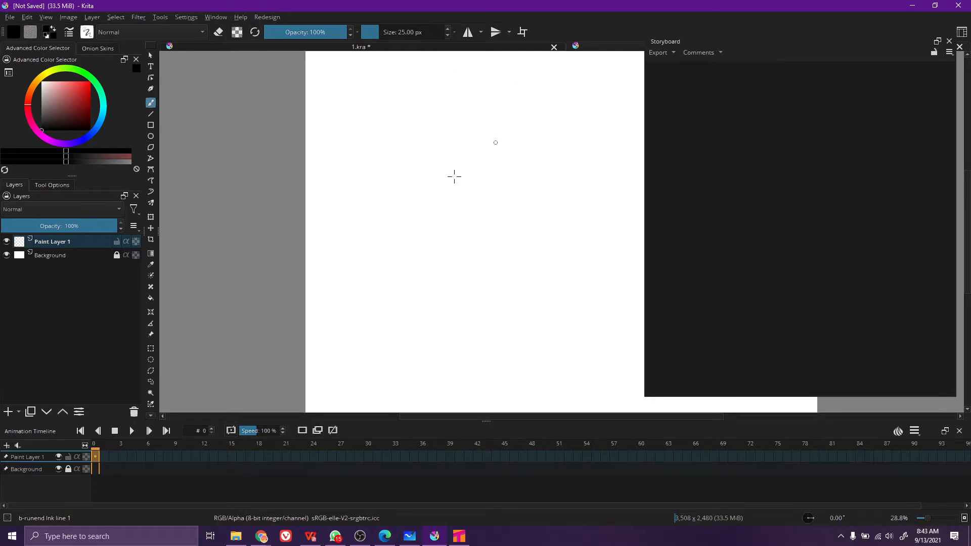
left_click(761, 187)
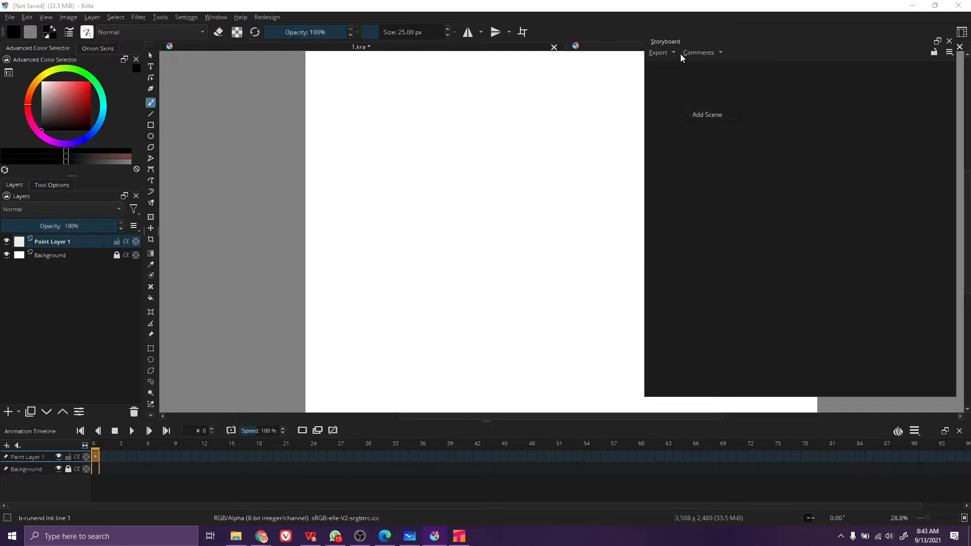
left_click(707, 114)
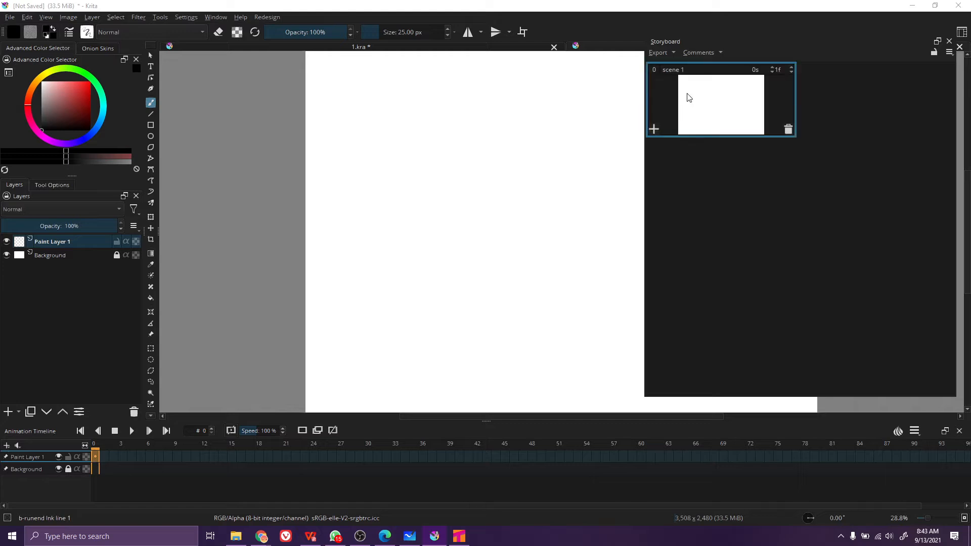
Rename the first storyboard scene as "scene 1_CUT 01"
double_click(685, 70)
key("Right")
type("_CUT 01")
key("Return")
Try a rough head outline in the right half of the scene 1 canvas with the b-runend Ink line 1 brush
left_click_drag(513, 186, 416, 187)
left_click_drag(448, 175, 442, 197)
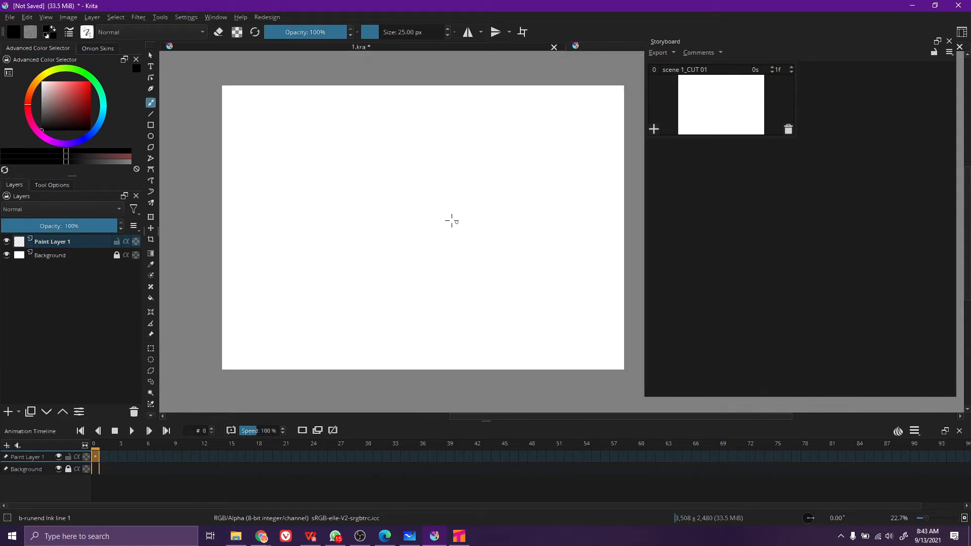
left_click_drag(468, 216, 499, 187)
left_click_drag(464, 230, 477, 252)
left_click_drag(504, 188, 502, 241)
key("e")
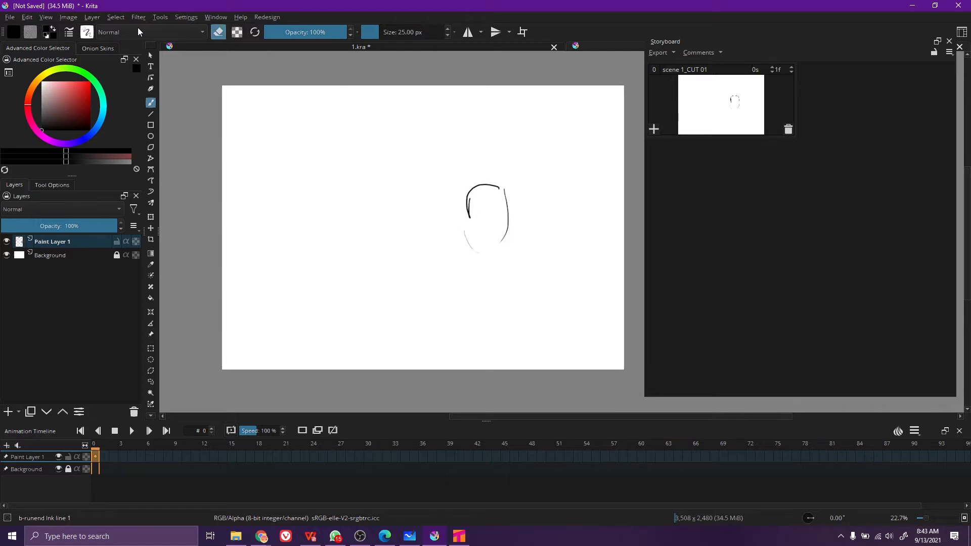
Erase the trial head outline using the a) Eraser Circle brush preset
left_click(87, 32)
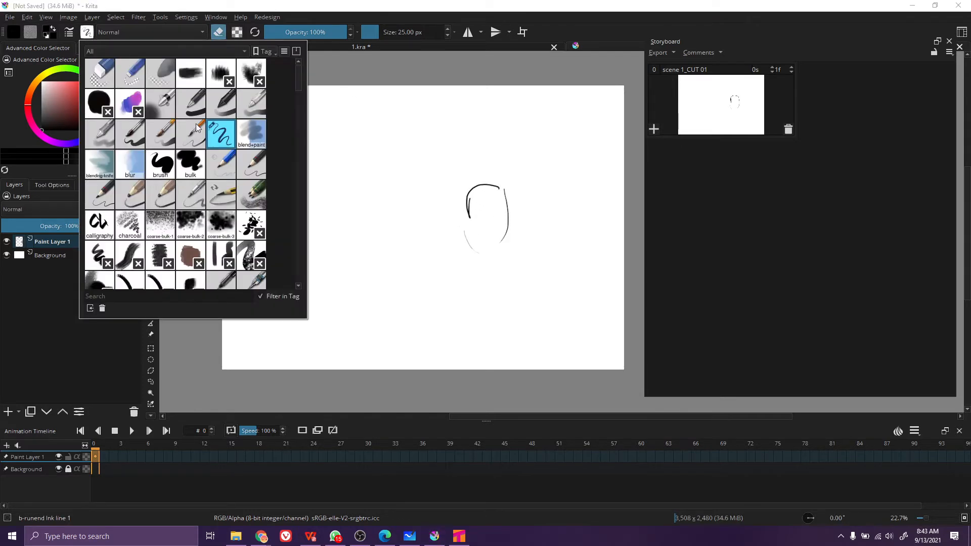
left_click(100, 71)
left_click_drag(497, 210, 541, 210)
mouse_move(470, 190)
left_mouse_down()
mouse_move(471, 229)
mouse_move(469, 210)
left_mouse_up()
left_click_drag(469, 210, 523, 210)
mouse_move(477, 251)
left_mouse_down()
mouse_move(499, 232)
mouse_move(492, 173)
left_mouse_up()
key("/")
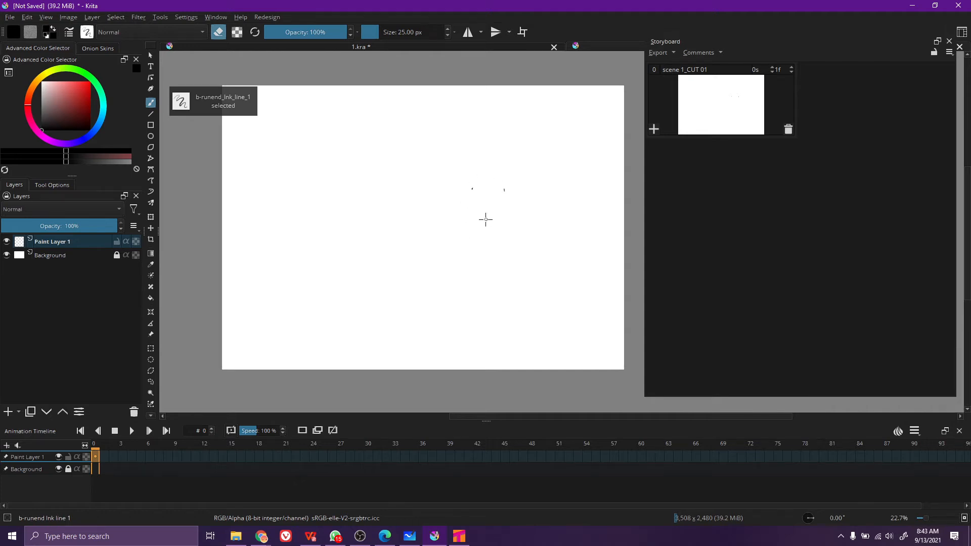
Sketch a head with a rounded crown, pointed chin and short neck lines in the right half of the canvas
key("e")
left_click_drag(469, 191, 470, 231)
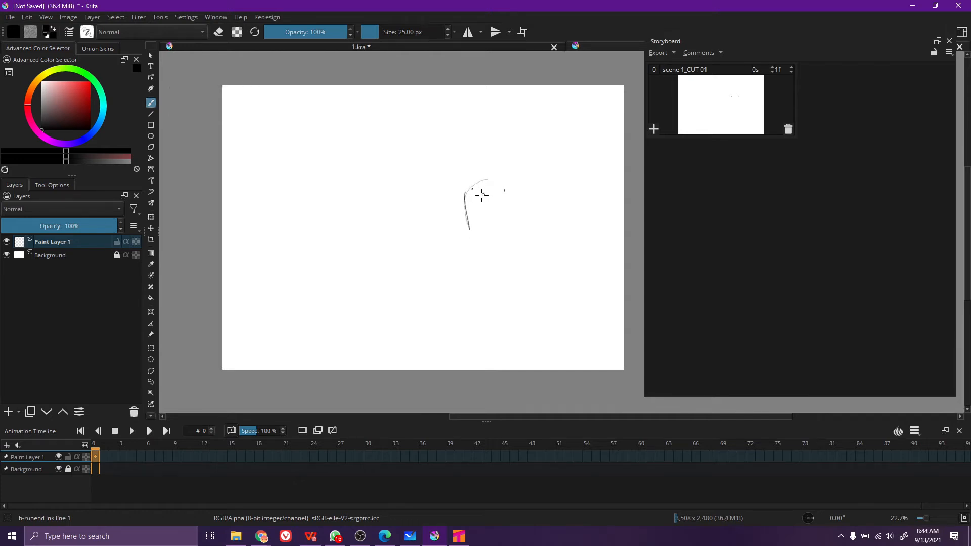
left_click_drag(488, 180, 516, 197)
mouse_move(469, 232)
left_mouse_down()
mouse_move(507, 242)
mouse_move(515, 211)
mouse_move(501, 250)
left_mouse_up()
key("/")
left_click_drag(515, 207, 507, 242)
key("/")
mouse_move(516, 207)
left_mouse_down()
mouse_move(497, 253)
mouse_move(509, 240)
mouse_move(491, 259)
left_mouse_up()
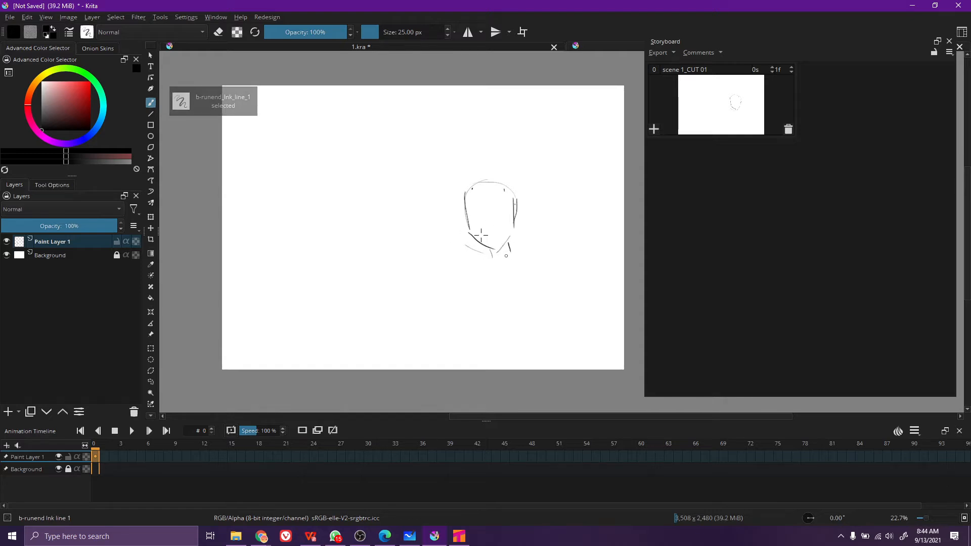
Draw two small upright eyes, a fringe across the forehead and a hair strand along the left side of the face
left_click_drag(483, 210, 480, 221)
key("/")
key("/")
key("/")
key("/")
mouse_move(496, 215)
left_mouse_down()
mouse_move(481, 198)
mouse_move(507, 199)
mouse_move(465, 258)
left_mouse_up()
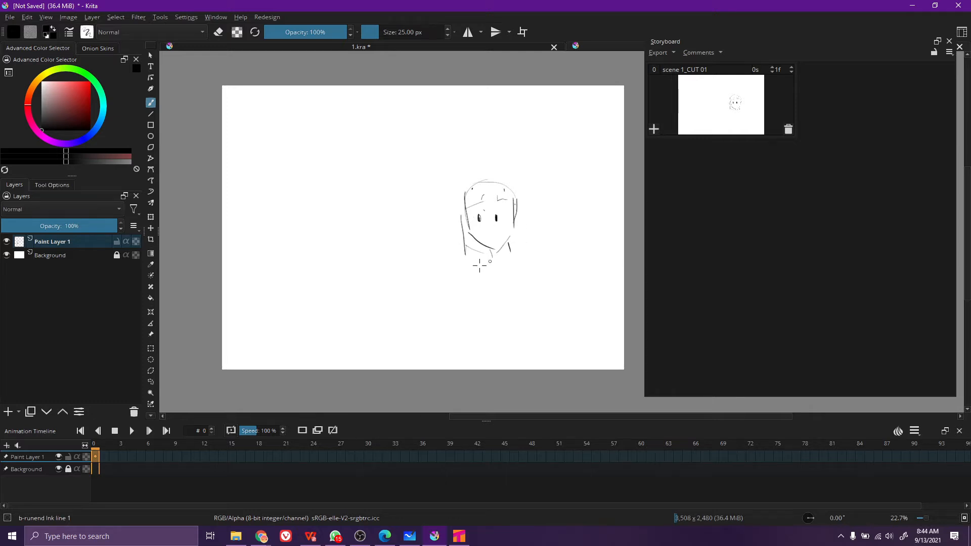
Draw the two shoulder lines sloping outward from the neck
left_click_drag(472, 273, 453, 285)
mouse_move(419, 235)
left_mouse_down()
mouse_move(452, 282)
mouse_move(432, 260)
left_mouse_up()
key("e")
key("e")
mouse_move(494, 260)
left_mouse_down()
mouse_move(464, 280)
mouse_move(517, 253)
mouse_move(552, 259)
left_mouse_up()
key("e")
key("e")
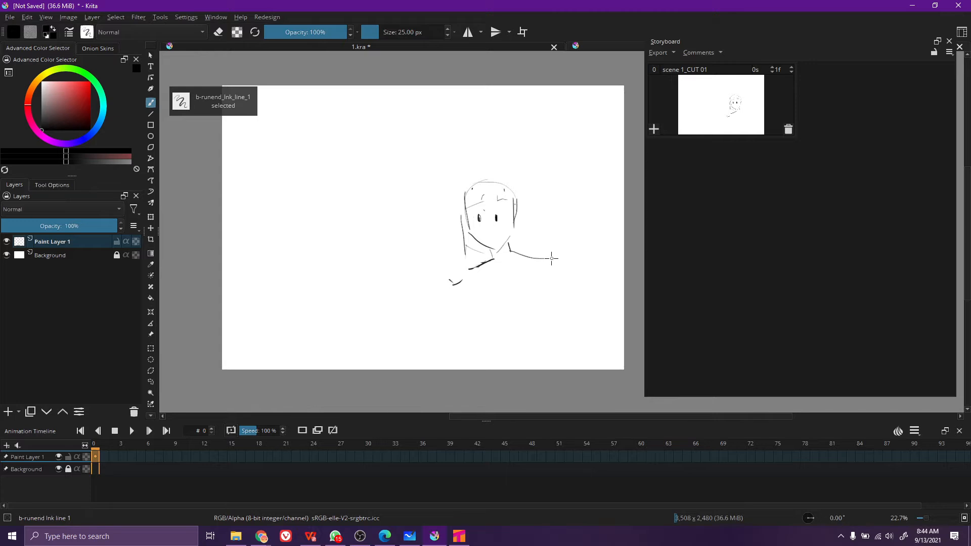
Clean up the stray mark below the left shoulder and draw a rounded neckline under the chin
key("e")
left_click_drag(449, 282, 479, 316)
key("e")
mouse_move(490, 260)
left_mouse_down()
mouse_move(507, 267)
mouse_move(525, 257)
left_mouse_up()
Draw shoulder-length hair around the head, with flared ends on both sides and a curve over the crown
mouse_move(515, 201)
left_mouse_down()
mouse_move(516, 249)
mouse_move(539, 243)
mouse_move(529, 244)
left_mouse_up()
key("slash")
key("slash")
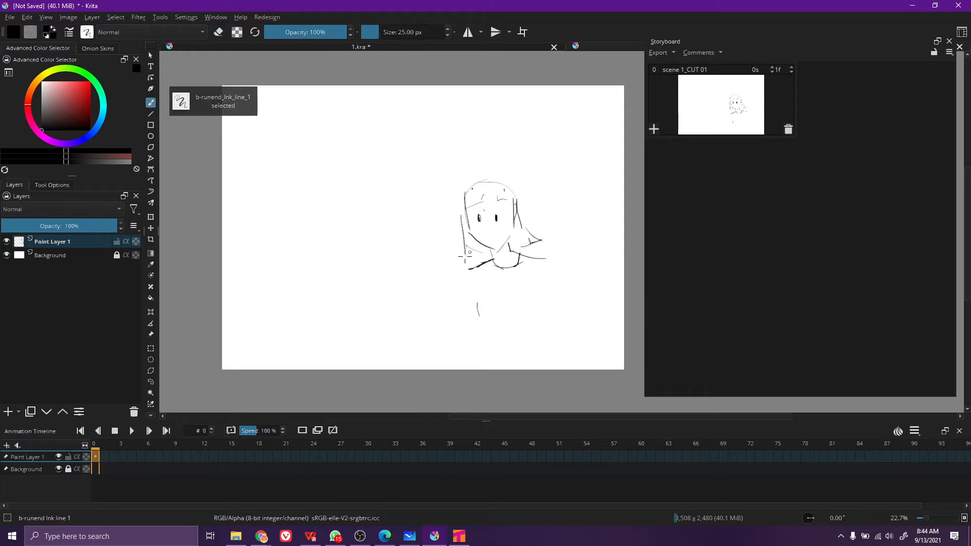
key("slash")
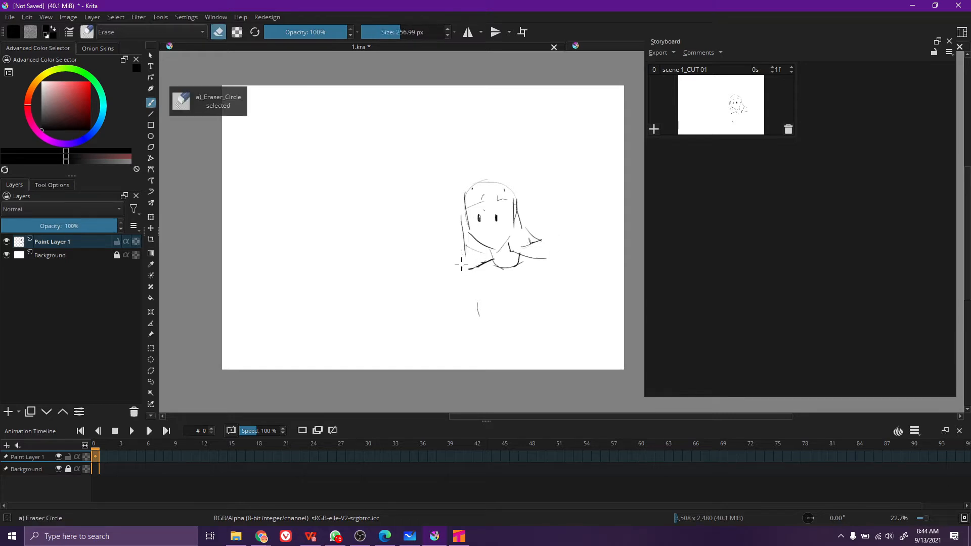
key("slash")
mouse_move(470, 256)
left_mouse_down()
mouse_move(460, 199)
mouse_move(461, 216)
mouse_move(483, 169)
mouse_move(469, 183)
mouse_move(500, 174)
mouse_move(519, 212)
left_mouse_up()
key("slash")
key("slash")
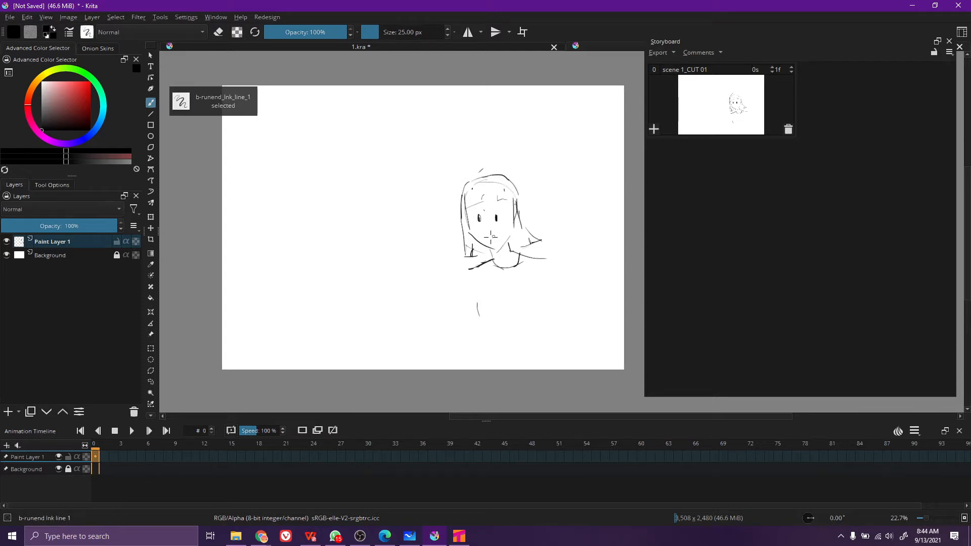
Draw an open smiling mouth on the character's face
key("slash")
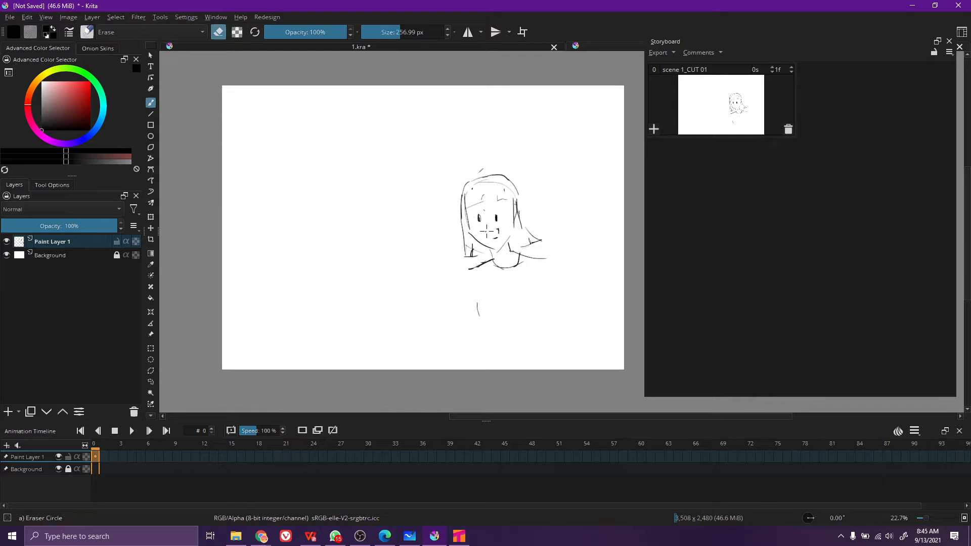
key("slash")
mouse_move(481, 235)
left_mouse_down()
mouse_move(499, 232)
mouse_move(486, 239)
left_mouse_up()
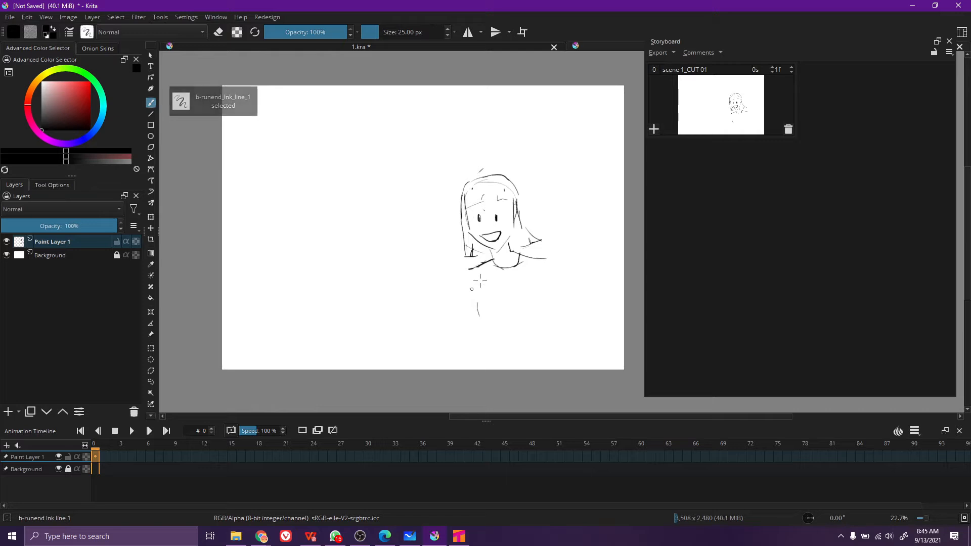
Draw the left sleeve's outer edge and both sides of the character's torso below the shoulders
key("slash")
key("slash")
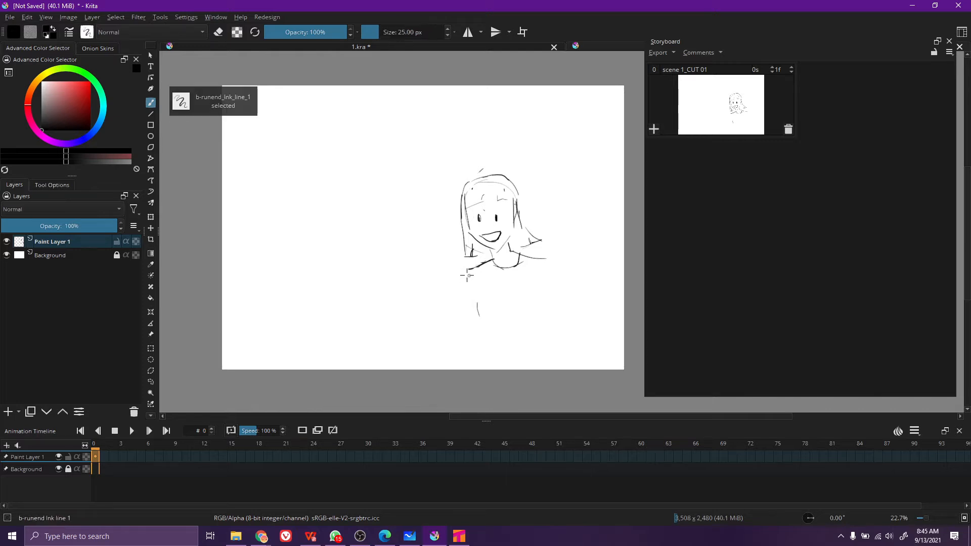
mouse_move(466, 273)
left_mouse_down()
mouse_move(461, 296)
mouse_move(484, 336)
left_mouse_up()
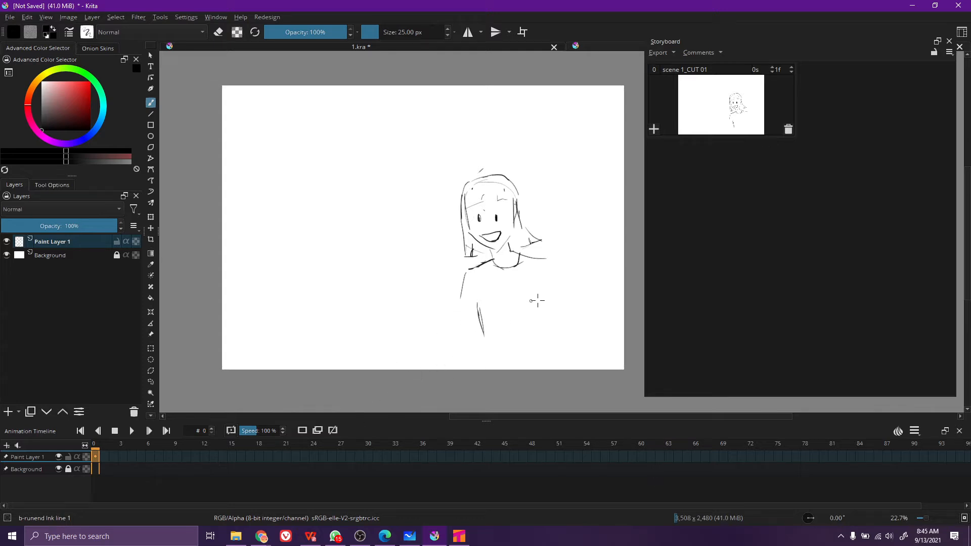
left_click_drag(537, 293, 543, 341)
key("slash")
left_click_drag(538, 291, 550, 344)
key("slash")
key("slash")
key("slash")
Draw short sleeves and both arms, the right one stretching outward and the left one hanging down
left_click_drag(540, 289, 567, 300)
mouse_move(544, 258)
left_mouse_down()
mouse_move(579, 293)
mouse_move(569, 319)
mouse_move(566, 301)
mouse_move(551, 295)
mouse_move(603, 323)
mouse_move(582, 319)
mouse_move(617, 341)
left_mouse_up()
mouse_move(477, 306)
left_mouse_down()
mouse_move(463, 345)
mouse_move(460, 290)
mouse_move(451, 328)
mouse_move(465, 330)
mouse_move(455, 361)
mouse_move(463, 332)
mouse_move(461, 353)
mouse_move(453, 328)
mouse_move(451, 361)
left_mouse_up()
key("slash")
key("slash")
key("slash")
key("slash")
key("slash")
mouse_move(612, 324)
left_mouse_down()
mouse_move(585, 298)
mouse_move(615, 332)
mouse_move(581, 297)
mouse_move(616, 325)
left_mouse_up()
key("slash")
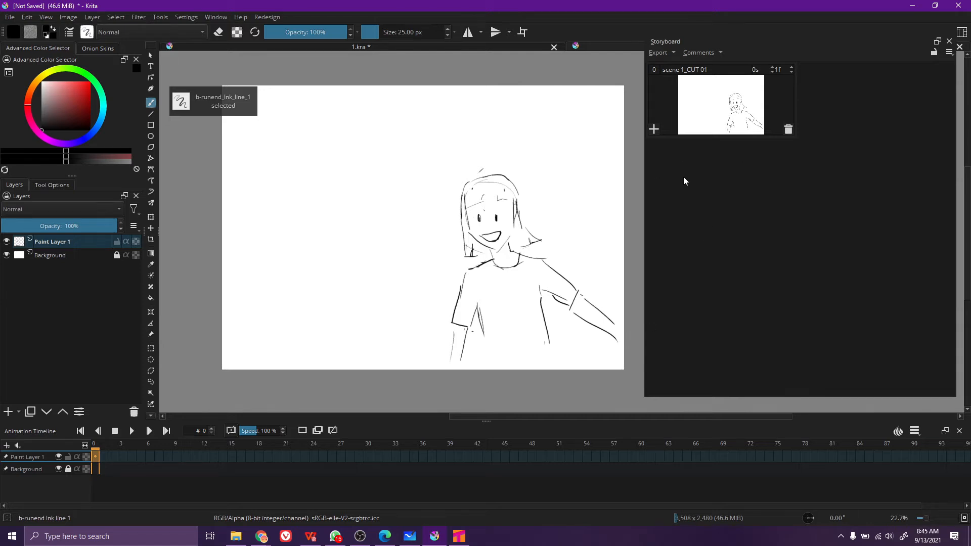
Add scene 2 to the storyboard and place it after scene 1_CUT 01
left_click(653, 129)
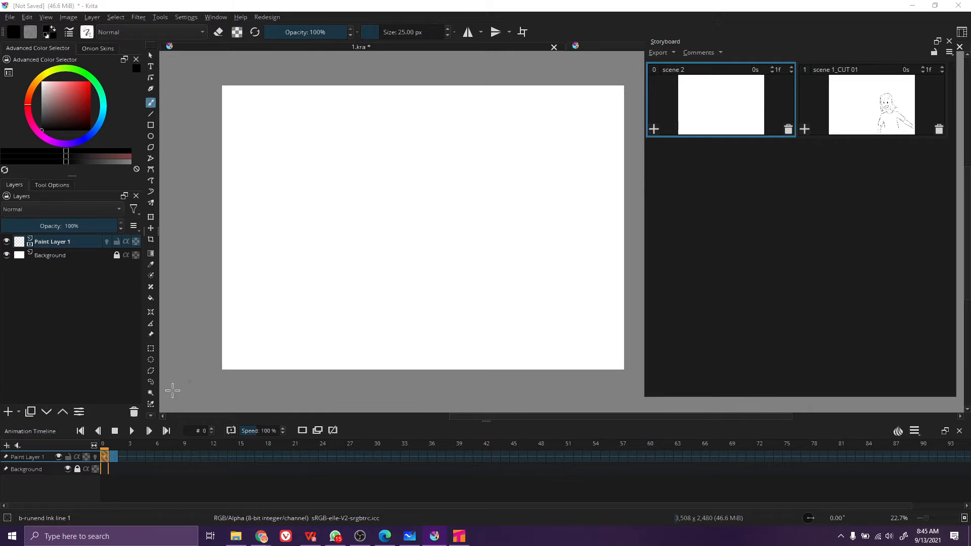
left_click(111, 457)
left_click(104, 456)
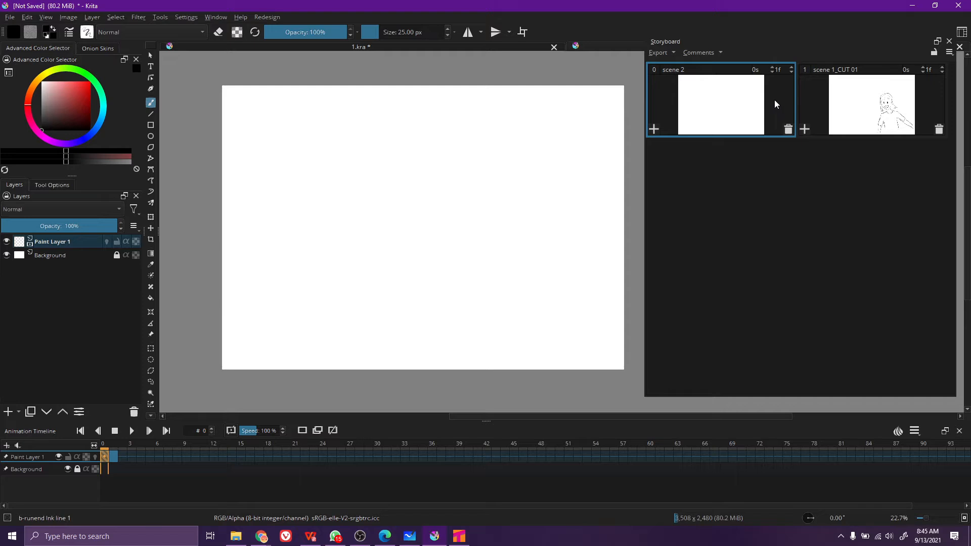
left_click_drag(748, 87, 895, 104)
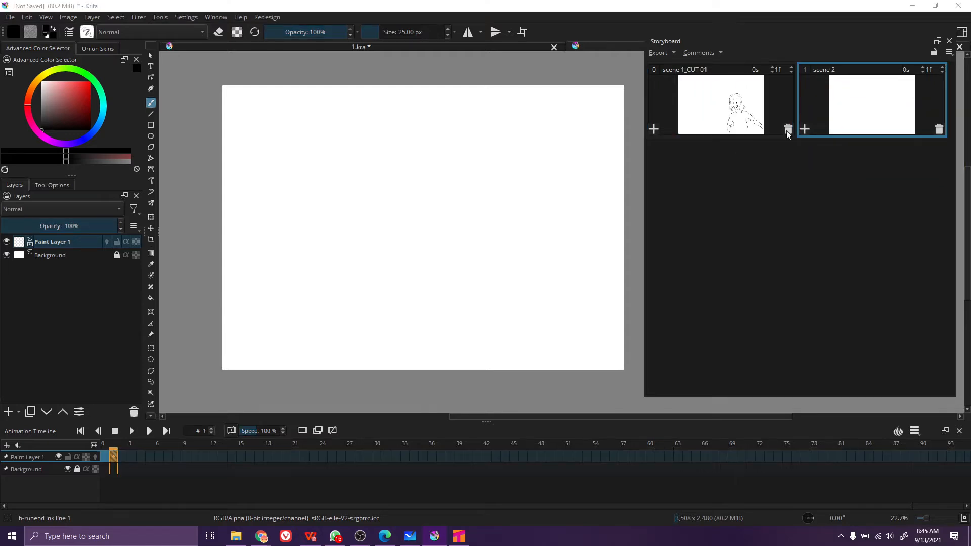
Change the storyboard's display mode to Row
left_click(949, 52)
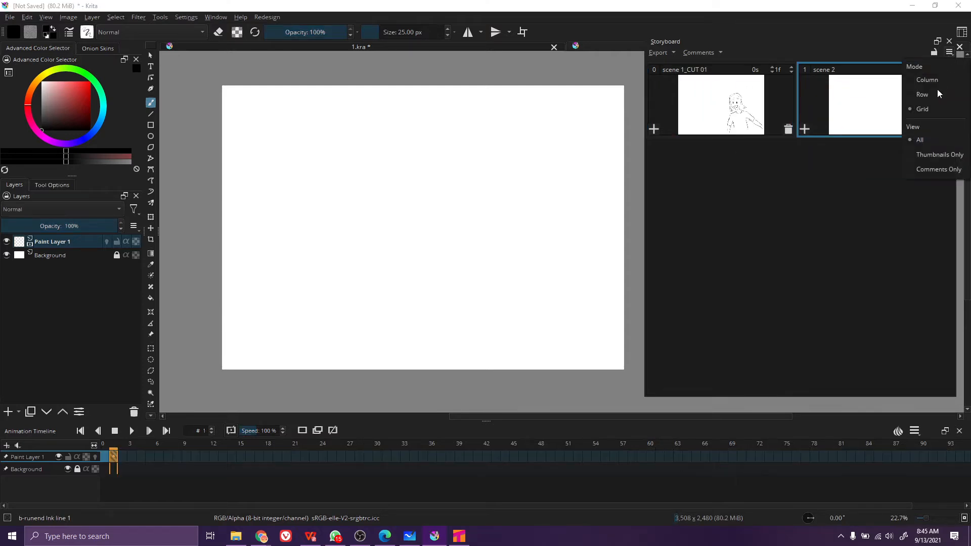
left_click(910, 94)
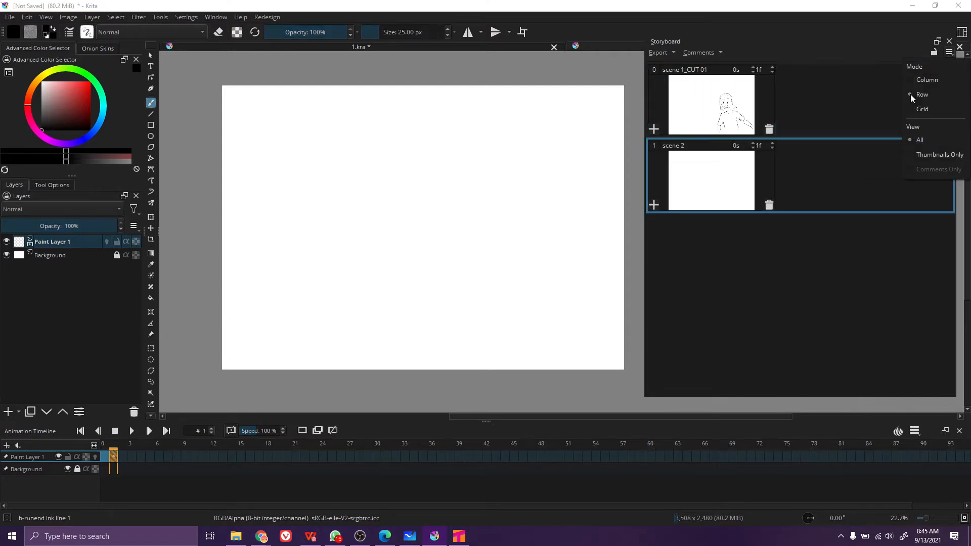
left_click(751, 36)
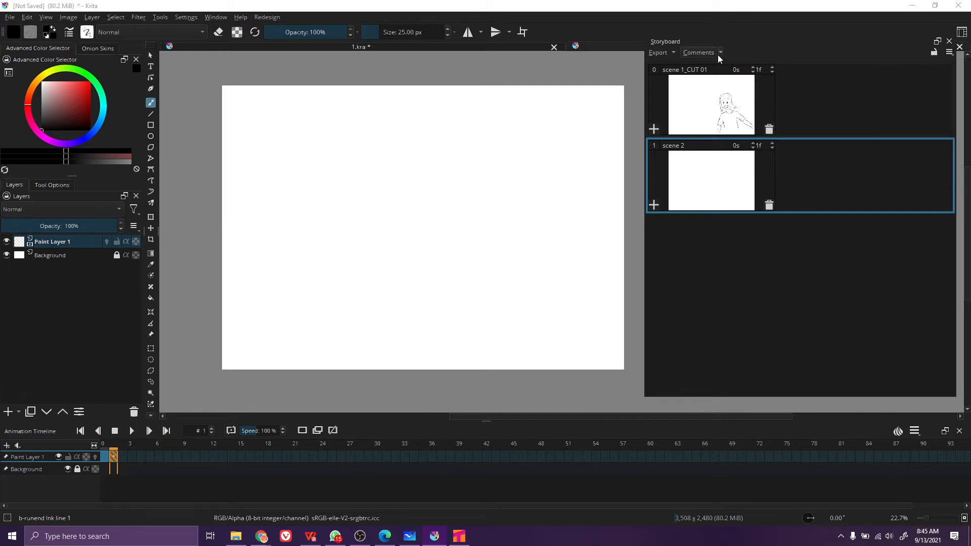
Add two comment fields named "Action" and "Dialog" to the storyboard
left_click(720, 52)
left_click(689, 104)
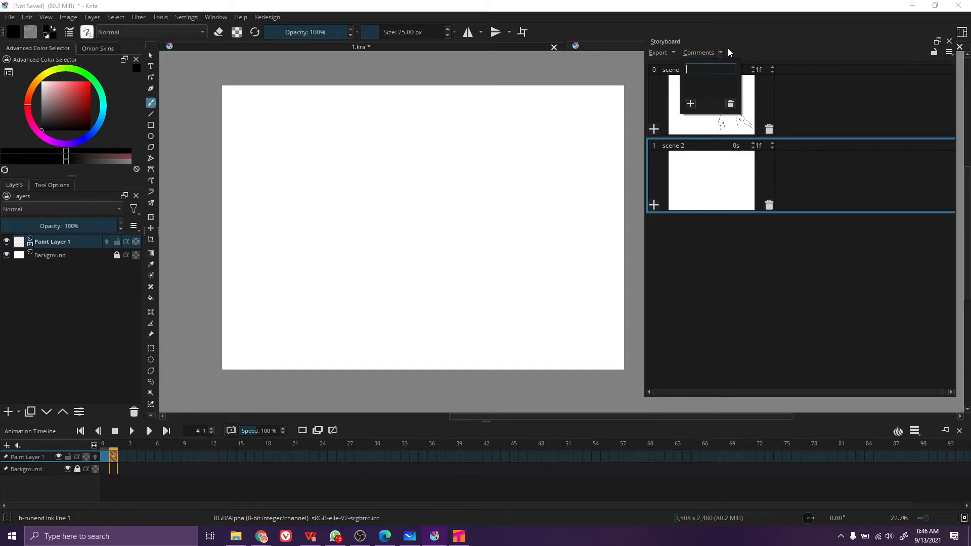
type("Action")
key("Return")
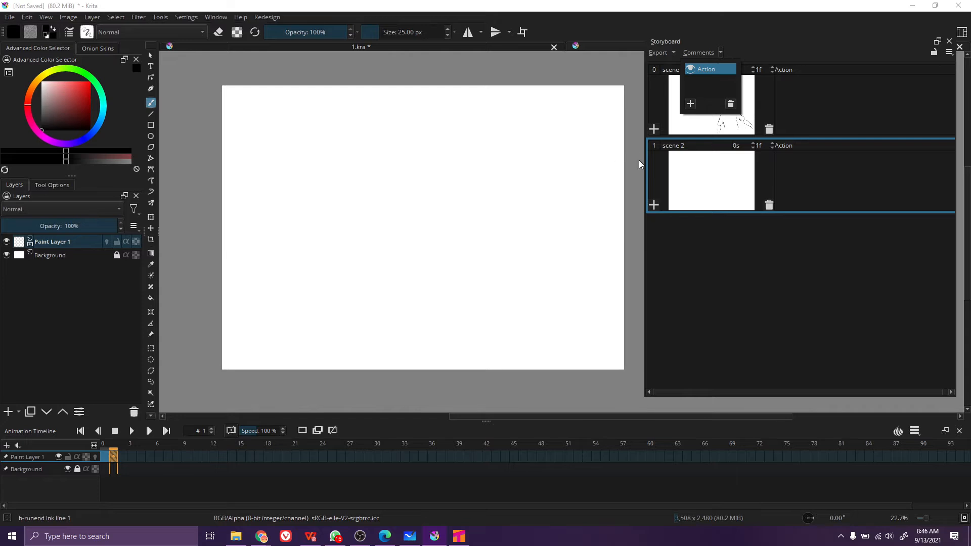
left_click(700, 121)
left_click(720, 53)
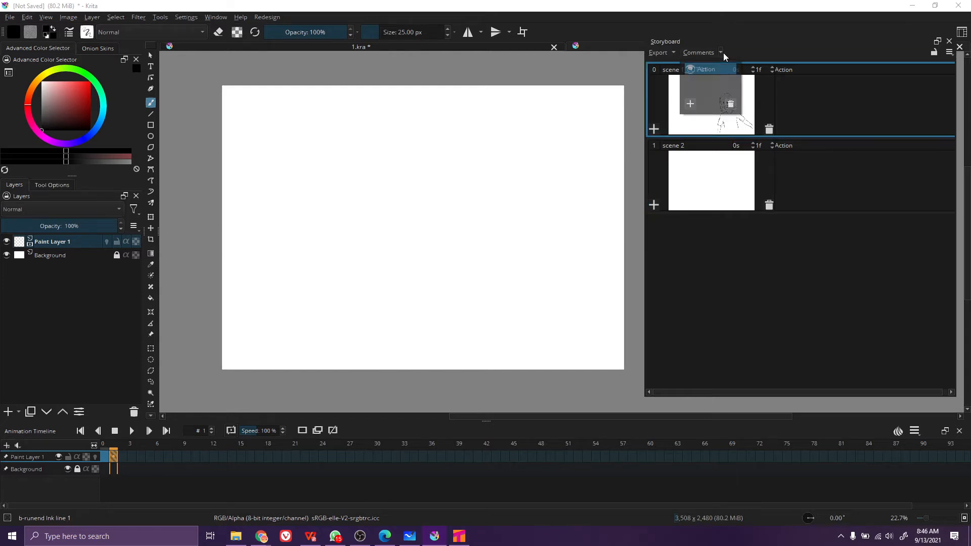
left_click(690, 104)
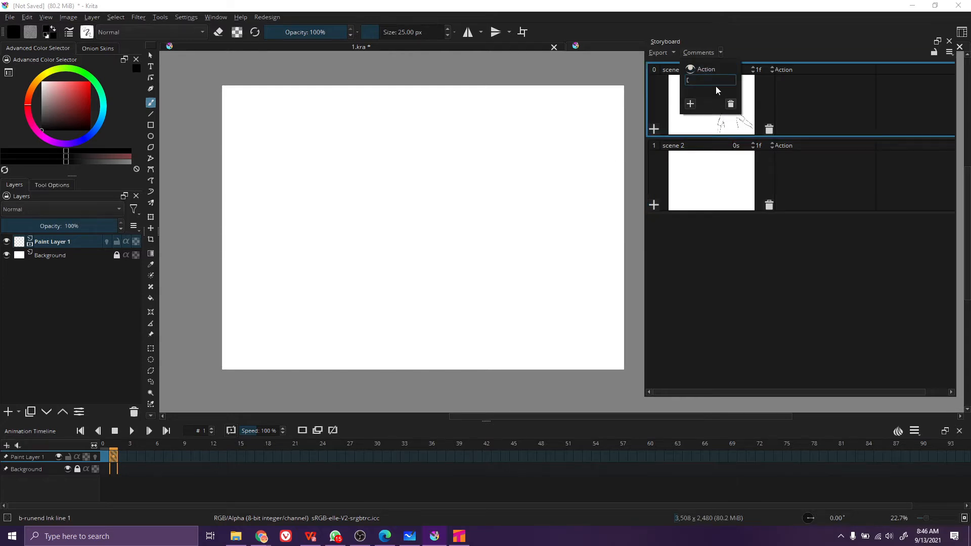
type("Dialog")
key("Return")
Enter "bergerak menuju kamera" as scene 1's Action comment and "halo semuanya" as scene 2's Dialog comment
left_click(835, 104)
left_click(830, 105)
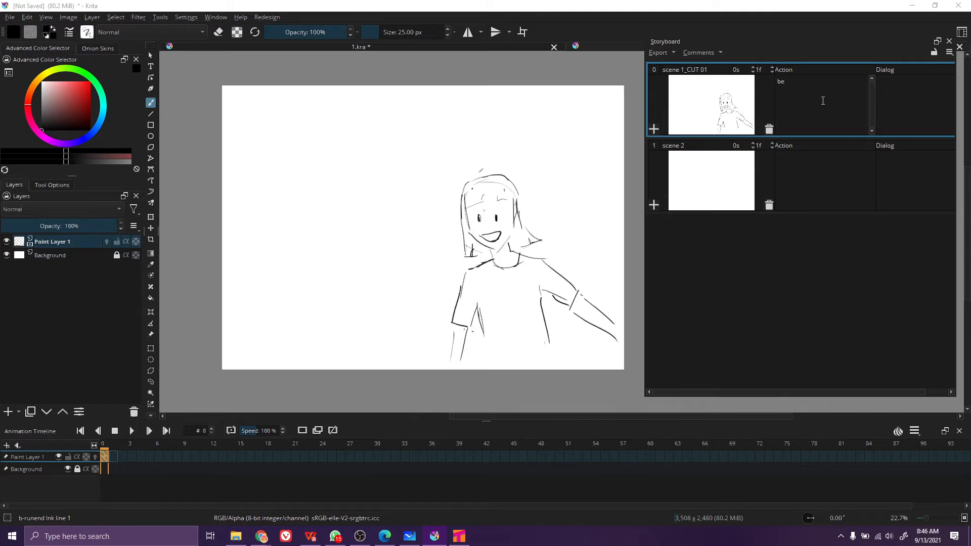
type("berger")
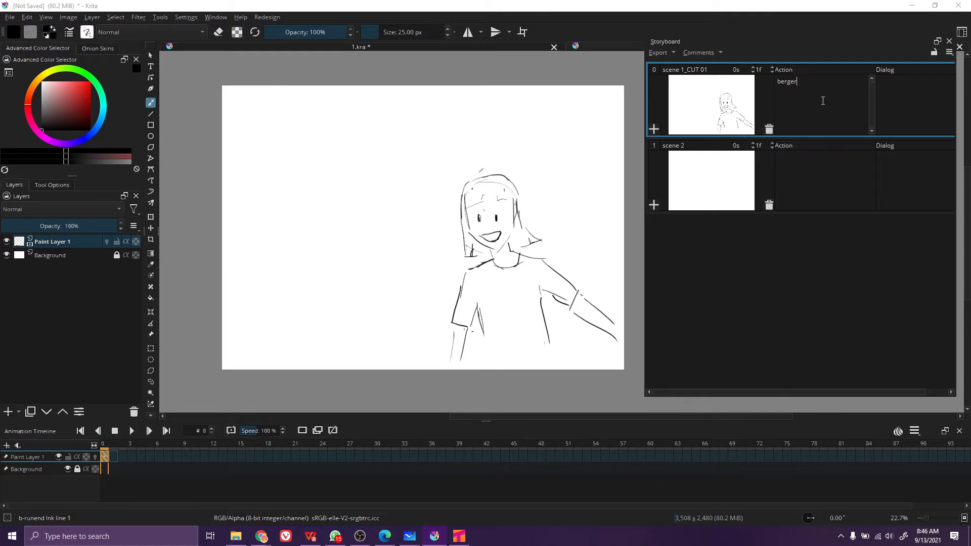
type("ak menuju kamera")
left_click(923, 185)
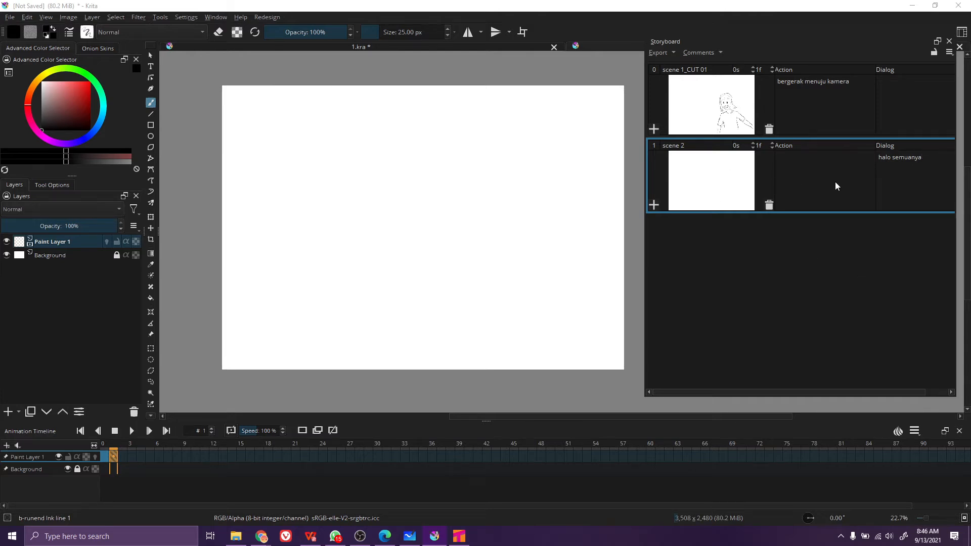
Alternate between the scene 1 and scene 2 storyboard panels to compare their canvas frames
left_click(719, 100)
left_click(709, 185)
left_click(718, 118)
left_click(710, 175)
left_click(733, 120)
left_click(709, 179)
left_click(721, 114)
left_click(692, 184)
left_click(720, 114)
left_click(717, 179)
Switch to the Google Meet call in Chrome, admit the waiting participant and return to Krita
left_click(262, 536)
left_click(218, 495)
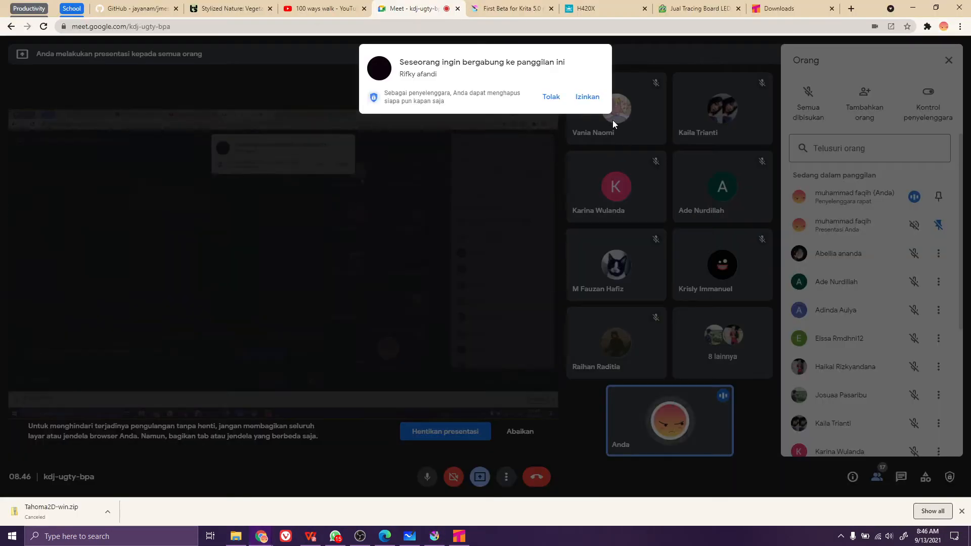
left_click(587, 96)
key("alt+Tab")
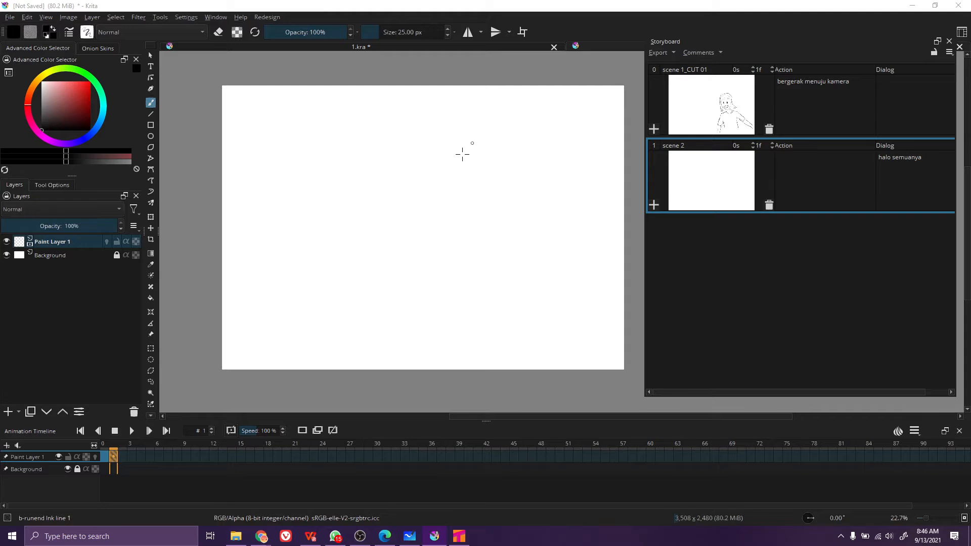
Return to the scene 2 storyboard panel and turn on onion skins for Paint Layer 1
left_click(500, 10)
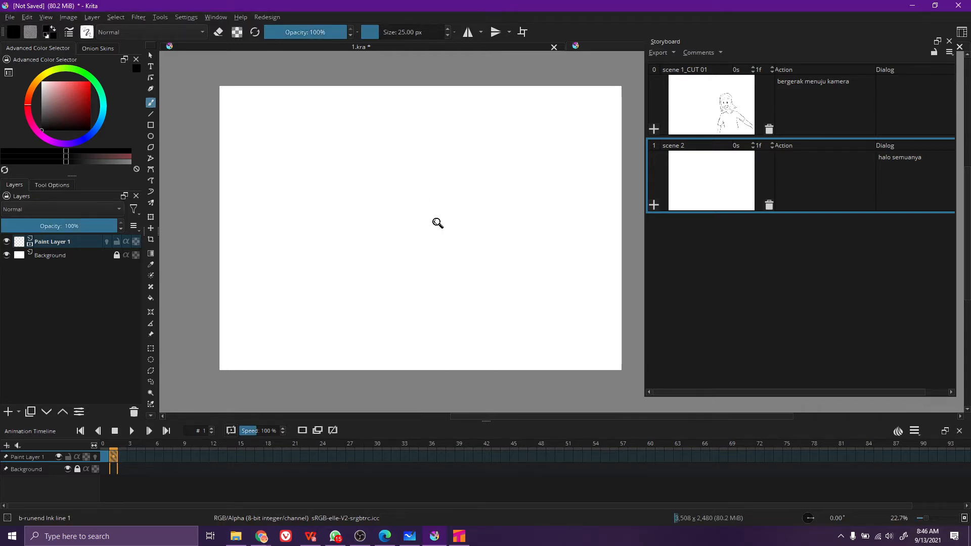
left_click_drag(430, 225, 454, 228)
left_click(750, 129)
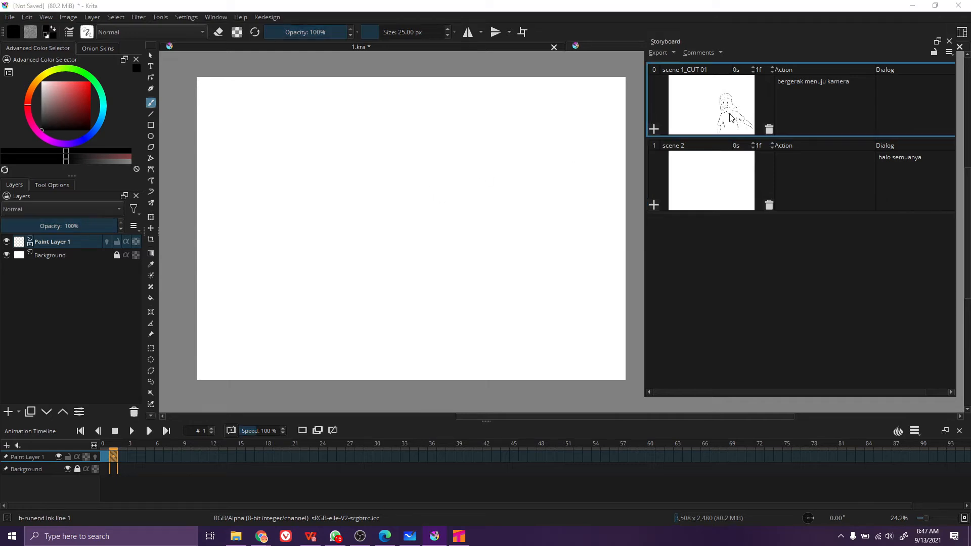
left_click(709, 178)
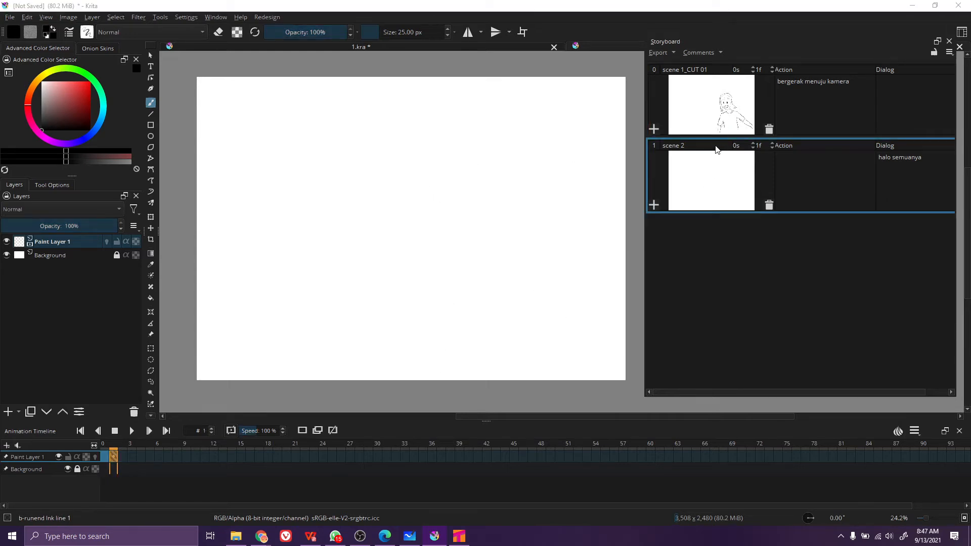
left_click(107, 242)
Try tracing the side of the character's face on the scene 2 frame, using the onion skin as a guide and erasing between strokes
left_click_drag(457, 195, 457, 243)
key("e")
key("e")
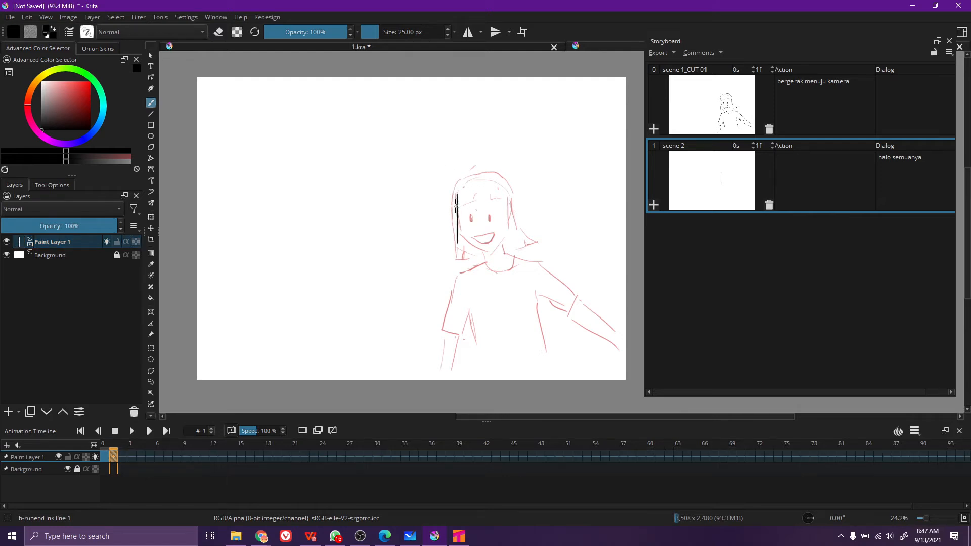
key("/")
left_click_drag(459, 196, 459, 242)
key("/")
left_click_drag(457, 199, 462, 243)
key("/")
key("/")
left_click_drag(456, 201, 462, 236)
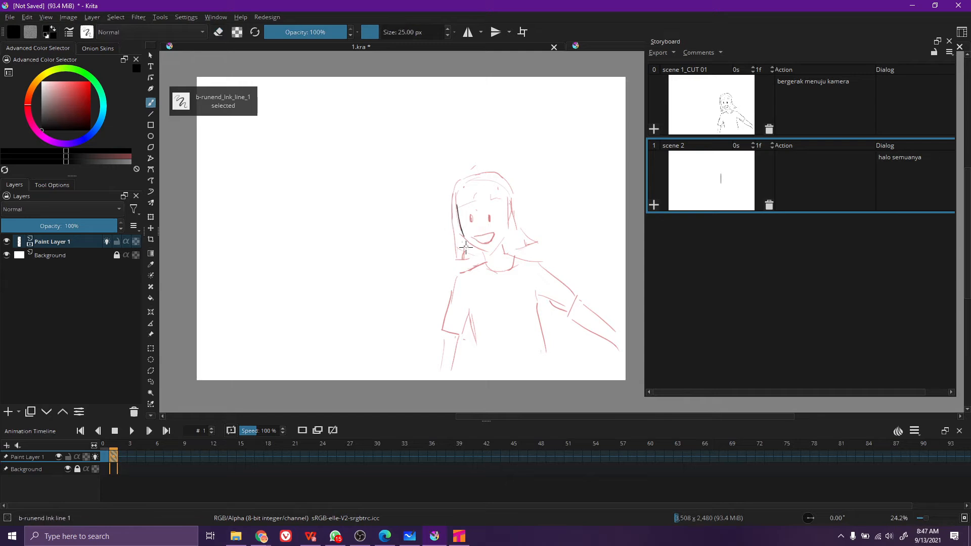
Copy Paint Layer 1's keyframe at frame 0 and paste it onto frame 1
left_click(104, 455)
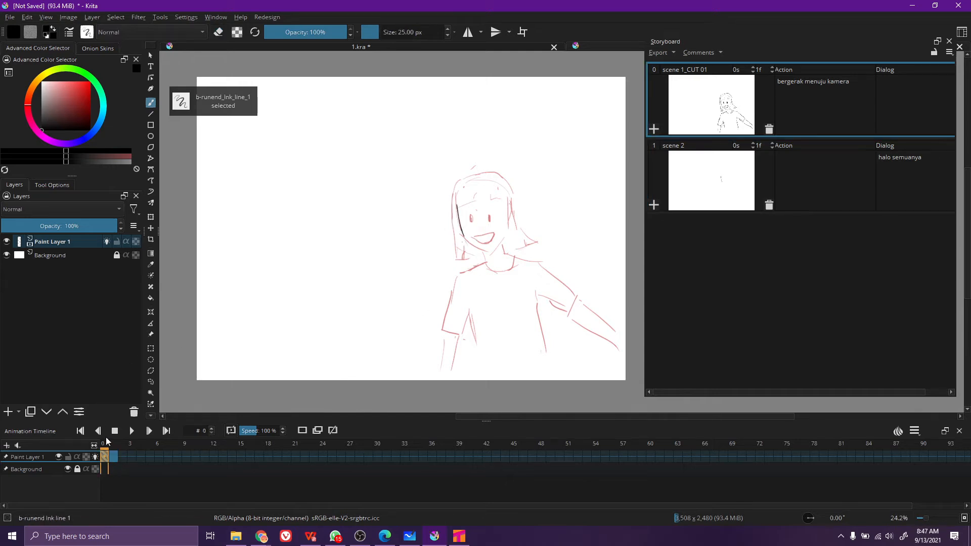
right_click(104, 456)
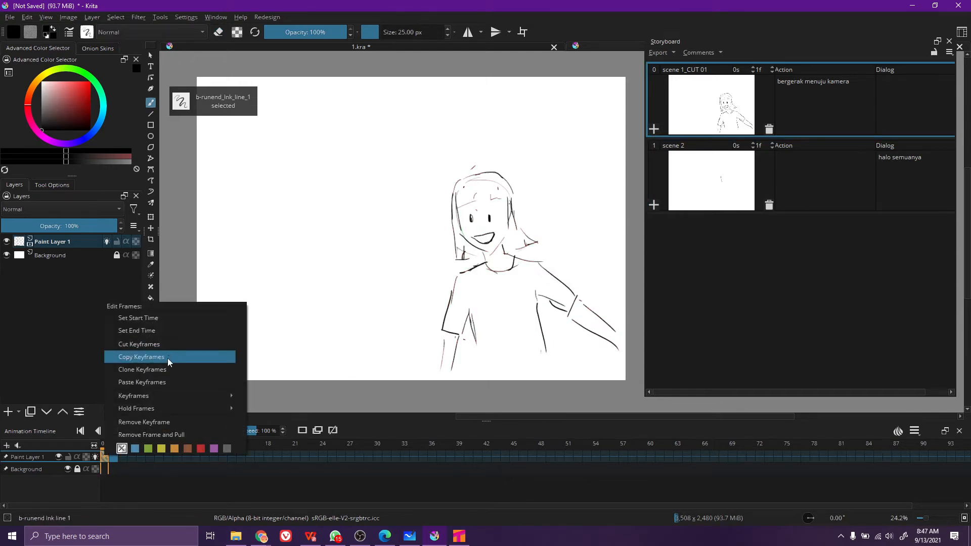
left_click(166, 360)
left_click(112, 457)
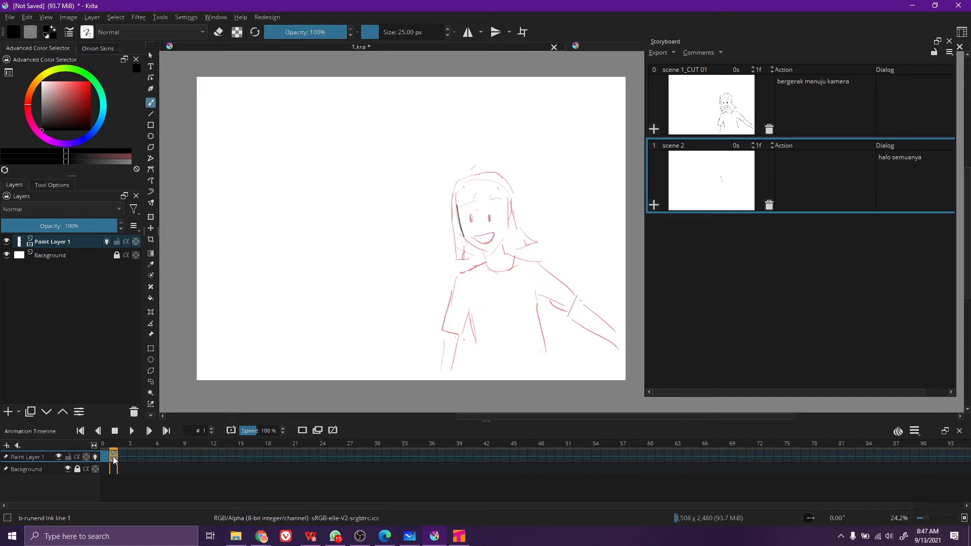
right_click(113, 456)
left_click(181, 383)
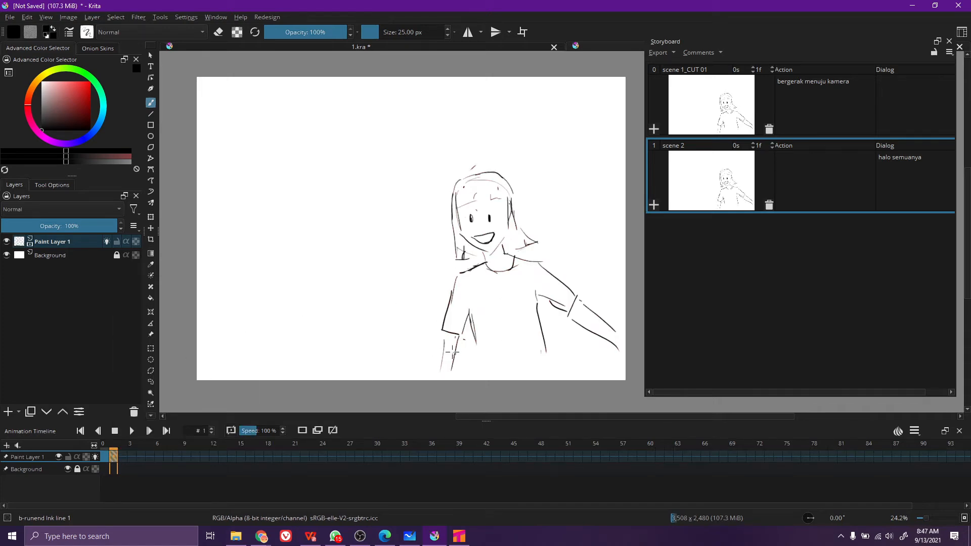
Erase the character's lowered arm and sleeve from the scene 2 drawing, then switch back to the ink brush
key("e")
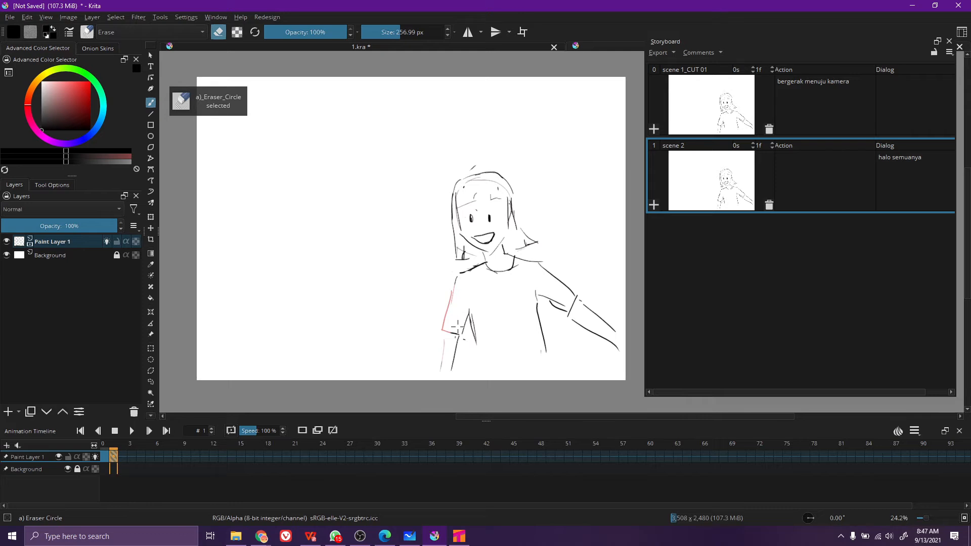
left_click_drag(448, 352, 453, 369)
key("e")
Sketch a sleeve sloping outward from the shoulder with the start of an outstretched arm
left_click_drag(439, 292, 458, 273)
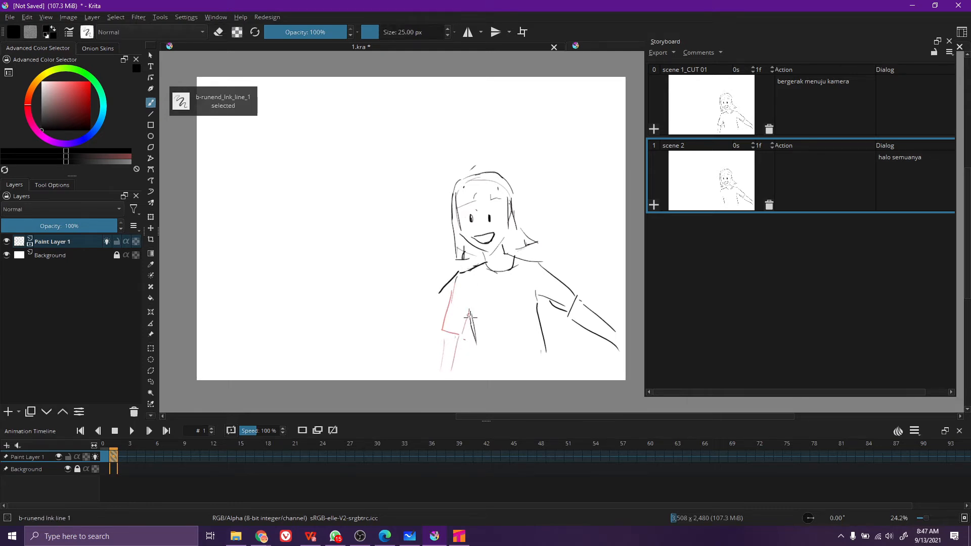
mouse_move(453, 314)
left_mouse_down()
mouse_move(443, 293)
mouse_move(456, 313)
mouse_move(438, 315)
mouse_move(432, 297)
mouse_move(450, 315)
mouse_move(436, 309)
mouse_move(450, 286)
mouse_move(441, 315)
mouse_move(468, 311)
mouse_move(466, 302)
mouse_move(470, 312)
mouse_move(468, 299)
mouse_move(433, 315)
left_mouse_up()
key("slash")
key("slash")
left_click_drag(411, 305, 429, 301)
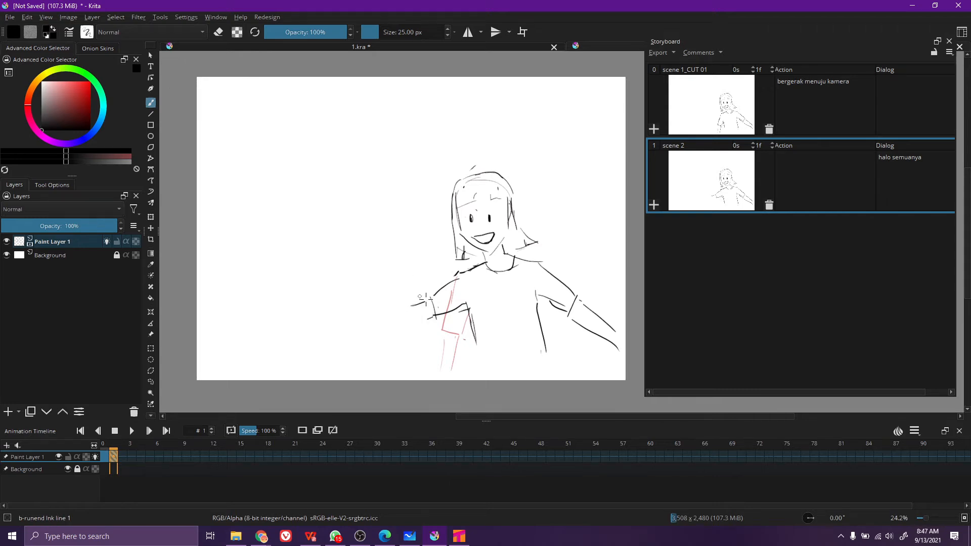
Erase the sloping sleeve and redraw it as a short sleeve extending horizontally from the shoulder
key("e")
mouse_move(434, 289)
left_mouse_down()
mouse_move(418, 306)
mouse_move(450, 309)
mouse_move(454, 275)
mouse_move(452, 304)
mouse_move(463, 309)
mouse_move(446, 299)
mouse_move(465, 304)
left_mouse_up()
key("slash")
key("slash")
key("slash")
key("slash")
key("slash")
mouse_move(439, 271)
left_mouse_down()
mouse_move(446, 297)
mouse_move(461, 286)
mouse_move(450, 274)
mouse_move(471, 269)
mouse_move(446, 274)
mouse_move(463, 282)
mouse_move(439, 268)
mouse_move(484, 267)
left_mouse_up()
key("slash")
key("slash")
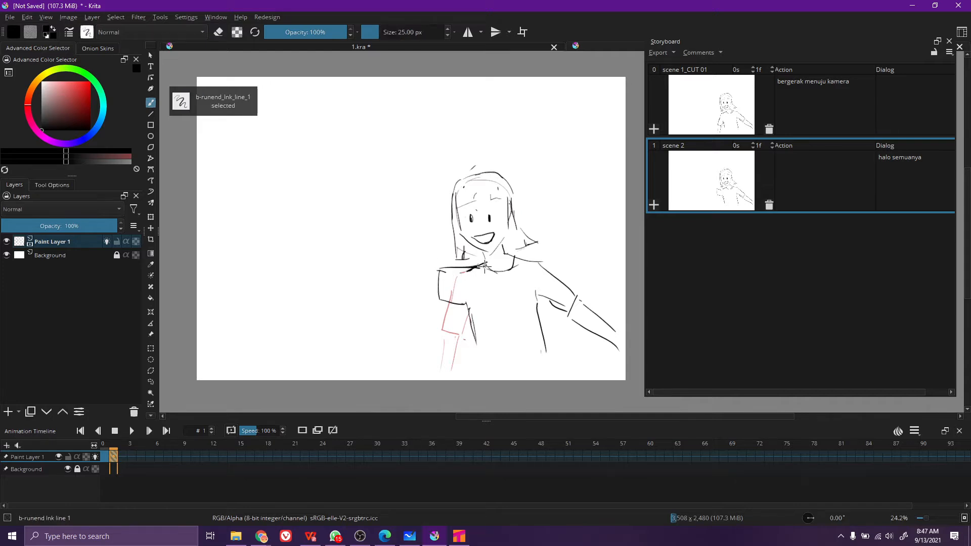
Draw the upper arm and a raised forearm from the sleeve, erasing and redrawing the forearm lines at a slight tilt
mouse_move(422, 264)
left_mouse_down()
mouse_move(439, 271)
mouse_move(431, 285)
left_mouse_up()
mouse_move(418, 214)
left_mouse_down()
mouse_move(418, 268)
mouse_move(404, 284)
left_mouse_up()
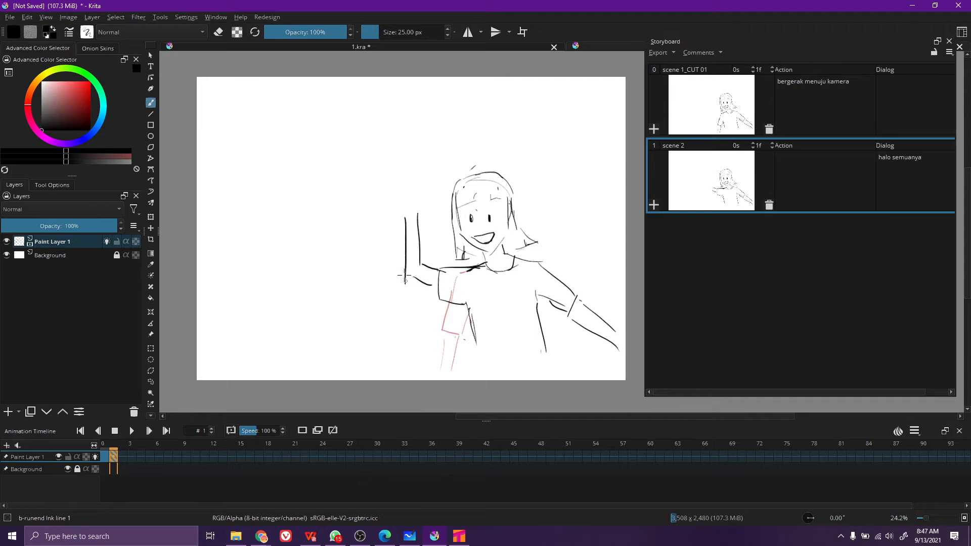
key("e")
mouse_move(407, 238)
left_mouse_down()
mouse_move(402, 268)
mouse_move(416, 234)
mouse_move(419, 267)
left_mouse_up()
key("e")
left_click_drag(400, 227, 405, 283)
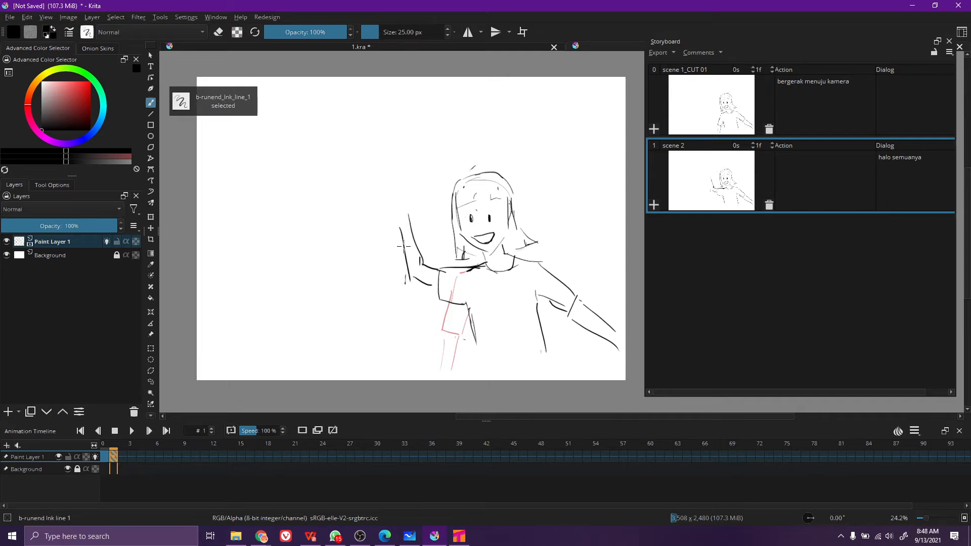
Sketch an open waving hand with spread fingers above the raised forearm, correcting strokes with the eraser
mouse_move(409, 202)
left_mouse_down()
mouse_move(418, 194)
mouse_move(409, 213)
mouse_move(407, 179)
mouse_move(399, 193)
mouse_move(399, 180)
mouse_move(391, 194)
mouse_move(400, 191)
mouse_move(380, 183)
mouse_move(384, 192)
left_mouse_up()
key("slash")
key("slash")
key("slash")
key("slash")
key("slash")
key("slash")
key("slash")
key("slash")
key("slash")
key("slash")
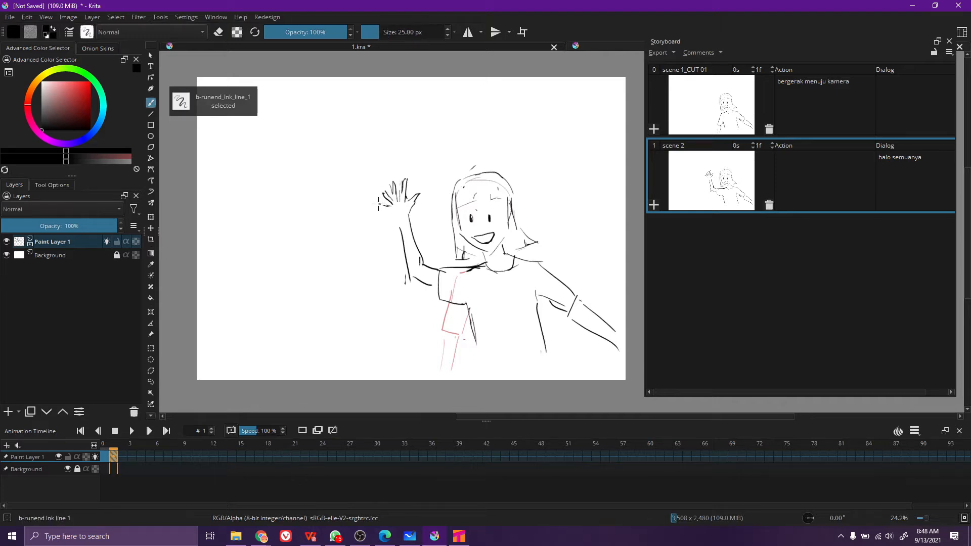
Connect the waving hand to the forearm by drawing the wrist and the forearm's outer edge
left_click_drag(391, 211, 394, 221)
key("slash")
key("slash")
key("slash")
mouse_move(395, 218)
left_mouse_down()
mouse_move(389, 210)
mouse_move(406, 259)
left_mouse_up()
key("slash")
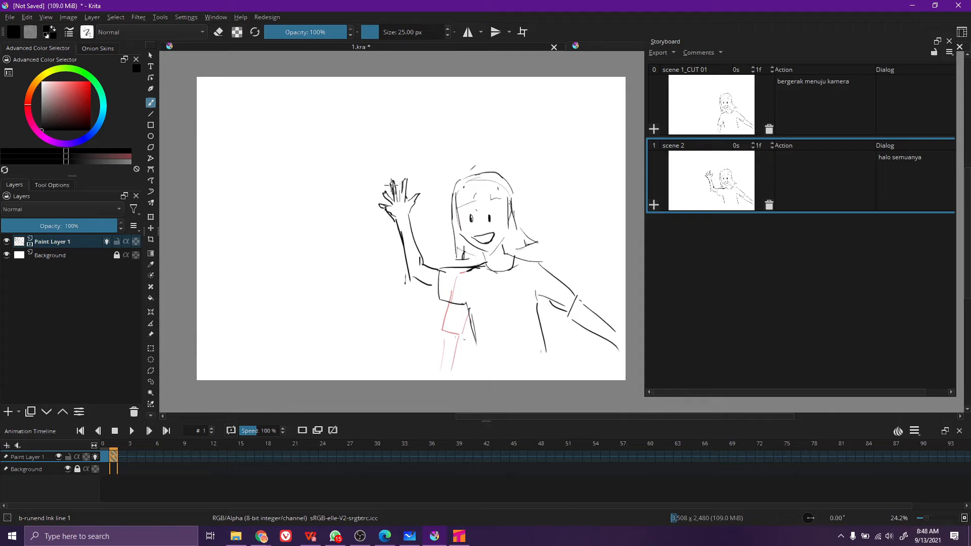
Clean up the waving hand by alternately erasing and redrawing the finger outlines
key("slash")
key("slash")
key("slash")
key("slash")
key("slash")
key("slash")
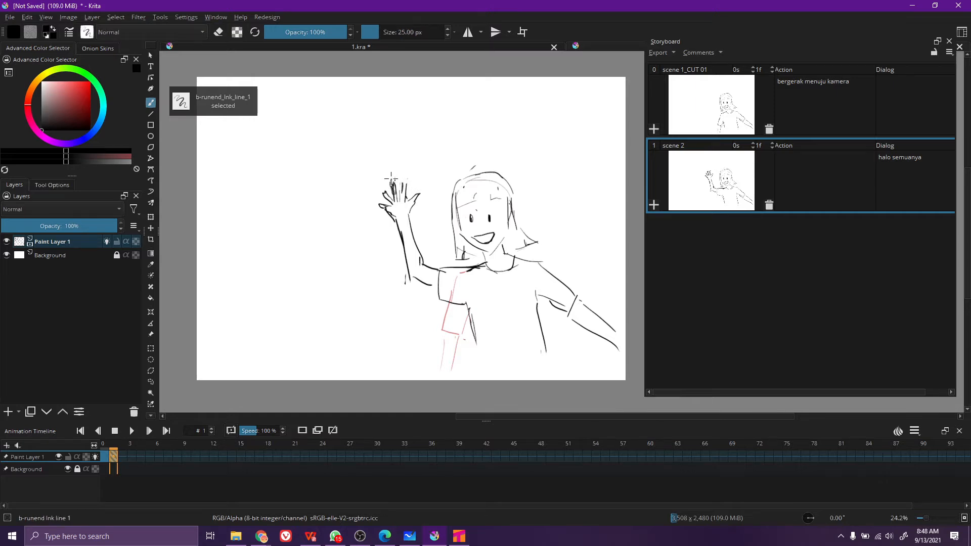
key("slash")
key("slash")
key("slash")
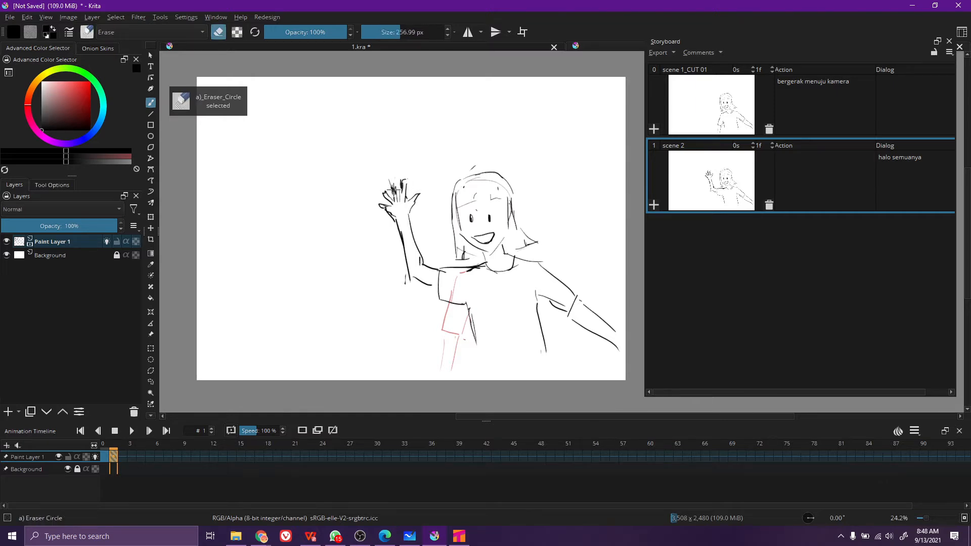
key("slash")
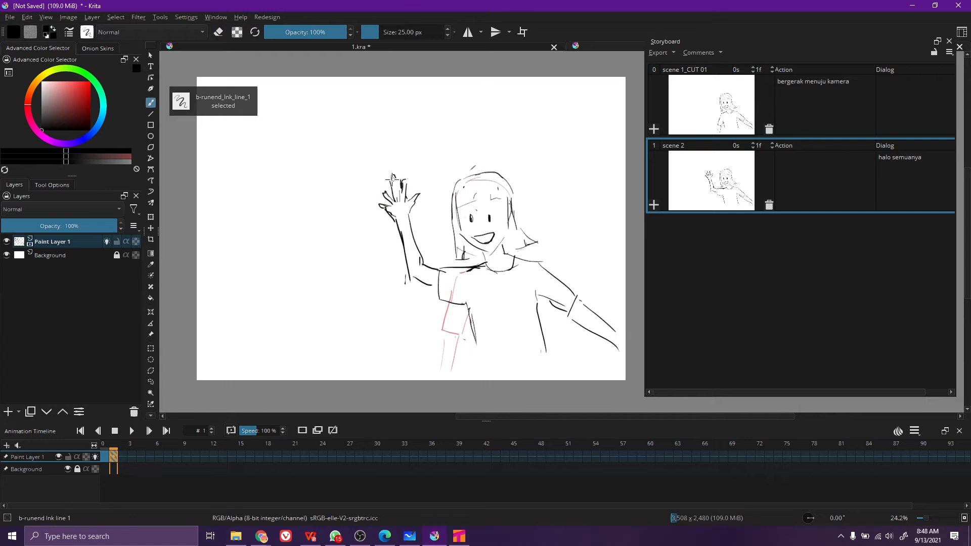
key("slash")
key("slash")
key("slash")
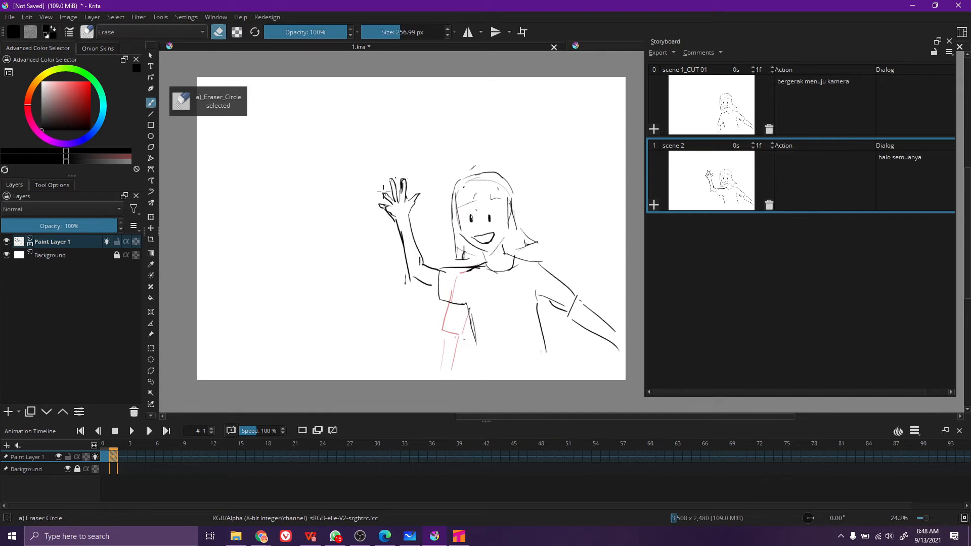
key("slash")
key("slash")
key("slash")
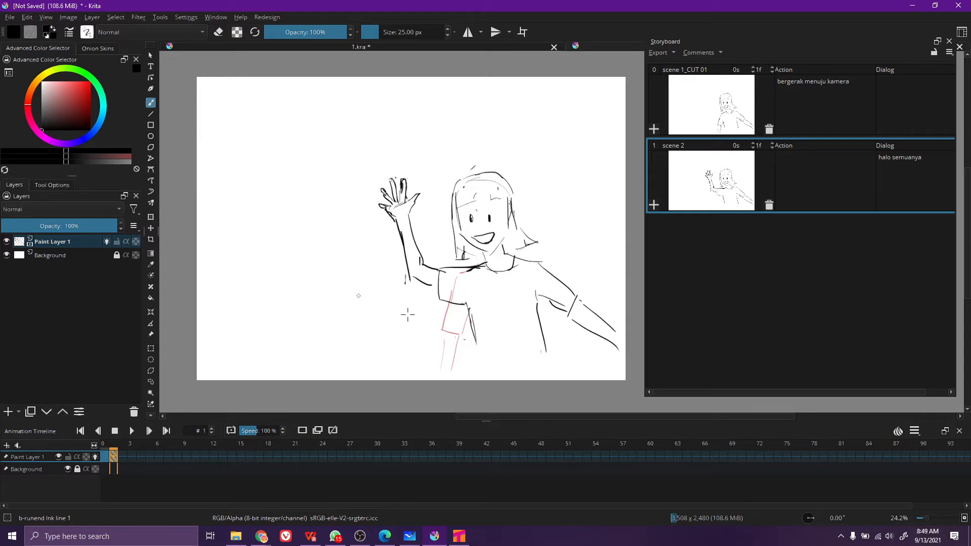
Compare the two storyboard panels and rename the second one "scene 1_CUT 01"
left_click(694, 130)
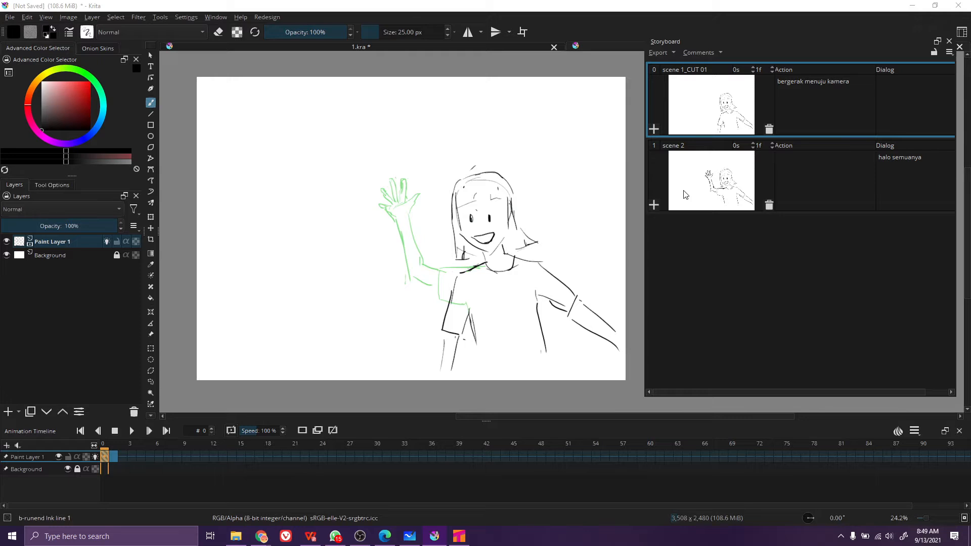
left_click(715, 184)
double_click(685, 147)
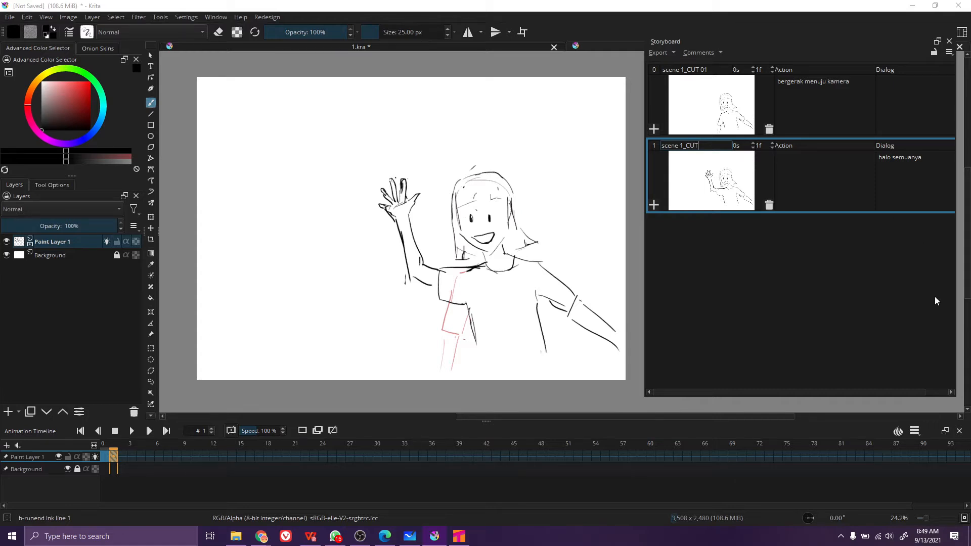
left_click(839, 279)
Enter "melambaikan tangan" as the second panel's Action comment
left_click(798, 109)
left_click(808, 187)
double_click(821, 167)
type("b")
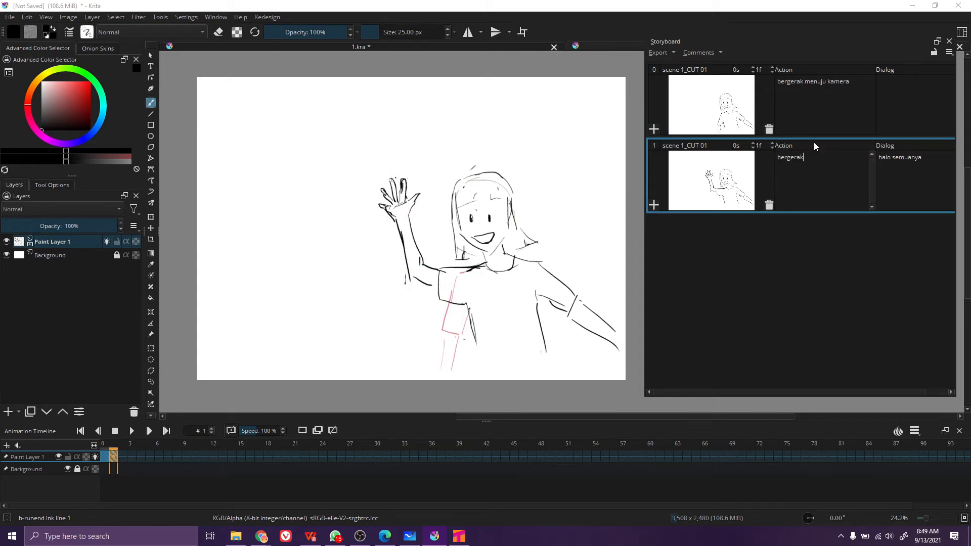
type("ergerak")
key("ctrl+a")
type("me")
left_click(799, 280)
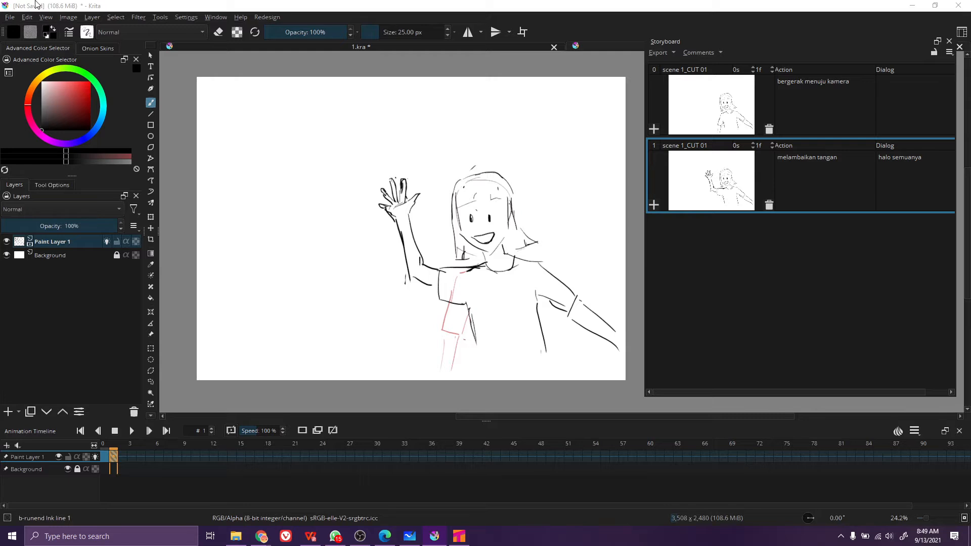
Save the Krita document as "contoh storyboard" in the "03 september" folder
left_click(10, 18)
key("Escape")
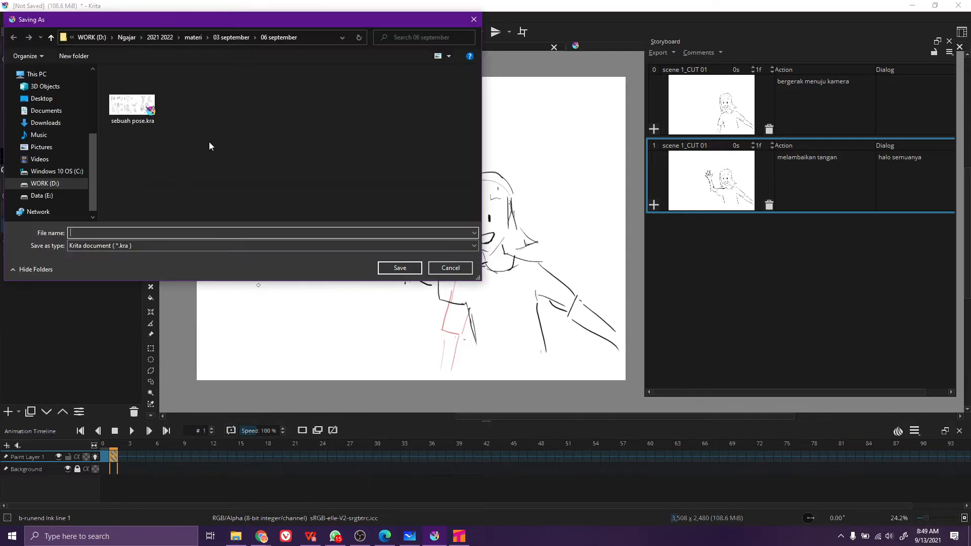
left_click(226, 36)
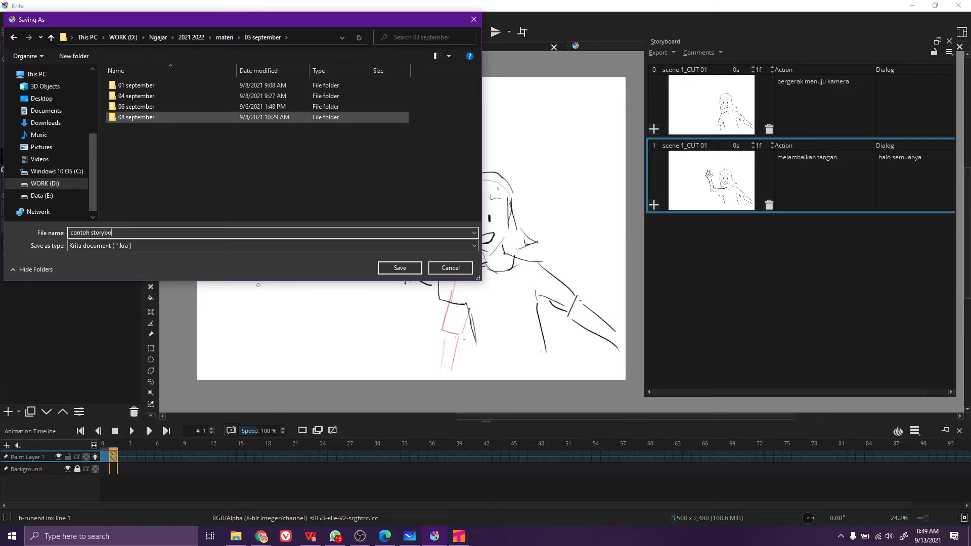
type("d")
key("Return")
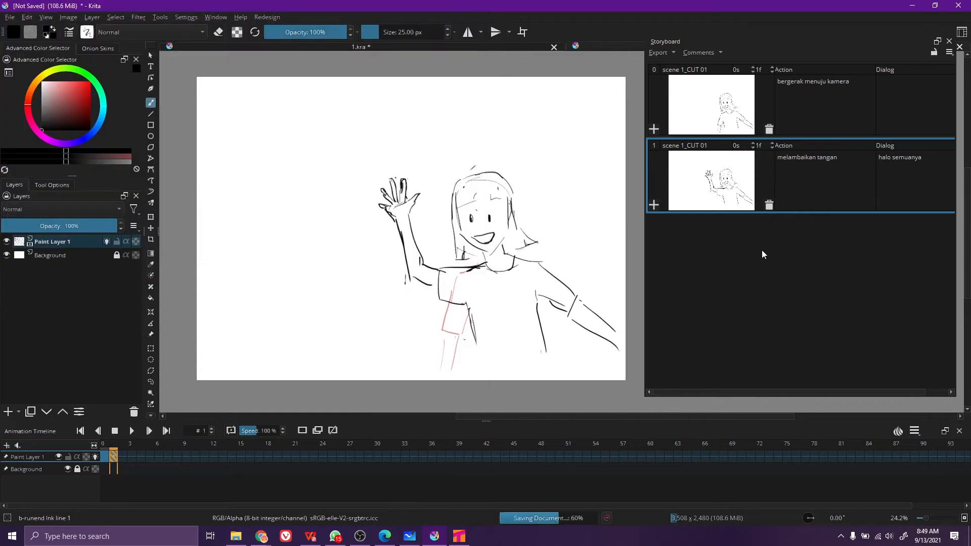
Export the storyboard as a PDF named "test export storyboard" into the "03 september" folder under 2021 2022\materi
left_click(659, 52)
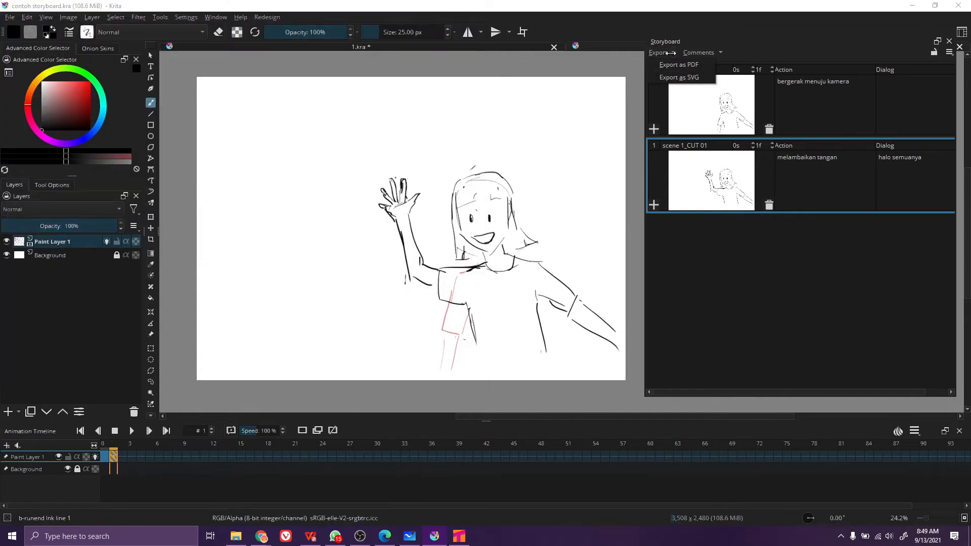
left_click(669, 65)
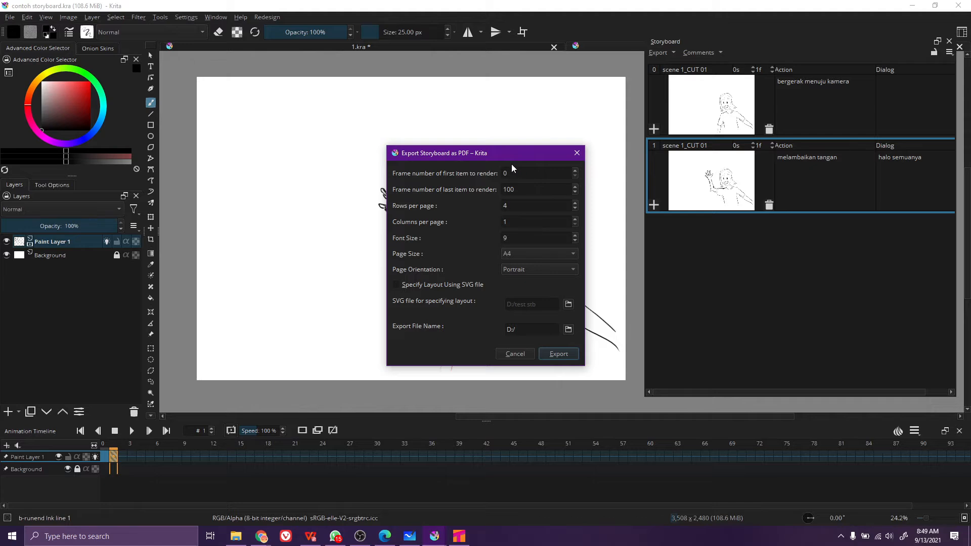
left_click(569, 330)
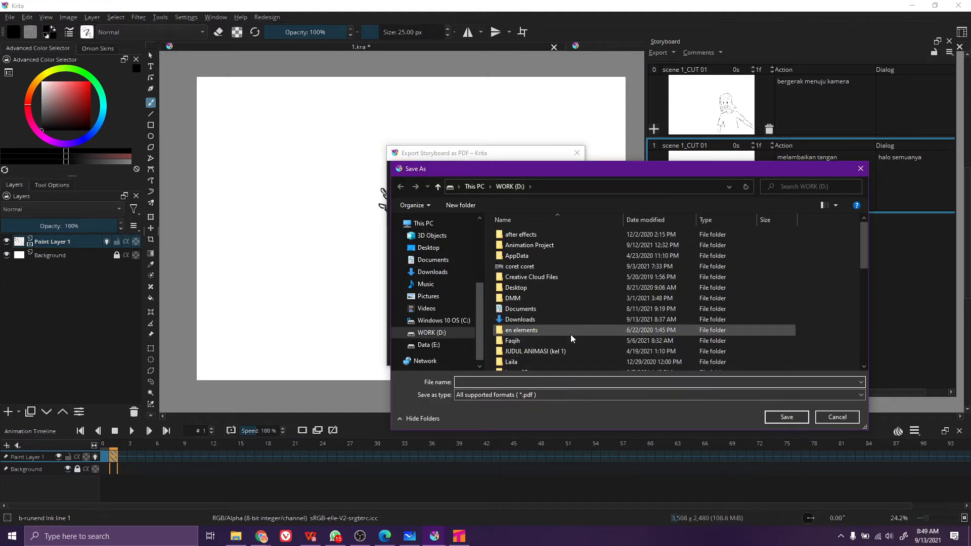
scroll(572, 339, "down", 5)
scroll(562, 332, "up", 5)
scroll(435, 283, "up", 3)
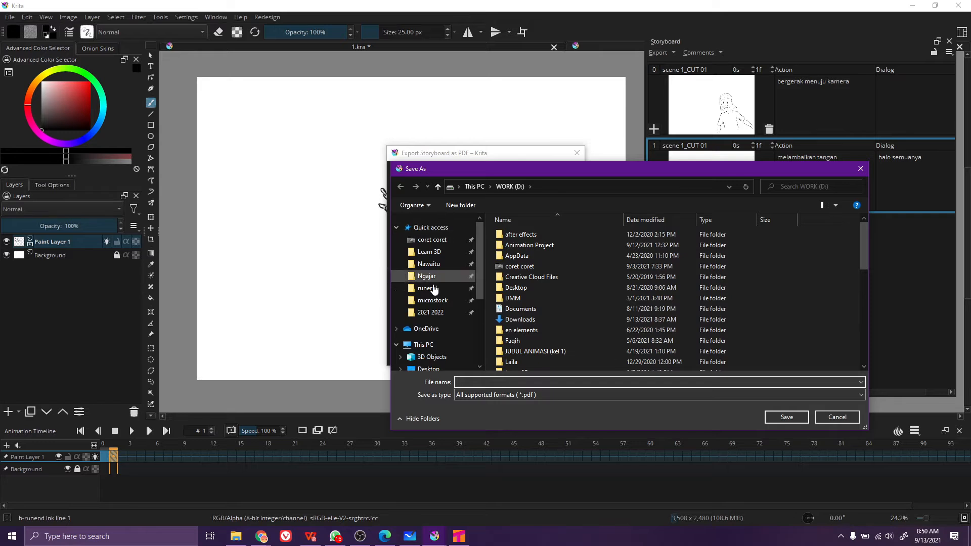
left_click(429, 312)
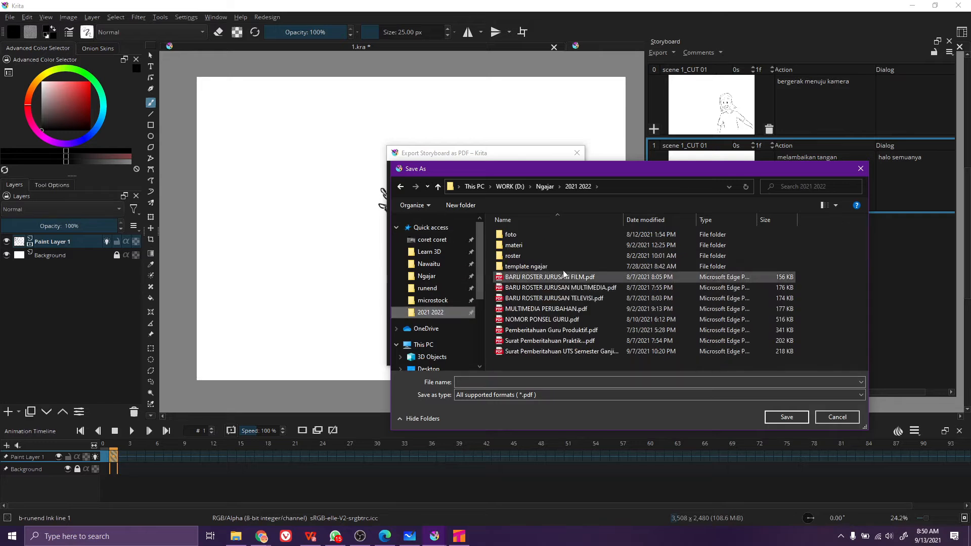
double_click(546, 246)
double_click(543, 257)
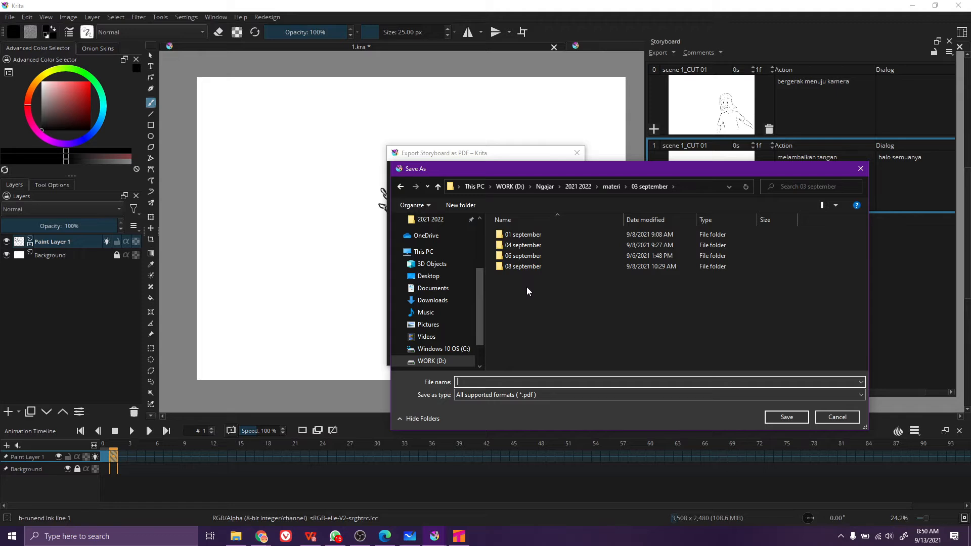
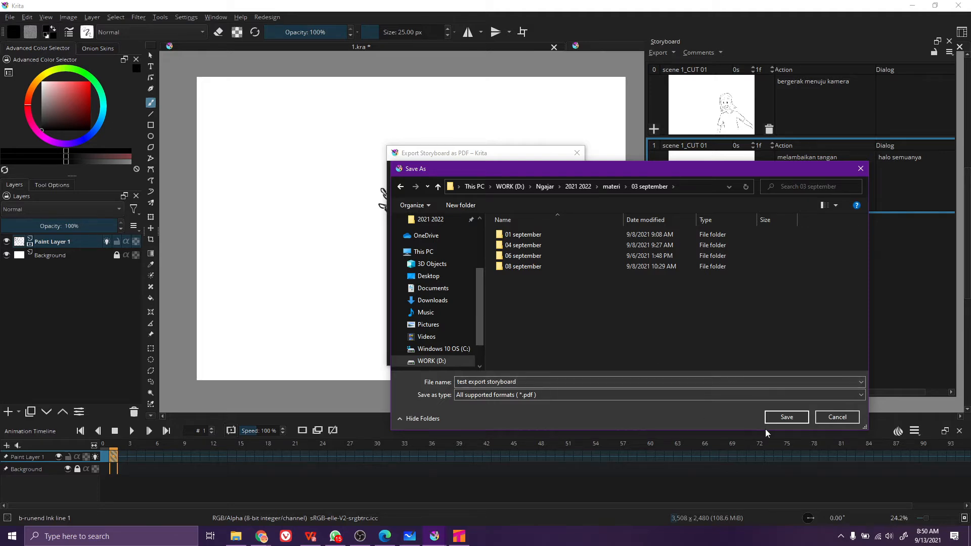
left_click(786, 416)
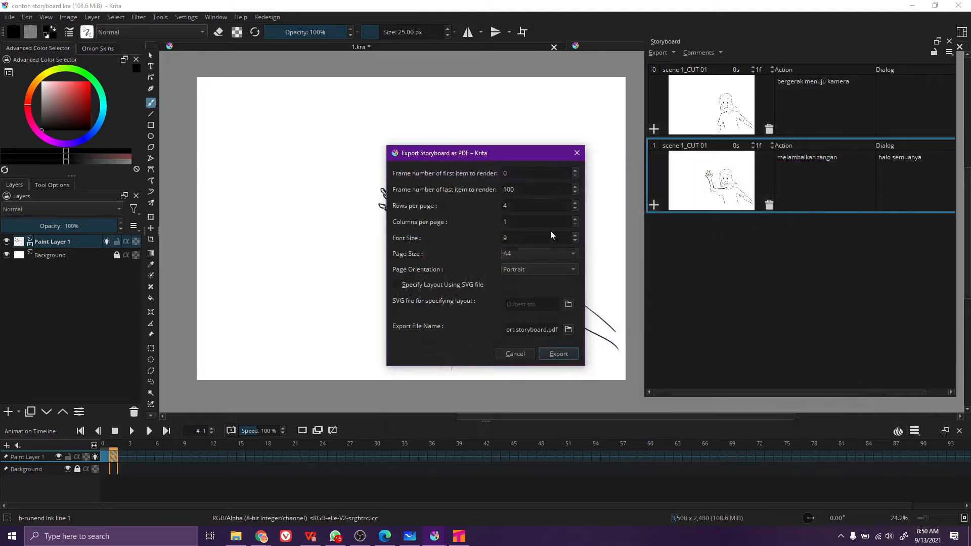
left_click(548, 356)
Switch to File Explorer and open the "materi" folder inside "2021 2022" in a new window
left_click(234, 538)
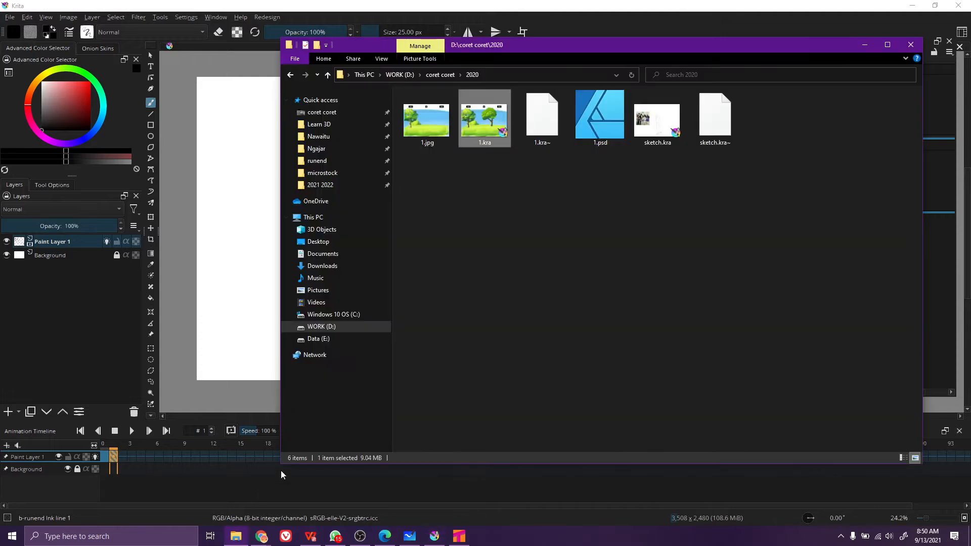
key("super+e")
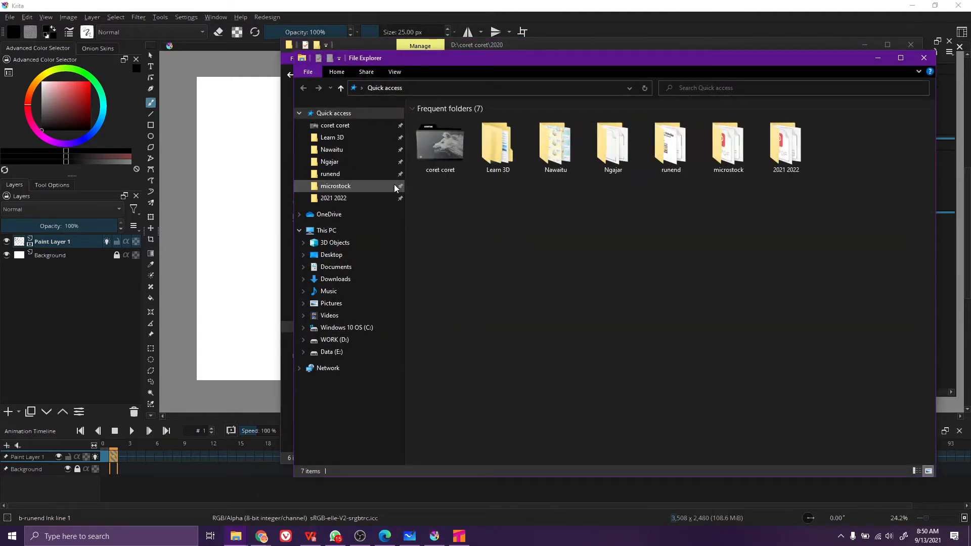
left_click(362, 199)
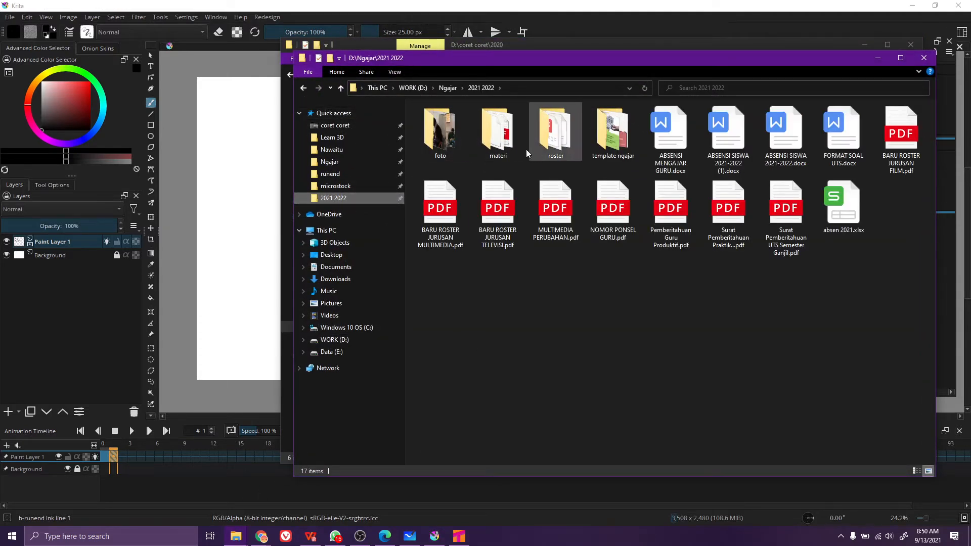
double_click(499, 149)
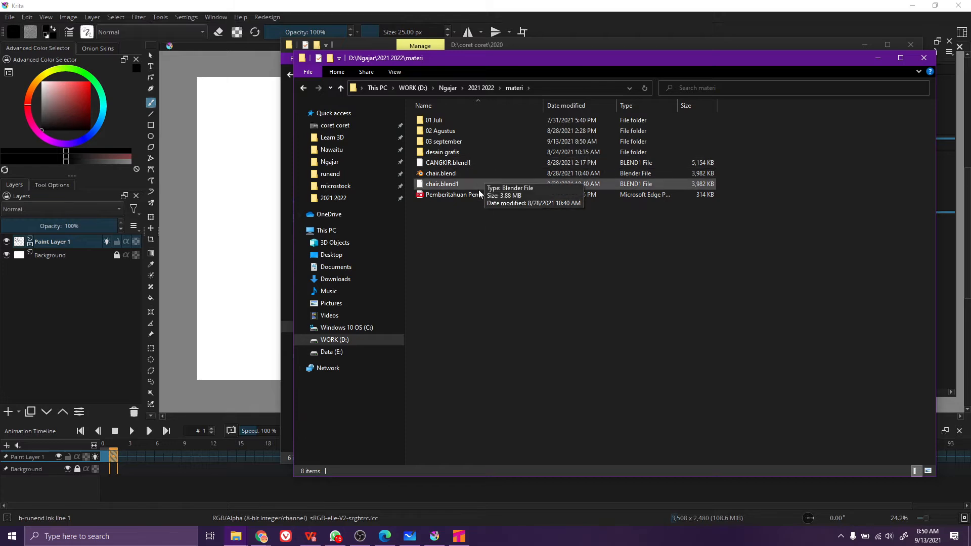
Return to Krita, reopen the storyboard PDF export settings, check the export file path and run the export again
key("alt+Tab")
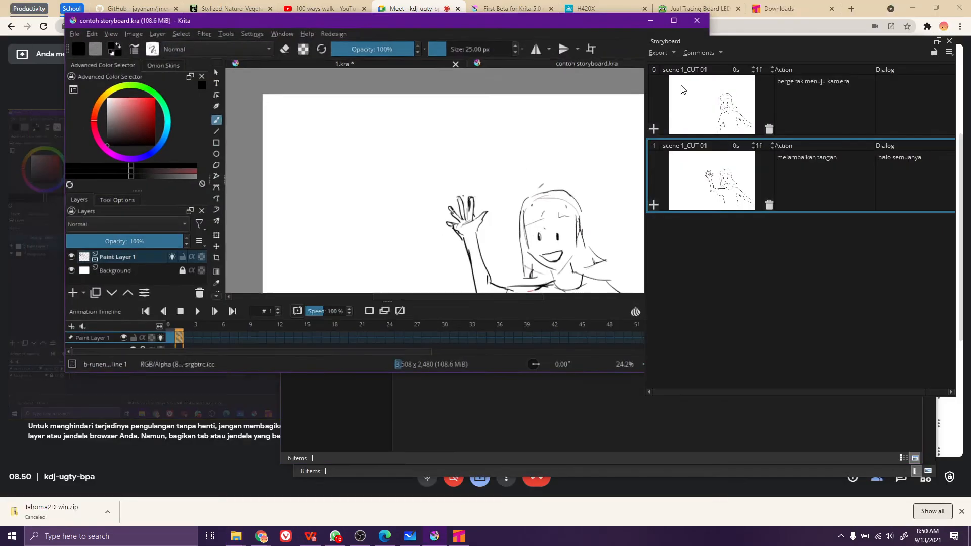
left_click(673, 21)
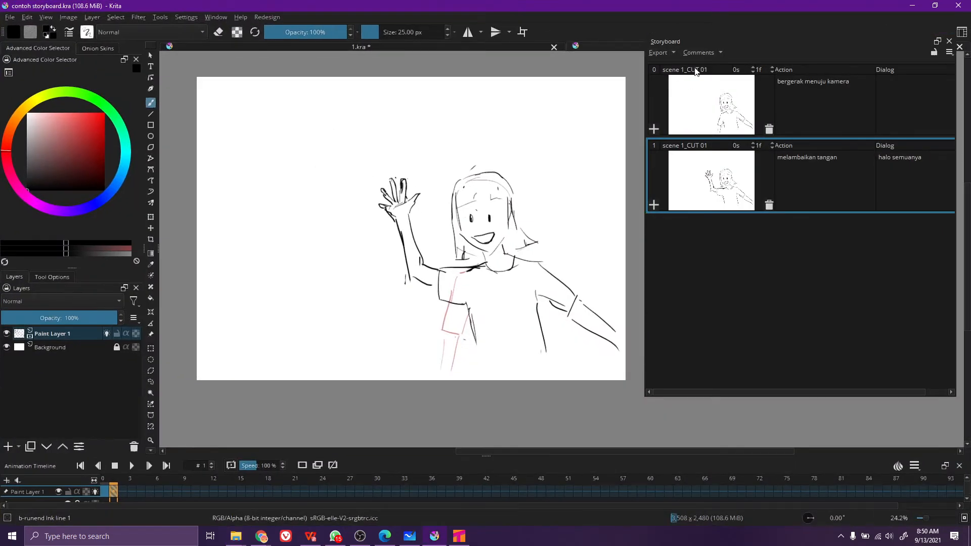
left_click(663, 54)
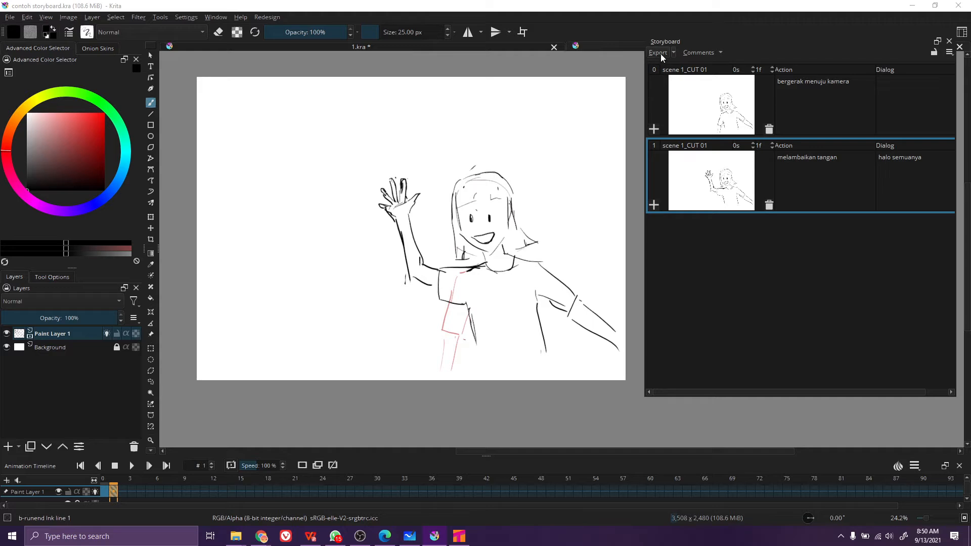
left_click(674, 54)
left_click(678, 63)
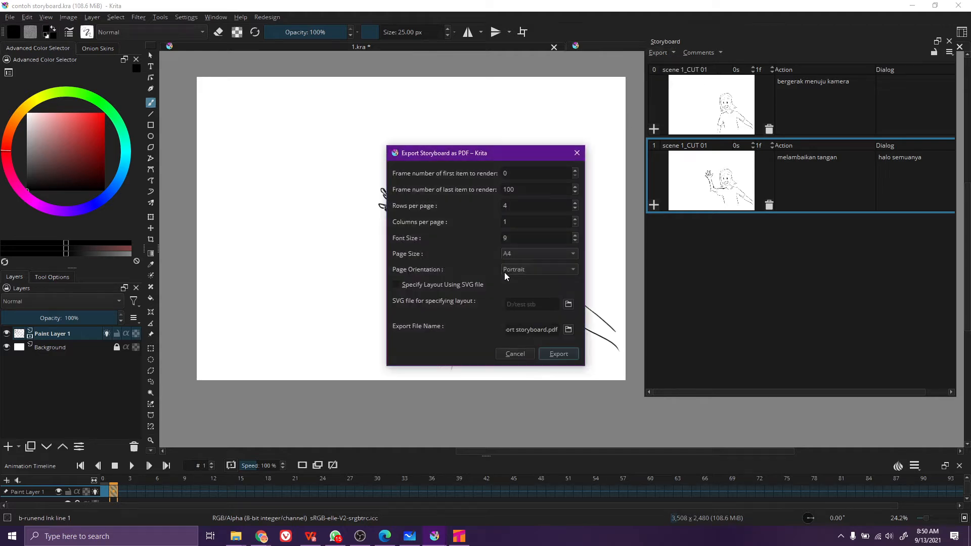
left_click(520, 332)
key("Left")
key("Left")
key("Left")
key("Left")
key("Left")
key("Left")
key("Left")
key("Left")
key("Left")
key("Left")
key("Left")
key("Left")
key("Left")
key("Left")
key("Left")
key("Left")
key("Left")
key("Left")
key("Left")
key("Left")
key("Return")
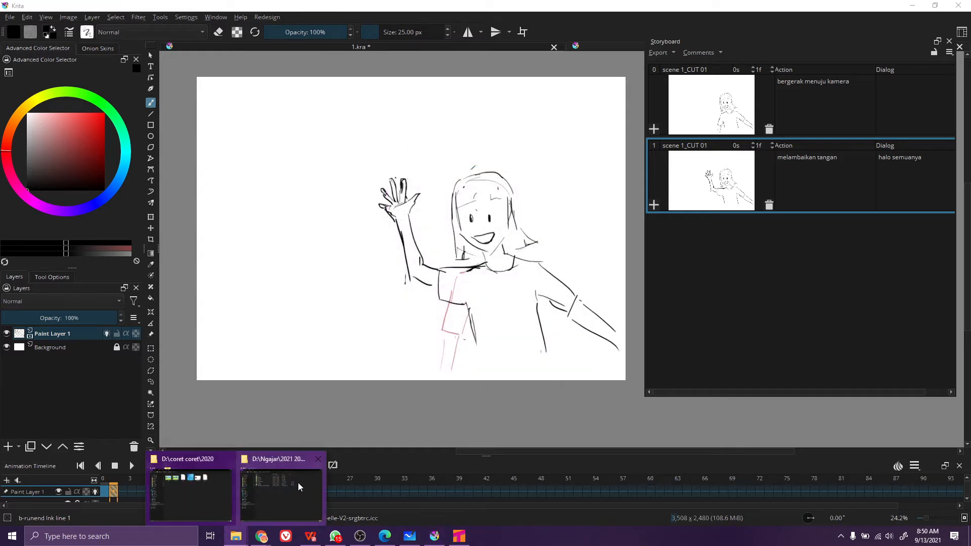
Open "test export storyboard.pdf" from the "03 september" folder and review the drawings and comments of both panels
left_click(290, 493)
double_click(430, 141)
left_click(448, 206)
double_click(448, 207)
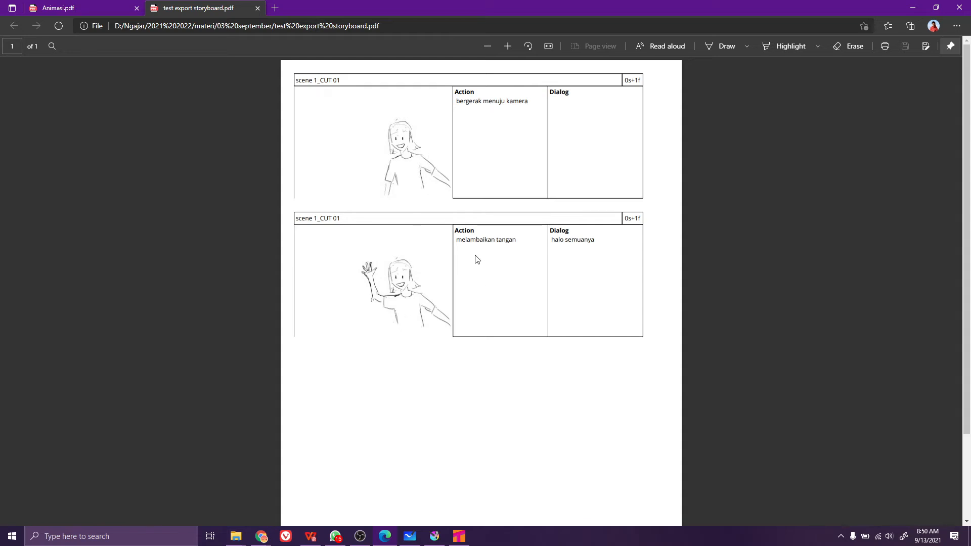
scroll(460, 317, "down", 2)
scroll(458, 319, "up", 2)
scroll(458, 319, "down", 2)
scroll(458, 318, "up", 2)
scroll(459, 318, "down", 2)
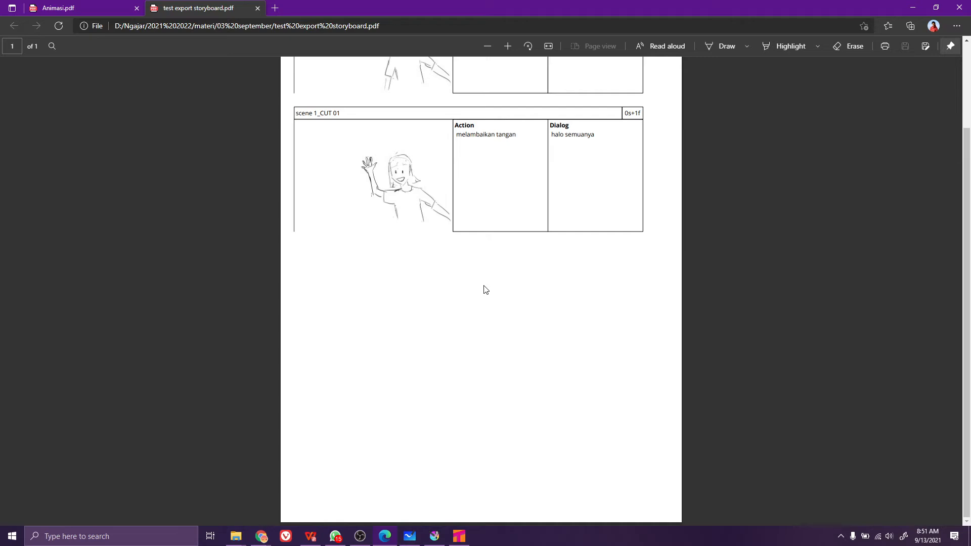
scroll(486, 290, "up", 2)
scroll(486, 290, "down", 2)
Return to Krita, turn off onion skins for Paint Layer 1 and go to frame 0
left_click(435, 536)
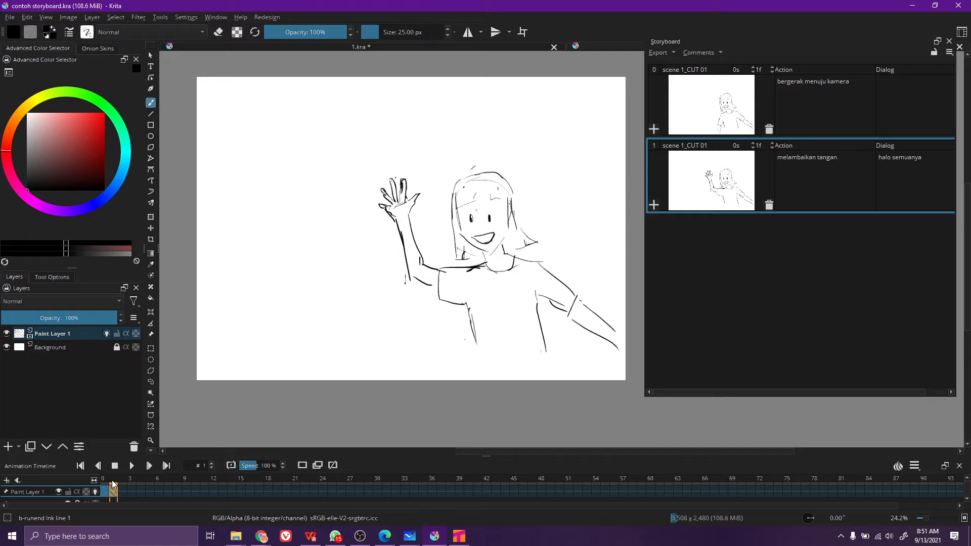
left_click(106, 333)
left_click_drag(113, 483, 104, 480)
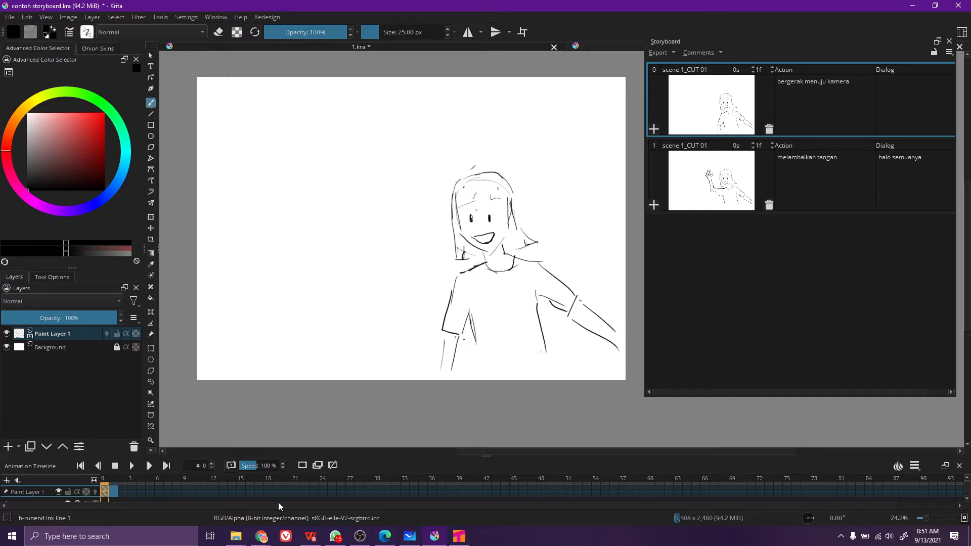
Launch Blender, dismiss the splash screen and look through the list of recent files
left_click(12, 536)
left_click(344, 250)
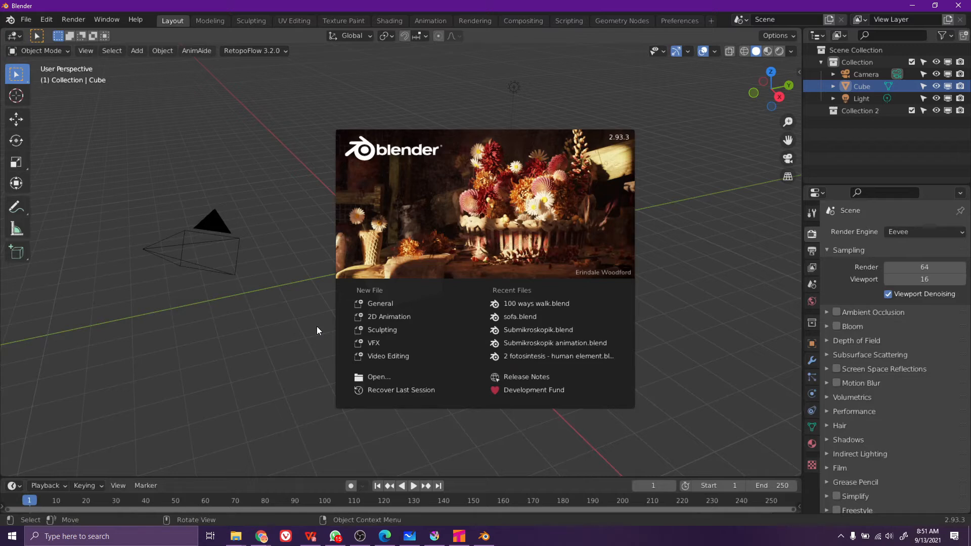
left_click(336, 319)
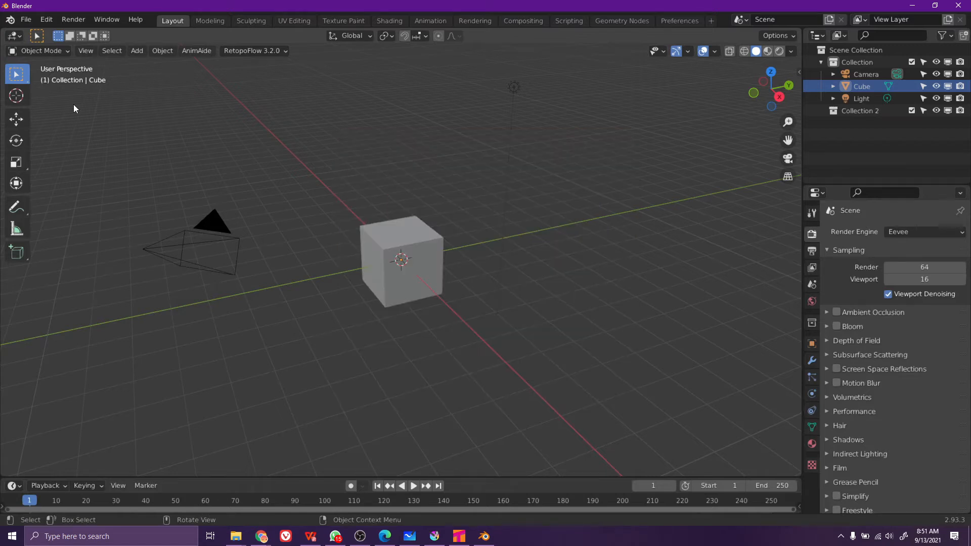
left_click(20, 20)
mouse_move(46, 59)
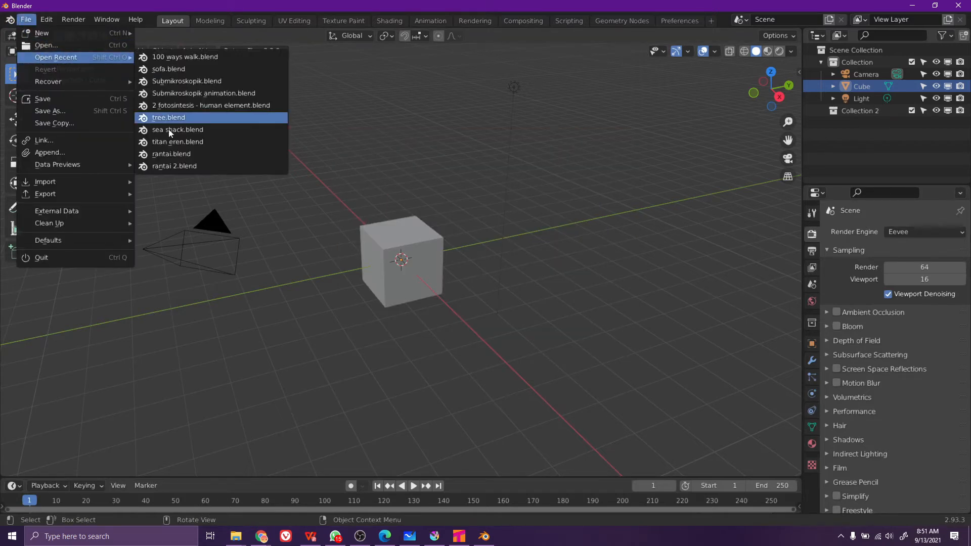
Switch to File Explorer, browse to materi\02 Agustus\20 Agustus and display its files as large thumbnails
left_click(236, 536)
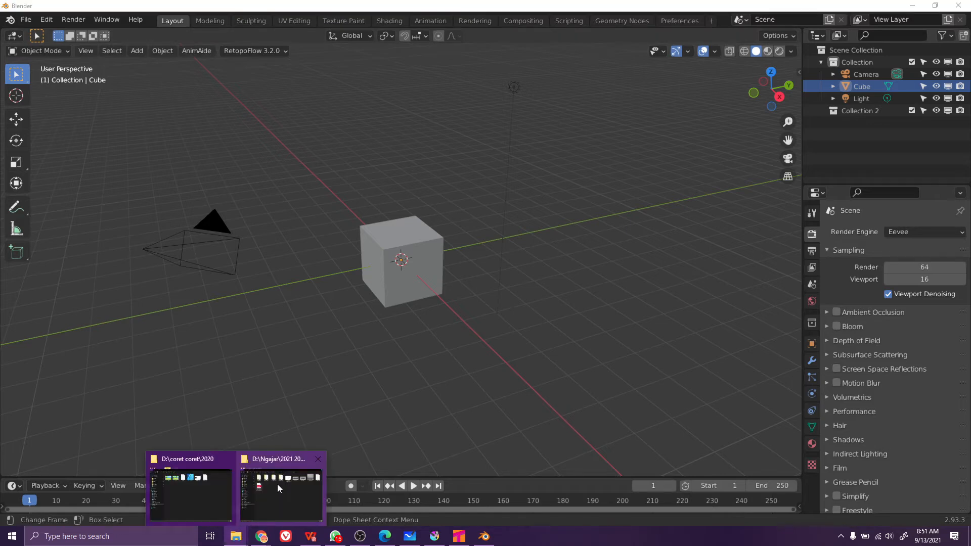
left_click(278, 488)
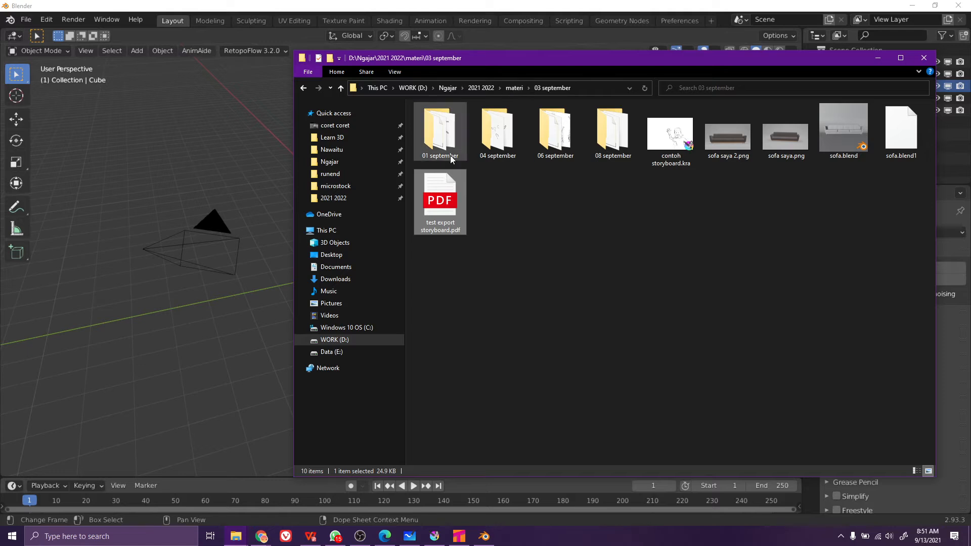
left_click(513, 88)
double_click(496, 133)
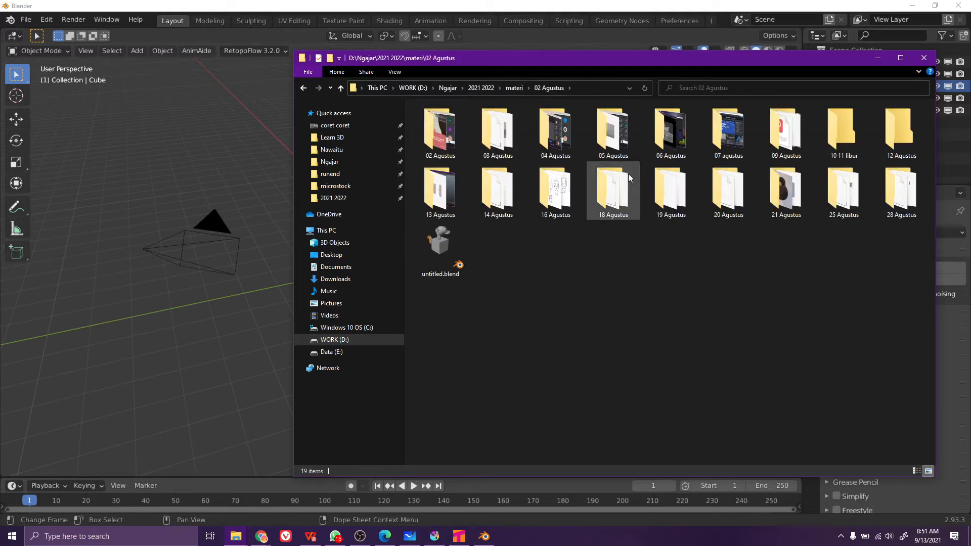
double_click(720, 187)
left_click(463, 132)
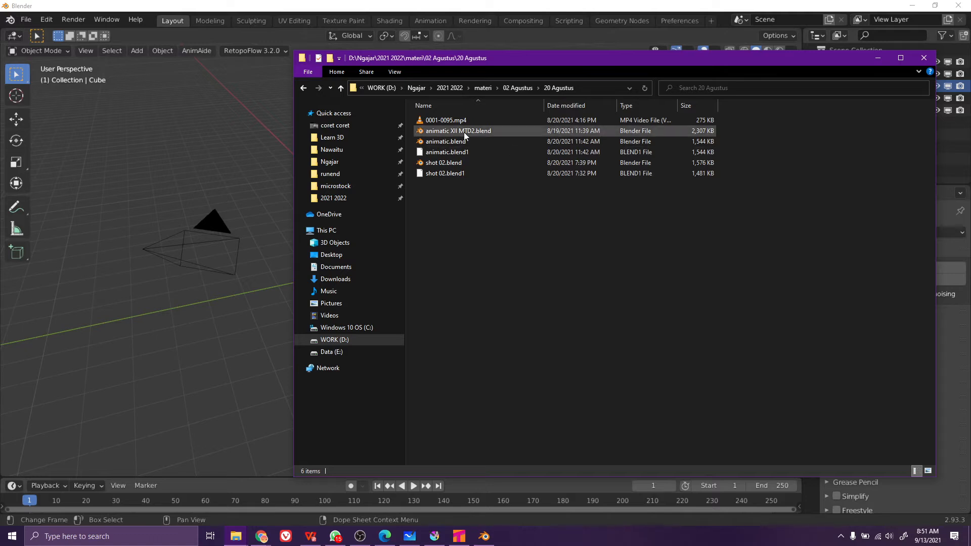
left_click(929, 471)
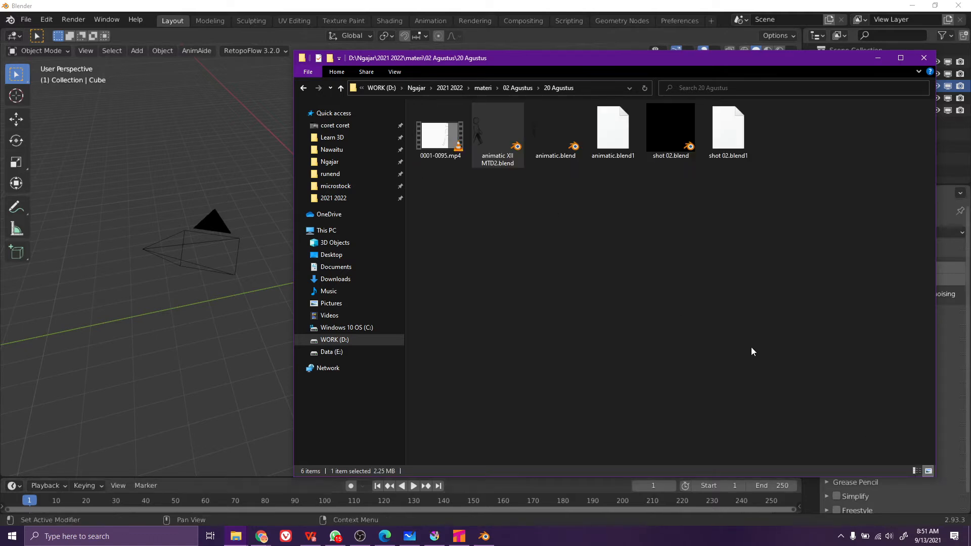
Open "animatic.blend" from the "20 Agustus" folder in the running Blender window
left_click(554, 132)
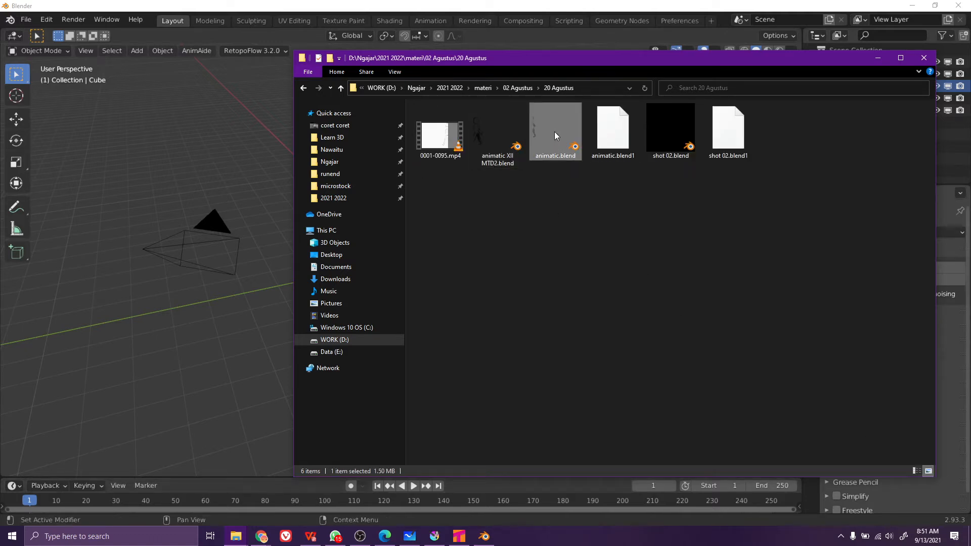
left_click_drag(554, 131, 219, 275)
left_click(219, 278)
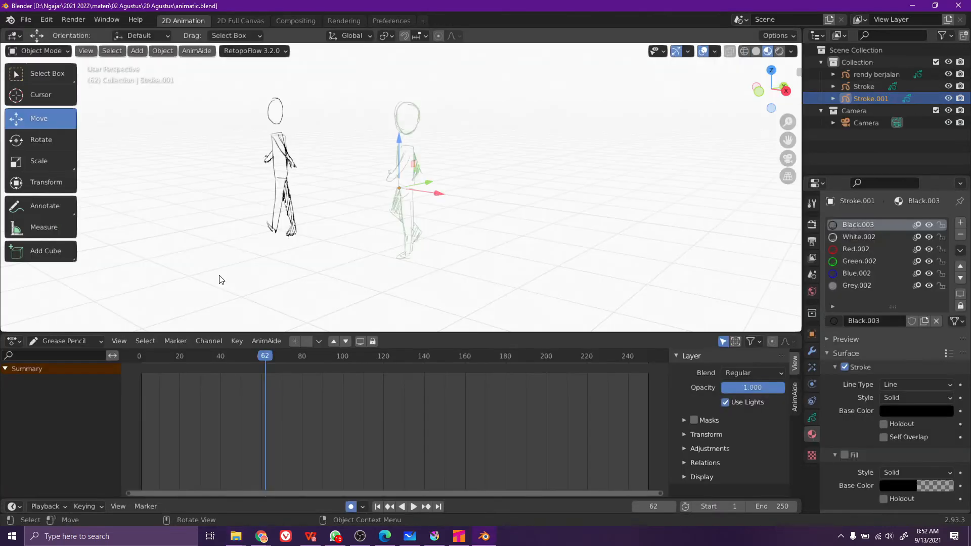
Examine the sketched walking figures and camera in the 3D view and scrub the timeline to frame 147
left_click_drag(320, 155, 369, 154)
scroll(369, 155, "down", 4)
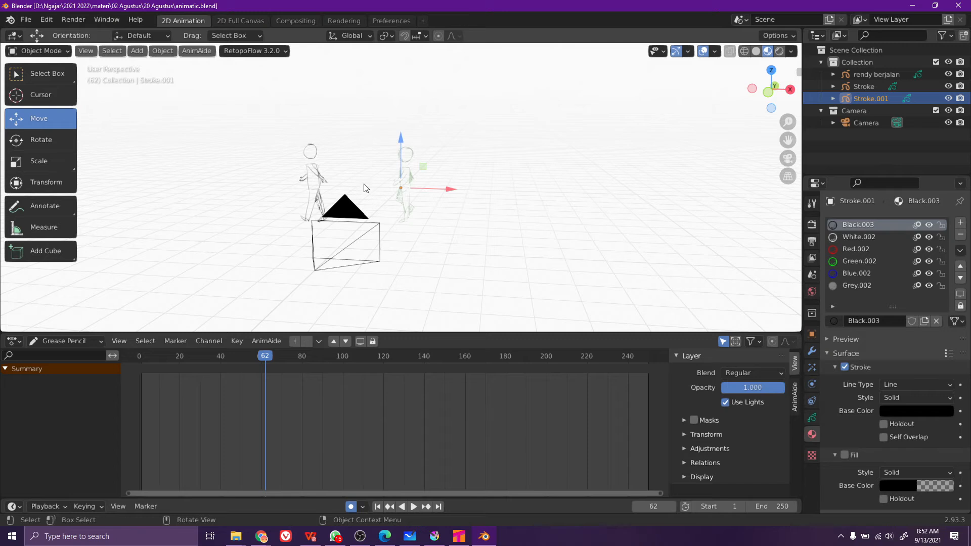
left_click_drag(265, 358, 438, 355)
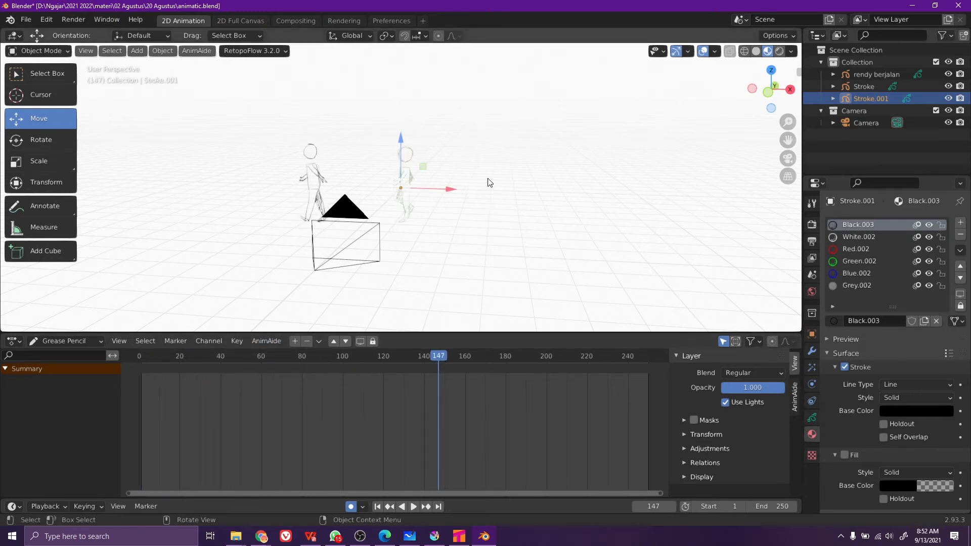
Open "shot 02.blend" from the "20 Agustus" folder in the running Blender window, discarding the changes to animatic.blend
key("alt+Tab")
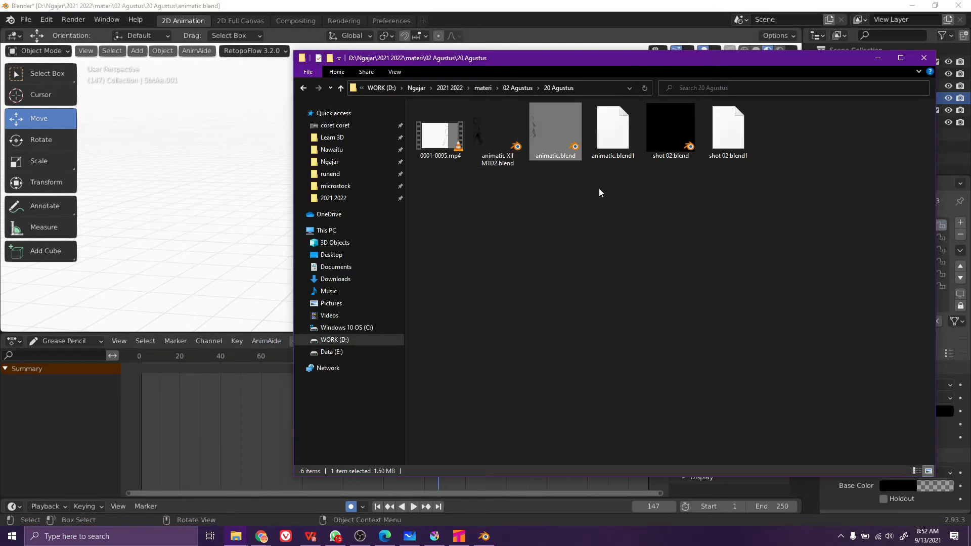
left_click_drag(670, 132, 197, 251)
left_click(197, 251)
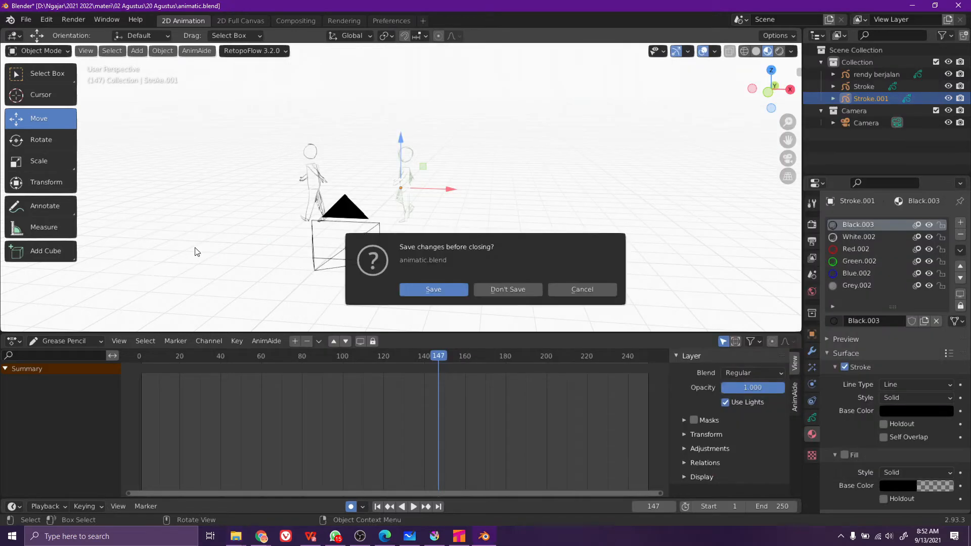
left_click(493, 286)
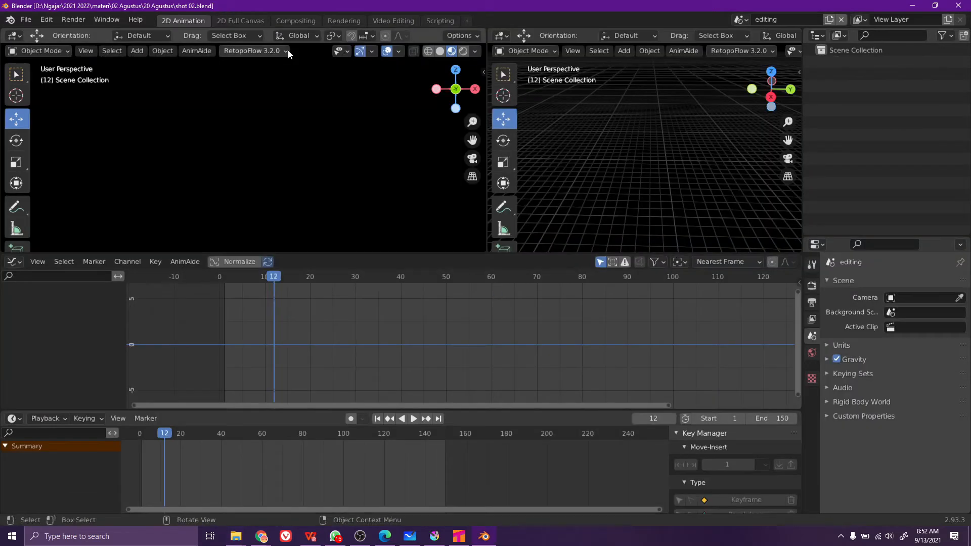
Switch to the shot_01 scene and play its camera move and walking figure, viewing the setup from an angle
left_click(740, 19)
left_click(753, 47)
left_click_drag(338, 277, 232, 289)
key("space")
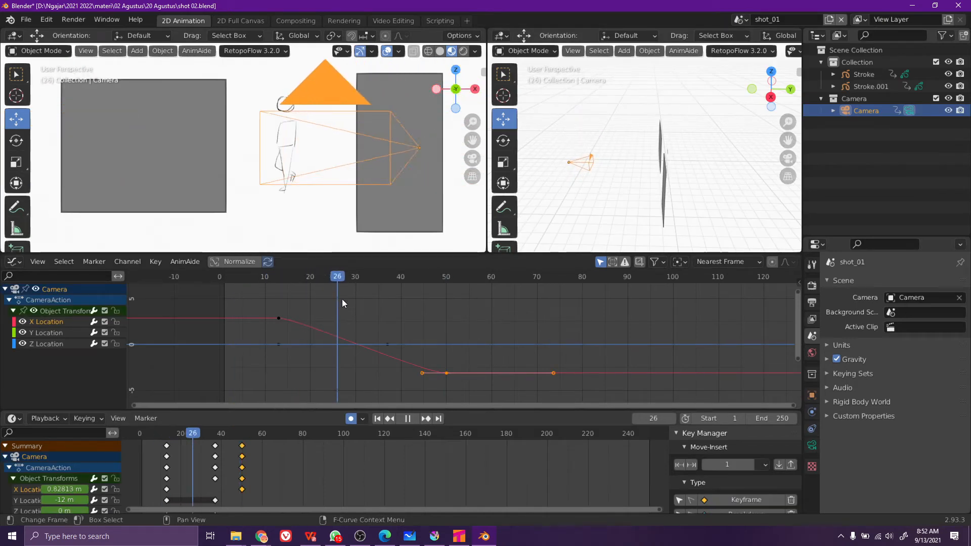
key("space")
left_click_drag(641, 164, 672, 174)
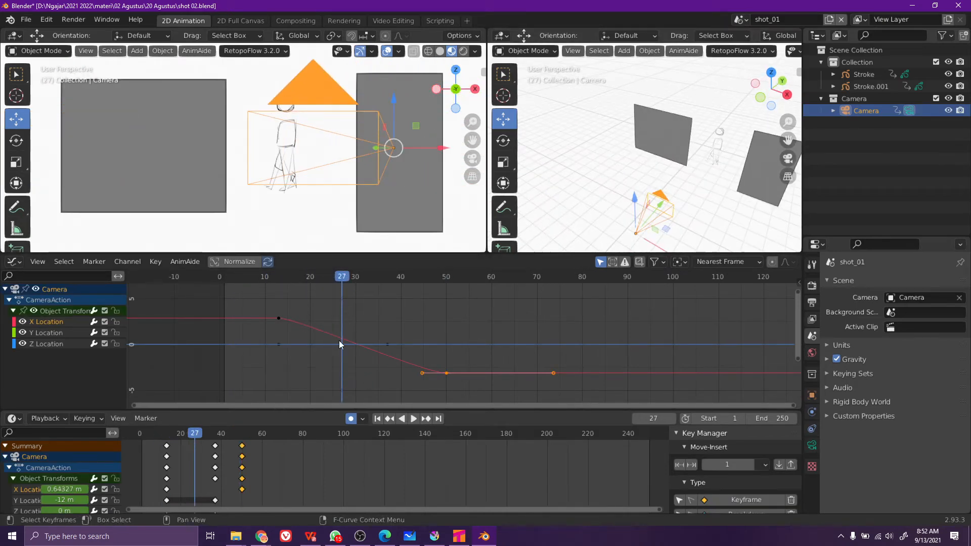
left_click_drag(338, 284, 230, 282)
key("space")
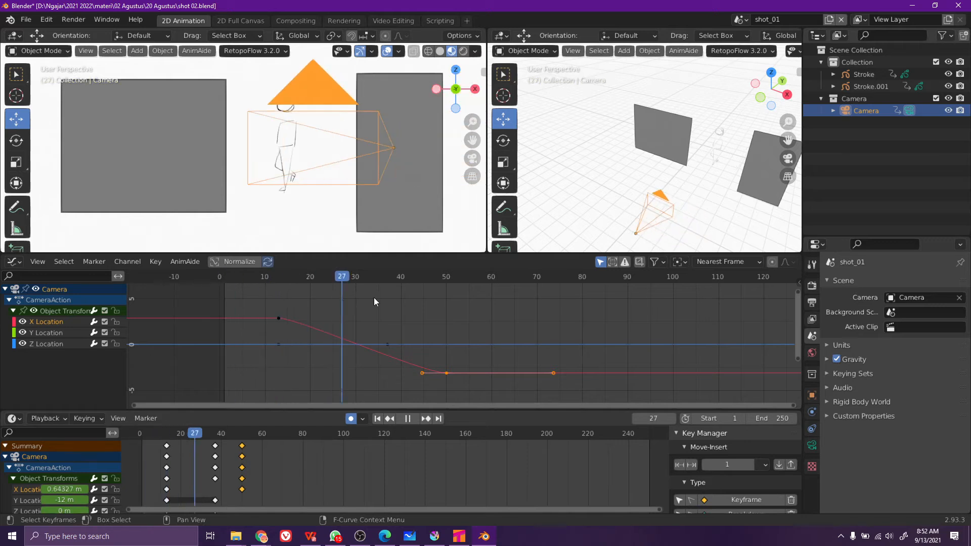
key("space")
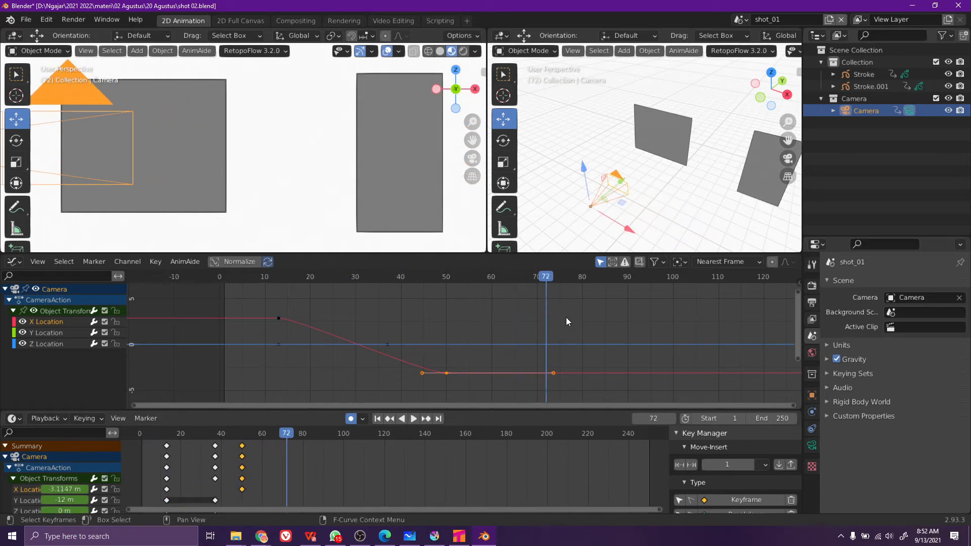
Switch to the shot_02 scene and play its peeking face animation through the scene camera
left_click(739, 20)
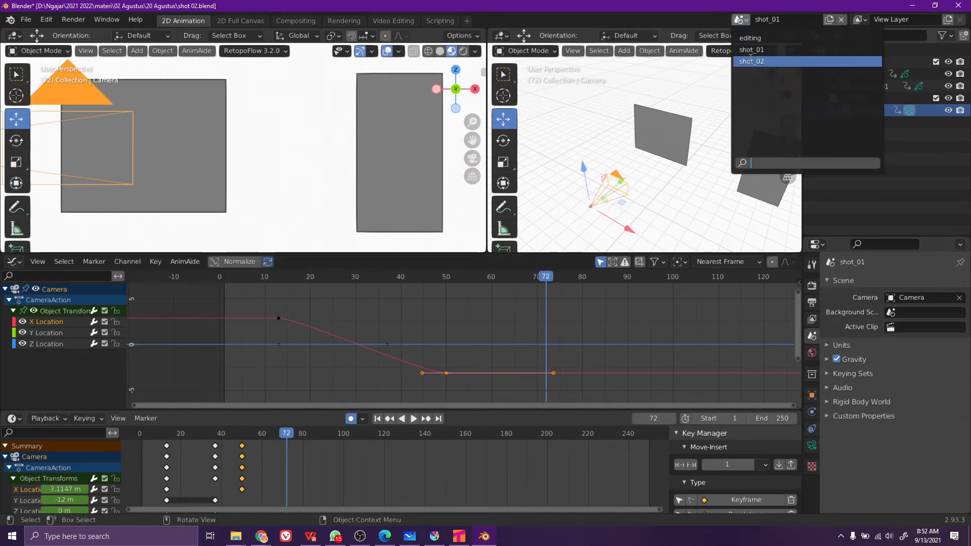
left_click(754, 59)
left_click_drag(330, 272, 211, 291)
key("space")
left_click_drag(331, 279, 208, 293)
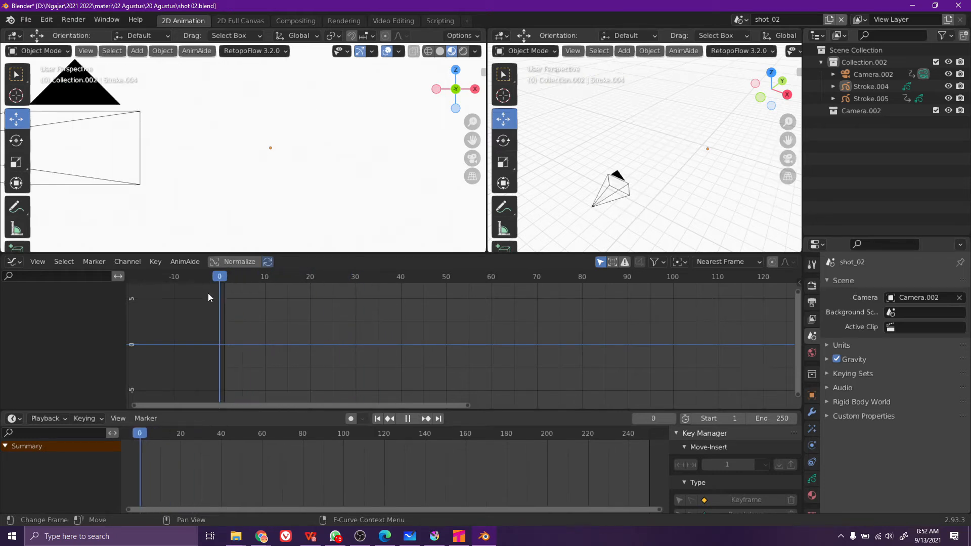
key("space")
key("KP_0")
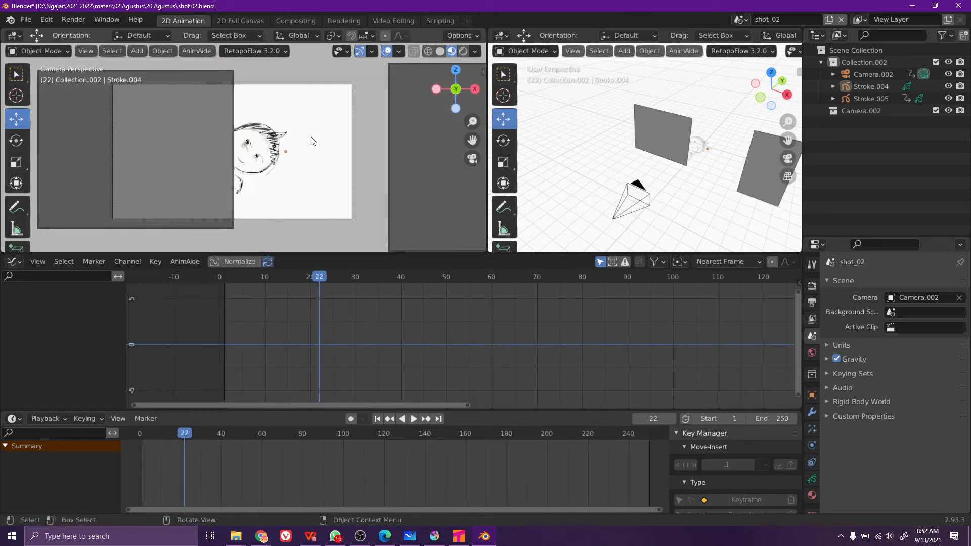
left_click_drag(313, 282, 209, 280)
key("space")
key("space")
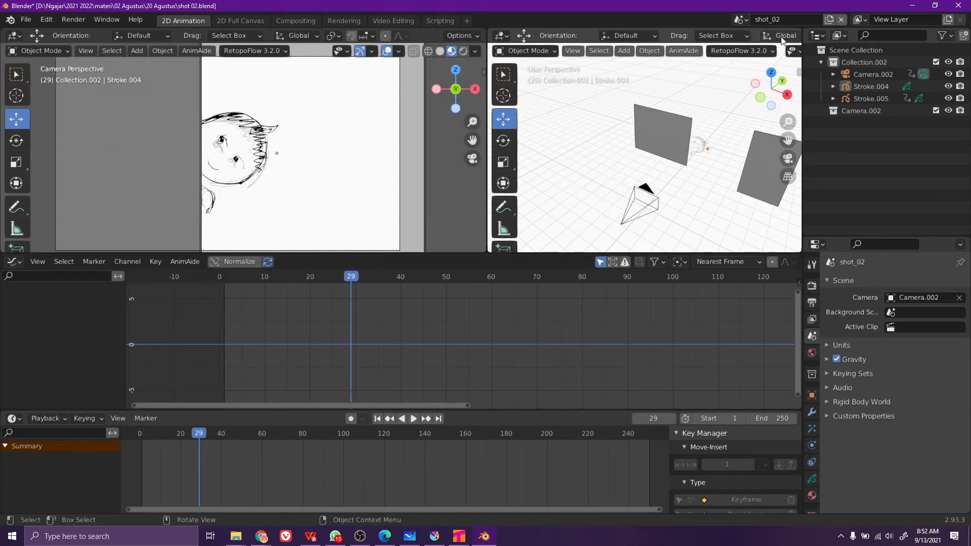
Switch to the editing scene and show it in the Video Editing workspace
left_click(741, 20)
left_click(750, 39)
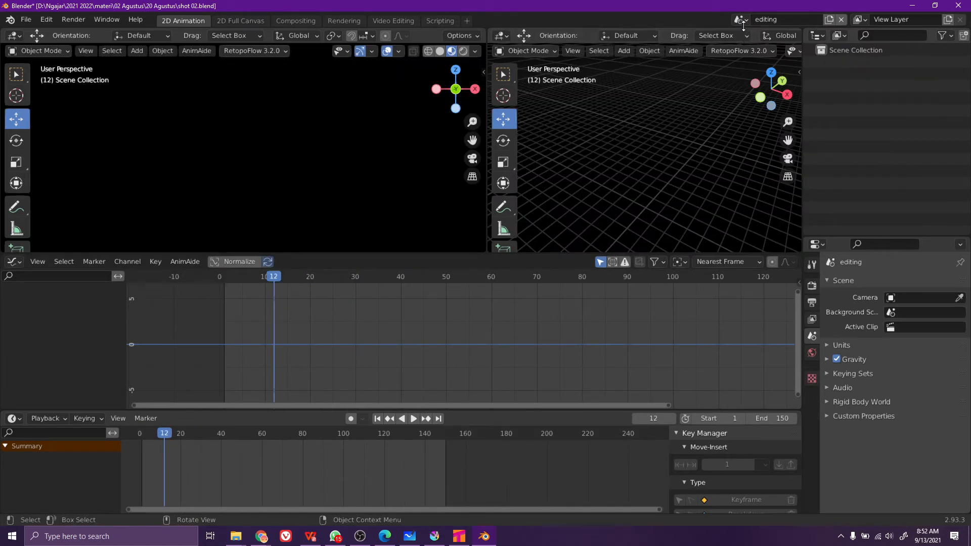
left_click(741, 20)
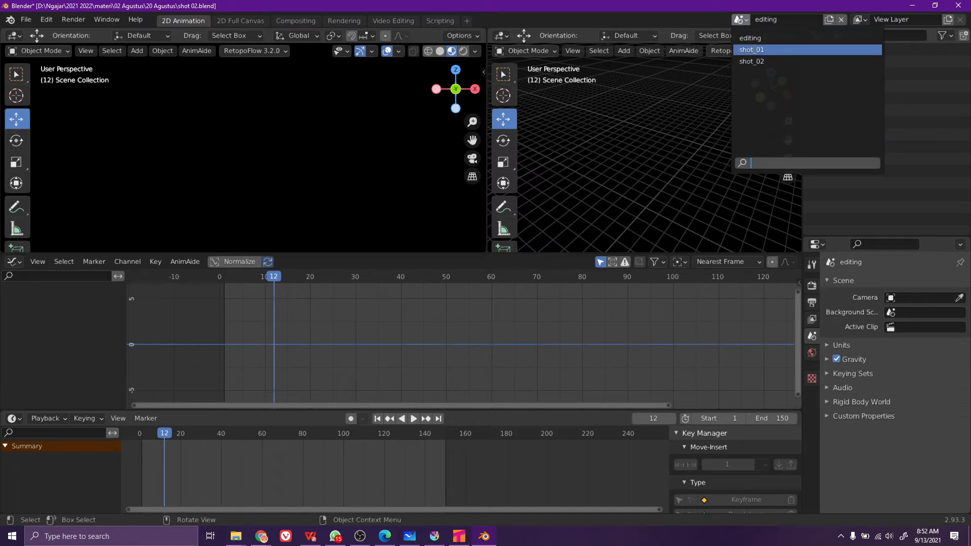
left_click(756, 36)
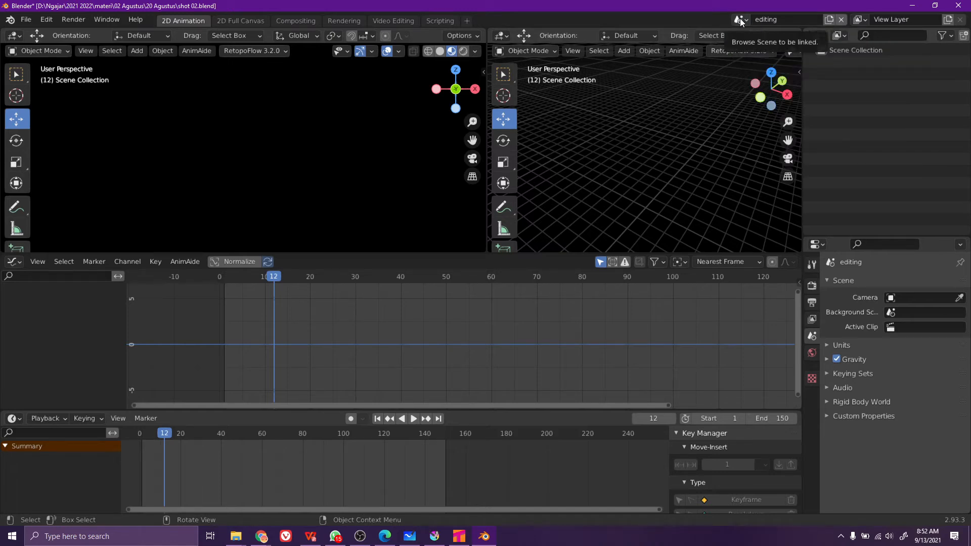
left_click(395, 21)
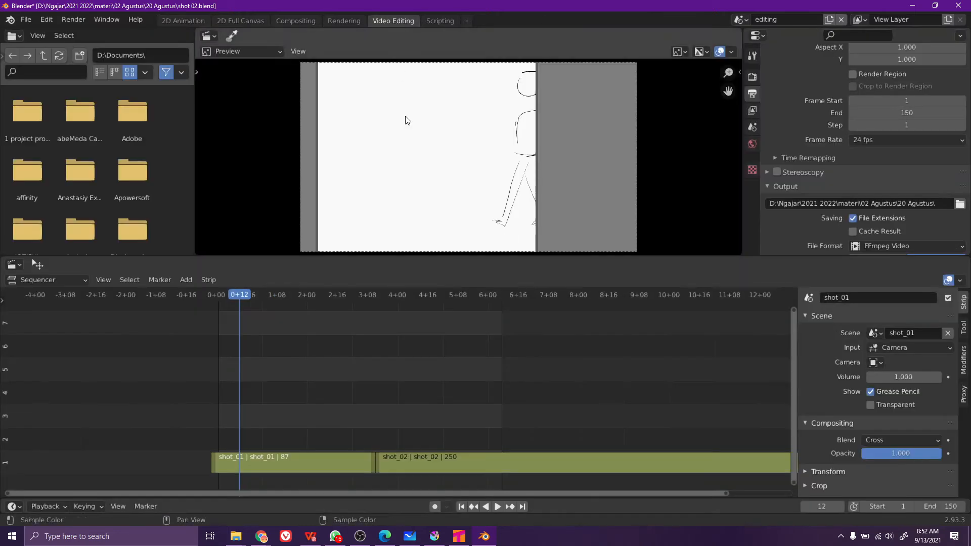
Play and scrub through the shot_01 and shot_02 strips in the sequencer to review the edited animatic
mouse_move(239, 299)
left_mouse_down()
mouse_move(215, 293)
mouse_move(397, 316)
left_mouse_up()
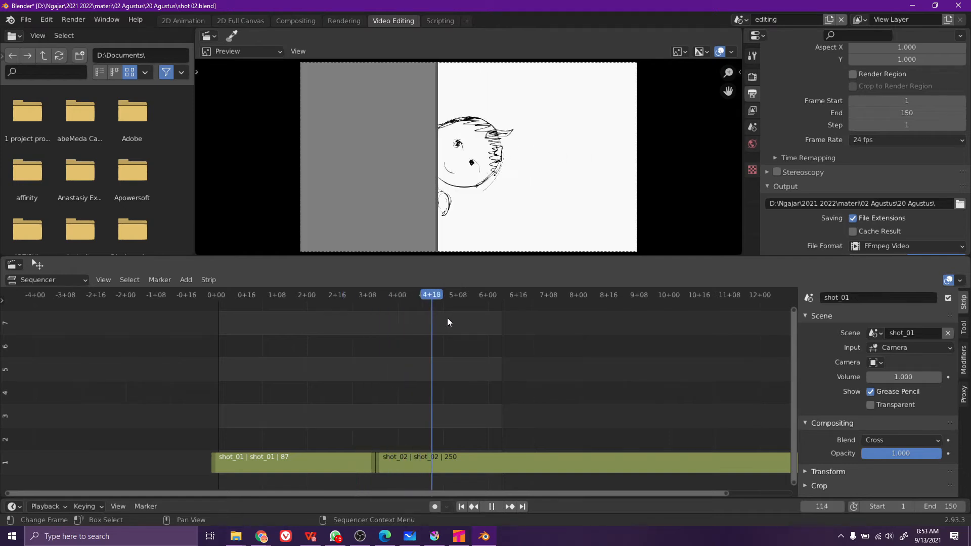
mouse_move(455, 319)
left_mouse_down()
mouse_move(373, 309)
mouse_move(334, 322)
mouse_move(448, 330)
mouse_move(324, 350)
mouse_move(432, 353)
left_mouse_up()
left_click_drag(432, 353, 328, 380)
left_click(225, 382)
left_click_drag(224, 382, 417, 392)
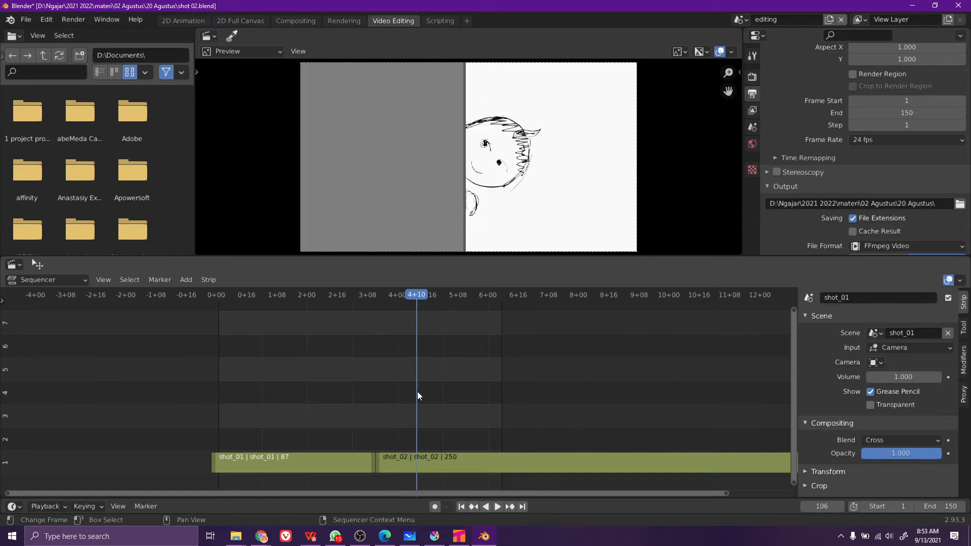
scroll(417, 391, "down", 2)
left_click_drag(412, 295, 336, 354)
scroll(399, 394, "up", 3)
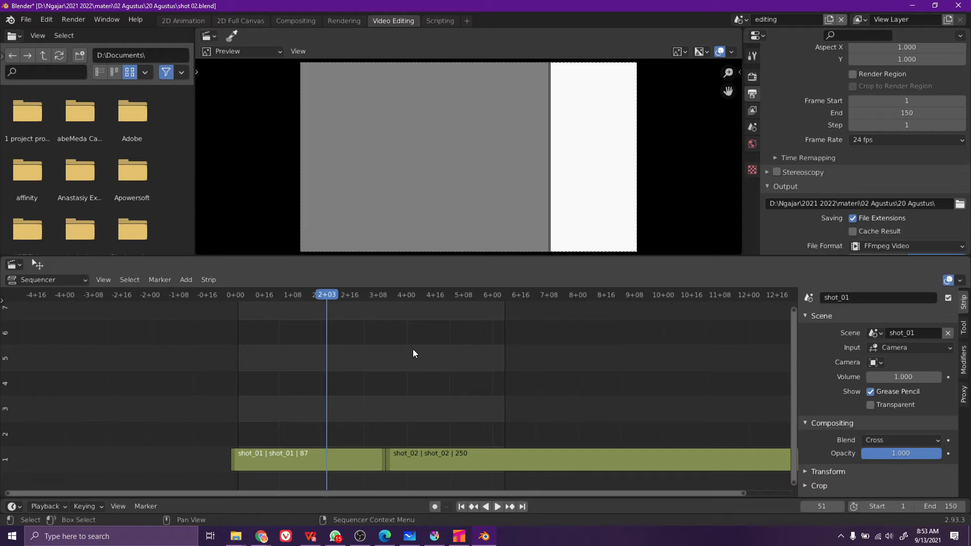
mouse_move(328, 299)
left_mouse_down()
mouse_move(269, 304)
mouse_move(472, 353)
mouse_move(378, 347)
mouse_move(460, 360)
left_mouse_up()
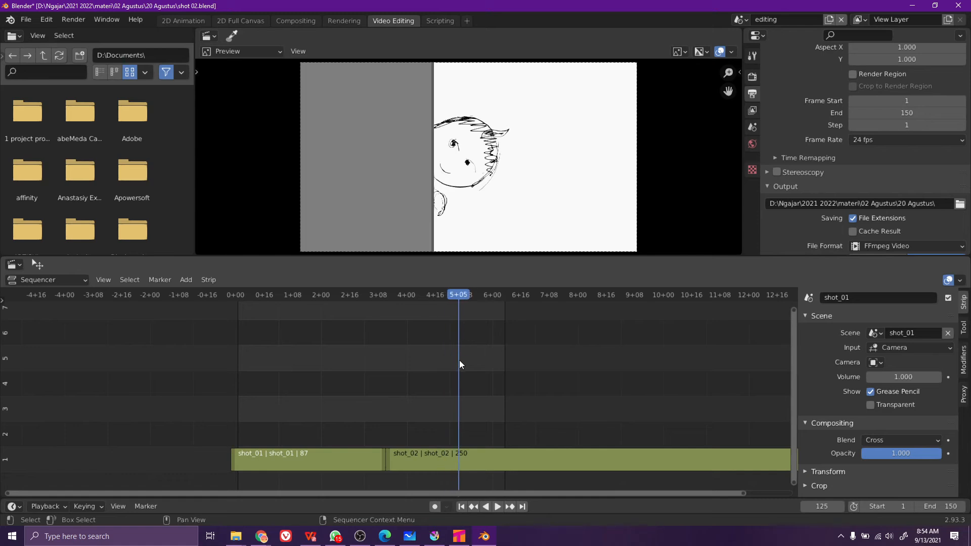
left_click_drag(459, 300, 405, 347)
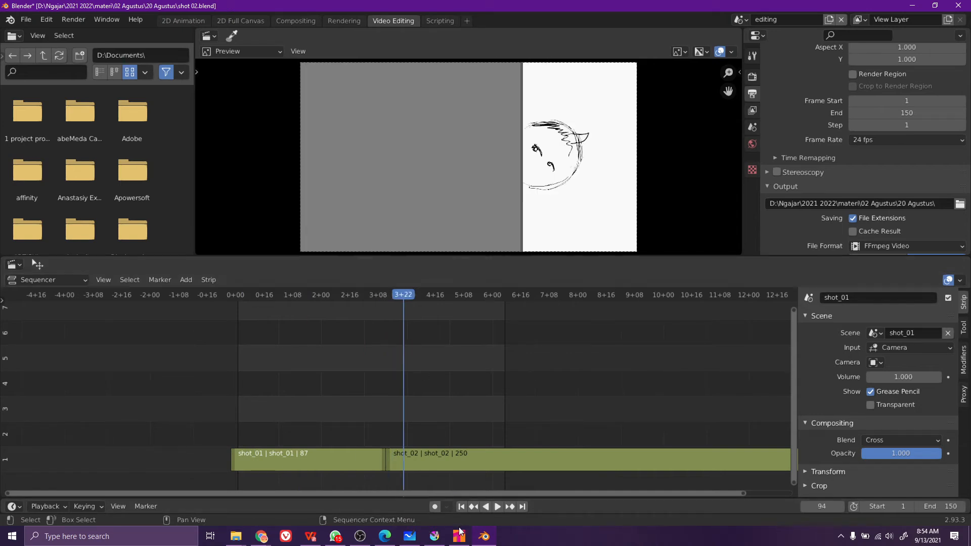
mouse_move(458, 543)
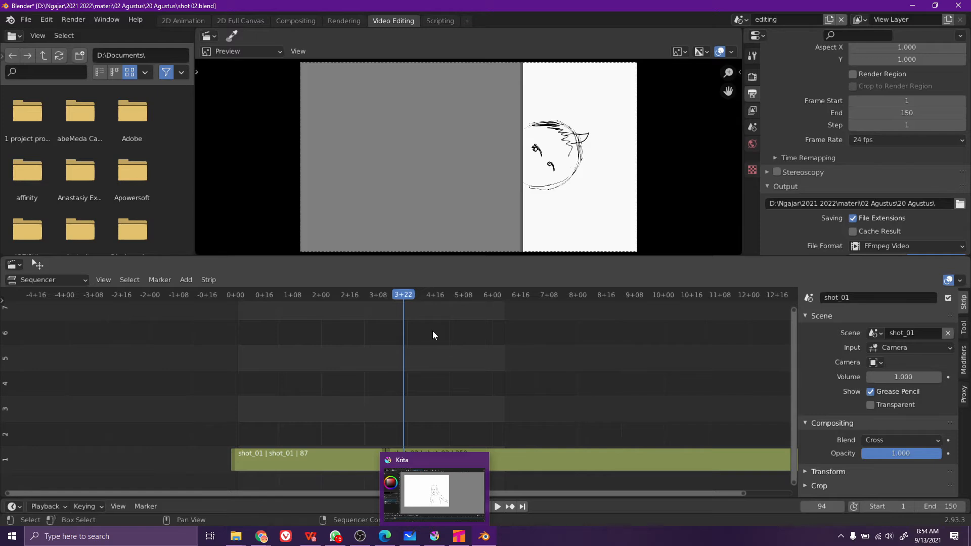
left_click(281, 310)
key("space")
left_click_drag(282, 310, 401, 362)
Switch to Krita's storyboard, the software list in Microsoft Whiteboard and finally Tahoma2D, scrubbing its timeline back to frame 1
left_click(435, 536)
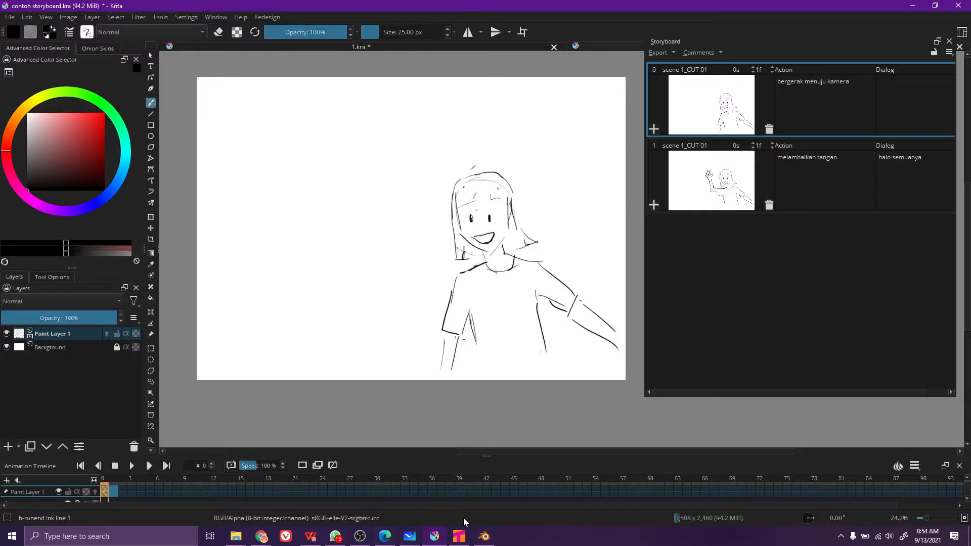
left_click(410, 536)
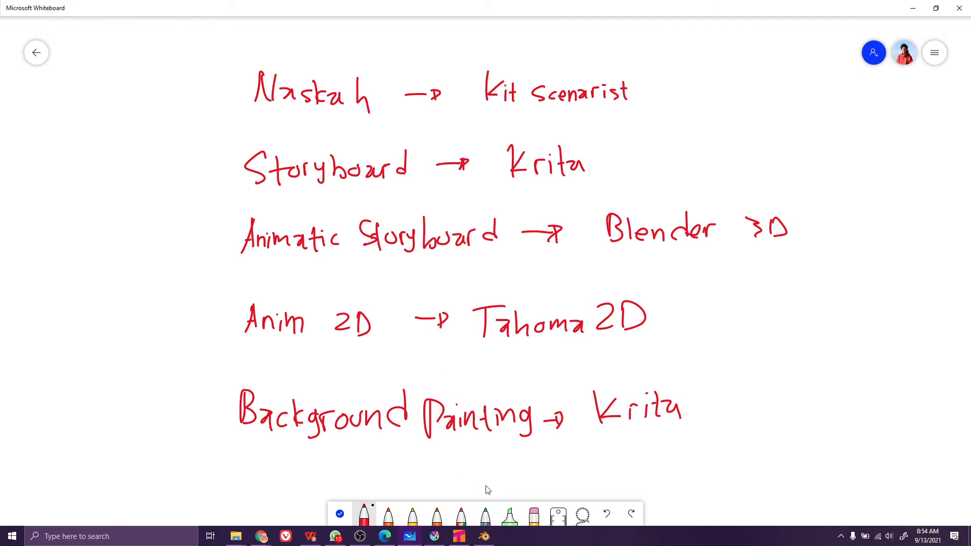
left_click(459, 536)
mouse_move(496, 383)
left_mouse_down()
mouse_move(236, 384)
mouse_move(357, 387)
mouse_move(178, 413)
left_mouse_up()
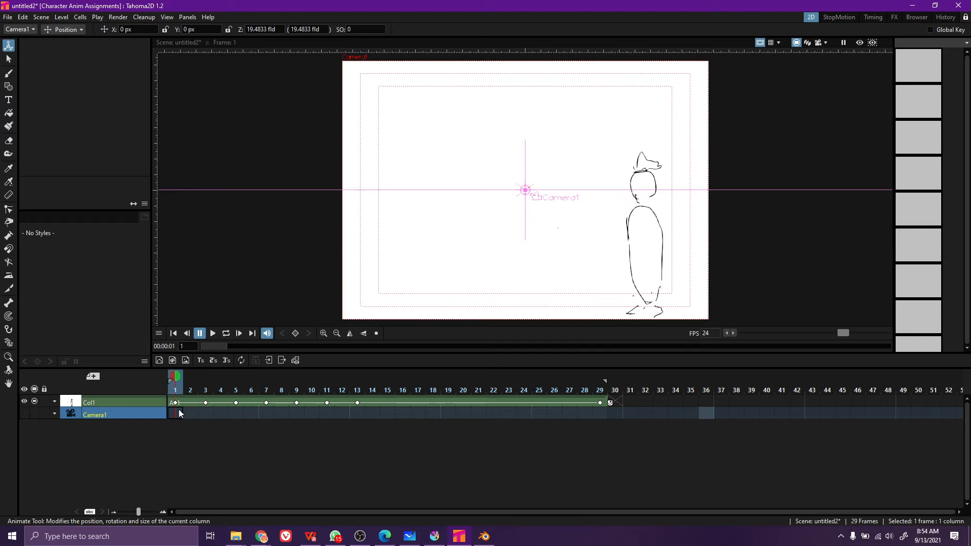
Load the "01 The Surprised Take" scene from the project's scenes folder without saving current changes, and return to the 2D room
left_click(917, 18)
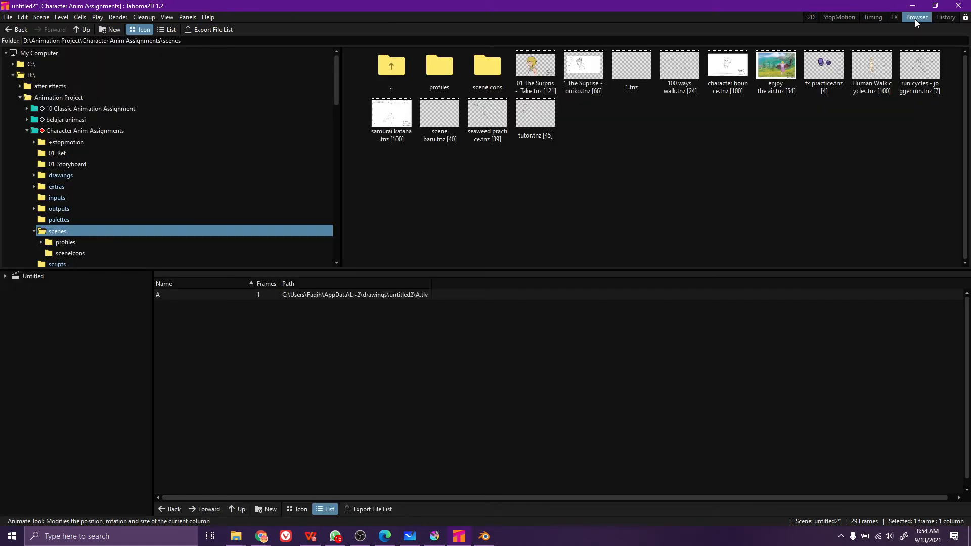
double_click(537, 70)
left_click(530, 277)
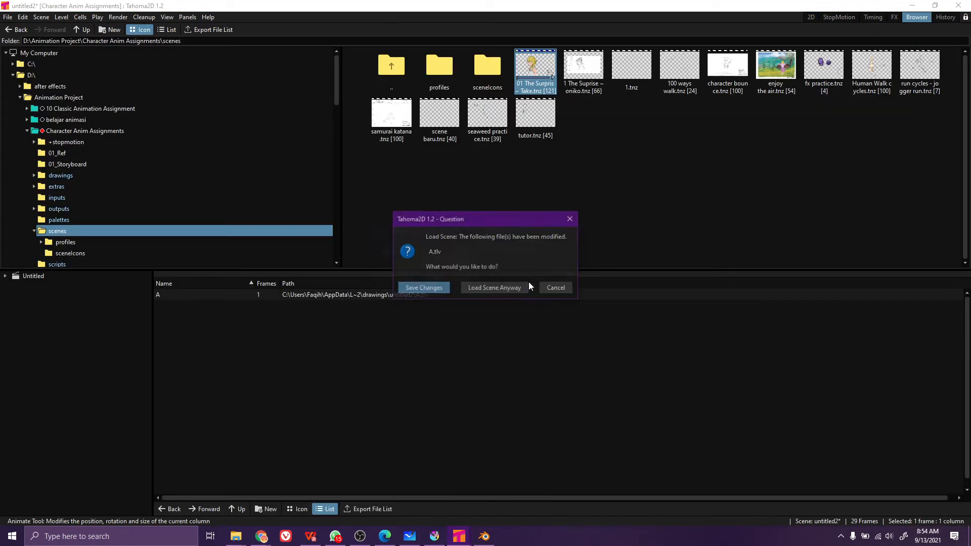
left_click(499, 287)
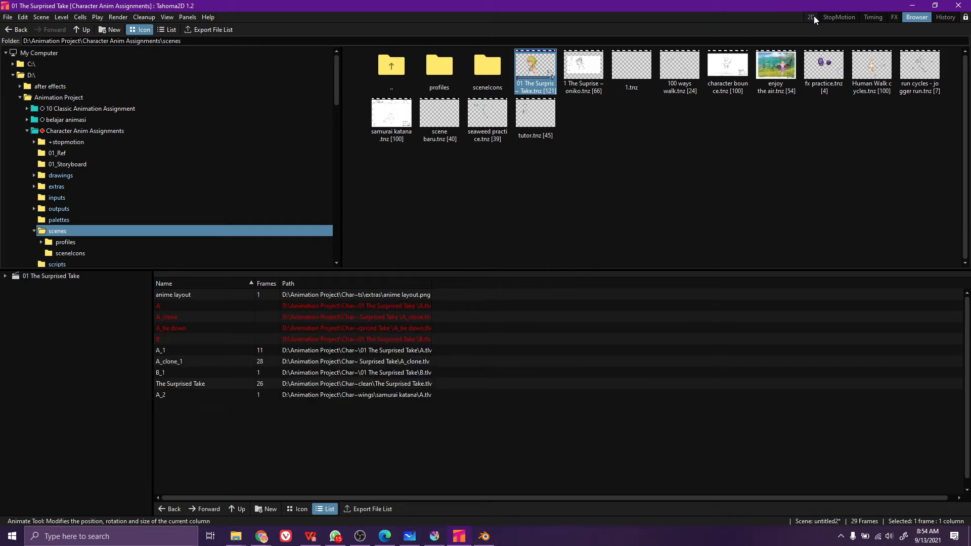
left_click(811, 17)
Hide Col6 and Col7 in the viewer, show Col2 in both viewer and preview, and play its rough drawings in a loop
left_click(34, 414)
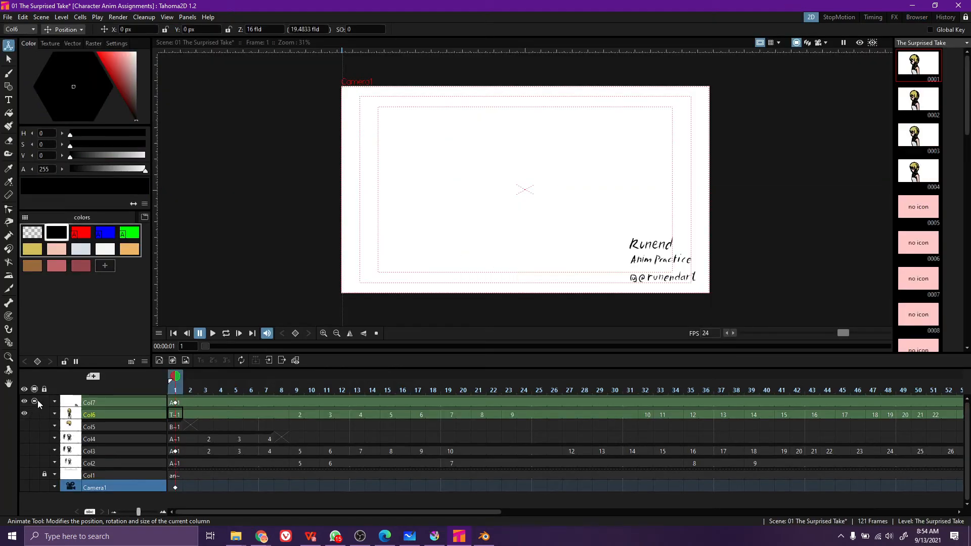
left_click(35, 463)
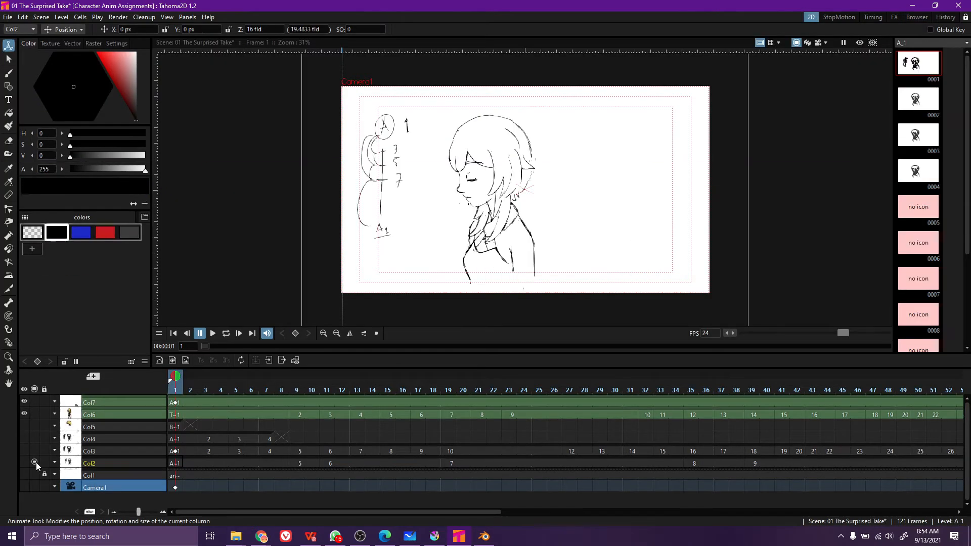
mouse_move(178, 395)
left_mouse_down()
mouse_move(271, 394)
mouse_move(147, 397)
mouse_move(402, 393)
left_mouse_up()
mouse_move(473, 432)
left_mouse_down()
mouse_move(747, 441)
mouse_move(126, 433)
left_mouse_up()
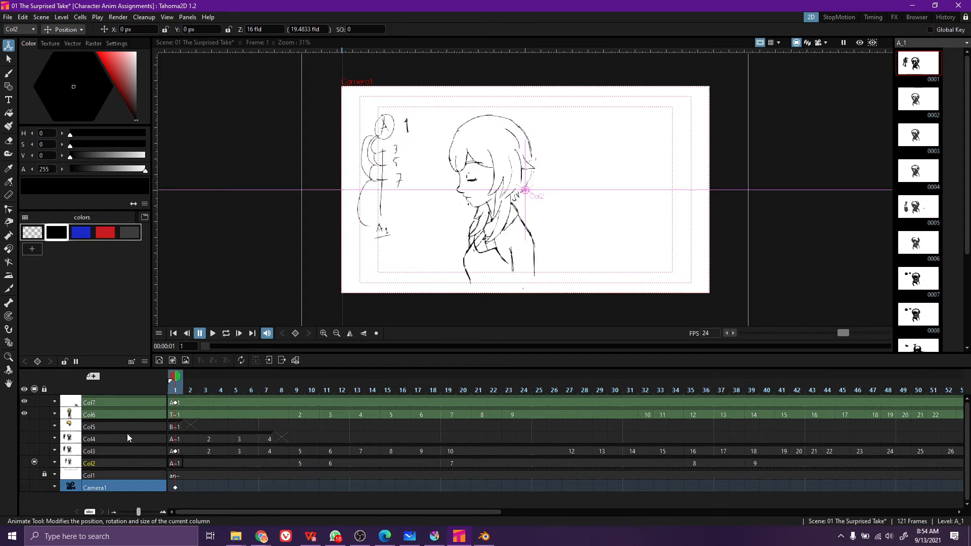
left_click(23, 461)
key("p")
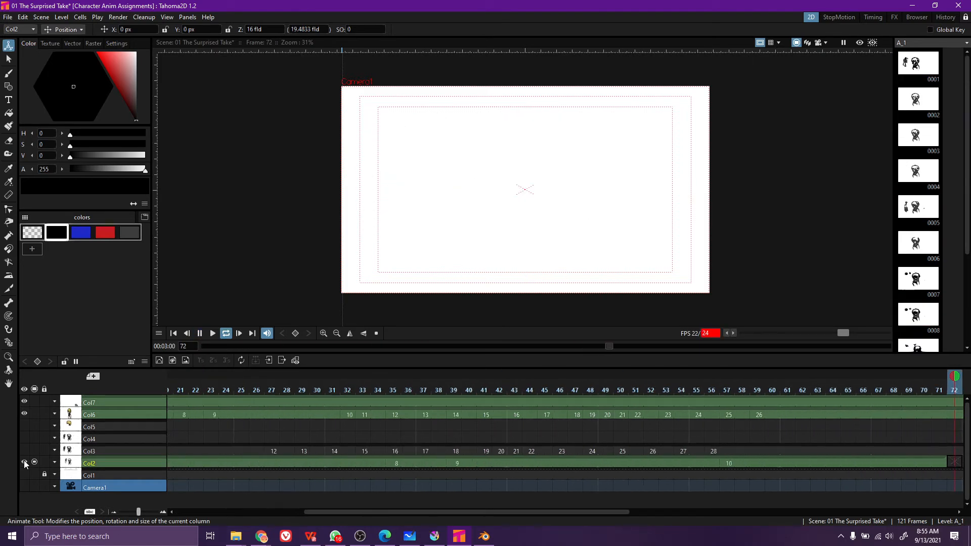
key("l")
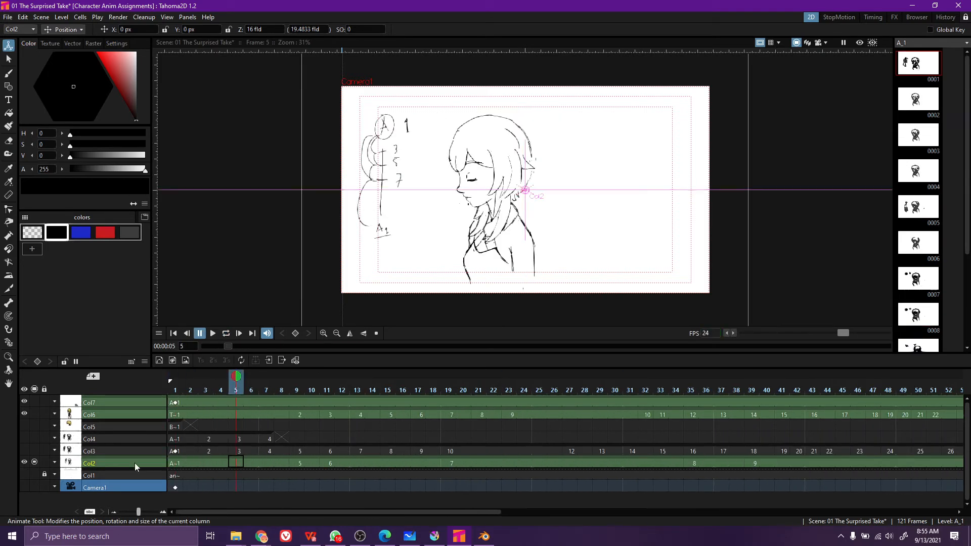
Hide Col2 and show Col3 in the preview and, at full opacity, in the viewer
left_click(34, 462)
left_click(24, 462)
left_click(34, 450)
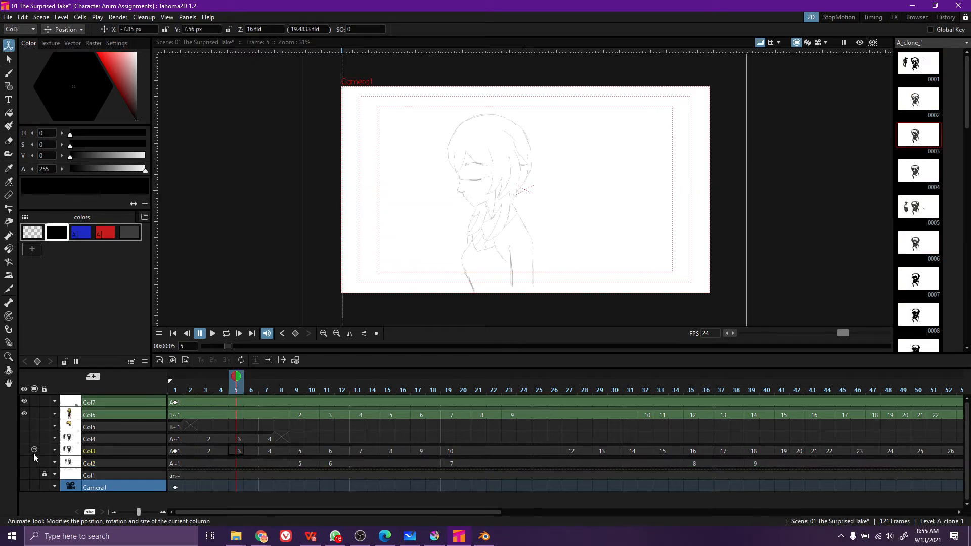
left_click(24, 451)
left_click(52, 451)
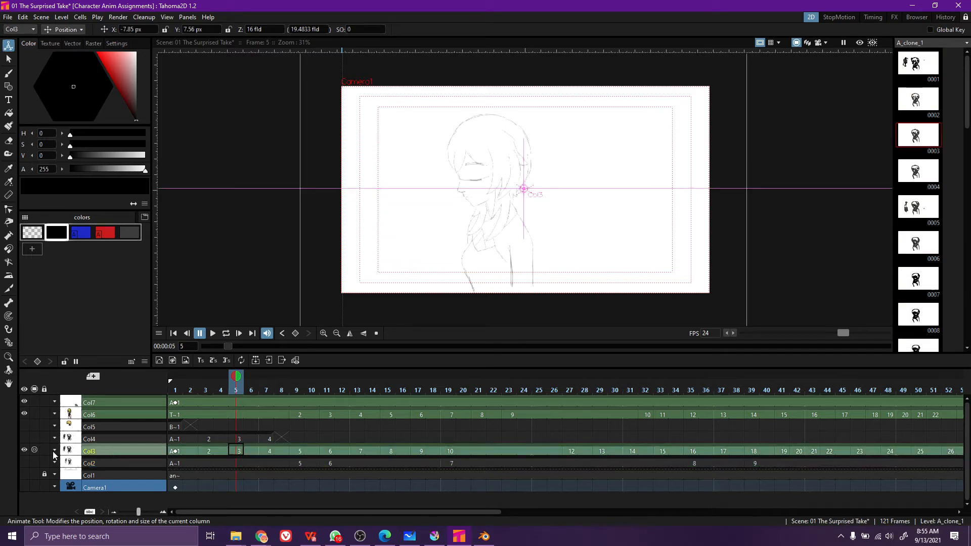
left_click(54, 450)
left_click_drag(117, 464, 133, 461)
left_click(120, 450)
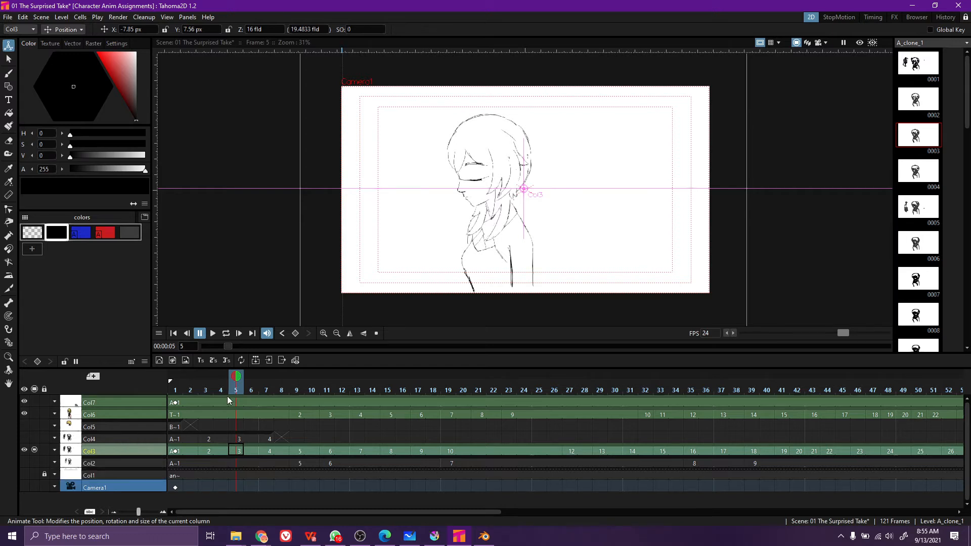
Scrub back to frame 1, play Col3's tied-down line drawings in a loop, and stop the playback
left_click_drag(233, 394, 169, 391)
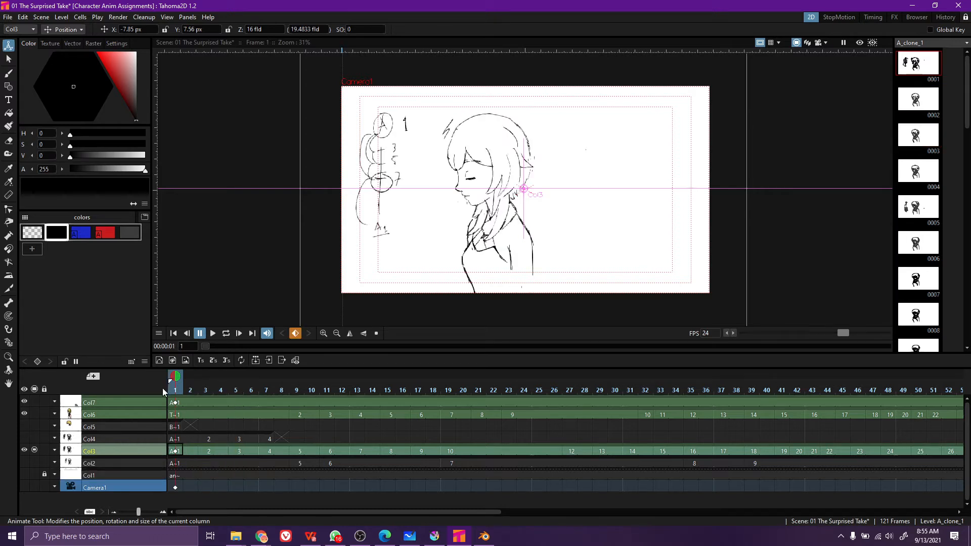
key("l")
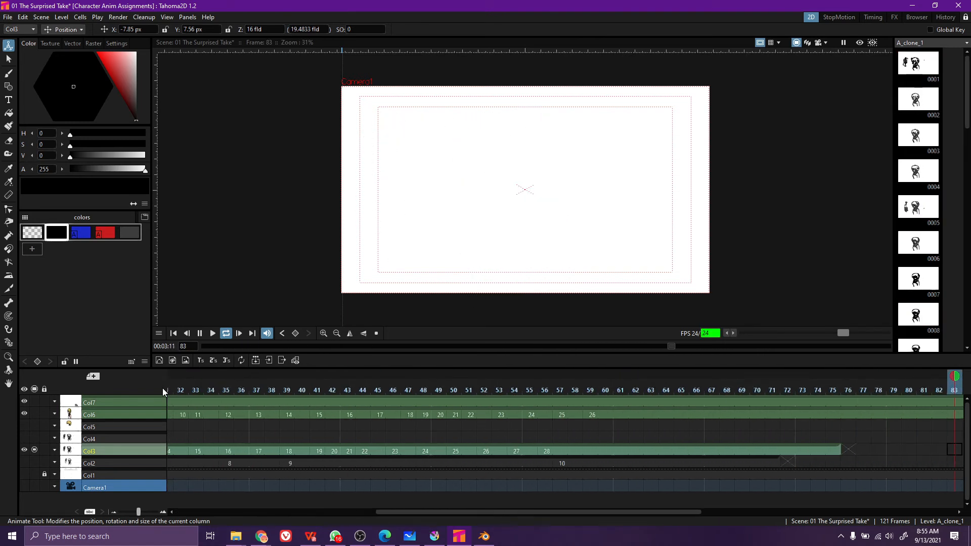
key("l")
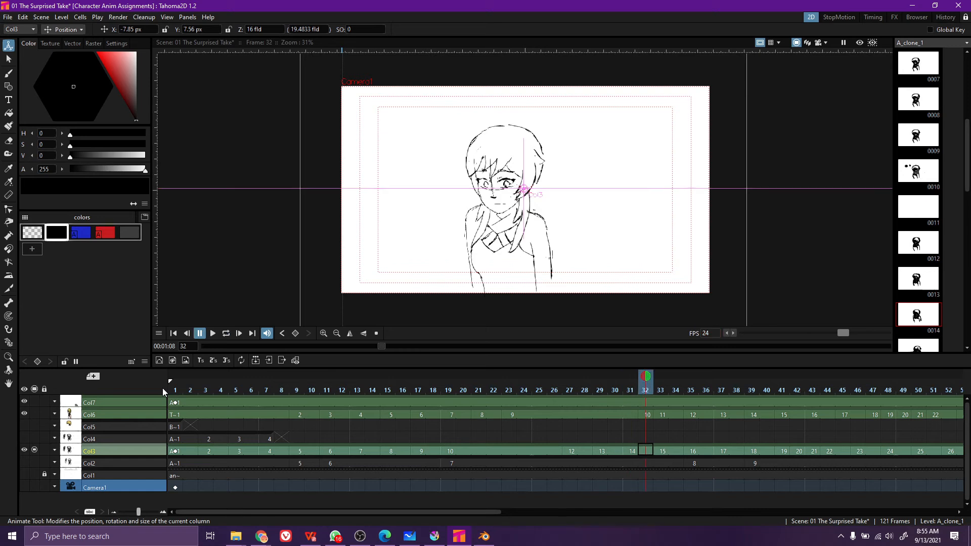
Hide Col3 in the viewer and preview, show Col6's coloured drawings in the viewer, and scrub the timeline back to frame 2
left_click(34, 450)
left_click(24, 450)
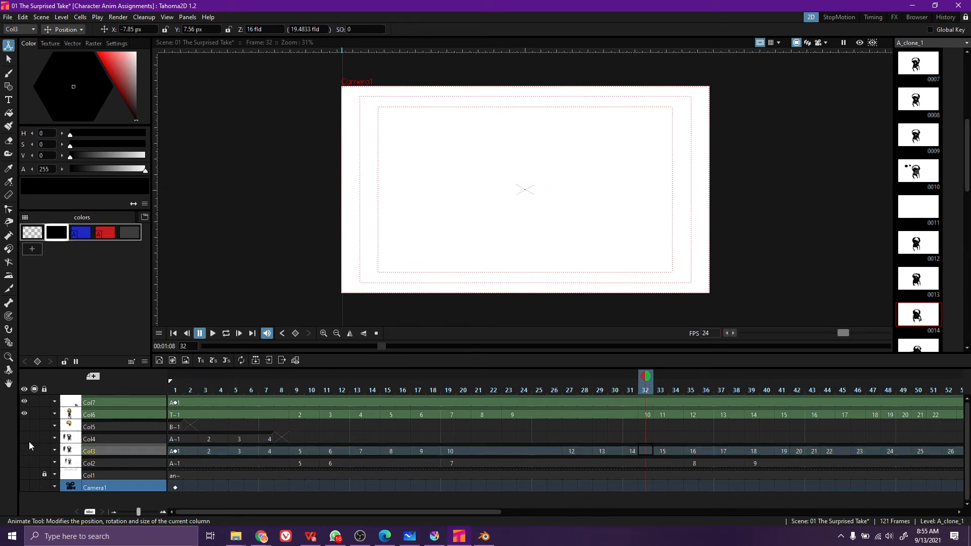
left_click(25, 439)
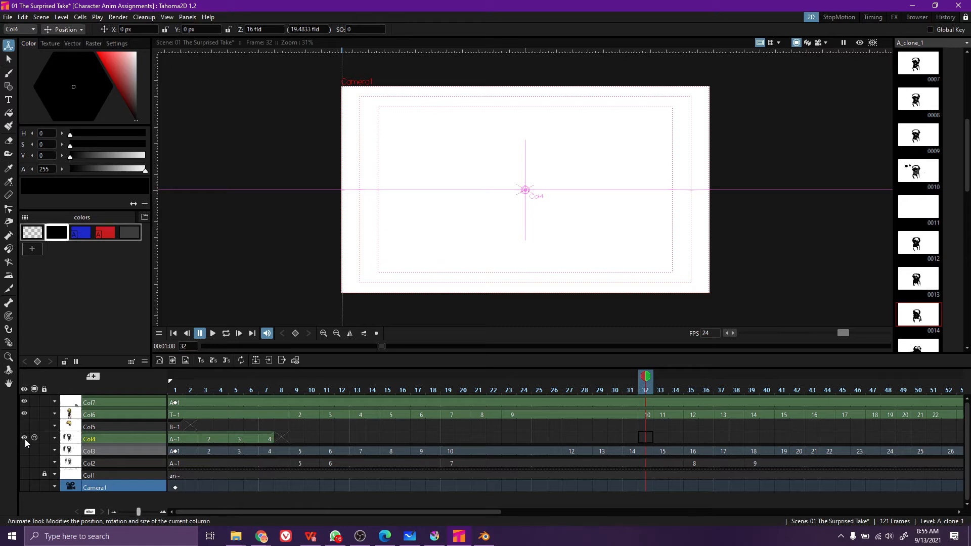
left_click(25, 439)
left_click(35, 439)
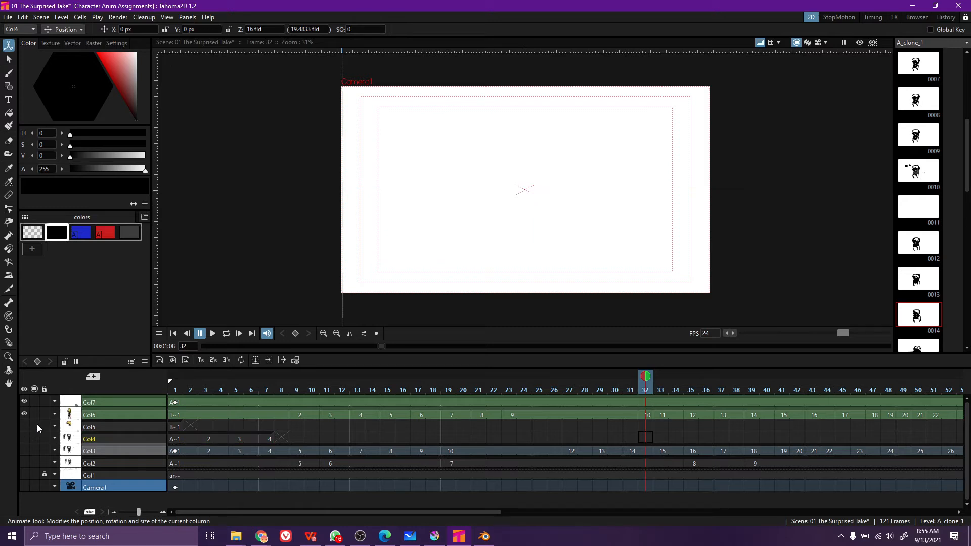
left_click(37, 424)
left_click(34, 414)
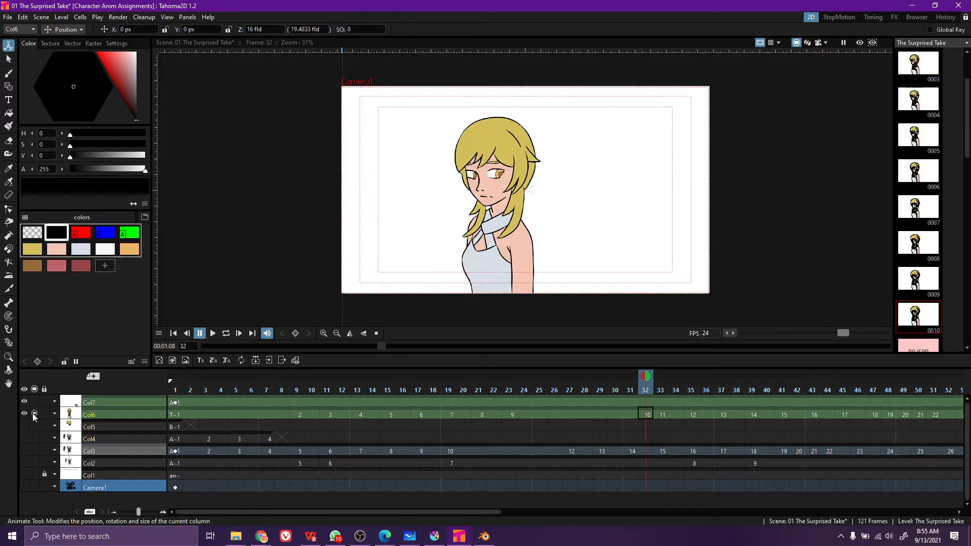
mouse_move(231, 392)
left_mouse_down()
mouse_move(161, 387)
mouse_move(417, 387)
mouse_move(173, 393)
mouse_move(332, 401)
mouse_move(185, 403)
left_mouse_up()
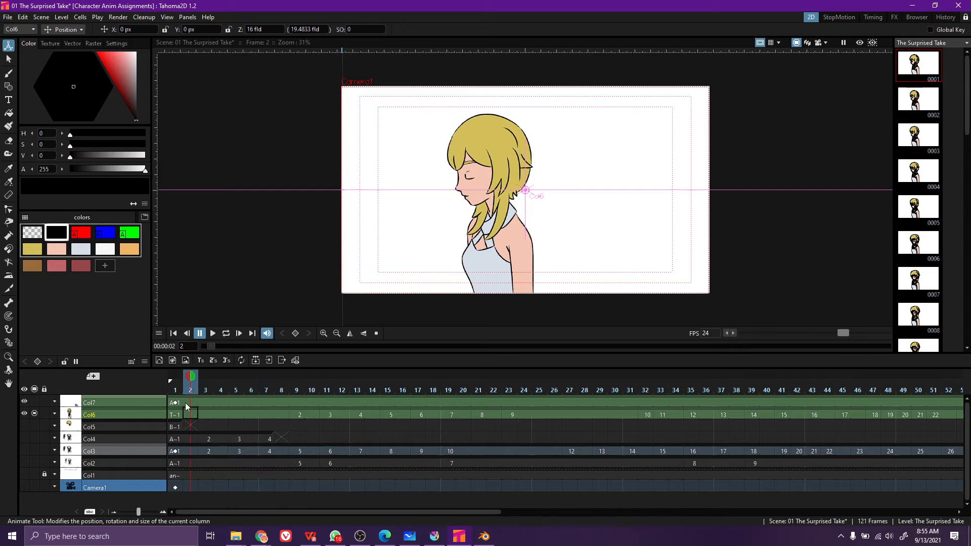
scroll(449, 223, "up", 2)
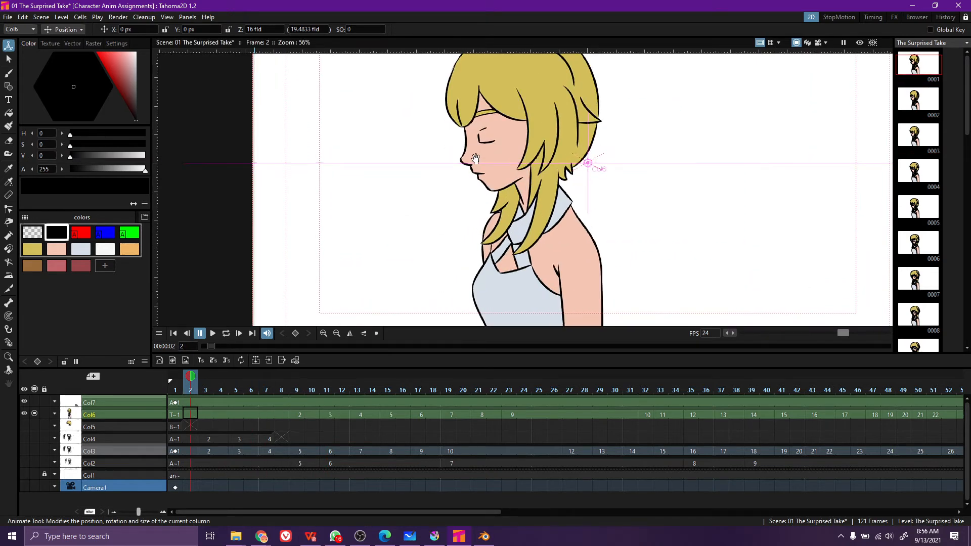
Scrub through the surprised-take character animation and examine the head turn and the poses in the middle frames
left_click_drag(475, 158, 466, 227)
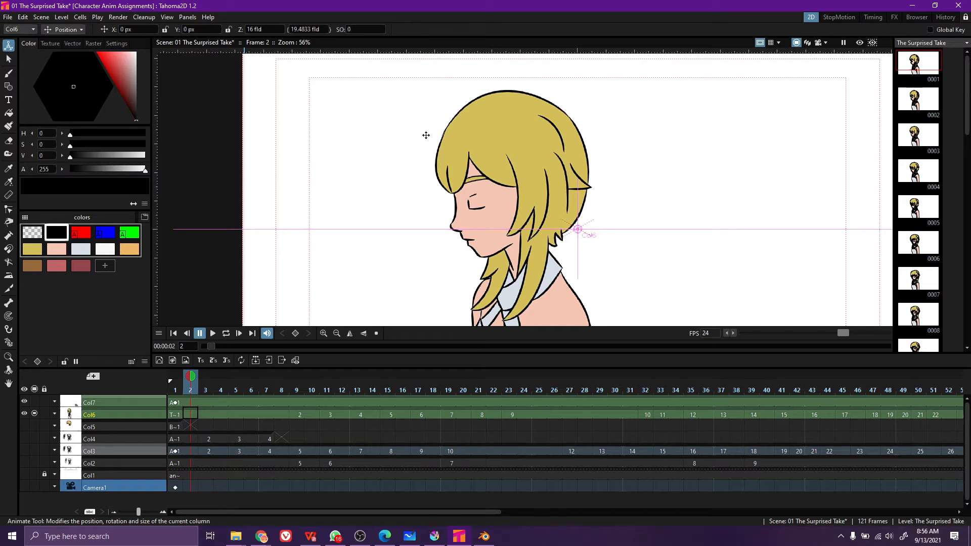
left_click_drag(192, 390, 676, 389)
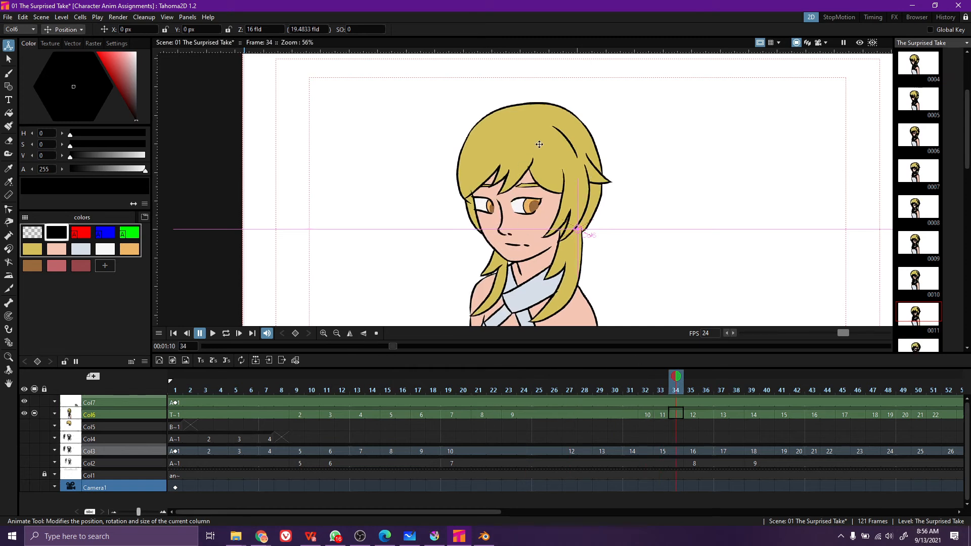
left_click_drag(588, 256, 512, 215)
left_click_drag(544, 278, 520, 258)
left_click_drag(675, 390, 888, 389)
left_click_drag(943, 376, 665, 372)
scroll(469, 218, "down", 3)
key("space")
left_click_drag(508, 221, 514, 261)
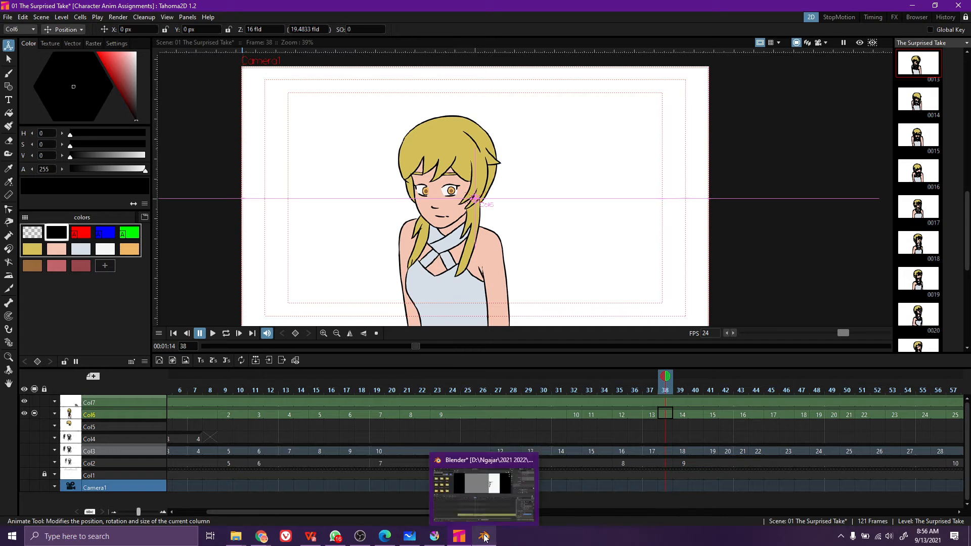
Switch to Microsoft Whiteboard, undo the stray pen stroke, leave drawing mode and view the Background Painting line
left_click(426, 490)
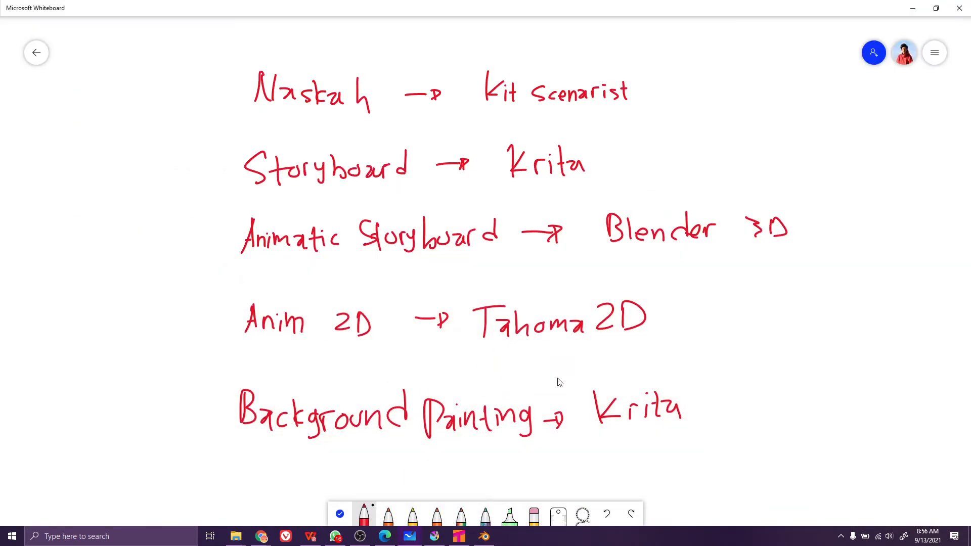
left_click_drag(728, 401, 722, 362)
key("ctrl+z")
left_click(340, 514)
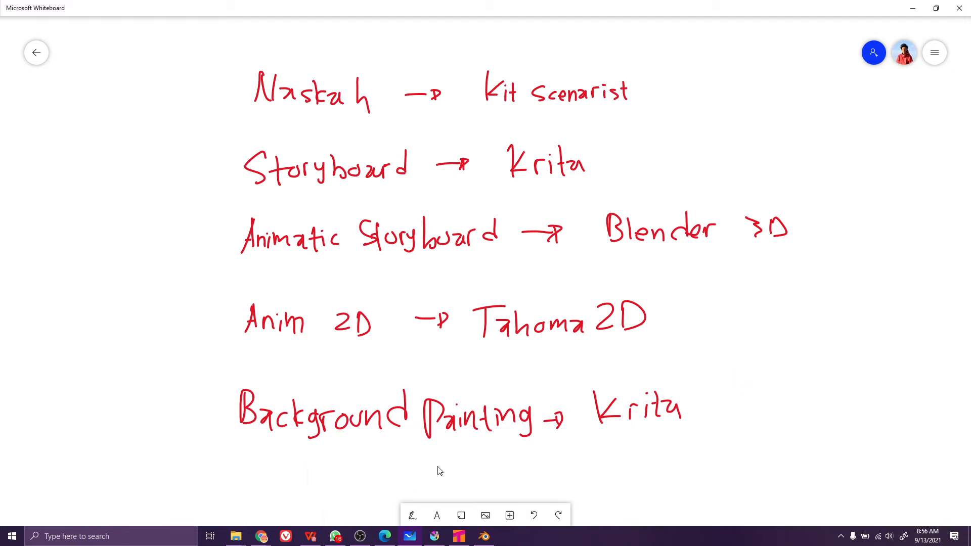
left_click_drag(438, 464, 438, 384)
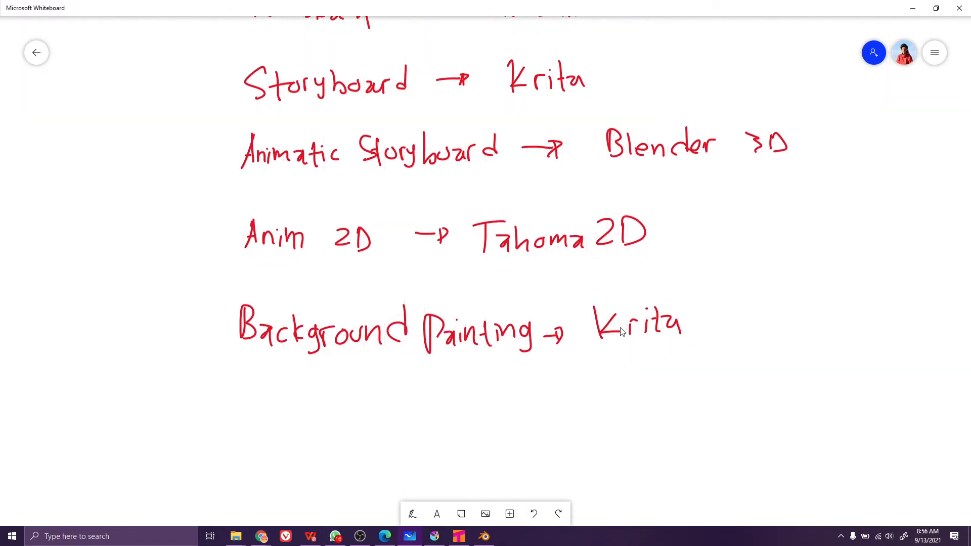
Switch to Krita, view the tree landscape 1.kra and open the recent file digital painting.kra
left_click(435, 536)
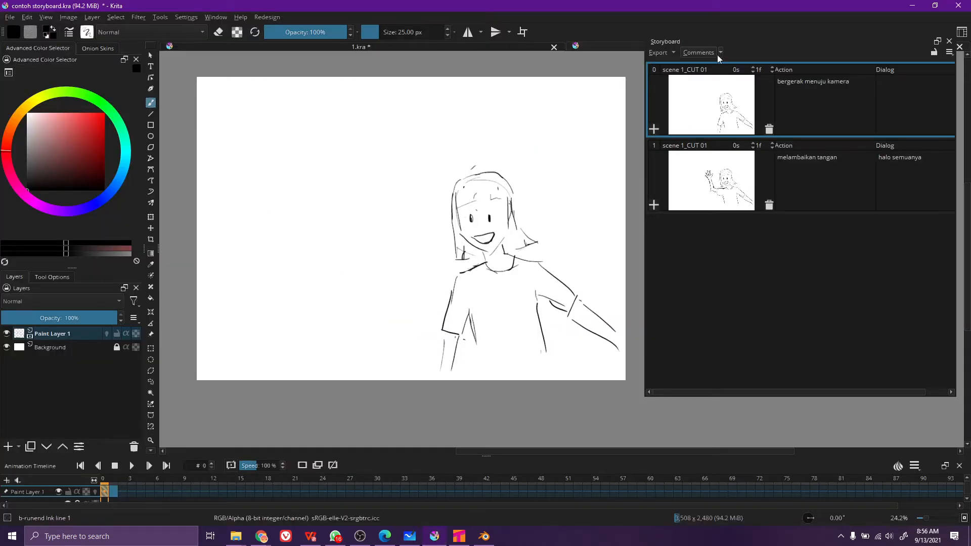
left_click(432, 47)
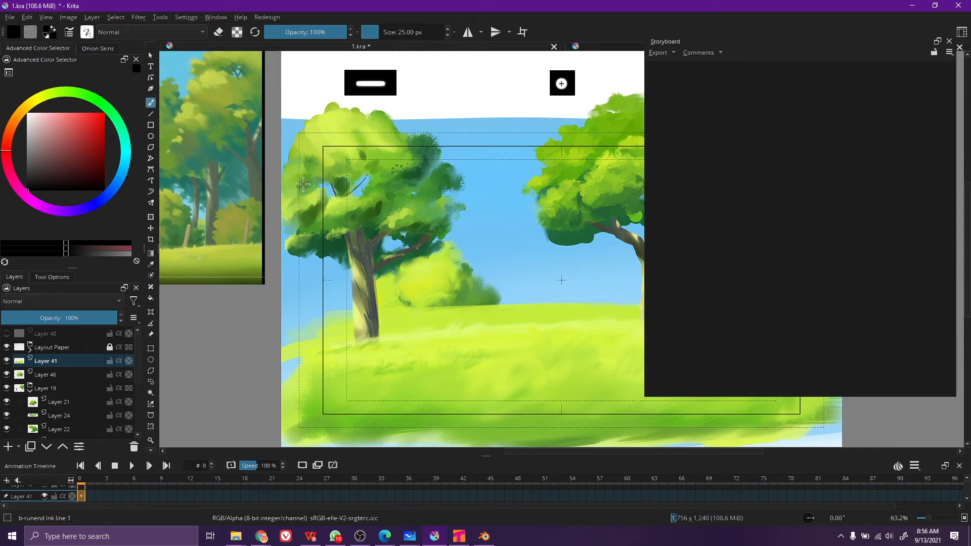
left_click(7, 19)
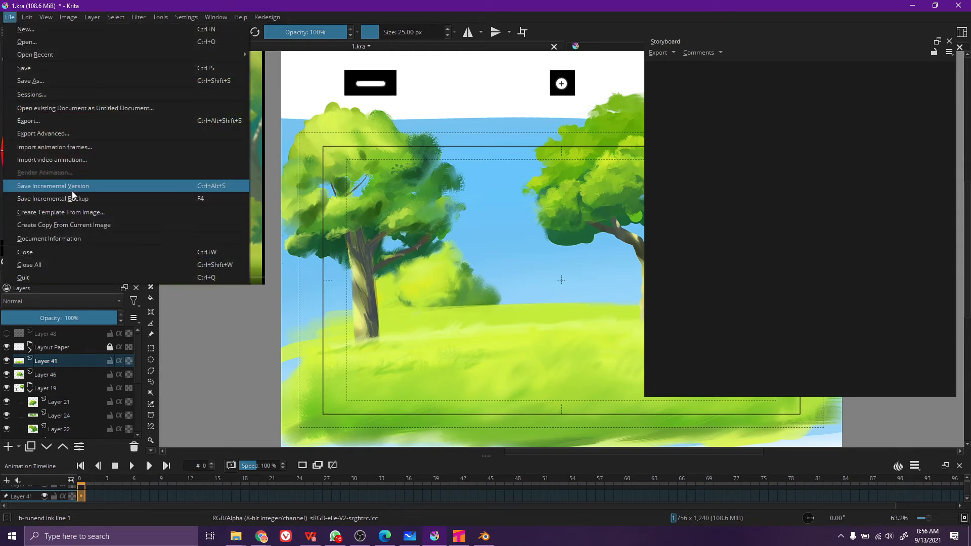
mouse_move(141, 56)
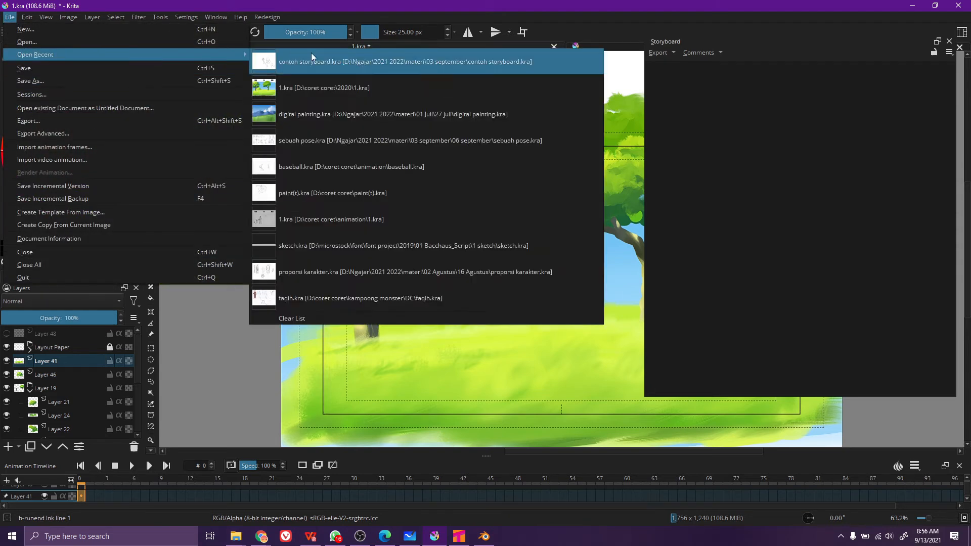
left_click(319, 114)
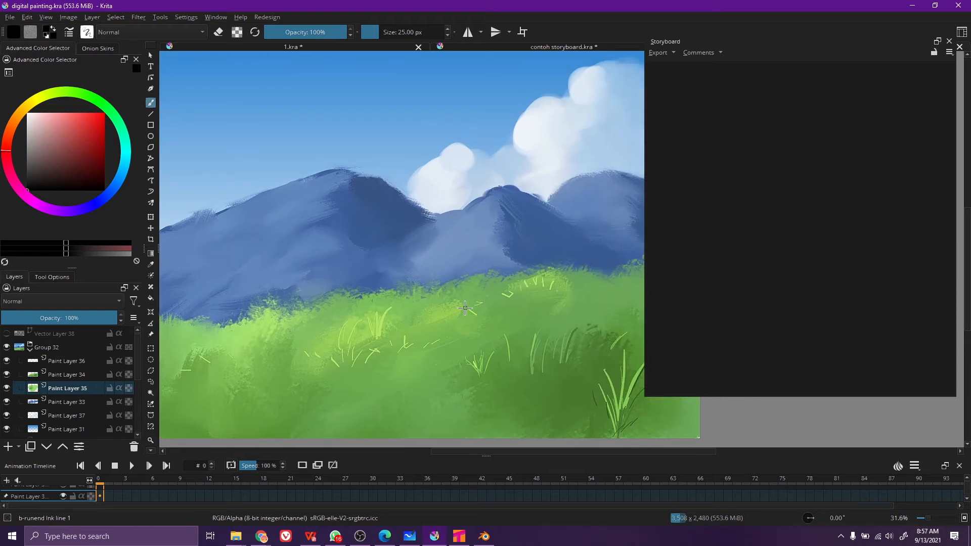
Switch to Blender to view the shot strips in the sequencer, and return to the landscape painting in Krita
left_click(481, 535)
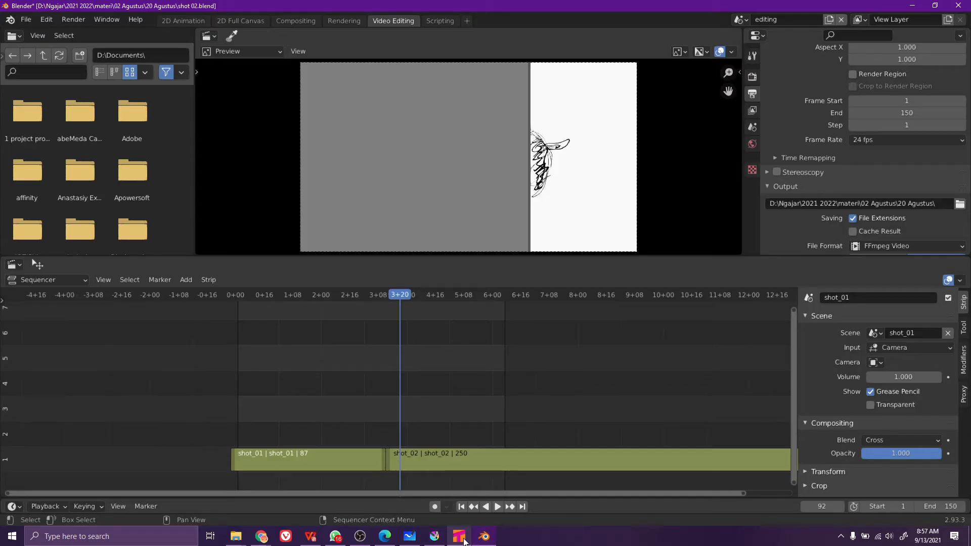
mouse_move(464, 541)
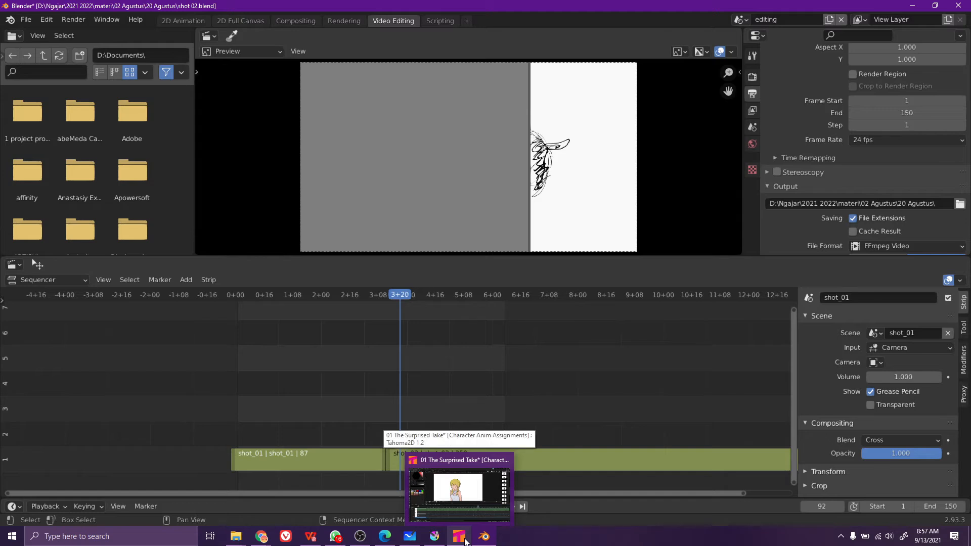
left_click(439, 539)
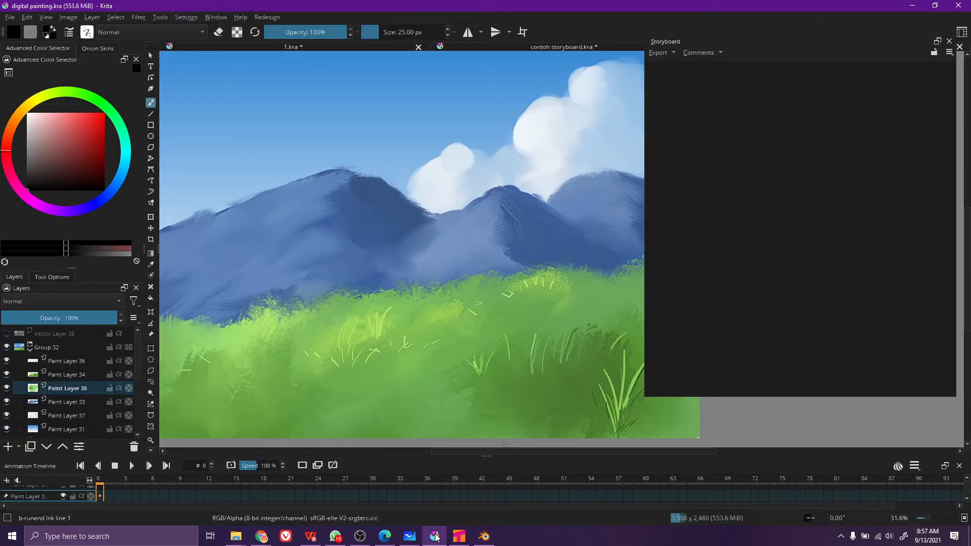
Switch to Microsoft Whiteboard and handwrite "Compositing → Blender 3D" in red below the Background Painting line
left_click(410, 537)
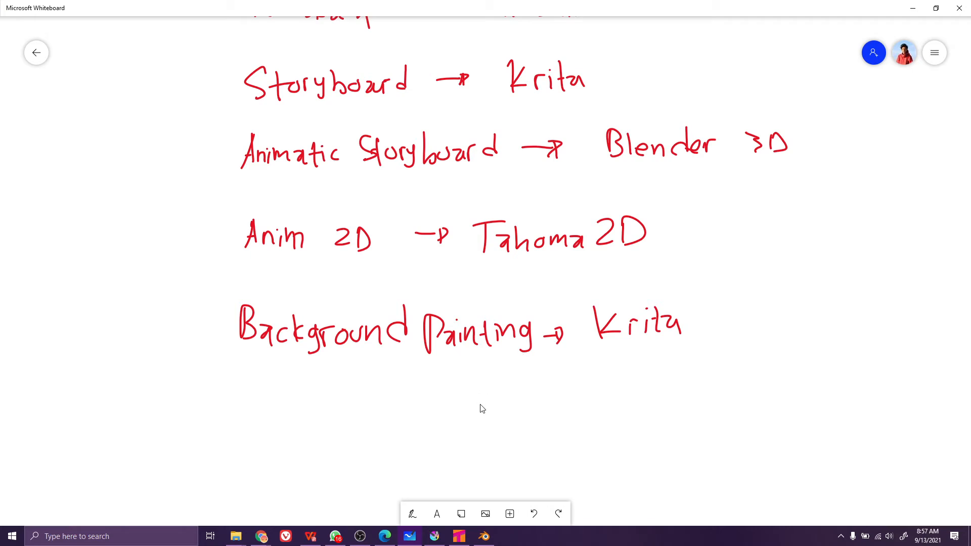
left_click_drag(448, 409, 451, 332)
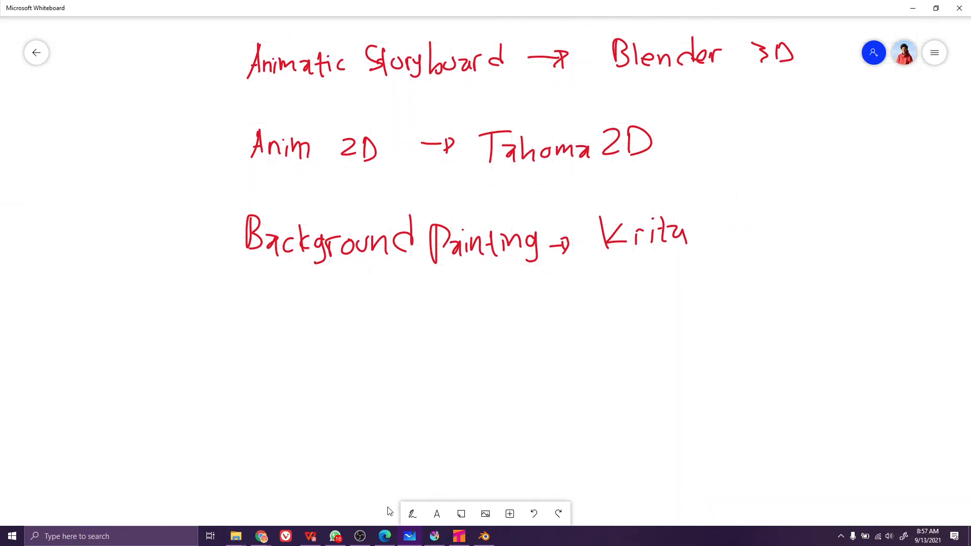
mouse_move(263, 331)
left_mouse_down()
mouse_move(313, 338)
mouse_move(349, 340)
mouse_move(350, 353)
mouse_move(365, 339)
mouse_move(362, 349)
mouse_move(373, 350)
mouse_move(374, 330)
mouse_move(381, 347)
mouse_move(398, 349)
mouse_move(408, 333)
mouse_move(404, 357)
left_mouse_up()
mouse_move(468, 346)
left_mouse_down()
mouse_move(547, 345)
mouse_move(561, 333)
mouse_move(553, 360)
mouse_move(588, 347)
mouse_move(655, 354)
mouse_move(700, 337)
mouse_move(704, 356)
left_mouse_up()
left_click_drag(722, 358, 728, 358)
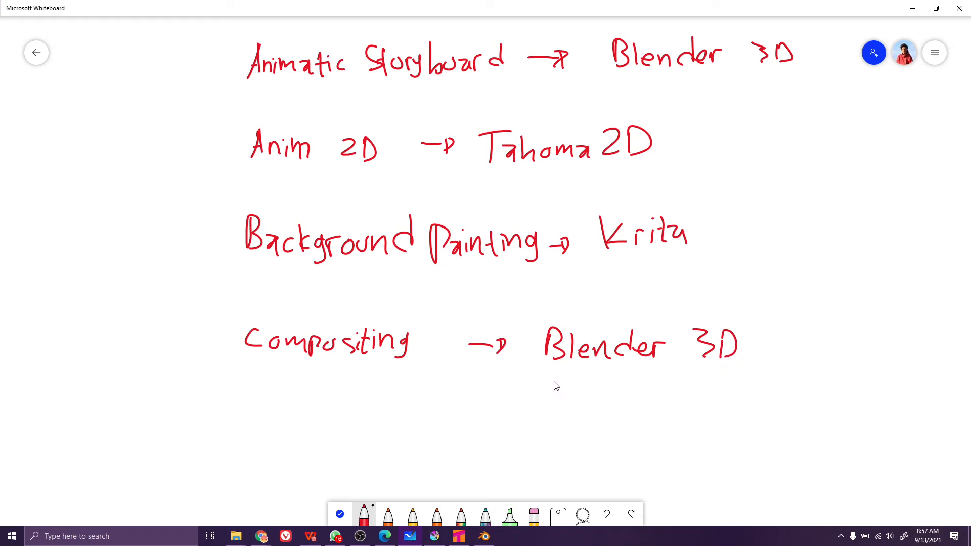
Handwrite "Tahoma 2D" beneath "Blender 3D" as a second compositing program
mouse_move(550, 382)
left_mouse_down()
mouse_move(549, 405)
mouse_move(564, 379)
mouse_move(575, 404)
mouse_move(603, 405)
mouse_move(608, 394)
left_mouse_up()
left_click_drag(615, 405, 638, 405)
mouse_move(656, 398)
left_mouse_down()
mouse_move(648, 405)
mouse_move(703, 407)
left_mouse_up()
left_click_drag(713, 389, 714, 409)
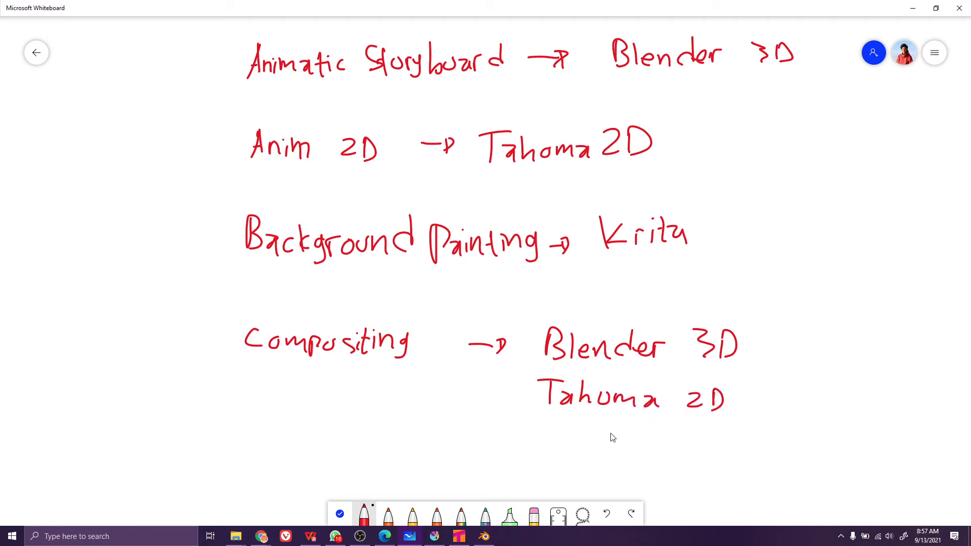
Handwrite "After Effects" beneath "Tahoma 2D" as the third compositing program
mouse_move(556, 426)
left_mouse_down()
mouse_move(542, 457)
mouse_move(563, 443)
mouse_move(570, 460)
left_mouse_up()
left_click(573, 436)
left_click_drag(565, 447, 586, 459)
mouse_move(583, 447)
left_mouse_down()
mouse_move(606, 454)
mouse_move(624, 438)
mouse_move(647, 456)
mouse_move(659, 437)
left_mouse_up()
left_click_drag(648, 448, 663, 462)
mouse_move(686, 437)
left_mouse_down()
mouse_move(674, 460)
mouse_move(687, 448)
left_mouse_up()
left_click_drag(684, 450, 707, 460)
mouse_move(719, 437)
left_mouse_down()
mouse_move(716, 463)
mouse_move(722, 444)
mouse_move(724, 456)
left_mouse_up()
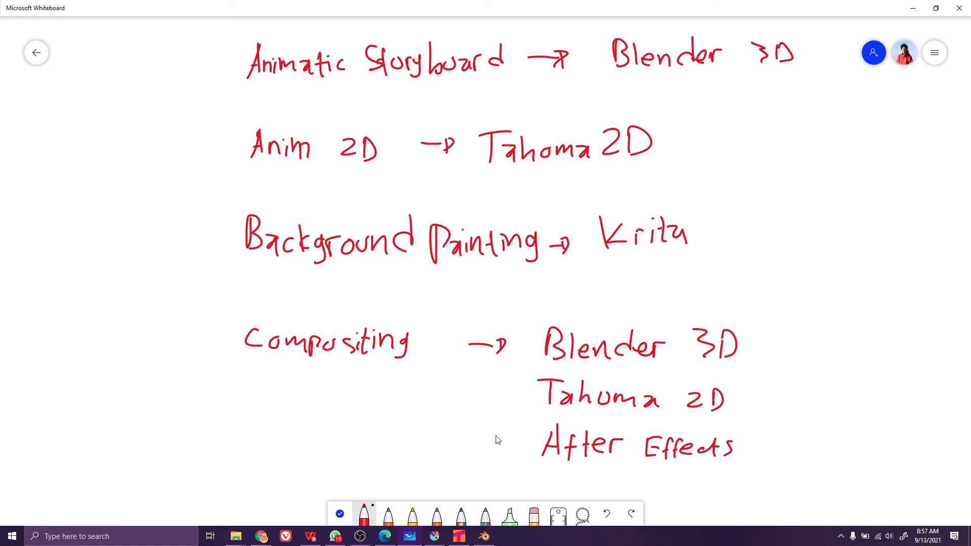
Switch to the File Explorer window showing the 20 Agustus folder and go up to the parent 02 Agustus folder
left_click(236, 536)
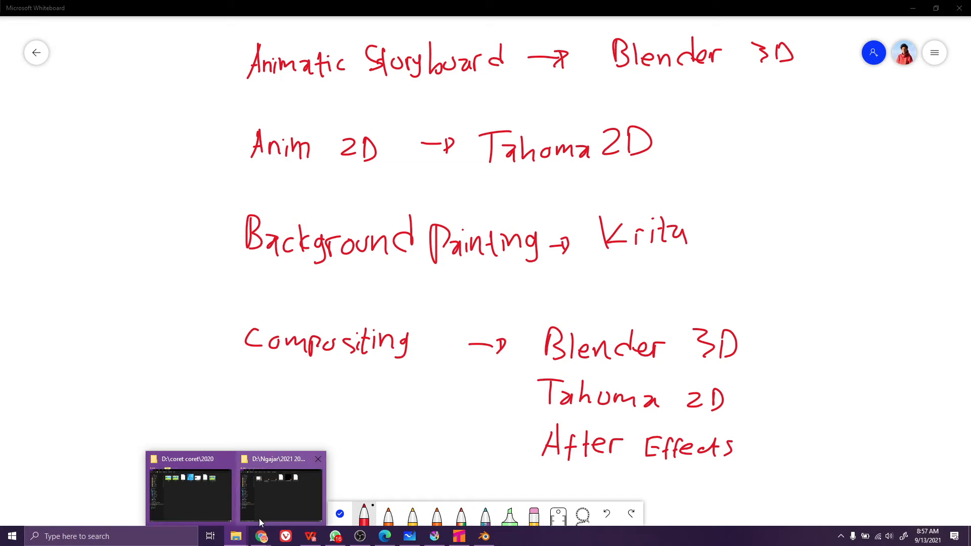
mouse_move(282, 496)
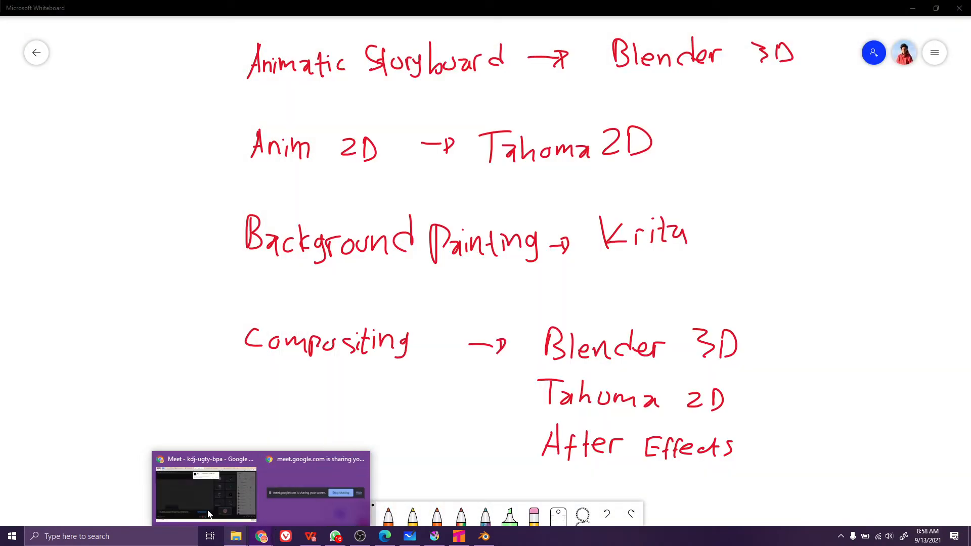
left_click(219, 484)
left_click(585, 97)
mouse_move(236, 536)
mouse_move(180, 487)
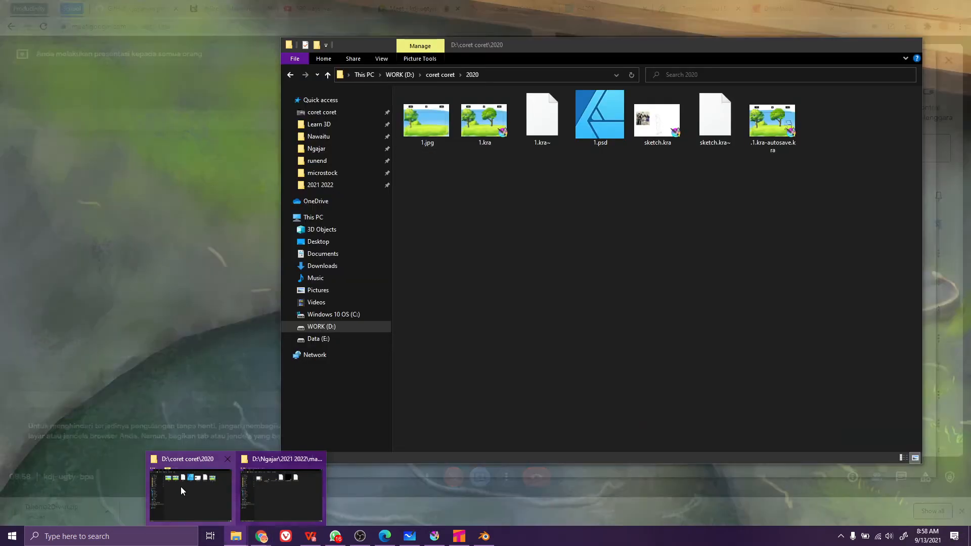
left_click(265, 488)
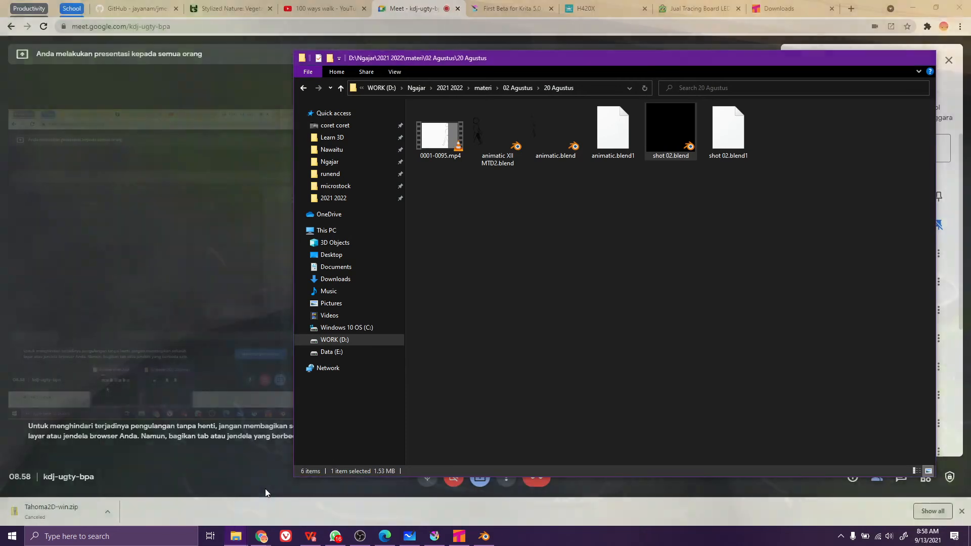
left_click(513, 89)
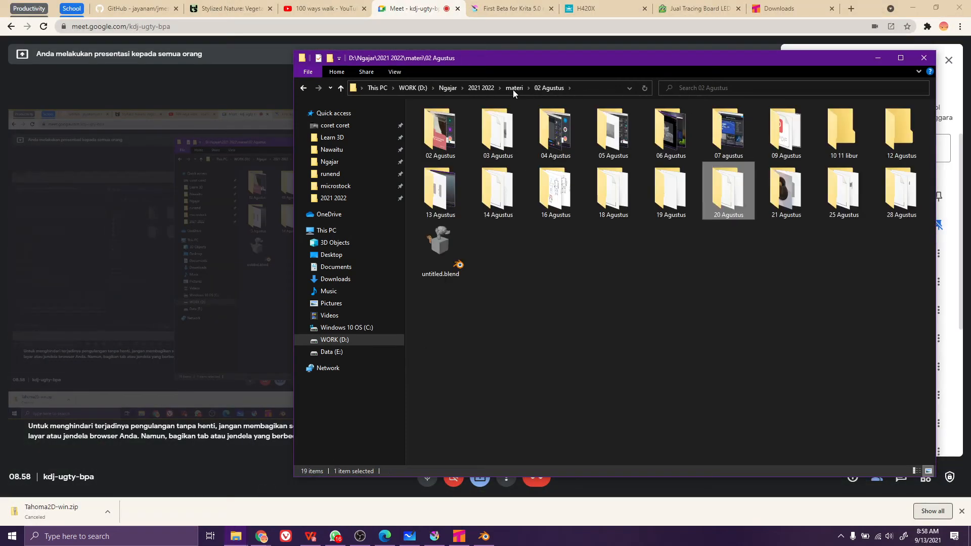
Look through the dated subfolders of 02 Agustus, including 02 and 04 Agustus, and open the 05 Agustus folder
left_click(646, 289)
left_click(551, 198)
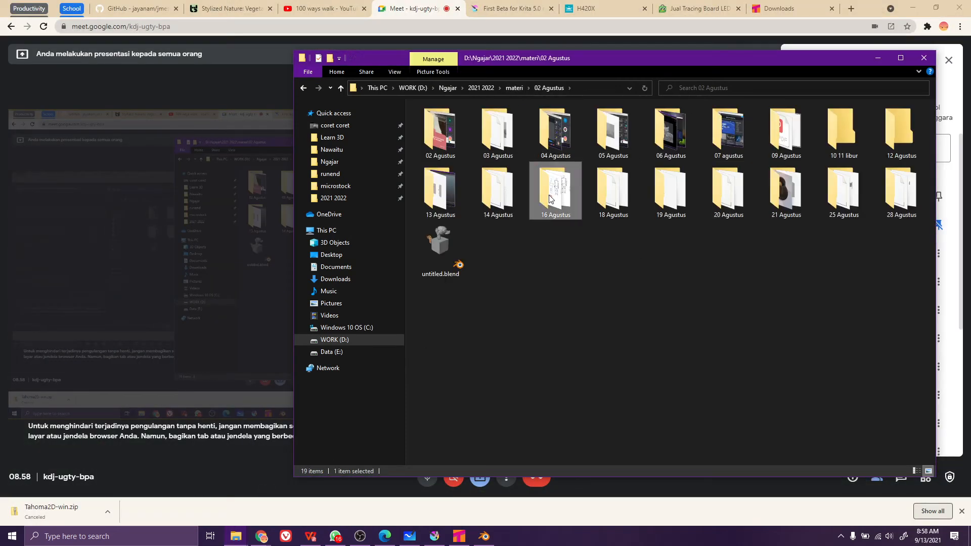
left_click(498, 133)
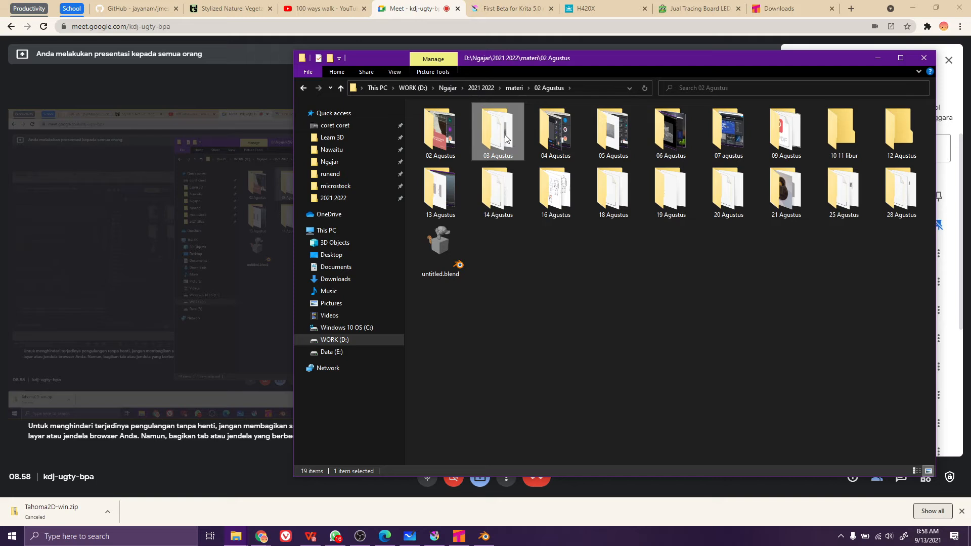
left_click(557, 135)
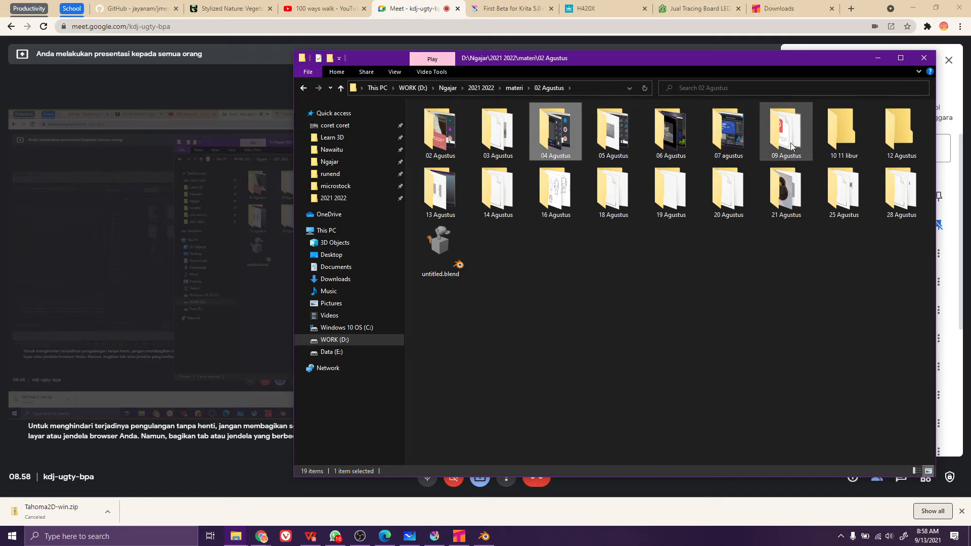
left_click(574, 243)
double_click(458, 146)
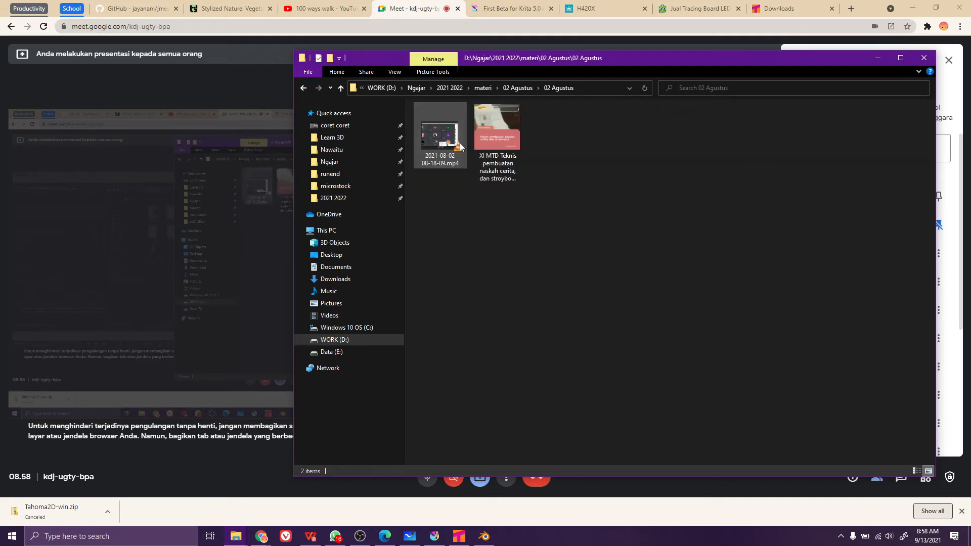
key("alt+Left")
double_click(563, 127)
key("alt+Left")
double_click(625, 128)
key("alt+Left")
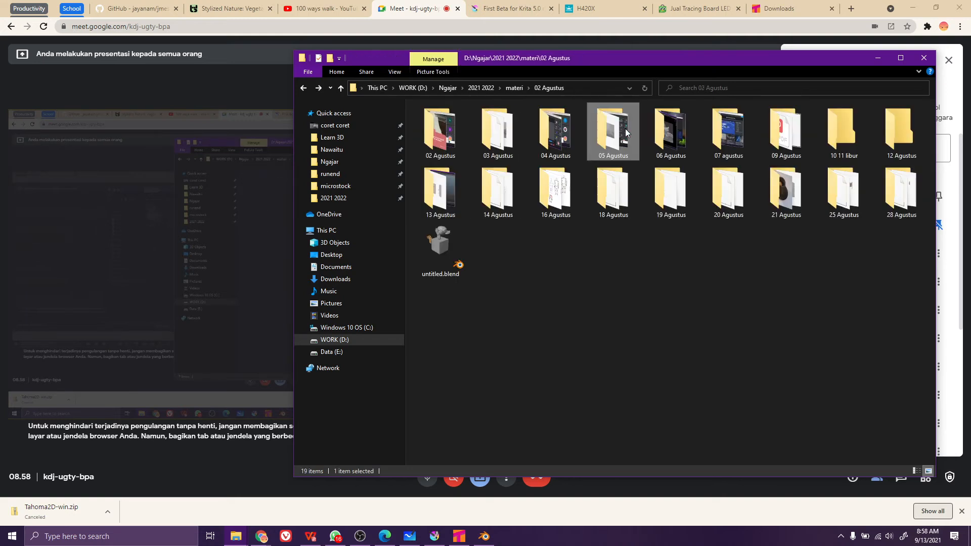
double_click(625, 129)
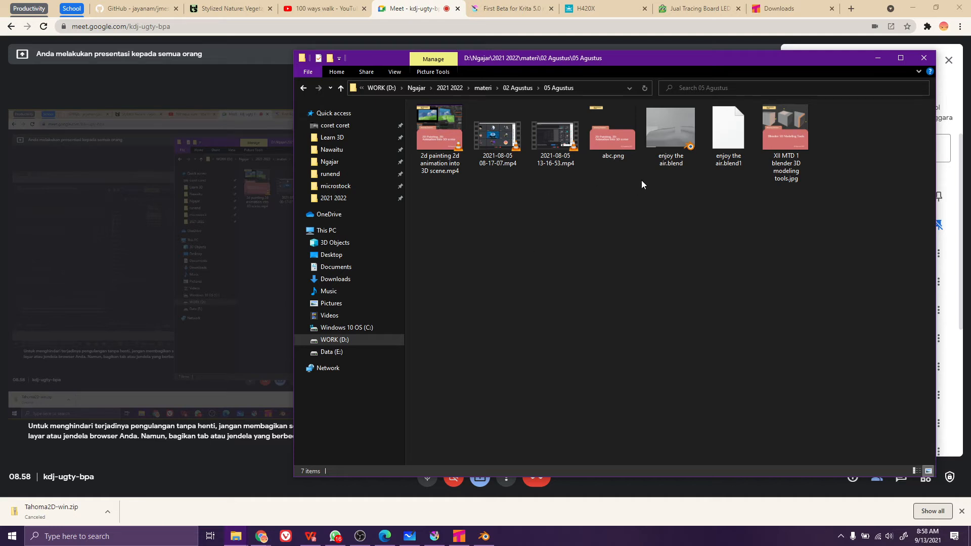
Open the file enjoy the air.blend from the 05 Agustus folder in Blender
left_click(435, 537)
left_click(435, 538)
left_click_drag(669, 125, 419, 346)
left_click(419, 346)
left_click(503, 287)
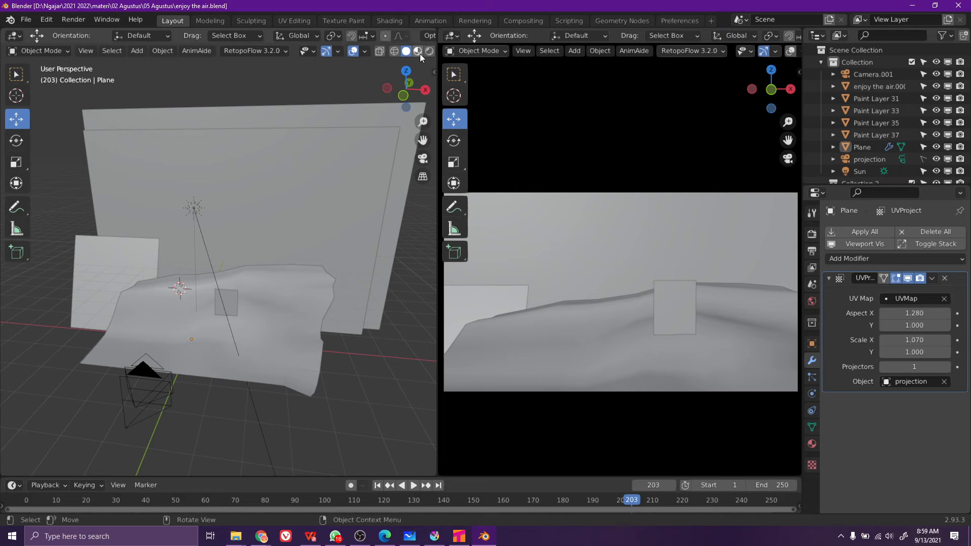
Set both 3D viewports to Material Preview shading and inspect the layered landscape planes in perspective
left_click(419, 53)
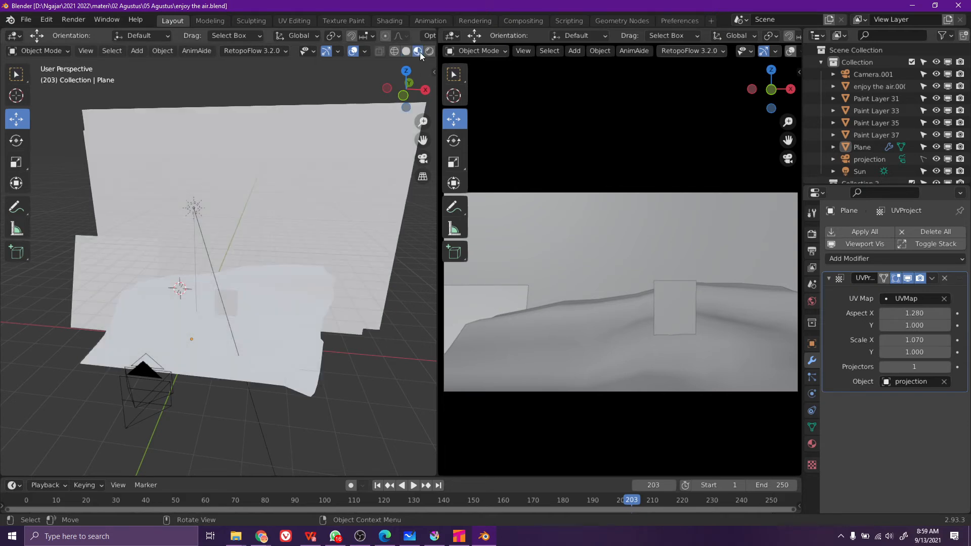
scroll(747, 50, "down", 4)
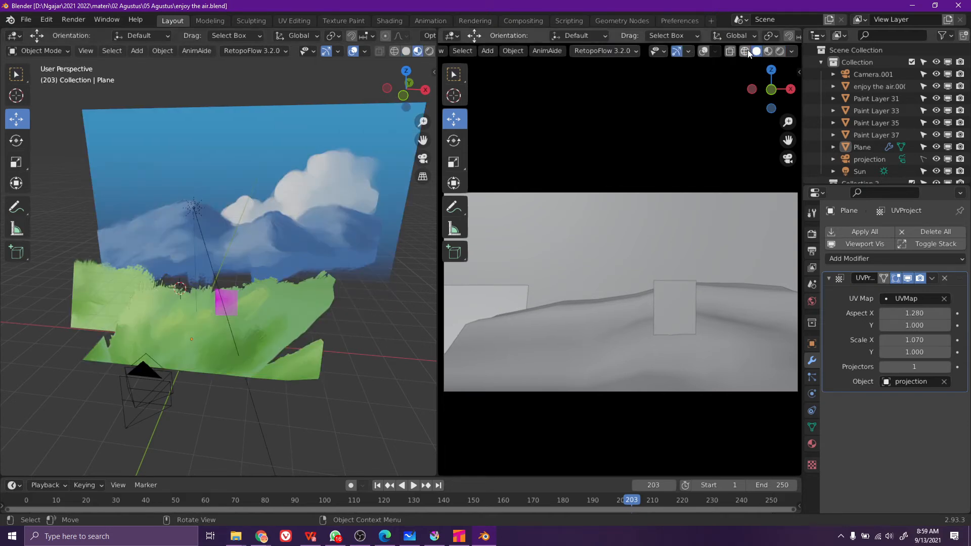
left_click(768, 51)
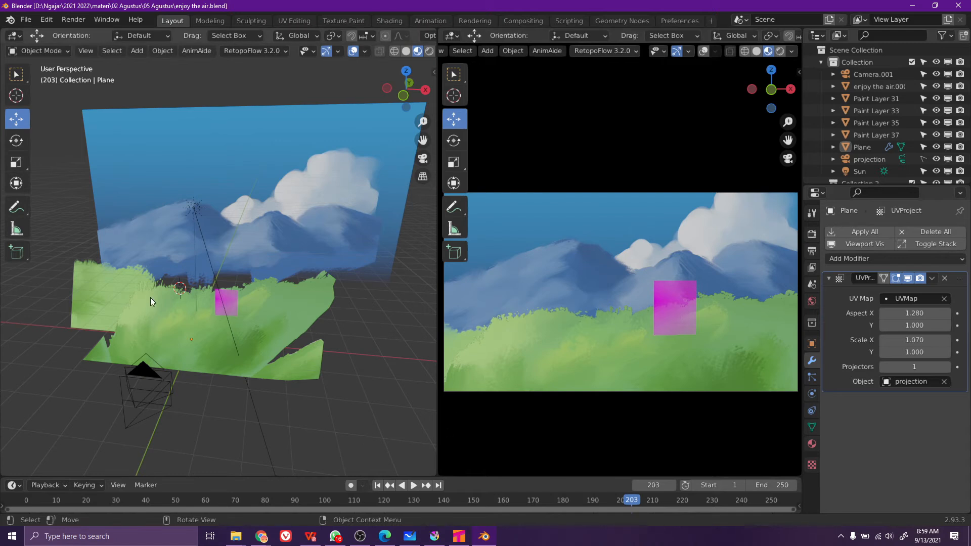
scroll(154, 296, "up", 1)
left_click_drag(157, 291, 178, 251)
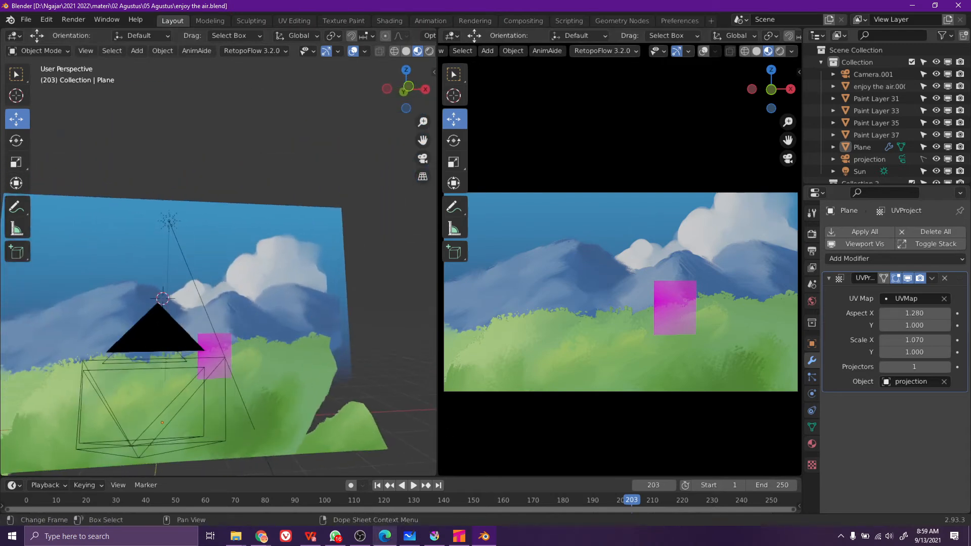
Scrub the timeline back to frame 12, play the animation briefly and inspect the character among the landscape planes
left_click_drag(366, 504, 119, 501)
key("space")
key("Escape")
left_click_drag(305, 384, 308, 334)
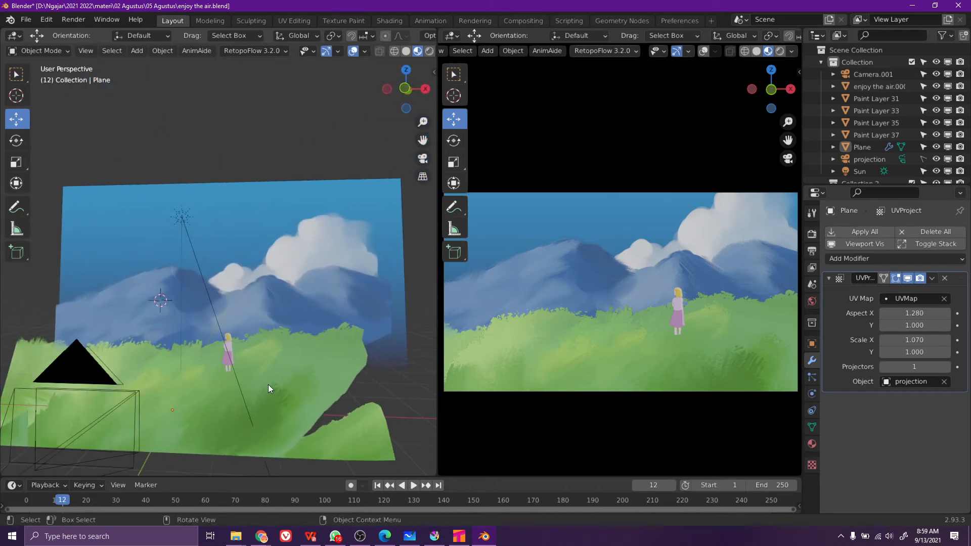
scroll(252, 405, "up", 3)
scroll(252, 404, "down", 2)
scroll(654, 316, "up", 2)
scroll(655, 315, "down", 3)
scroll(655, 316, "up", 1)
scroll(668, 303, "down", 1)
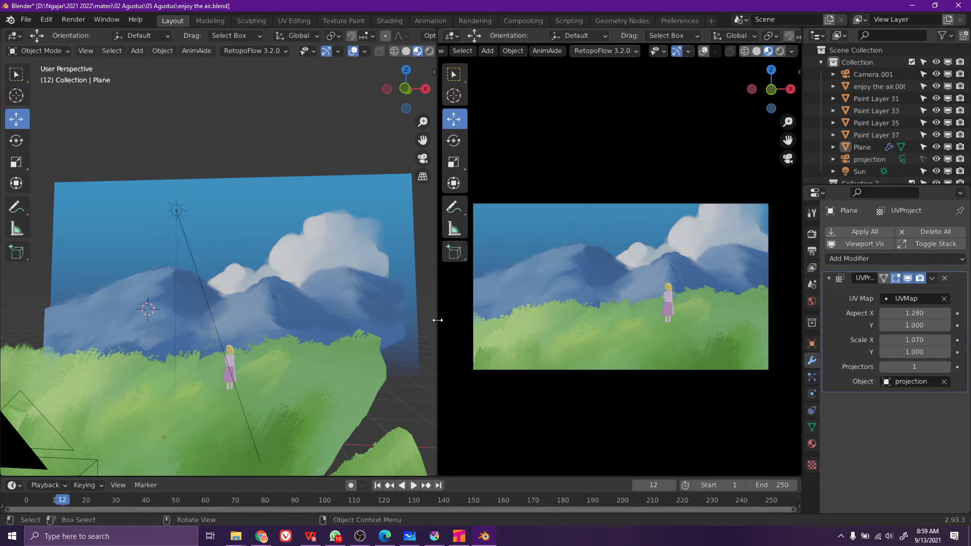
Widen the camera viewport, preview the animation up to frame 134 and select Camera.001 in the perspective view
left_click_drag(437, 320, 403, 320)
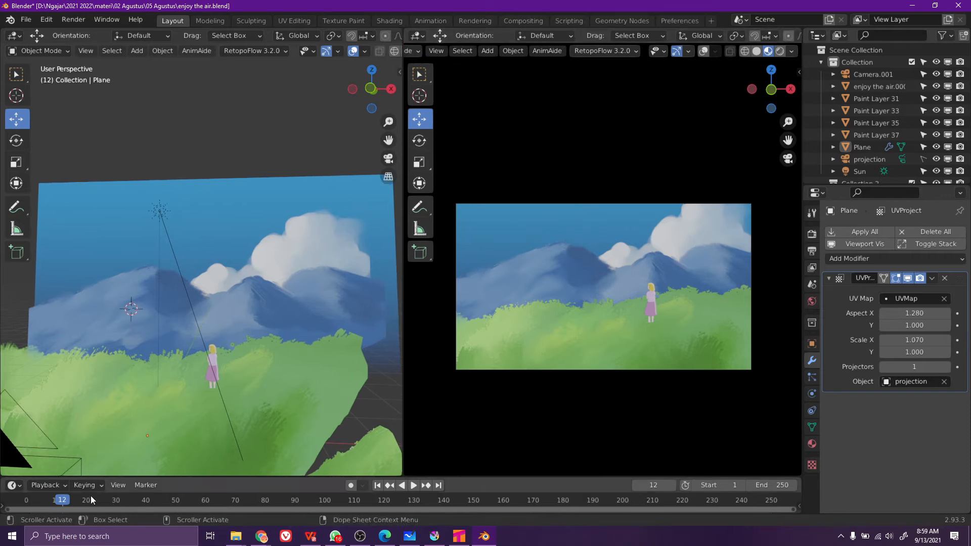
left_click_drag(35, 501, 452, 499)
scroll(167, 358, "down", 4)
left_click_drag(167, 358, 223, 385)
left_click_drag(320, 502, 425, 501)
left_click(245, 347)
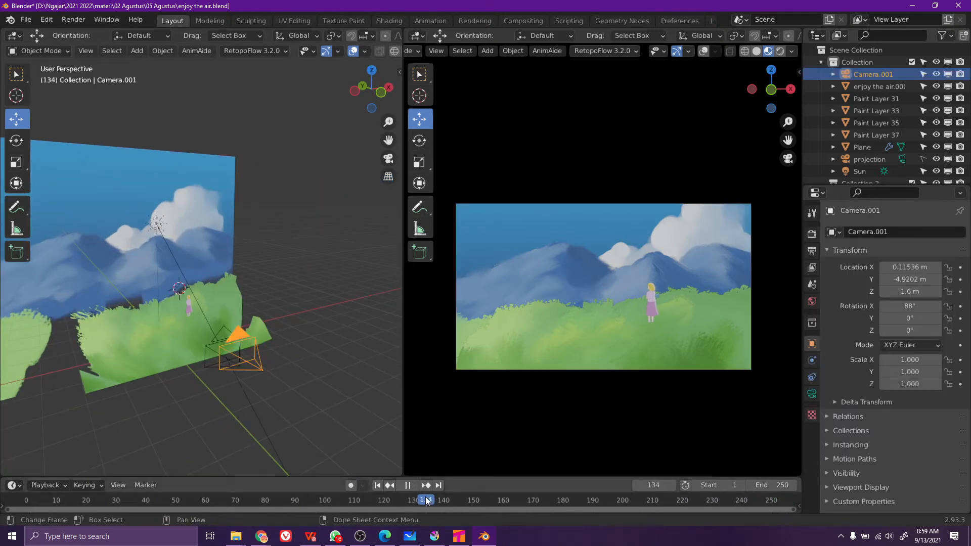
Switch to the 05 Agustus File Explorer window and look through the 06, 07 and 09 Agustus folders
mouse_move(236, 536)
left_click(256, 484)
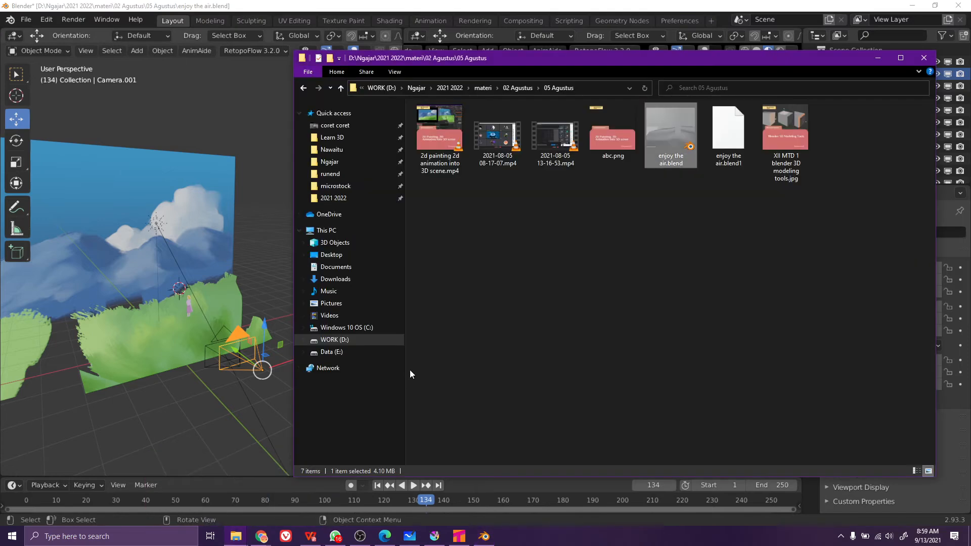
key("alt+Up")
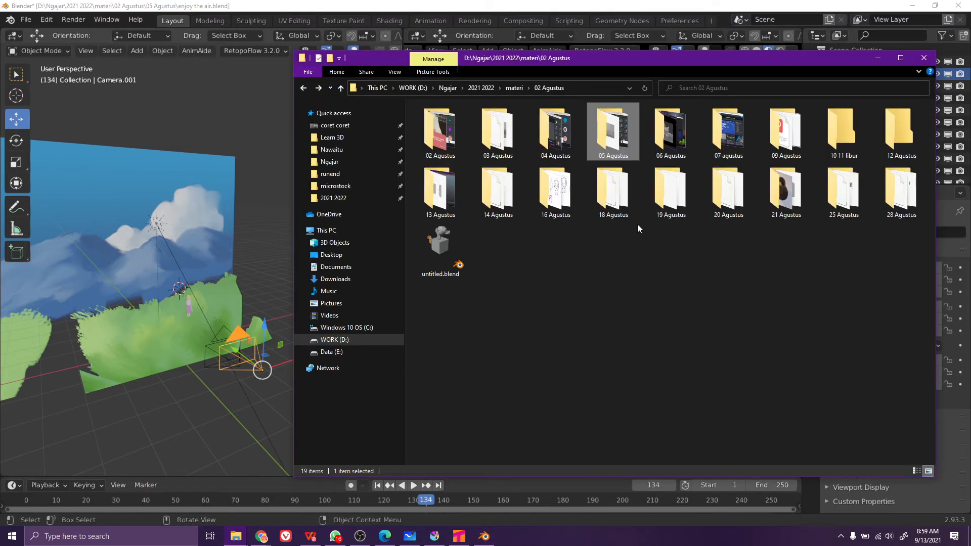
double_click(672, 144)
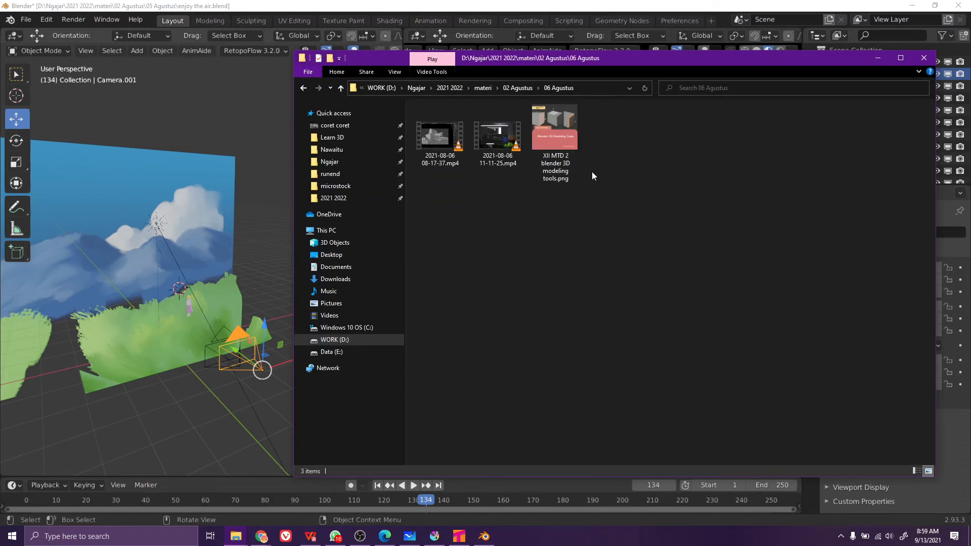
key("alt+Up")
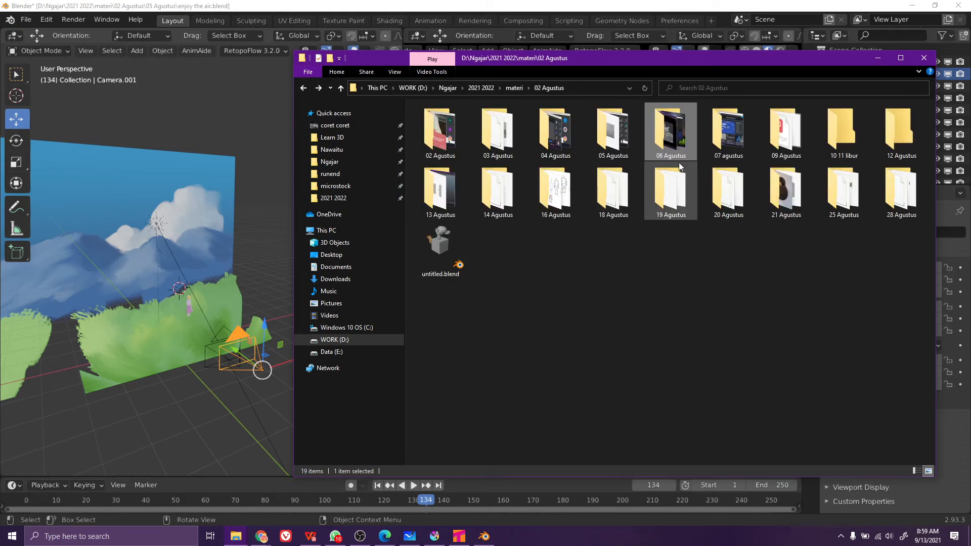
double_click(742, 142)
key("alt+Up")
double_click(776, 134)
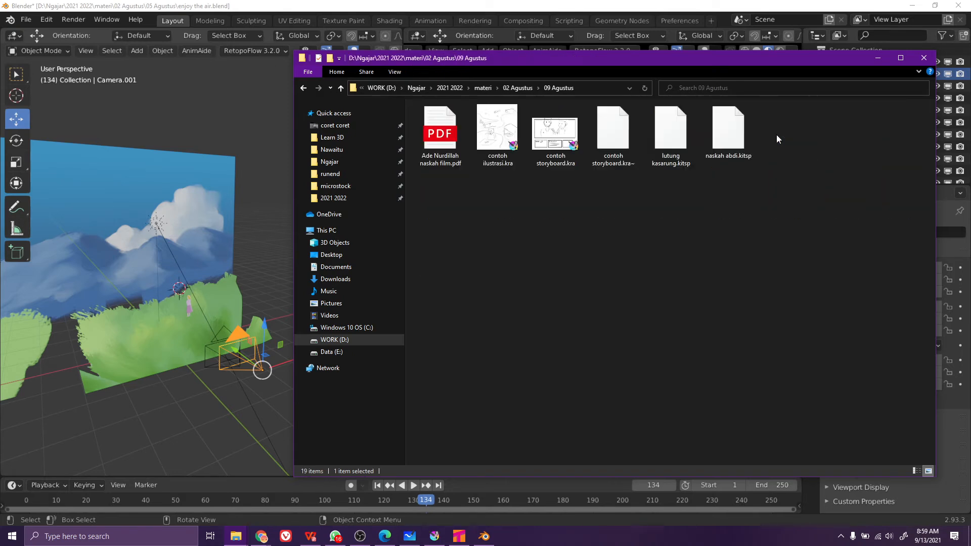
key("alt+Up")
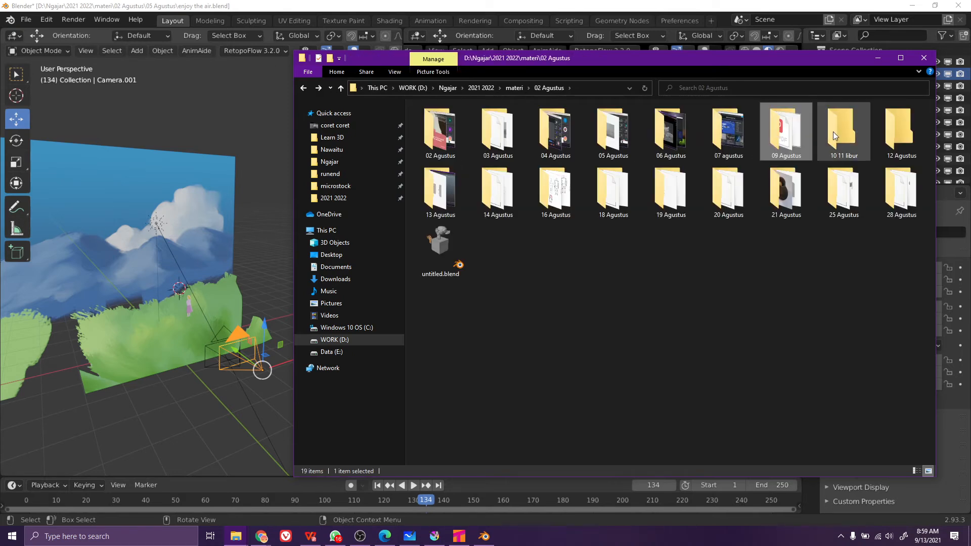
Look through the 13, 14 and 04 Agustus folders for the example project, returning to the 02 Agustus parent folder
double_click(430, 184)
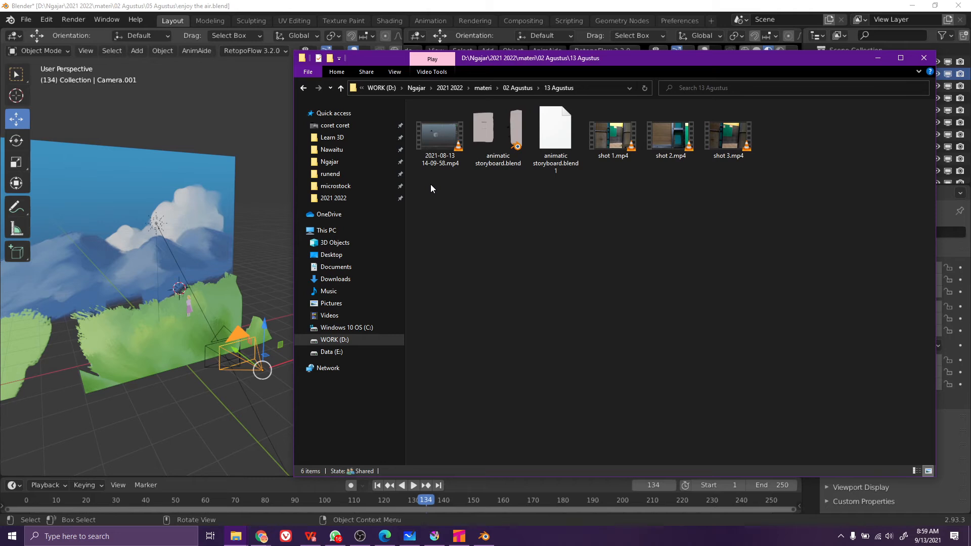
key("alt+Up")
double_click(506, 188)
key("alt+Left")
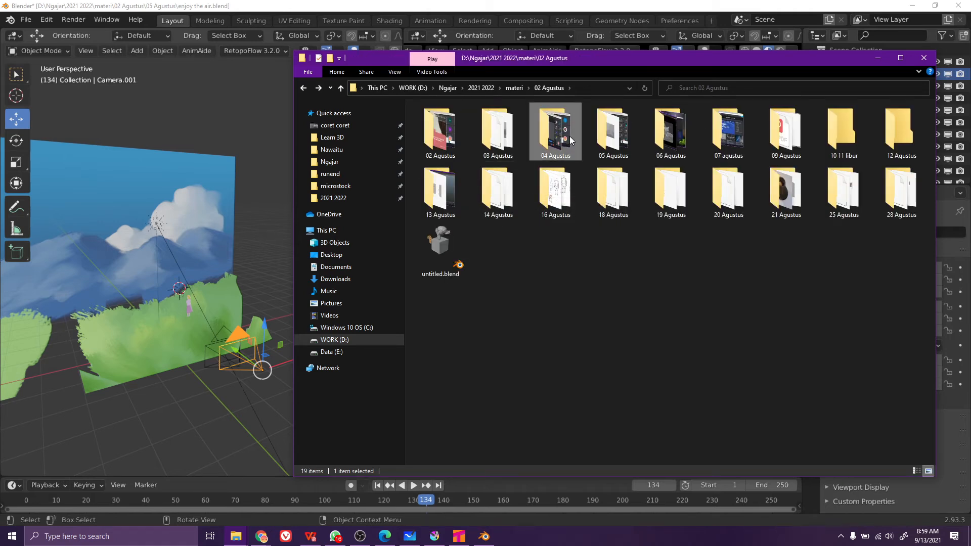
double_click(558, 132)
key("alt+Left")
Open sample.blend from the 03 Agustus folder in Blender
double_click(524, 135)
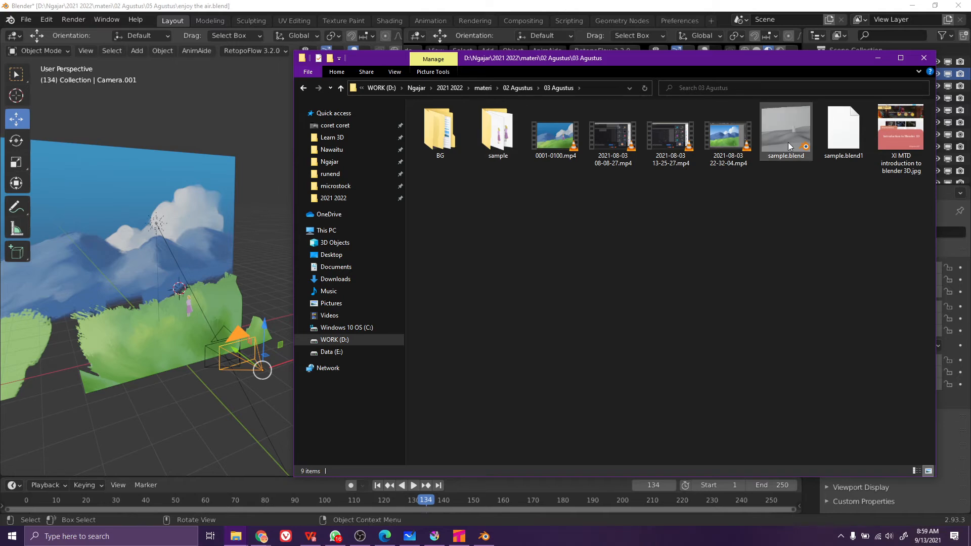
left_click_drag(791, 149, 115, 278)
left_click(436, 290)
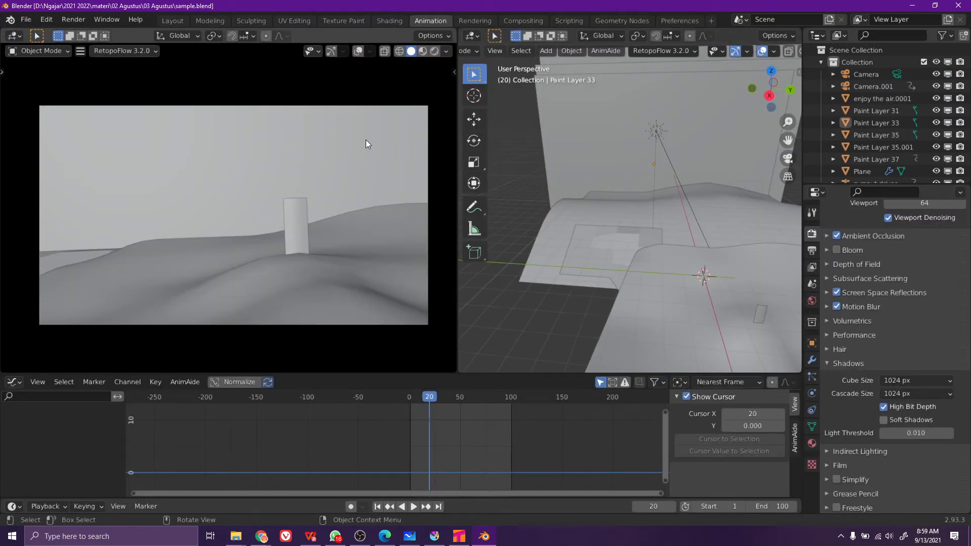
Set both 3D viewports of the sample scene to Material Preview shading
left_click(424, 51)
scroll(668, 48, "right", 3)
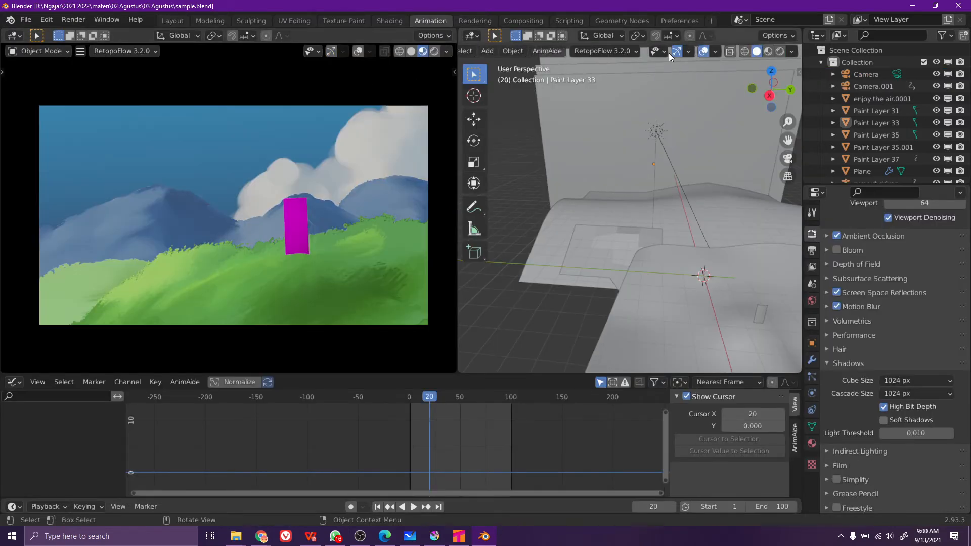
left_click(768, 51)
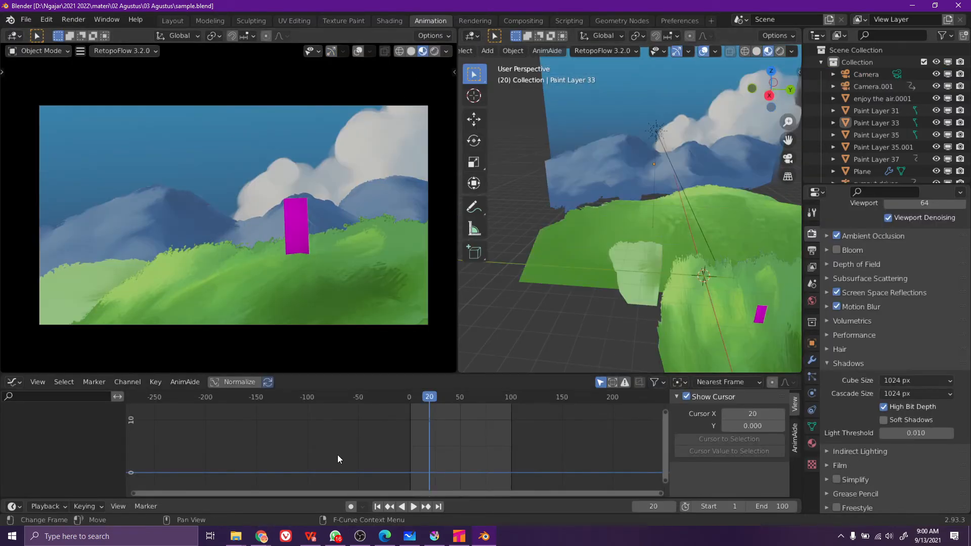
Preview the sample scene's camera animation, inspect the hills and character up close in perspective, and return to frame 7
left_click_drag(426, 393, 450, 399)
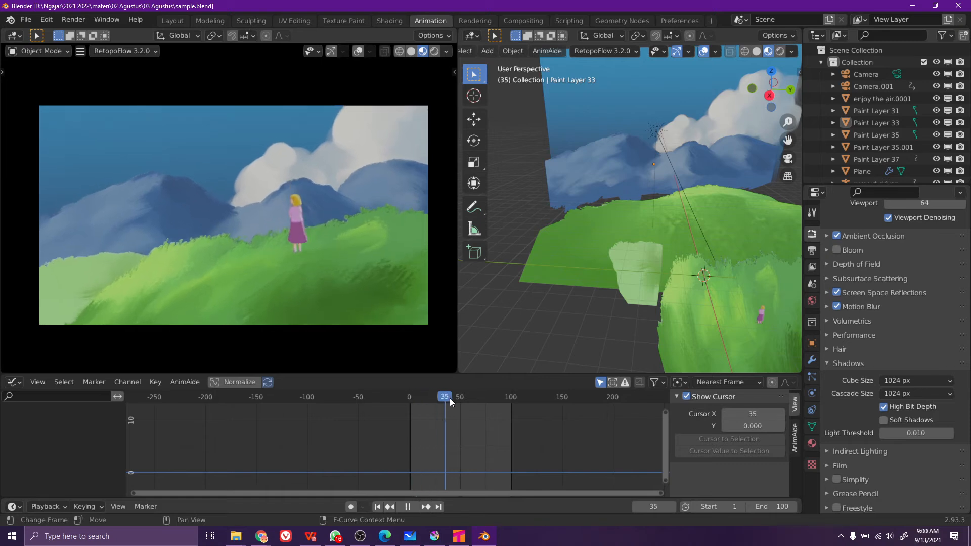
key("space")
key("space")
scroll(559, 263, "down", 4)
left_click_drag(562, 246, 567, 223)
scroll(727, 247, "up", 5)
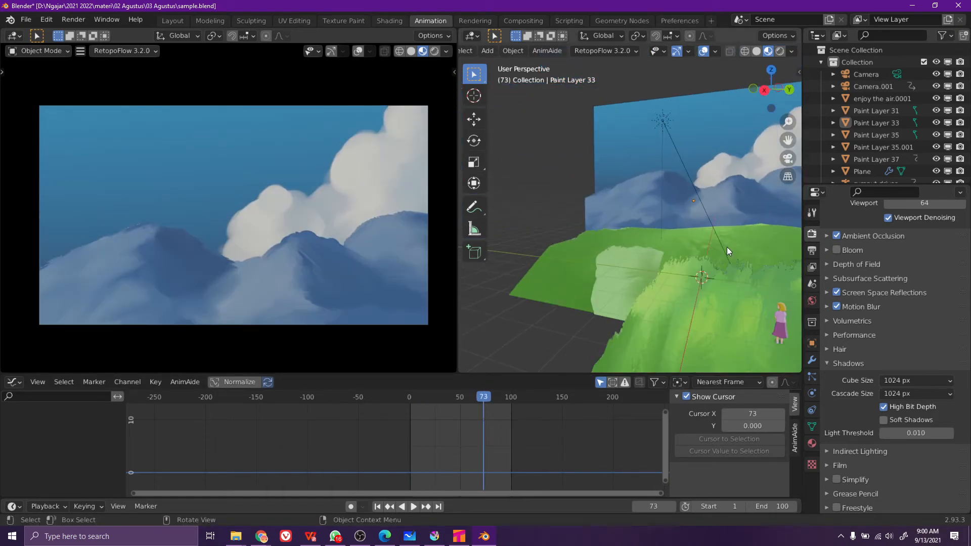
left_click_drag(726, 257, 669, 225)
left_click_drag(665, 275, 617, 248)
scroll(584, 245, "up", 3)
left_click_drag(499, 394, 417, 397)
key("space")
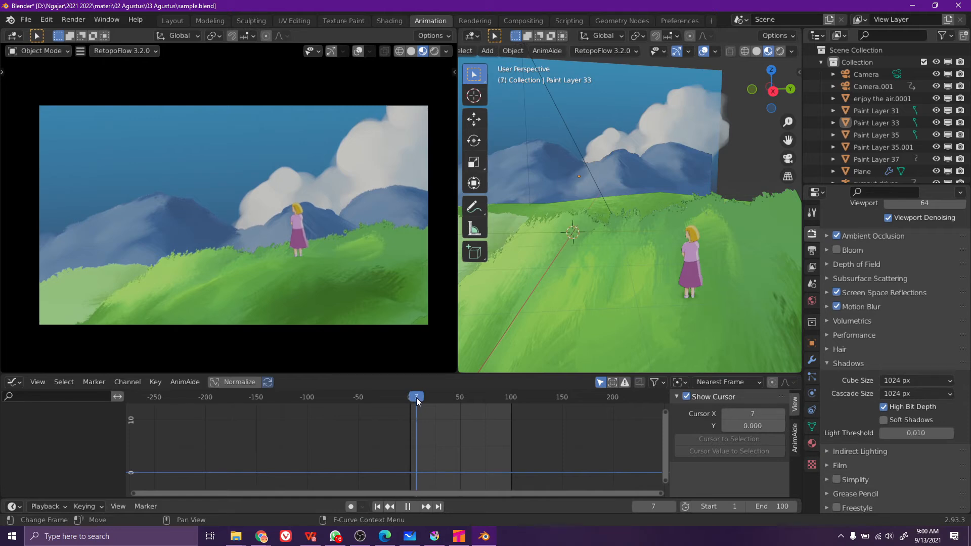
View the digital painting and contoh storyboard.kra in Krita, and return to Blender to preview the animation at frame 37
left_click(434, 536)
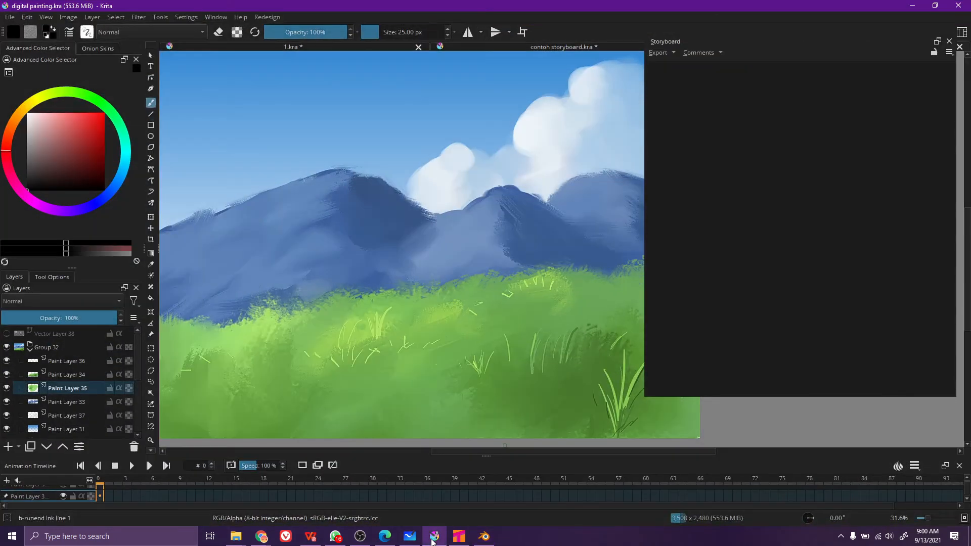
left_click(434, 537)
left_click(435, 537)
left_click(490, 49)
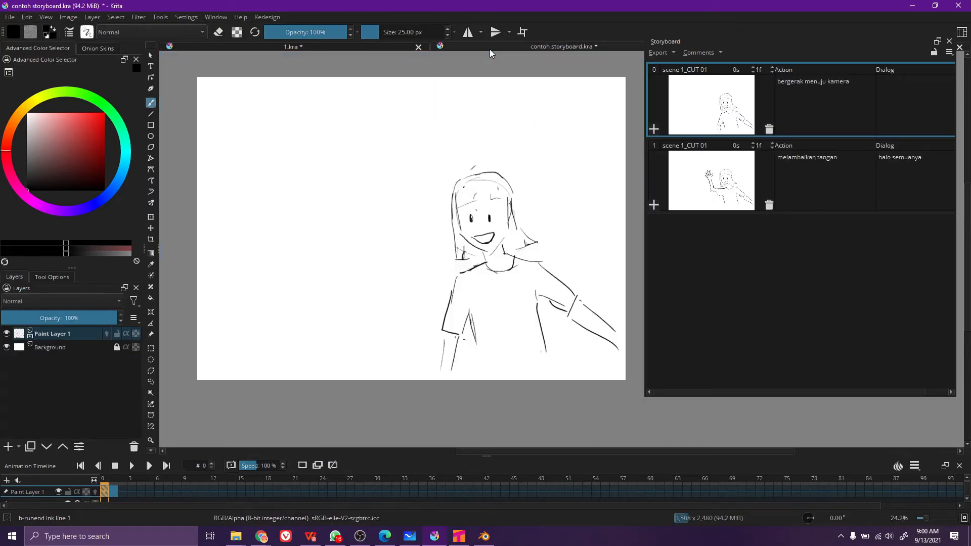
key("alt+Tab")
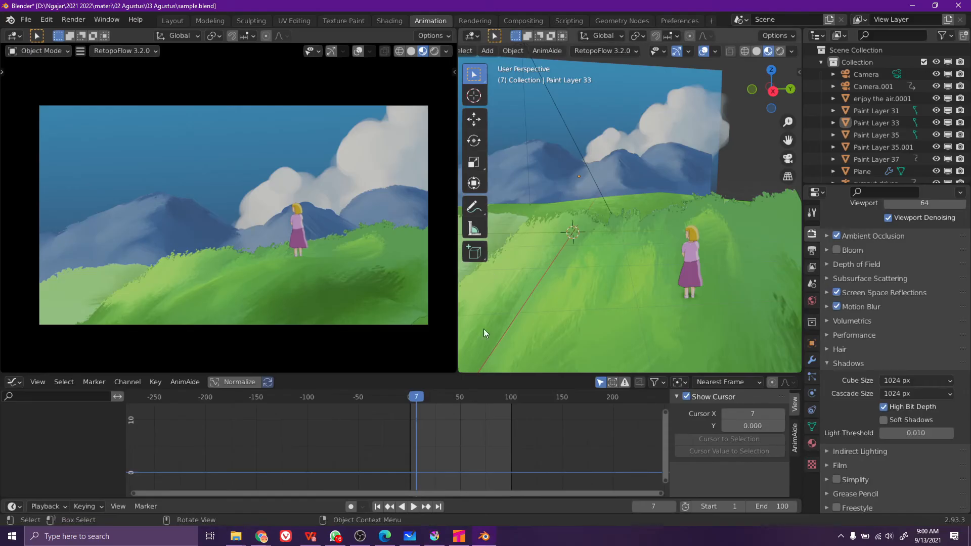
left_click_drag(411, 402, 447, 406)
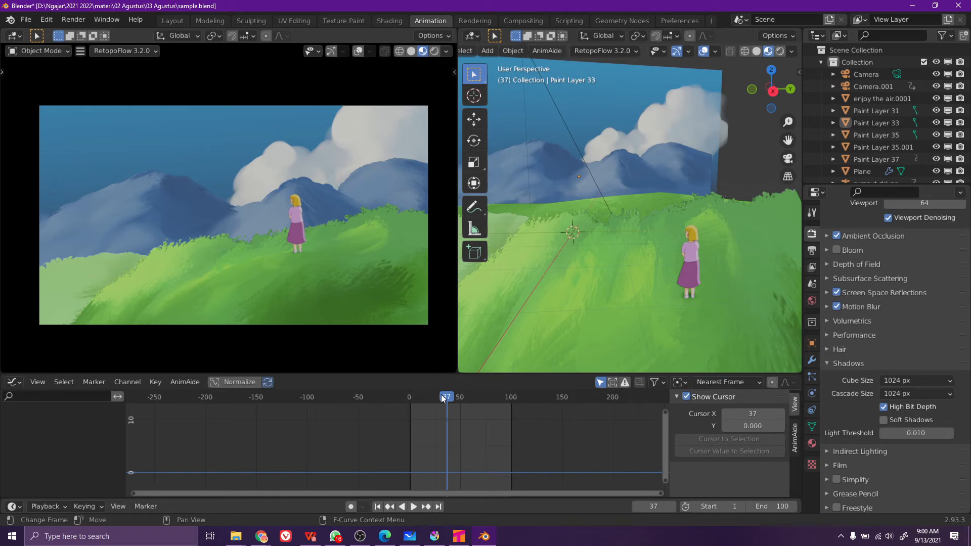
Switch from Blender to Tahoma2D to show the character animation, and on to the Microsoft Whiteboard workflow list
left_click(459, 537)
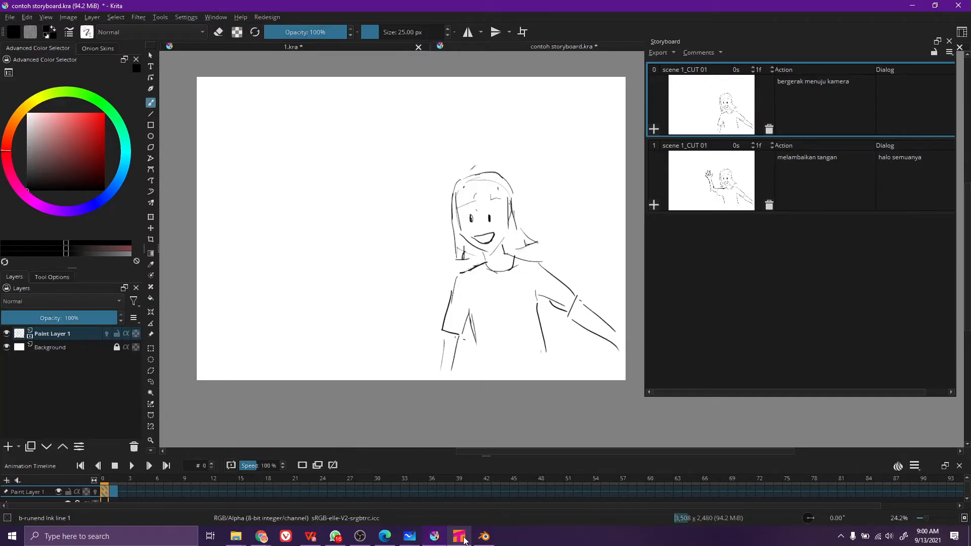
left_click(456, 539)
left_click(434, 537)
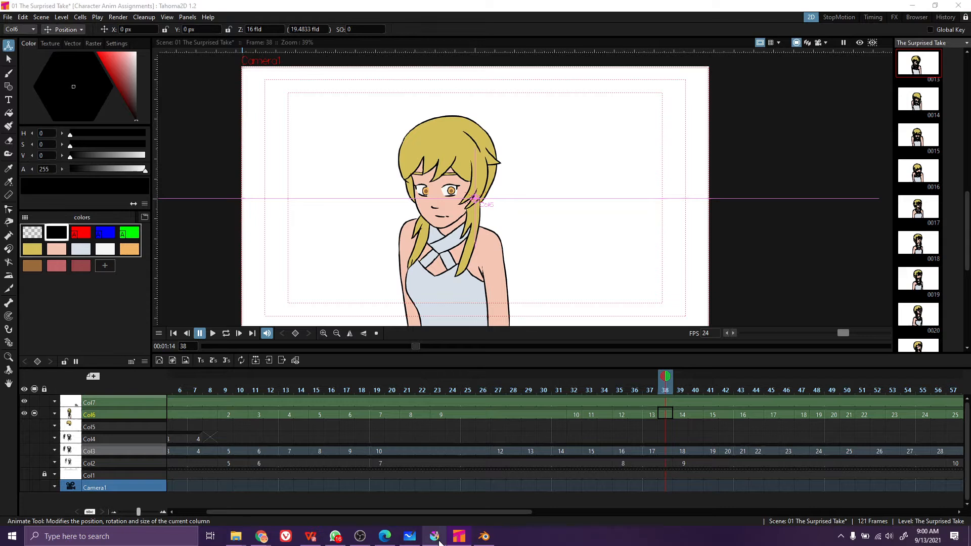
left_click(410, 537)
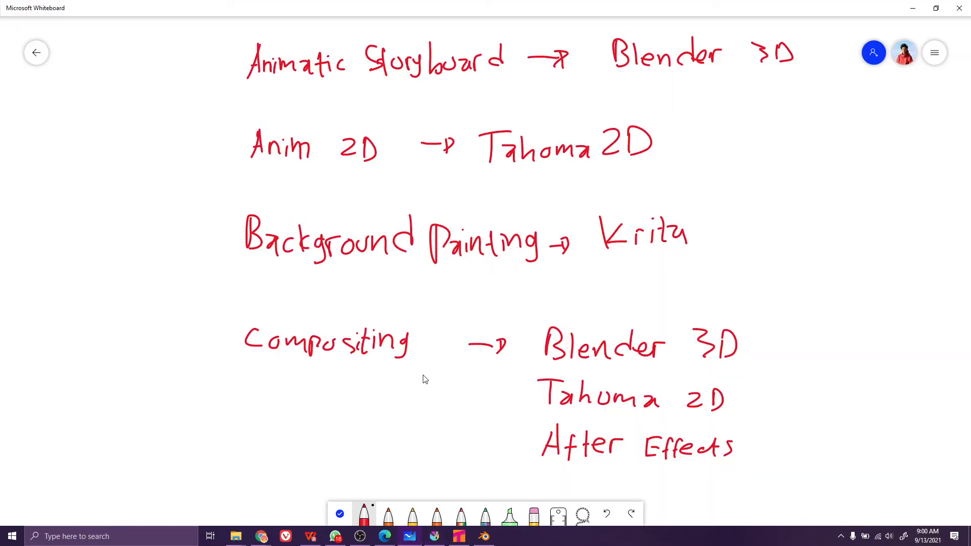
Handwrite "Editing" followed by an arrow in red below the Compositing entry
left_click(340, 514)
left_click_drag(373, 470, 383, 329)
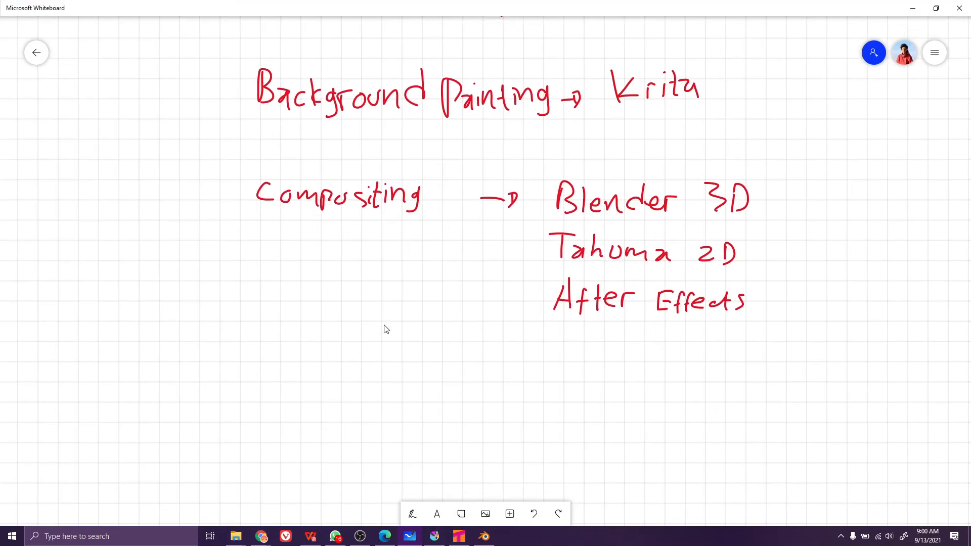
left_click(412, 515)
mouse_move(258, 394)
left_mouse_down()
mouse_move(283, 394)
mouse_move(306, 399)
left_mouse_up()
mouse_move(301, 382)
left_mouse_down()
mouse_move(319, 380)
mouse_move(312, 397)
left_mouse_up()
left_click_drag(316, 398, 334, 405)
left_click_drag(460, 385, 475, 391)
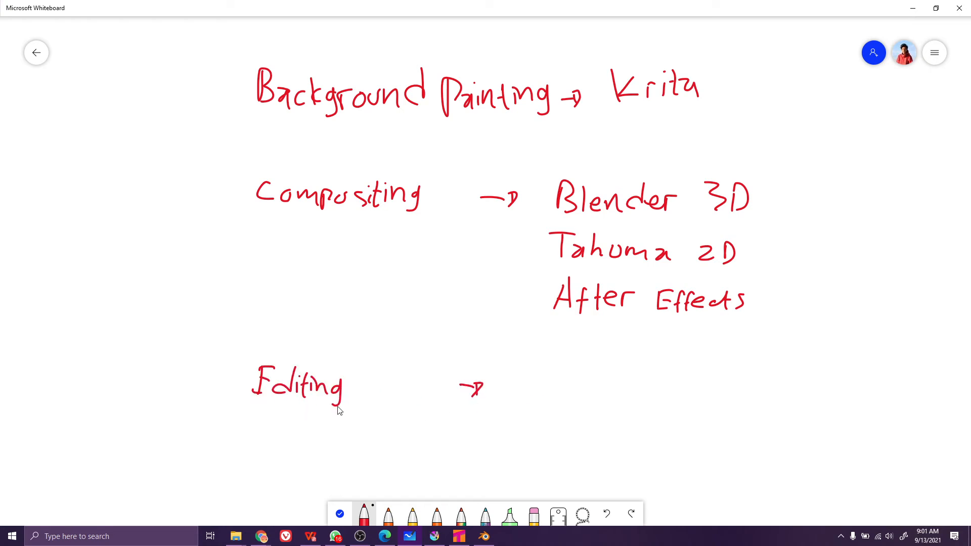
Handwrite "Davinci Resolve" in red beside the Editing arrow, undoing faulty strokes
left_click(12, 536)
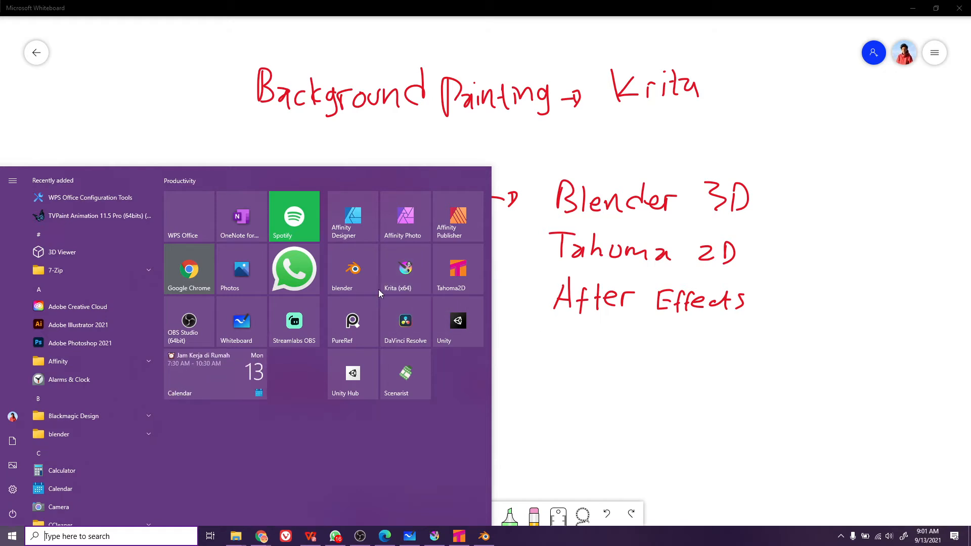
left_click(557, 394)
mouse_move(546, 387)
left_mouse_down()
mouse_move(568, 408)
mouse_move(635, 403)
mouse_move(651, 391)
left_mouse_up()
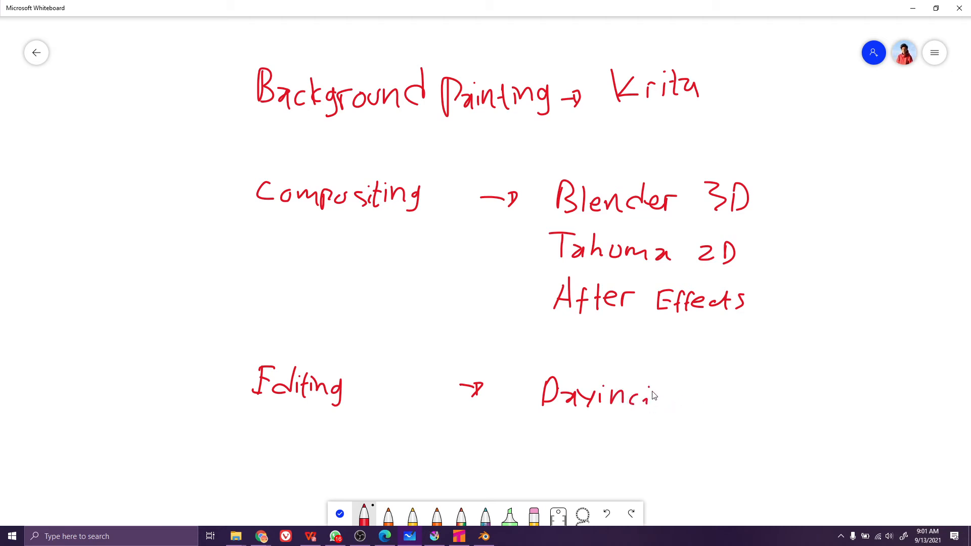
mouse_move(673, 383)
left_mouse_down()
mouse_move(689, 410)
mouse_move(733, 408)
mouse_move(707, 408)
left_mouse_up()
key("ctrl+z")
key("ctrl+z")
mouse_move(728, 396)
left_mouse_down()
mouse_move(738, 407)
mouse_move(760, 391)
mouse_move(776, 407)
left_mouse_up()
key("ctrl+z")
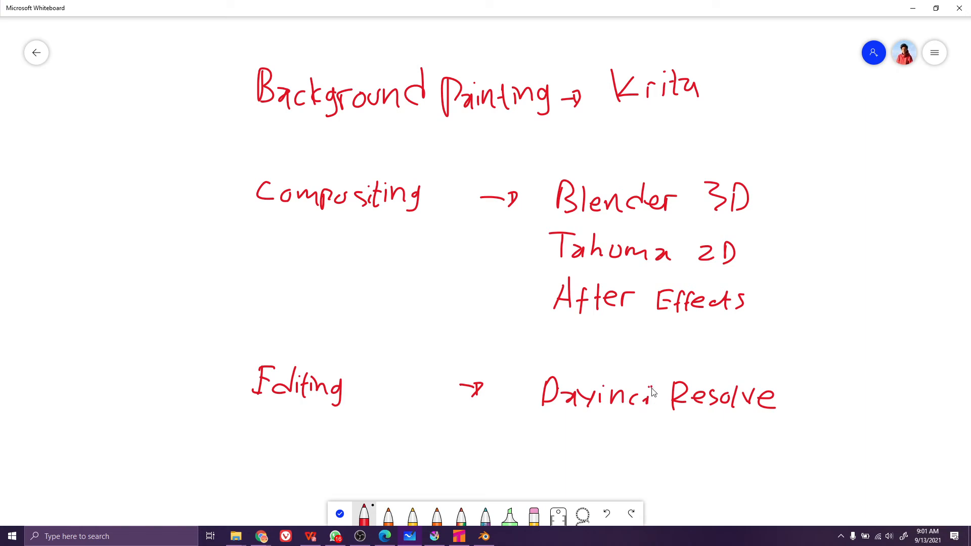
Launch DaVinci Resolve
key("super")
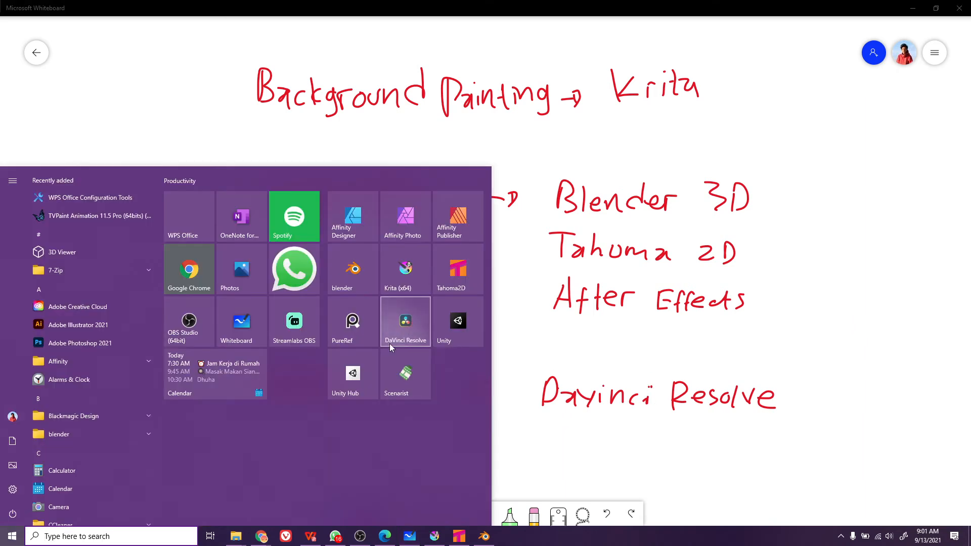
left_click(389, 344)
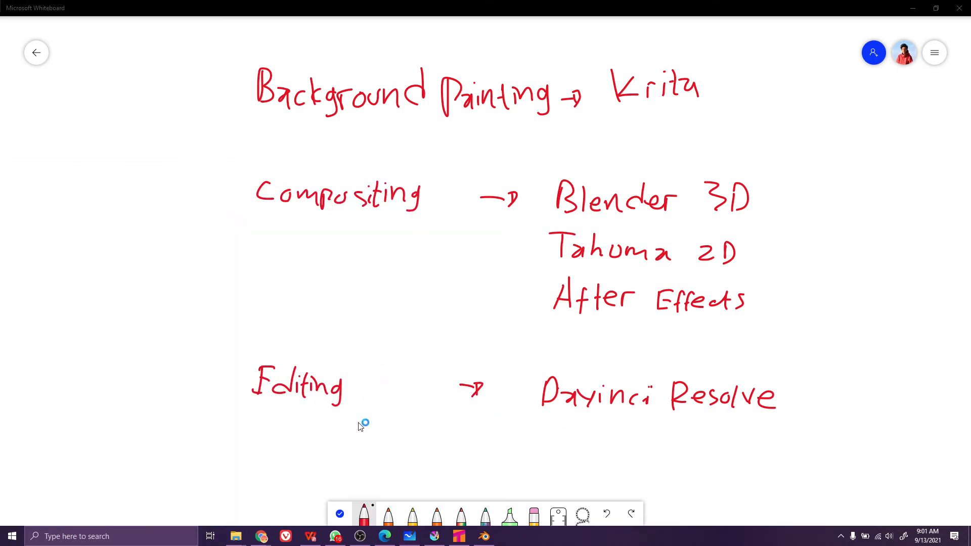
Handwrite "Kdenlive" in red under Davinci Resolve in the Editing entry, undoing any stray stroke
left_click_drag(464, 438, 473, 436)
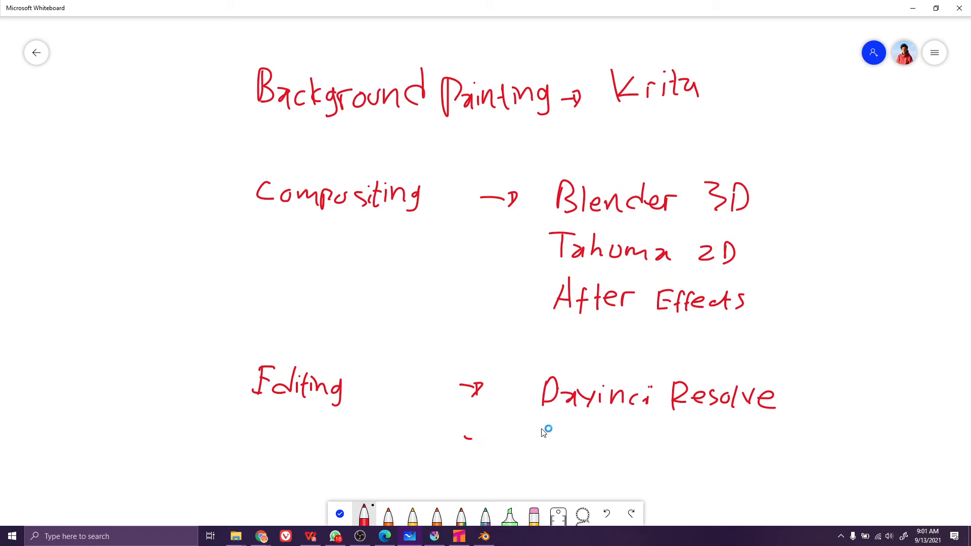
mouse_move(541, 425)
left_mouse_down()
mouse_move(538, 450)
mouse_move(620, 444)
mouse_move(621, 455)
mouse_move(643, 439)
mouse_move(633, 447)
mouse_move(638, 440)
mouse_move(649, 455)
left_mouse_up()
key("ctrl+z")
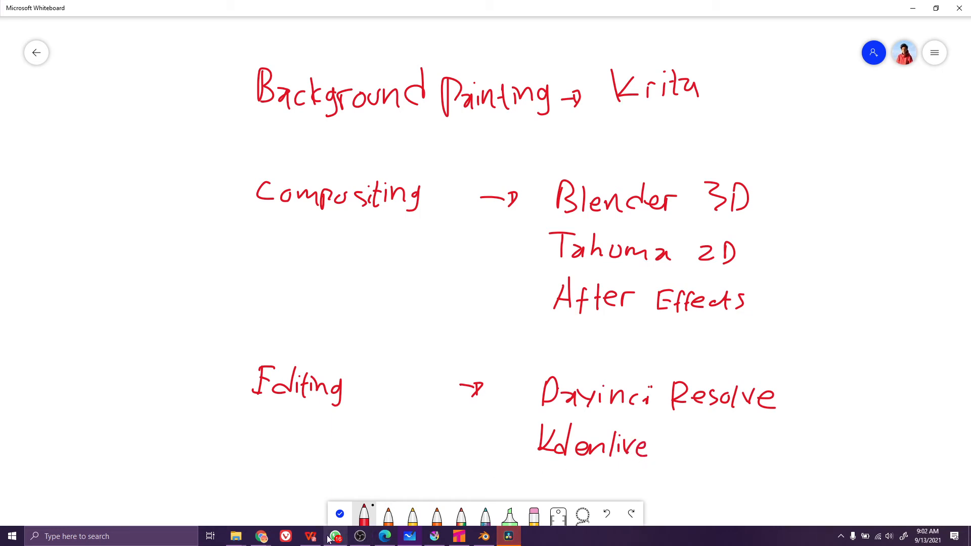
Switch to Chrome, search the web for kdenlive in a new tab and view the kdenlive.org home page
mouse_move(261, 536)
left_click(218, 493)
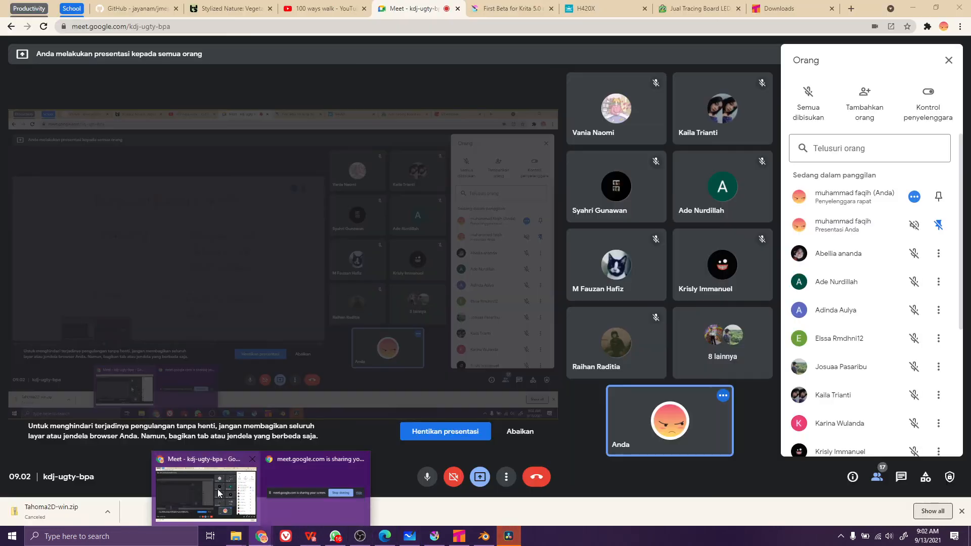
key("ctrl+t")
type("kden")
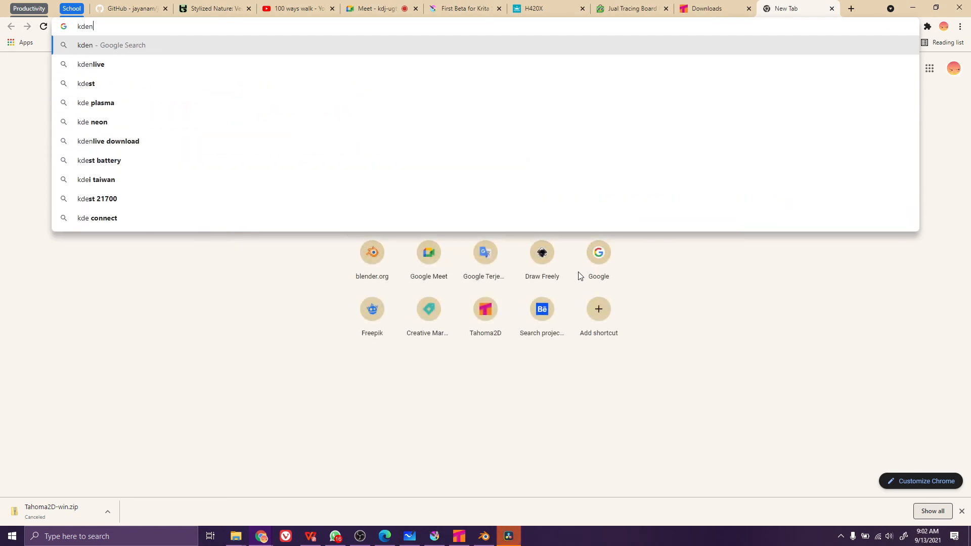
key("Down")
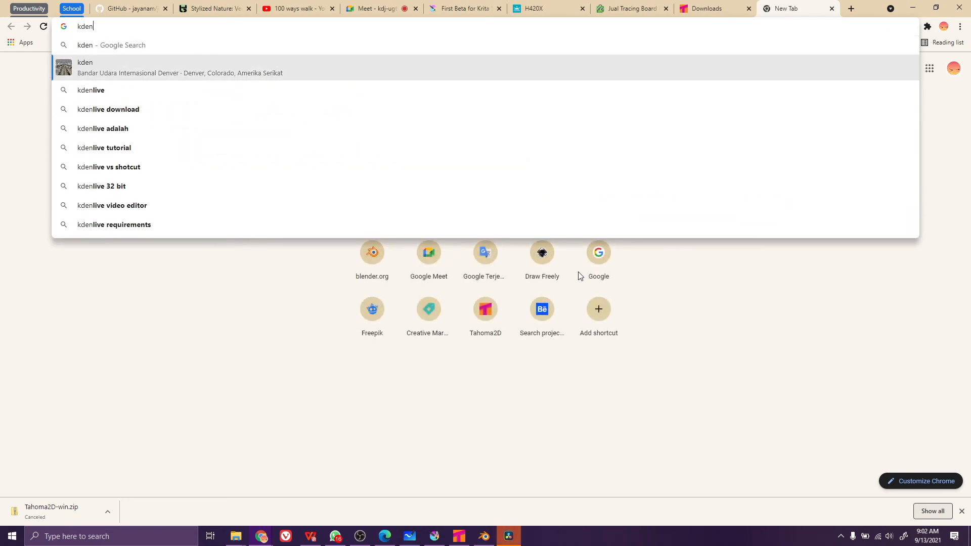
key("Down")
key("Return")
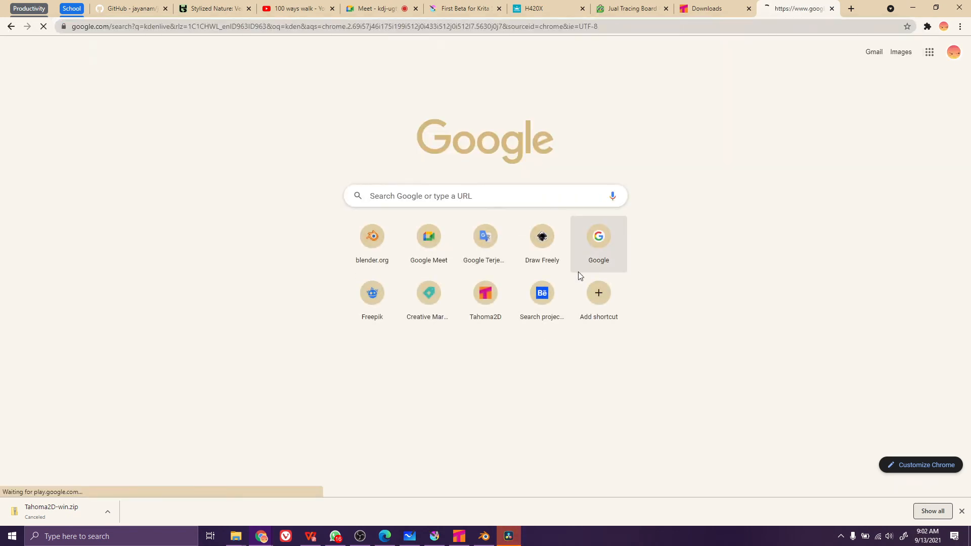
left_click(112, 148)
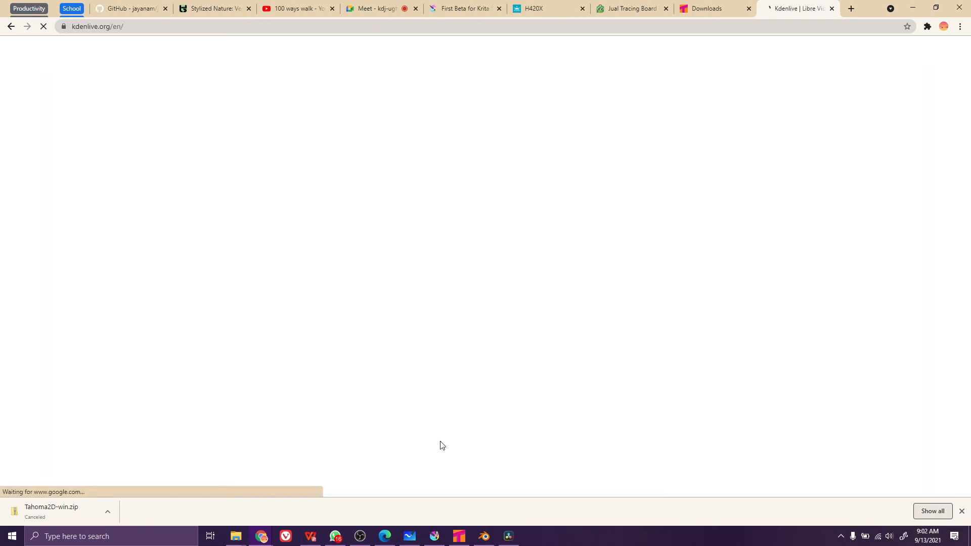
scroll(512, 365, "down", 3)
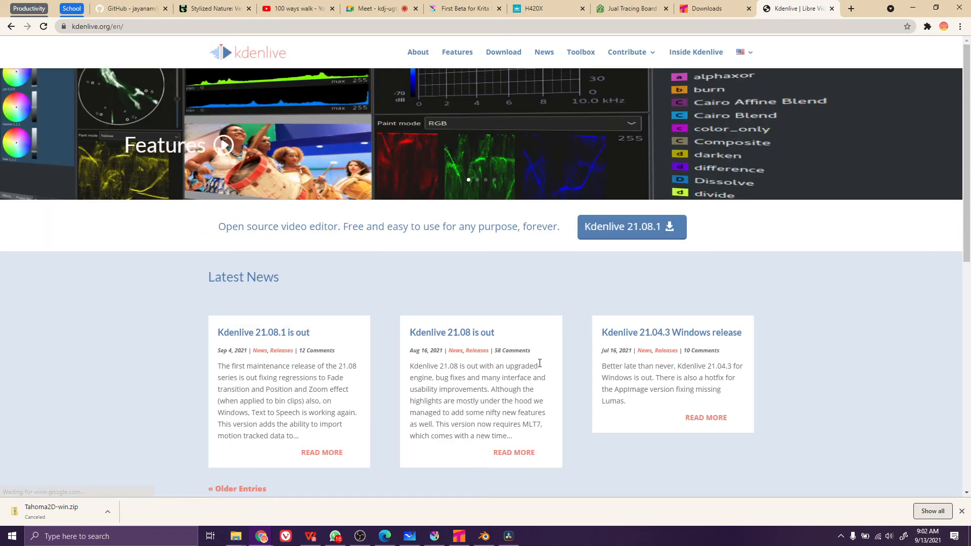
scroll(541, 372, "down", 2)
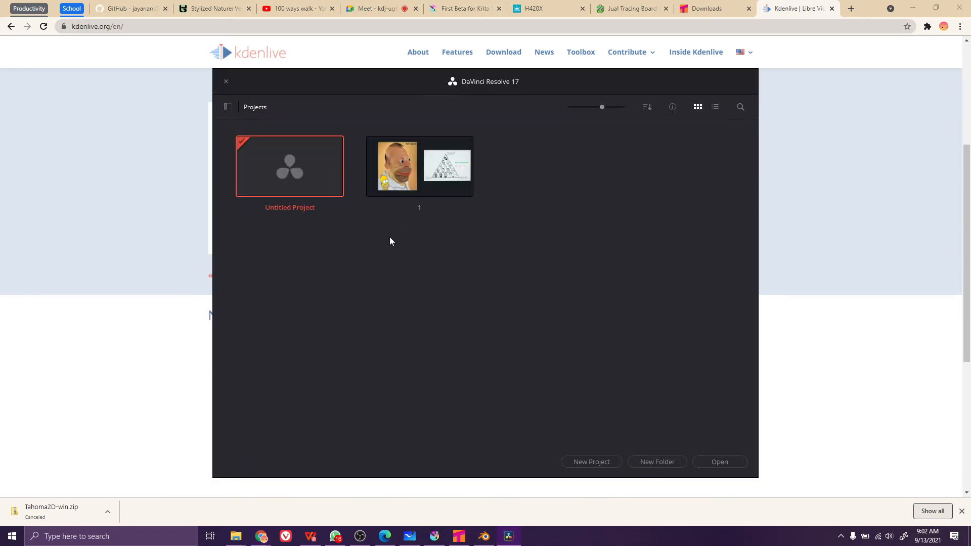
Open project 1 in DaVinci Resolve and scrub through its timeline on the Deliver and Edit pages
double_click(433, 183)
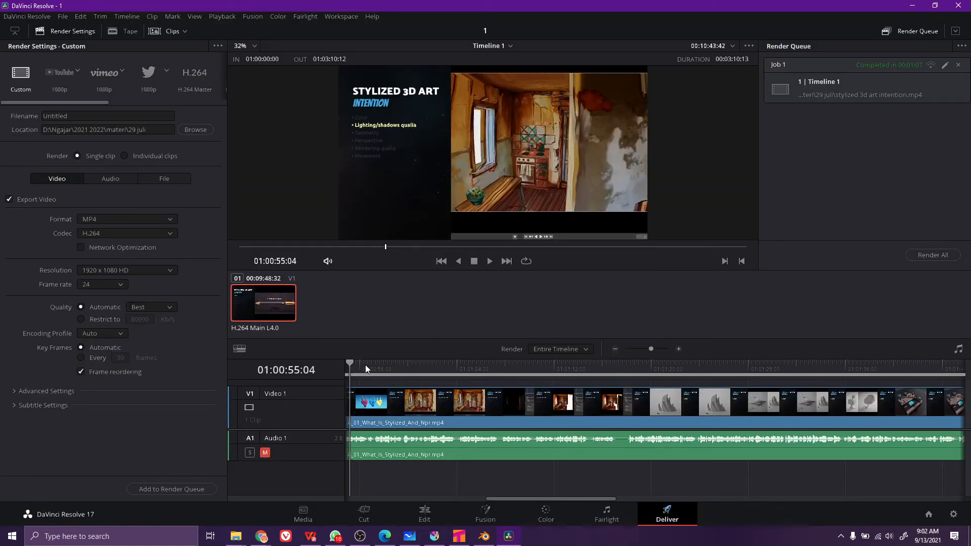
left_click_drag(365, 365, 582, 379)
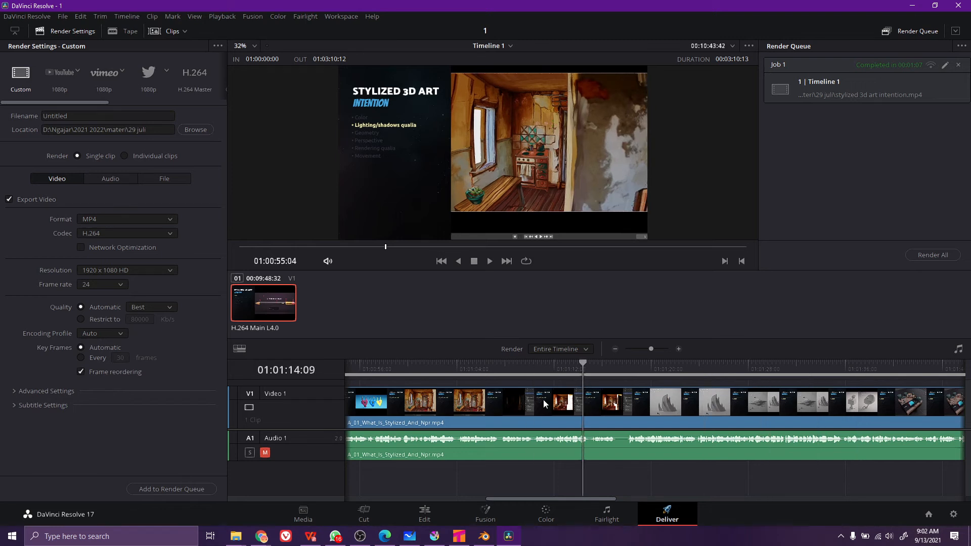
scroll(590, 499, "right", 3)
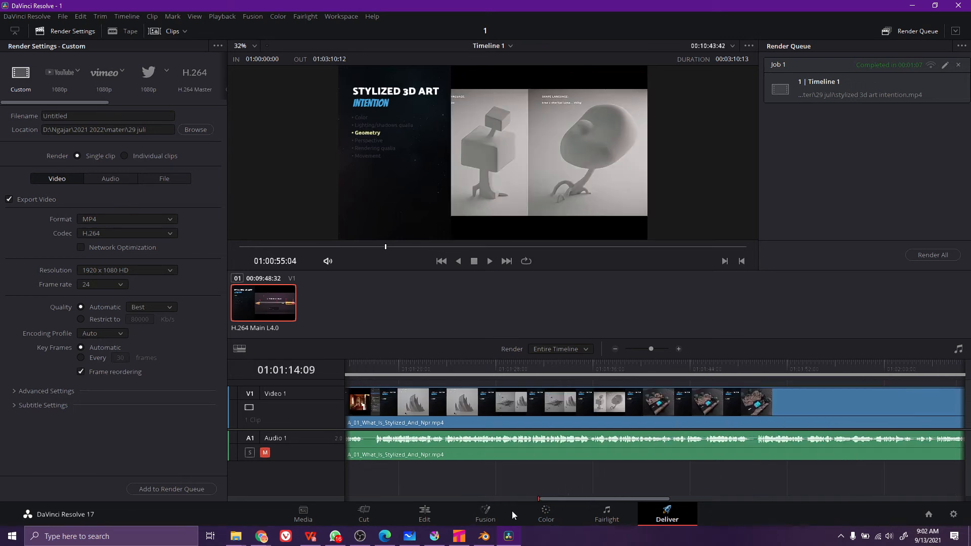
left_click(424, 520)
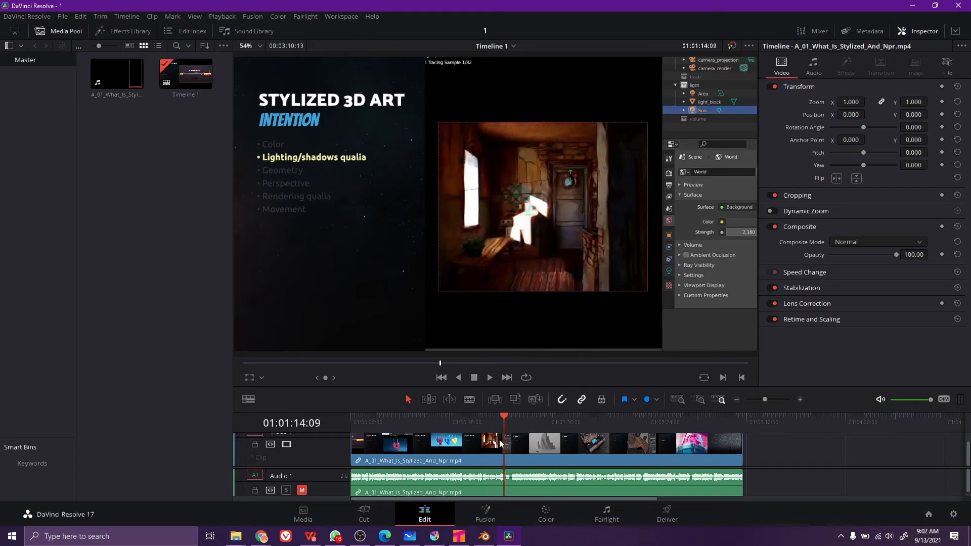
left_click_drag(504, 419, 607, 422)
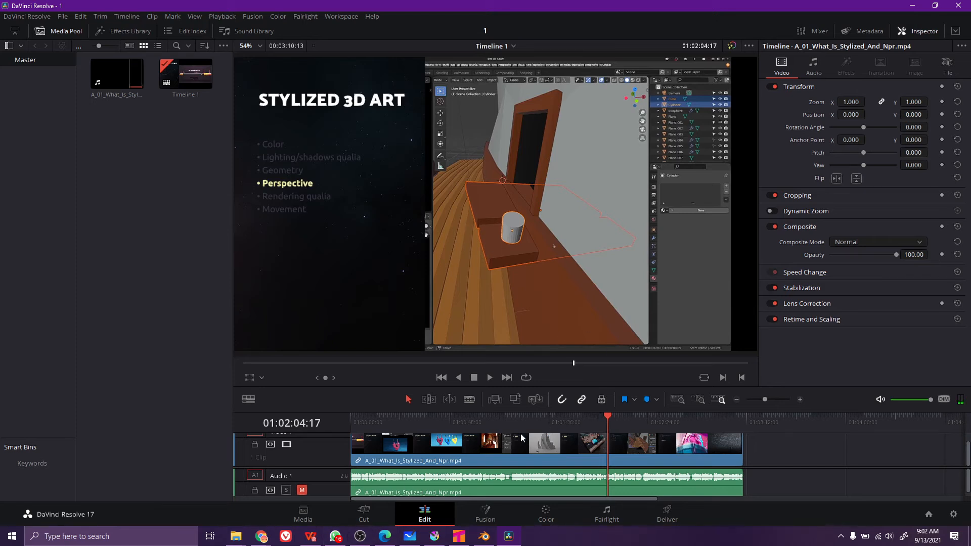
left_click(912, 6)
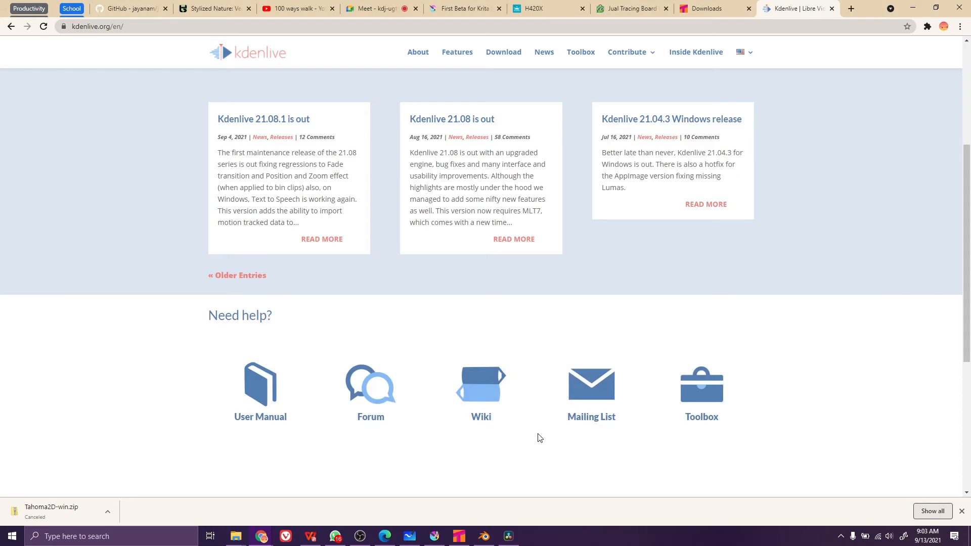
Switch back from the Kdenlive website to the workflow list in Microsoft Whiteboard
scroll(253, 382, "up", 4)
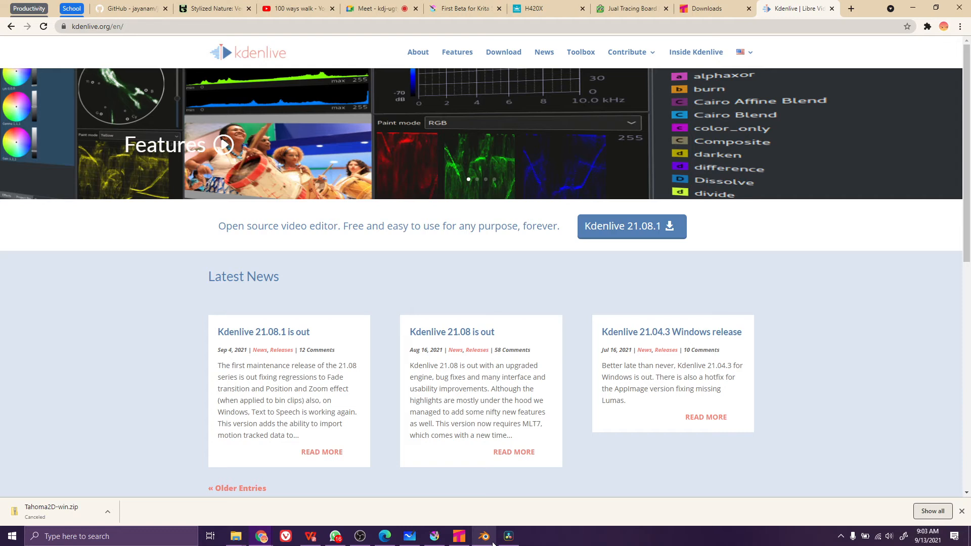
mouse_move(499, 539)
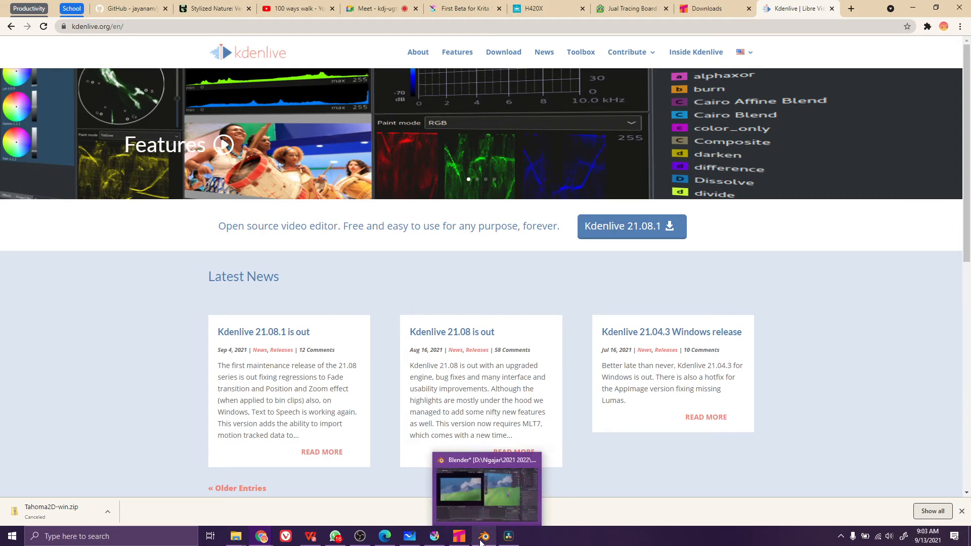
mouse_move(463, 541)
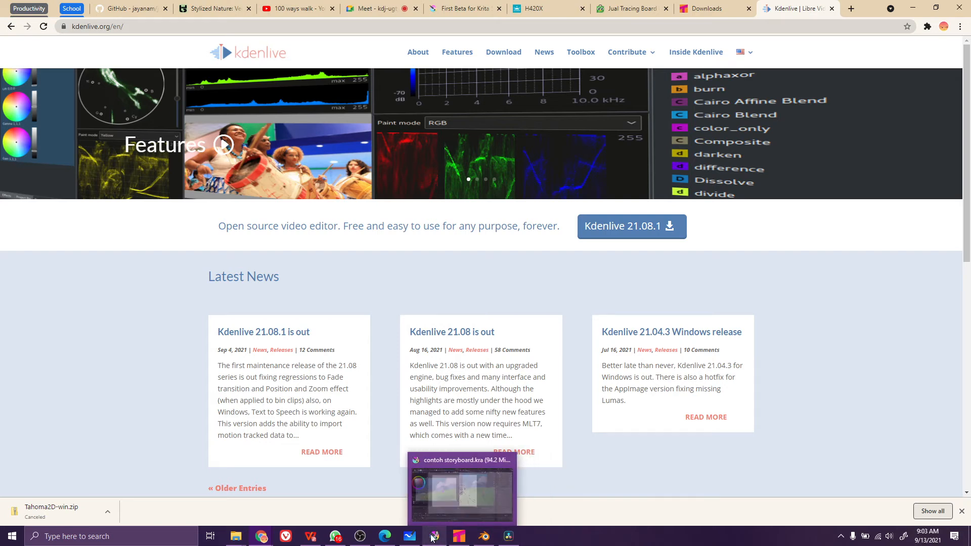
left_click(409, 540)
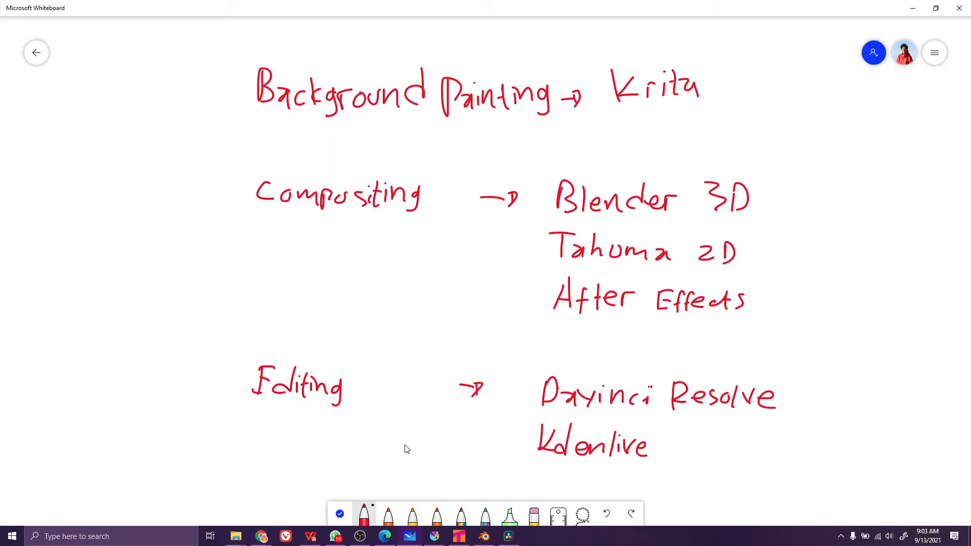
Handwrite "Audio record" in red below the Editing entry, undoing stray or faulty strokes
left_click(340, 514)
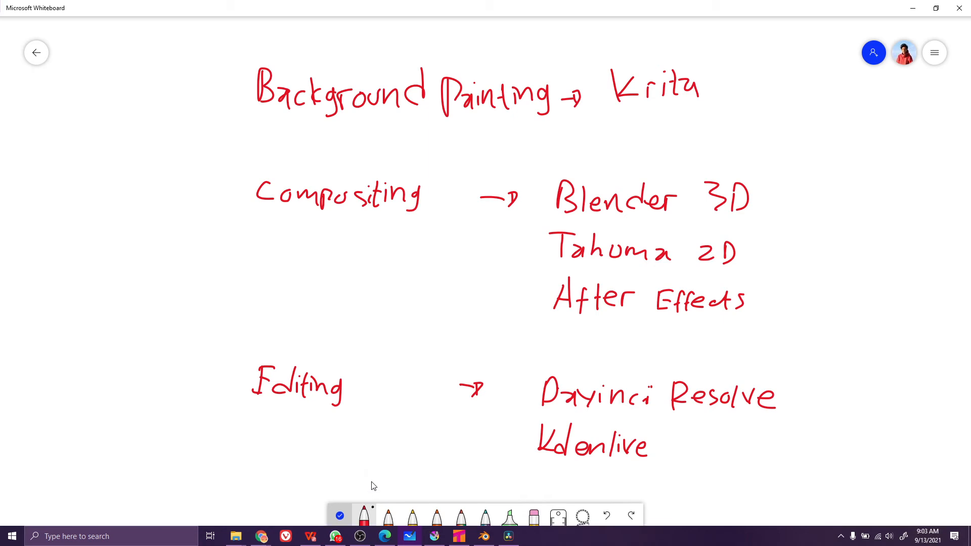
left_click_drag(373, 486, 385, 365)
left_click(413, 514)
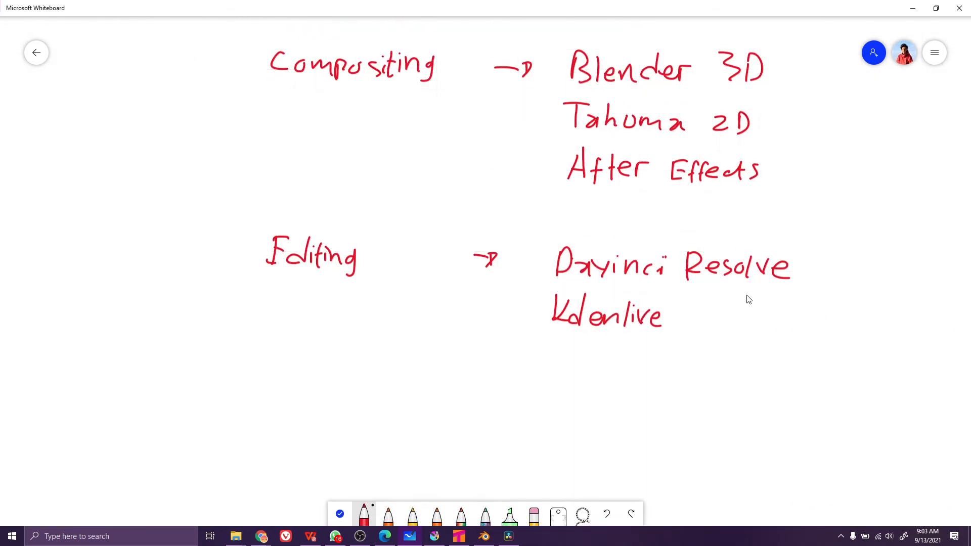
left_click_drag(862, 269, 559, 431)
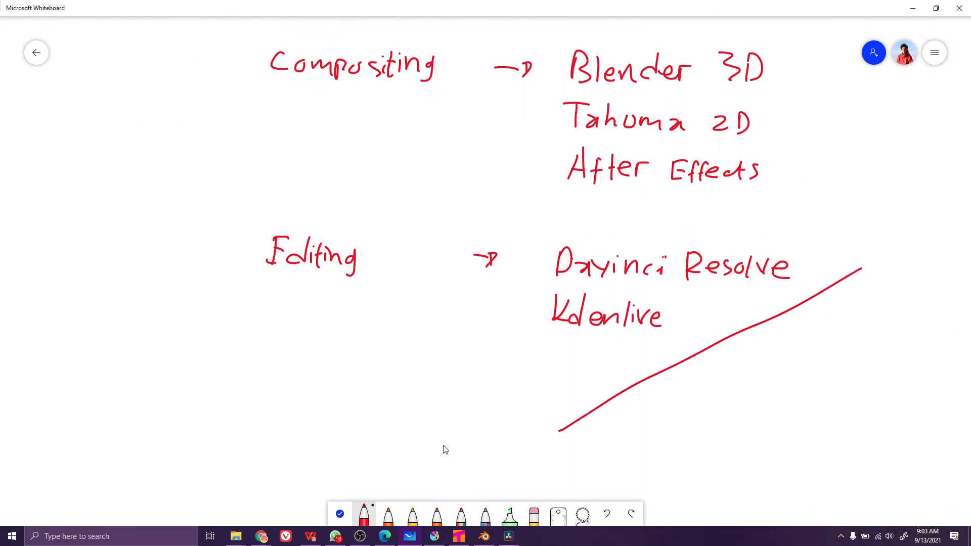
key("ctrl+z")
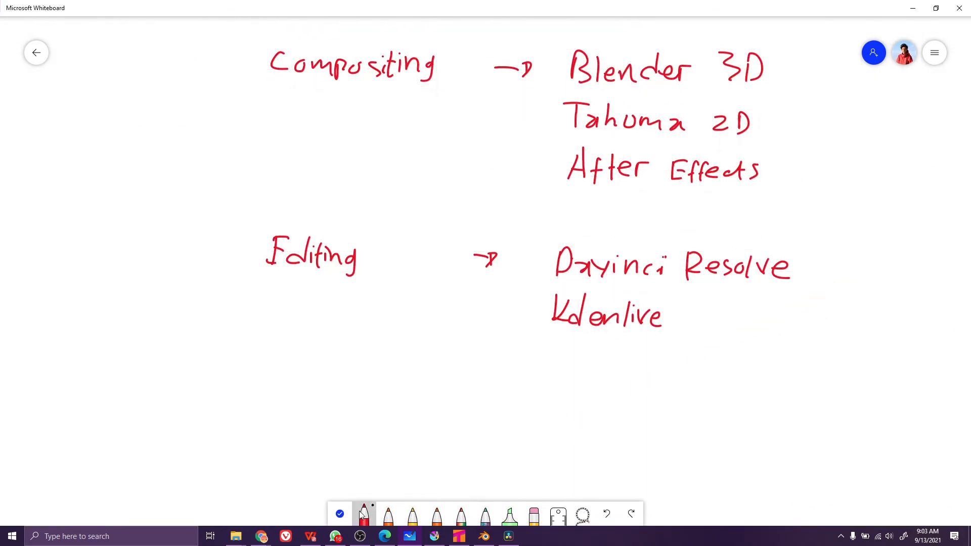
left_click(341, 513)
left_click(412, 514)
mouse_move(268, 434)
left_mouse_down()
mouse_move(278, 405)
mouse_move(288, 427)
left_mouse_up()
left_click_drag(269, 422, 306, 429)
mouse_move(326, 414)
left_mouse_down()
mouse_move(328, 431)
mouse_move(354, 414)
mouse_move(340, 416)
mouse_move(400, 433)
mouse_move(424, 422)
left_mouse_up()
key("ctrl+z")
left_click_drag(443, 407, 439, 434)
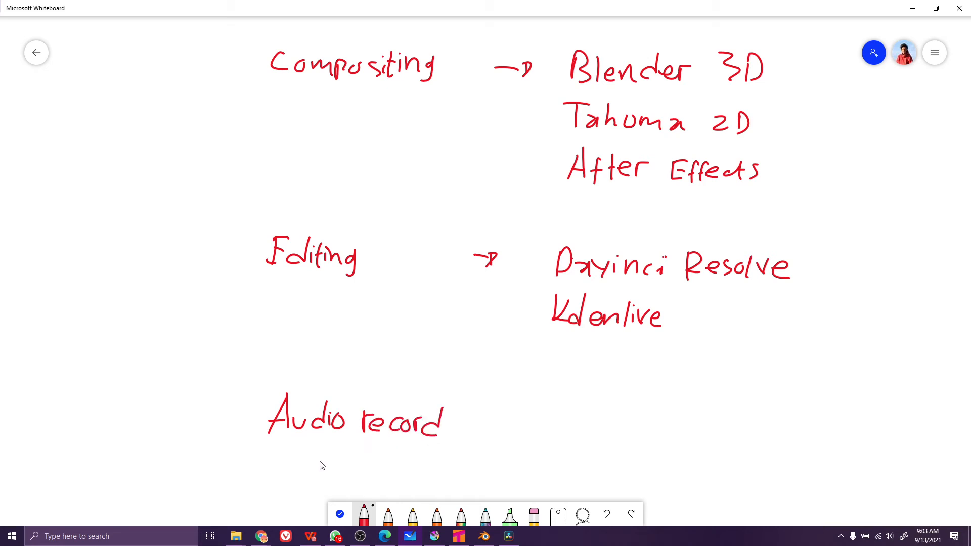
Handwrite "Sound Fx" in red directly under the Audio record entry
mouse_move(299, 460)
left_mouse_down()
mouse_move(289, 479)
mouse_move(312, 466)
left_mouse_up()
left_click_drag(319, 467, 331, 476)
left_click_drag(335, 477, 356, 476)
left_click_drag(367, 467, 365, 476)
mouse_move(373, 453)
left_mouse_down()
mouse_move(372, 477)
mouse_move(393, 478)
mouse_move(408, 456)
left_mouse_up()
left_click_drag(386, 468, 417, 479)
left_click_drag(415, 461, 403, 479)
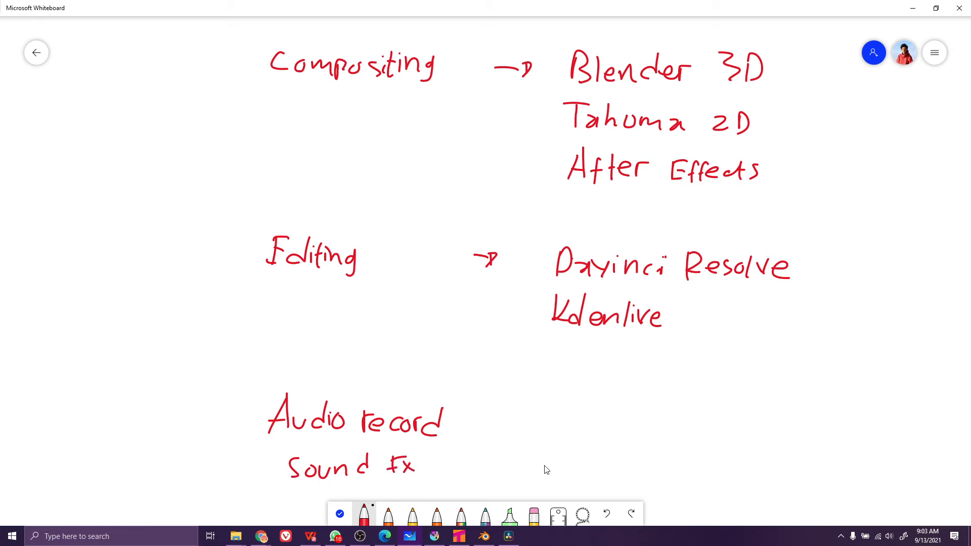
Handwrite an arrow followed by "Audacity" in red beside the Audio record entry
left_click_drag(484, 423, 519, 422)
left_click_drag(514, 434, 518, 421)
mouse_move(569, 407)
left_mouse_down()
mouse_move(555, 436)
mouse_move(577, 436)
left_mouse_up()
left_click_drag(559, 428, 570, 426)
mouse_move(577, 429)
left_mouse_down()
mouse_move(584, 440)
mouse_move(594, 427)
left_mouse_up()
mouse_move(606, 428)
left_mouse_down()
mouse_move(612, 445)
mouse_move(645, 440)
left_mouse_up()
mouse_move(644, 418)
left_mouse_down()
mouse_move(670, 421)
mouse_move(655, 437)
left_mouse_up()
mouse_move(650, 425)
left_mouse_down()
mouse_move(660, 424)
mouse_move(665, 447)
left_mouse_up()
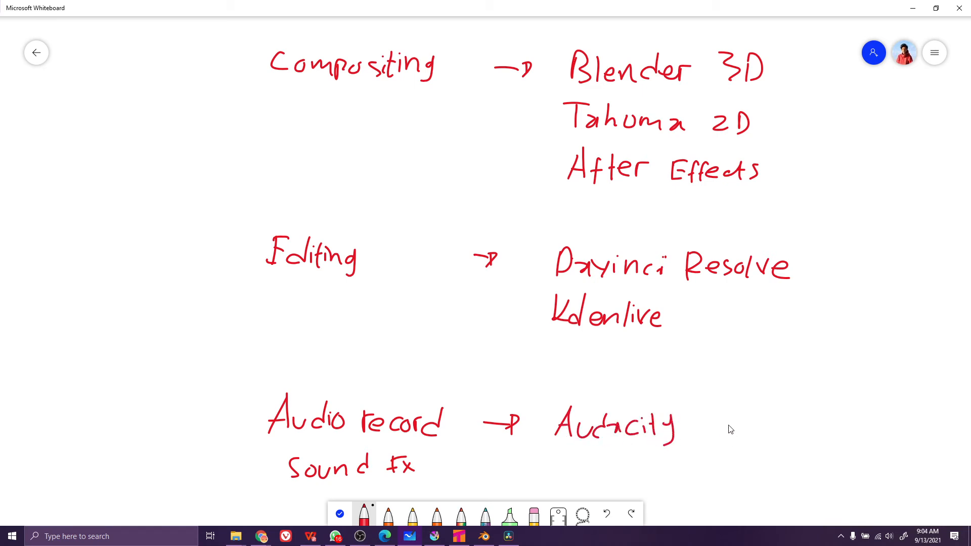
Handwrite ", record Smartphone" in red after Audacity in the Audio record entry
mouse_move(696, 437)
left_mouse_down()
mouse_move(689, 445)
mouse_move(723, 441)
mouse_move(729, 417)
left_mouse_up()
left_click_drag(732, 434, 744, 444)
left_click_drag(762, 425, 758, 438)
left_click_drag(769, 427, 786, 426)
mouse_move(801, 415)
left_mouse_down()
mouse_move(801, 436)
mouse_move(790, 435)
left_mouse_up()
left_click_drag(839, 414, 824, 441)
mouse_move(839, 425)
left_mouse_down()
mouse_move(881, 421)
mouse_move(894, 432)
mouse_move(920, 418)
mouse_move(968, 425)
left_mouse_up()
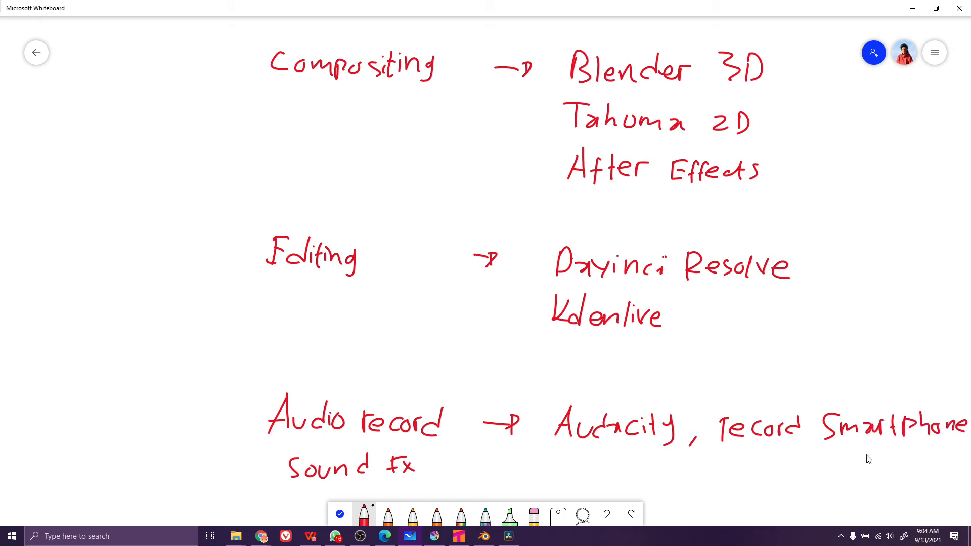
Touch up the first letter of "record" and add a question mark after "Smartphone"
left_click(340, 514)
left_click_drag(719, 483, 612, 401)
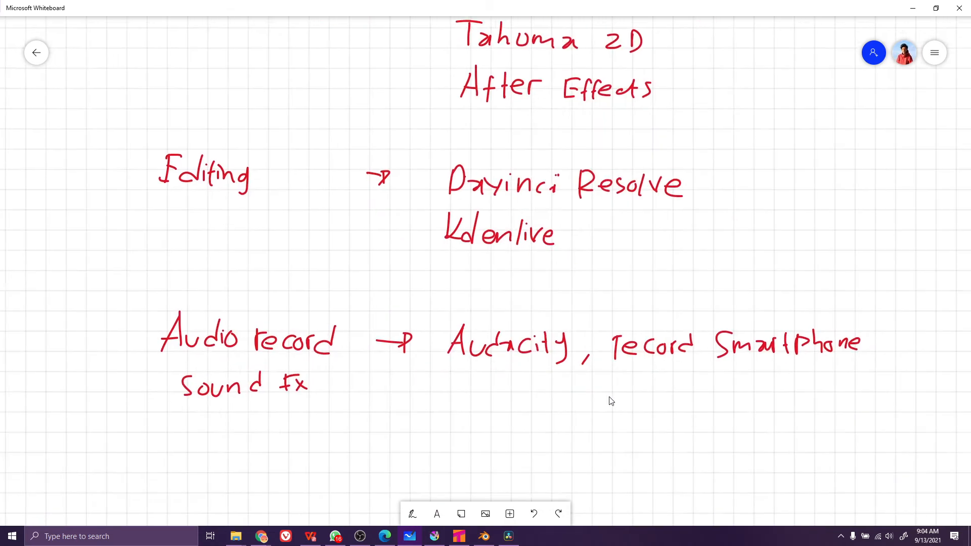
left_click(413, 514)
mouse_move(586, 329)
left_mouse_down()
mouse_move(584, 350)
mouse_move(607, 330)
left_mouse_up()
left_click_drag(854, 324, 851, 347)
left_click(850, 353)
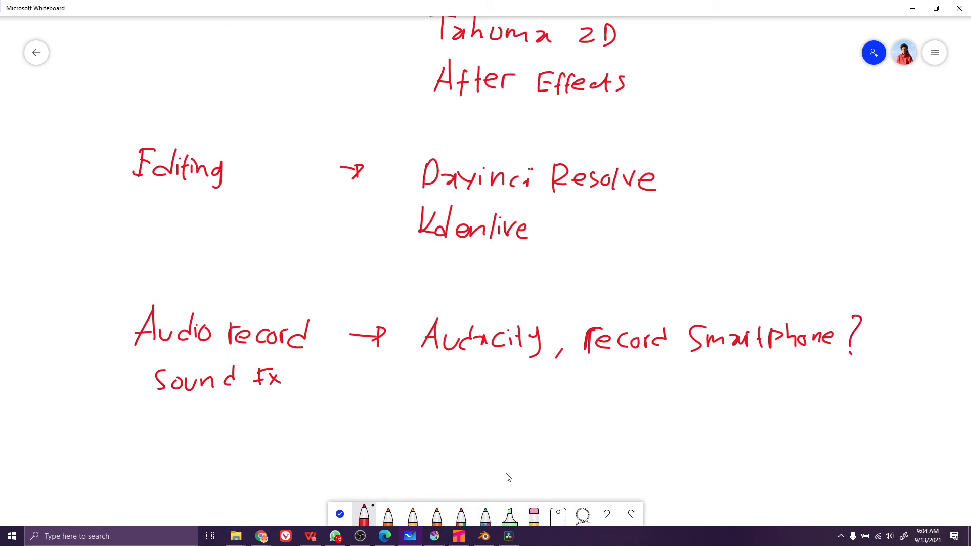
Handwrite an arrow followed by "LMMS" in red beside the Sound Fx entry
left_click(341, 513)
mouse_move(353, 376)
left_mouse_down()
mouse_move(397, 391)
mouse_move(389, 401)
left_mouse_up()
left_click(412, 515)
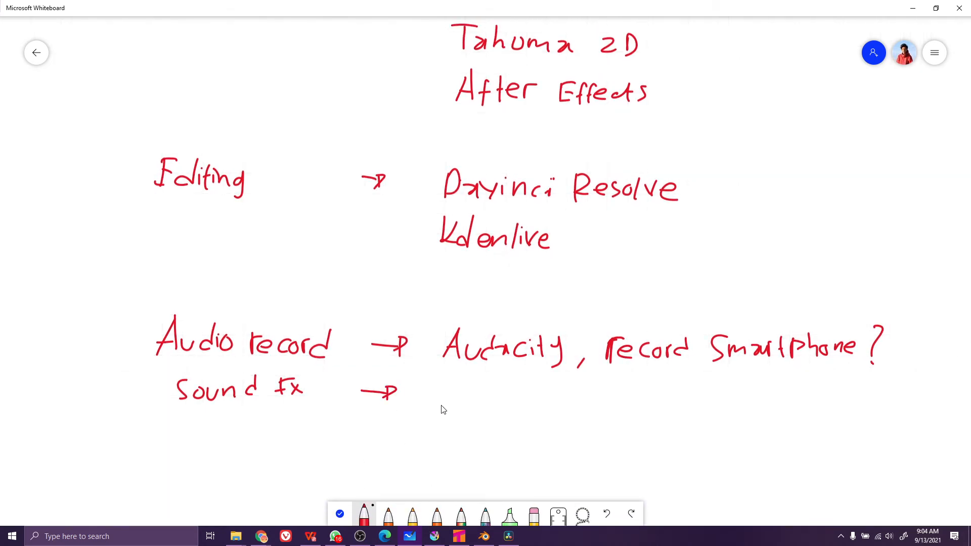
left_click_drag(448, 378, 457, 407)
mouse_move(466, 411)
left_mouse_down()
mouse_move(469, 395)
mouse_move(484, 405)
mouse_move(495, 392)
mouse_move(508, 407)
left_mouse_up()
left_click_drag(522, 392, 514, 411)
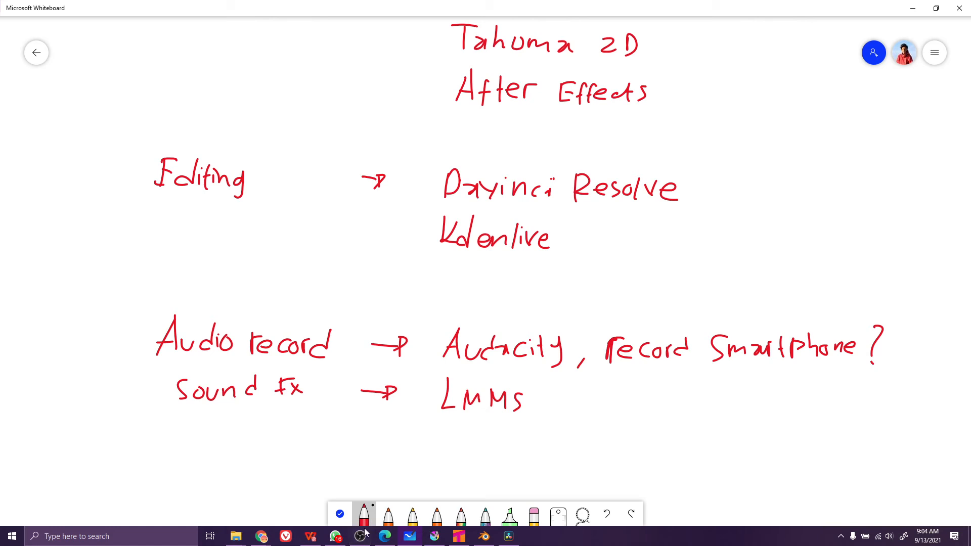
Switch to Chrome, search the web for lmms in a new tab and look through the lmms.io home page
mouse_move(261, 537)
left_click(247, 512)
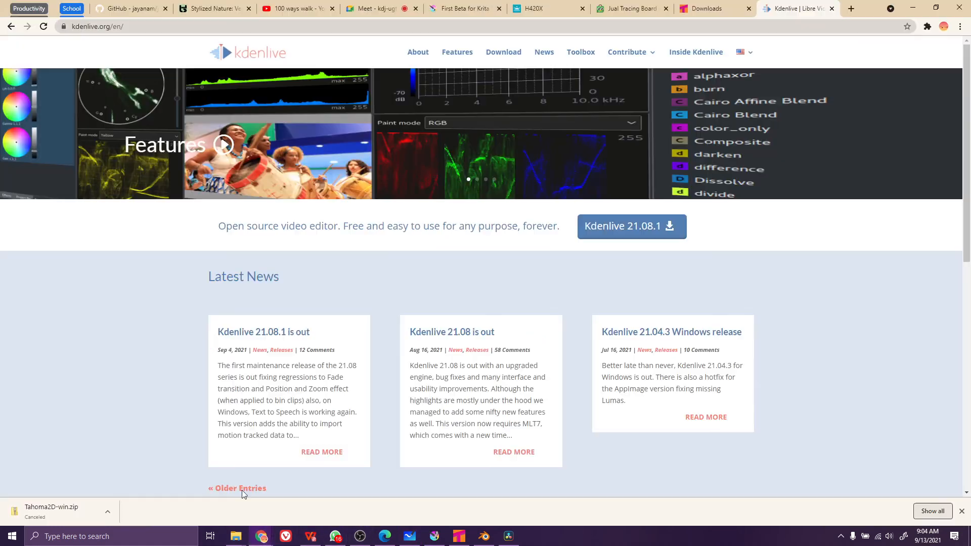
key("ctrl+t")
type("l")
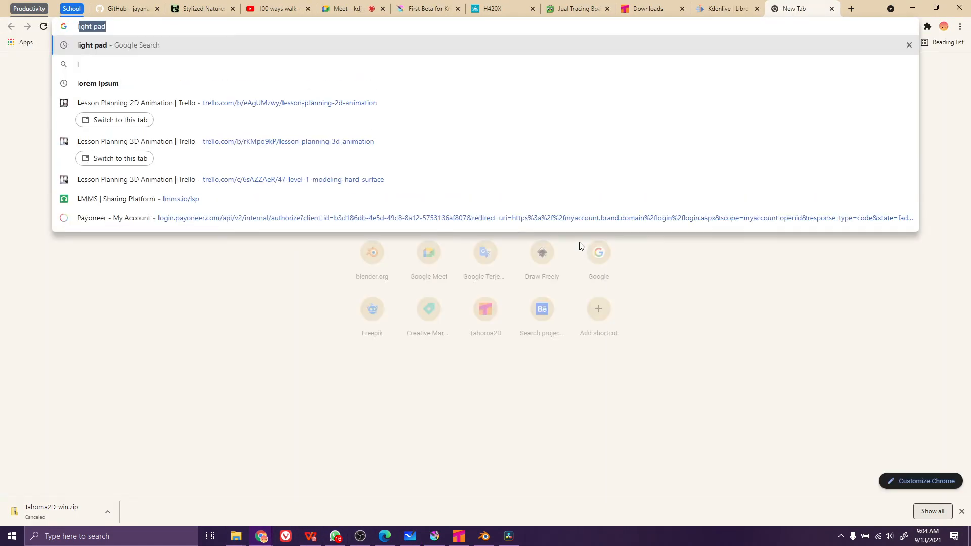
type("ms")
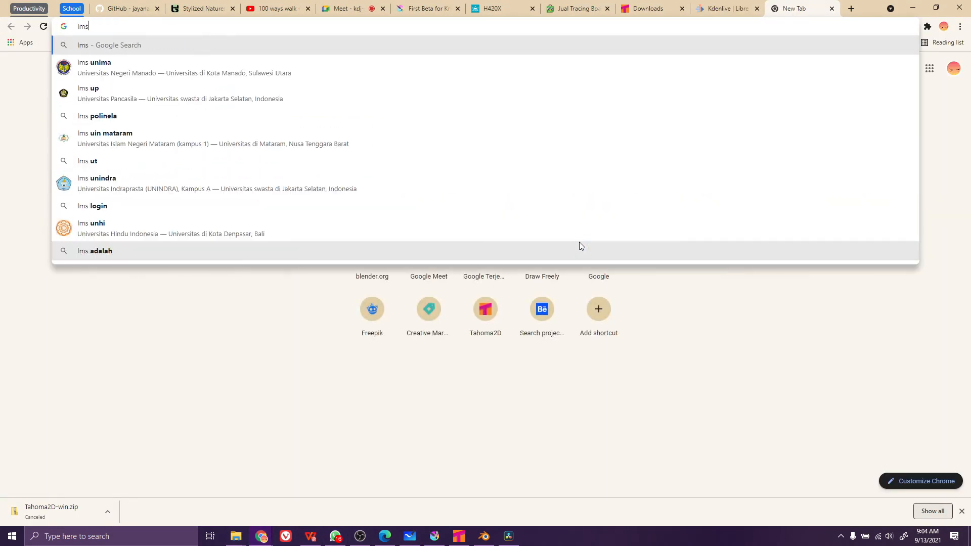
key("BackSpace")
type("ms")
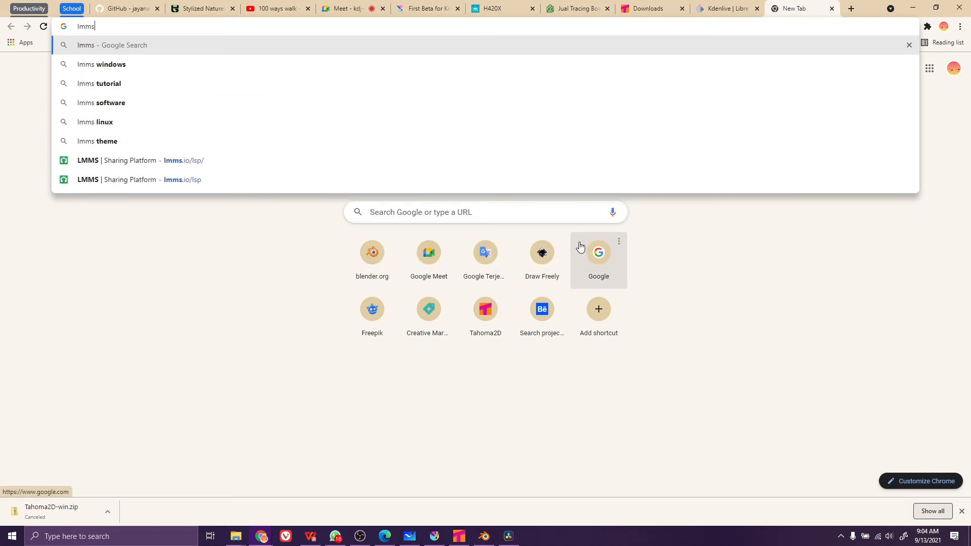
key("Return")
left_click(129, 148)
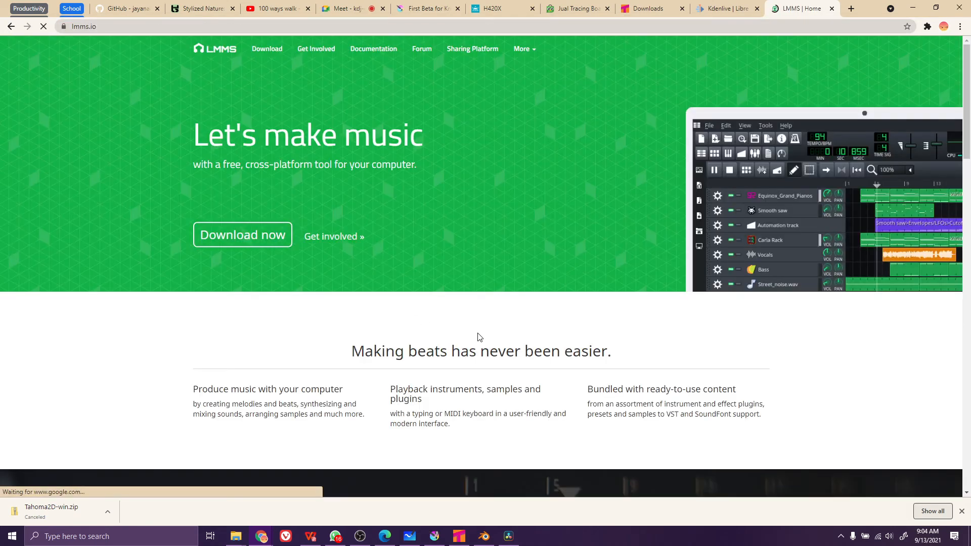
scroll(477, 334, "down", 5)
scroll(476, 334, "down", 10)
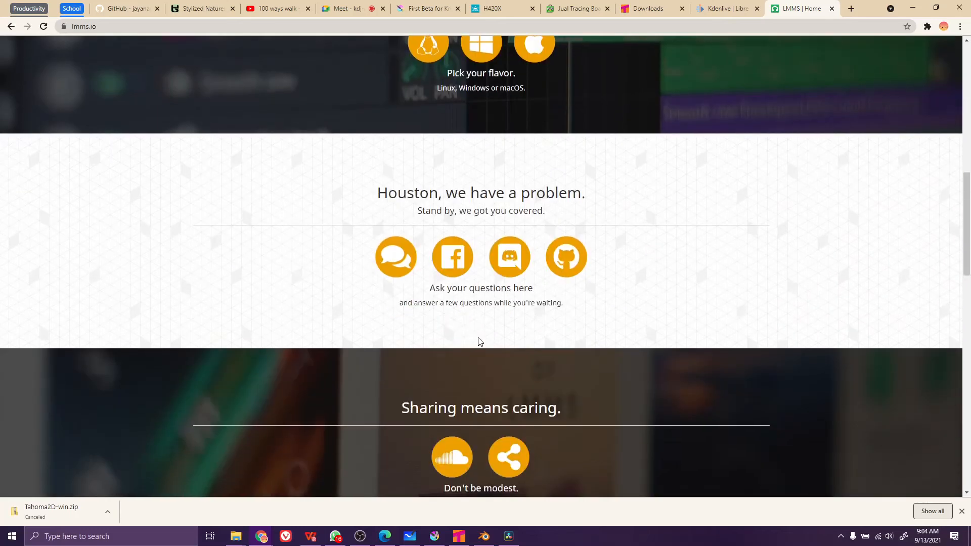
Open the LMMS promo video from the lmms.io home page and pause it near the start
scroll(479, 339, "down", 7)
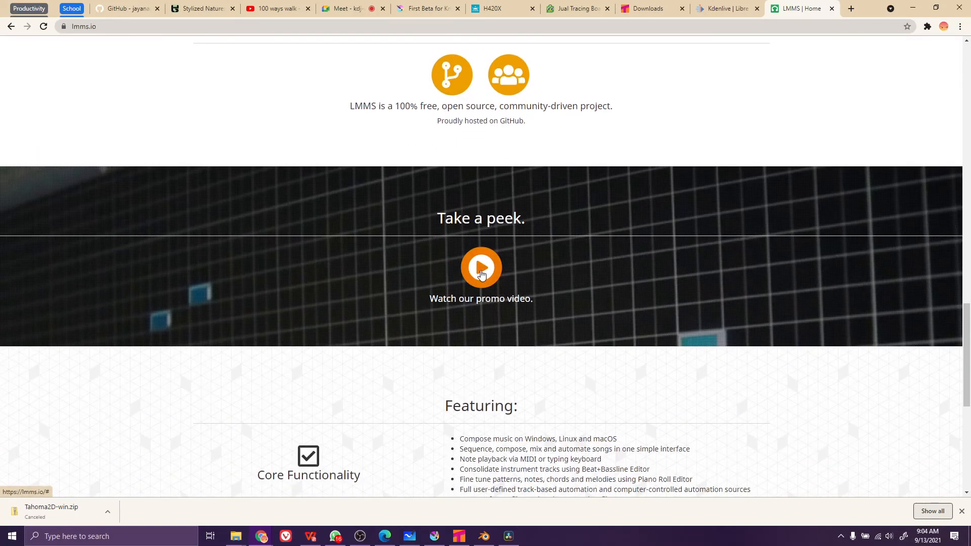
left_click(472, 273)
left_click(490, 194)
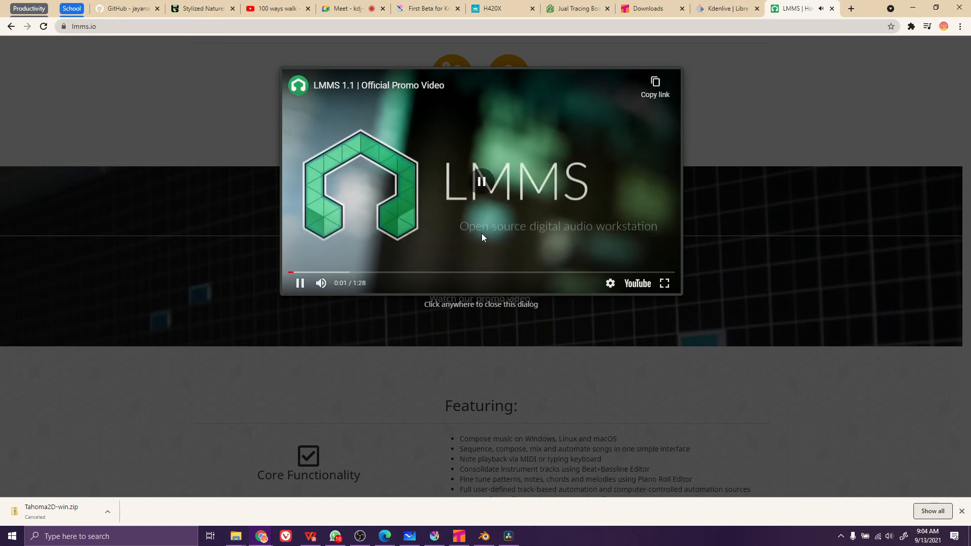
left_click(482, 232)
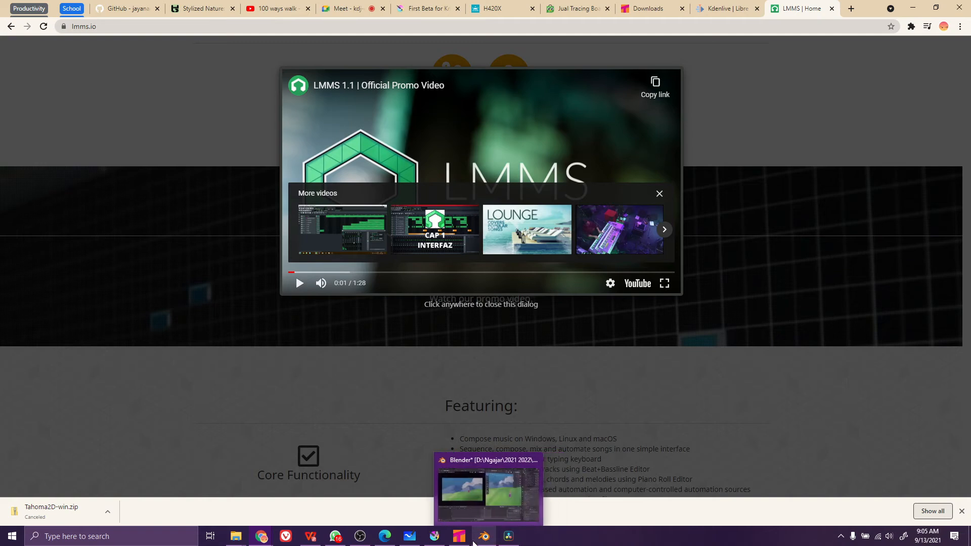
mouse_move(459, 541)
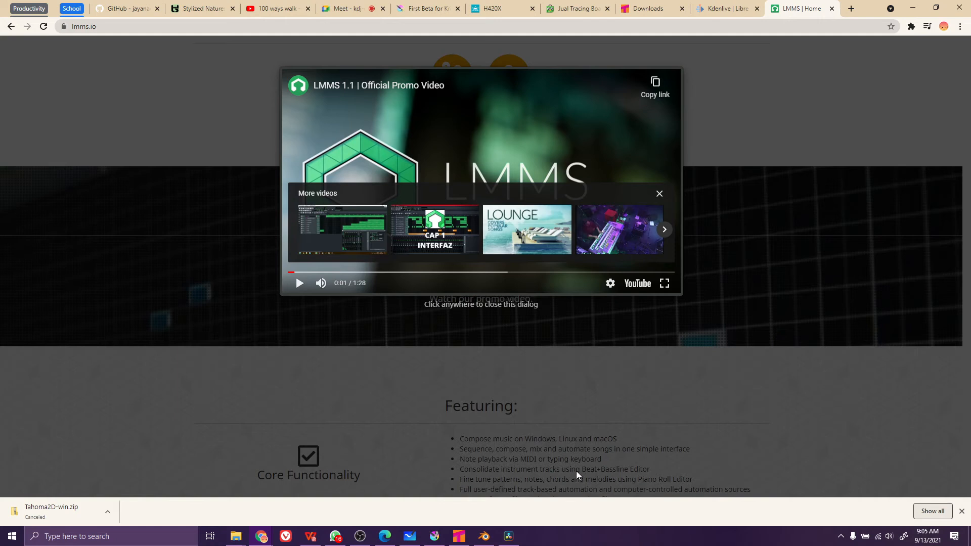
Resume the LMMS promo video and skip forward through it to the MIDI controller scene
left_click(470, 141)
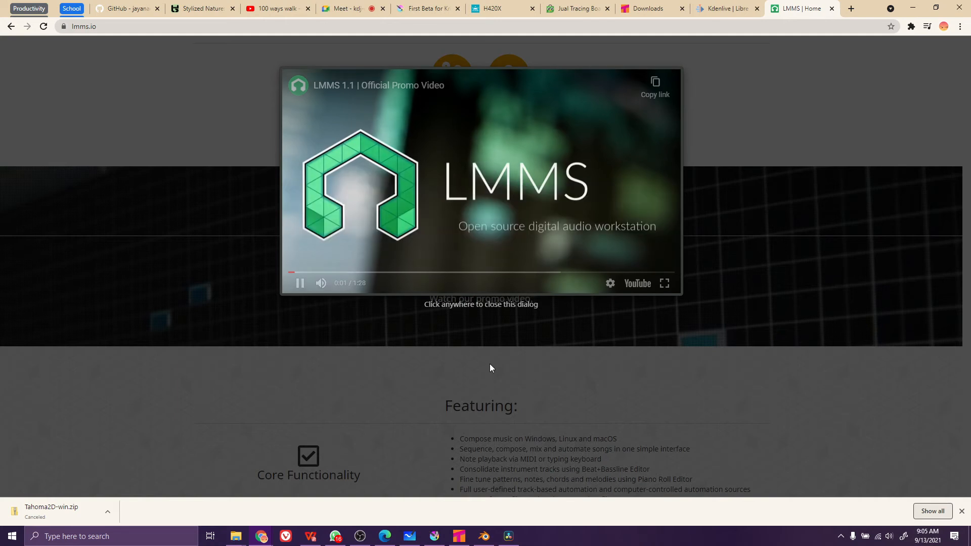
left_click(328, 272)
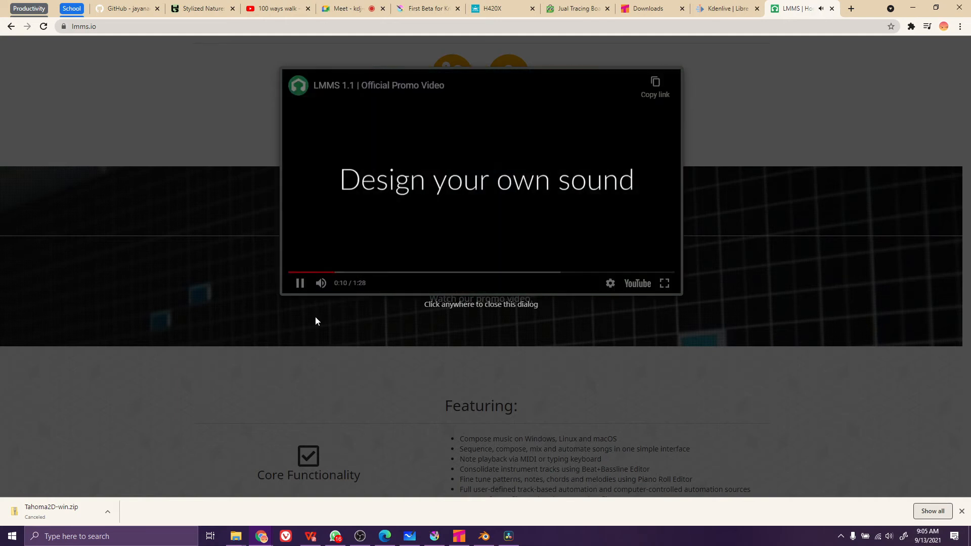
left_click(373, 273)
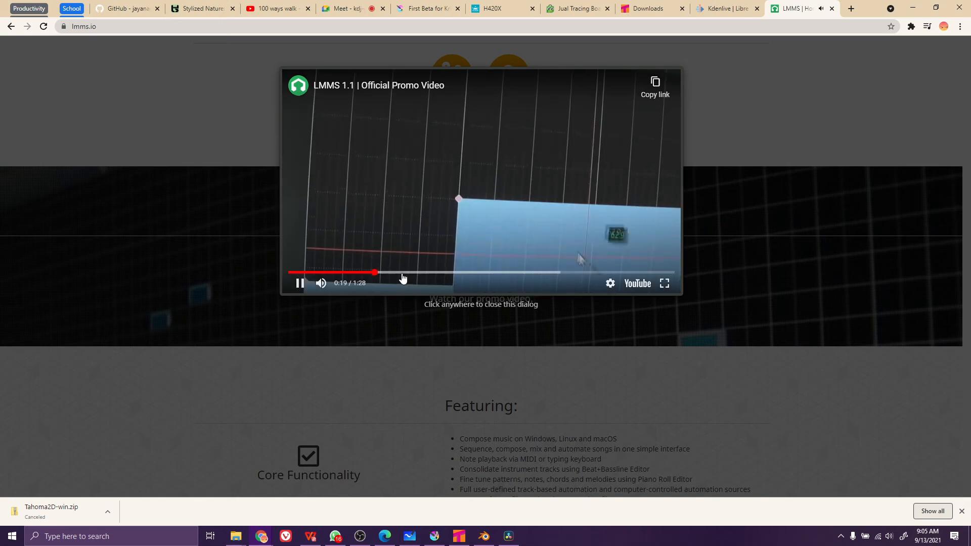
left_click(433, 273)
left_click(470, 274)
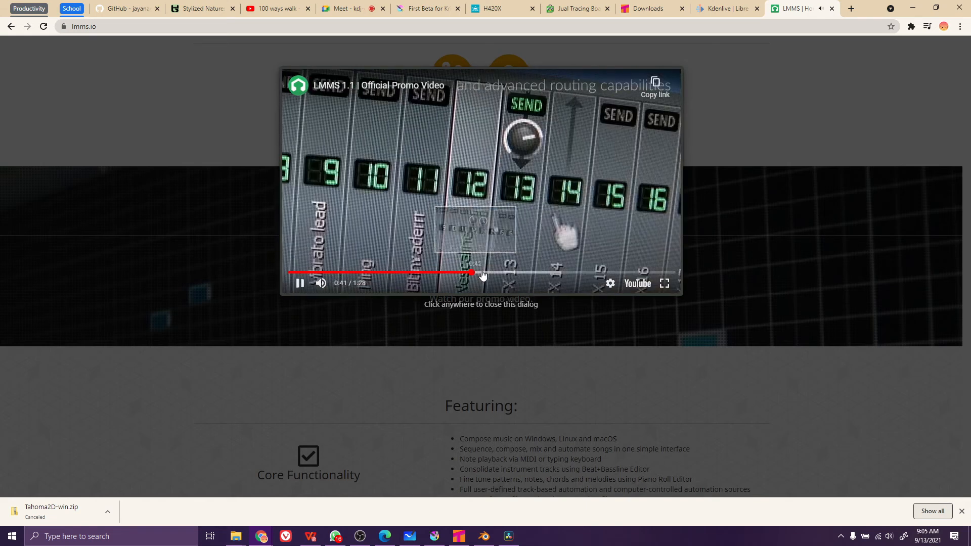
left_click(523, 273)
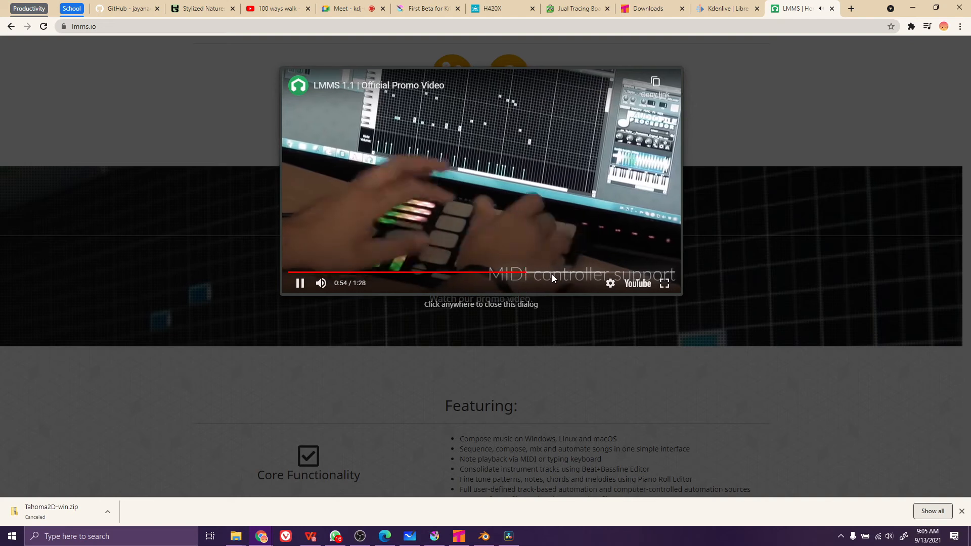
Pause the promo video at the MIDI controller scene, dismiss the suggested videos, and close the player after playing a little more
left_click(451, 233)
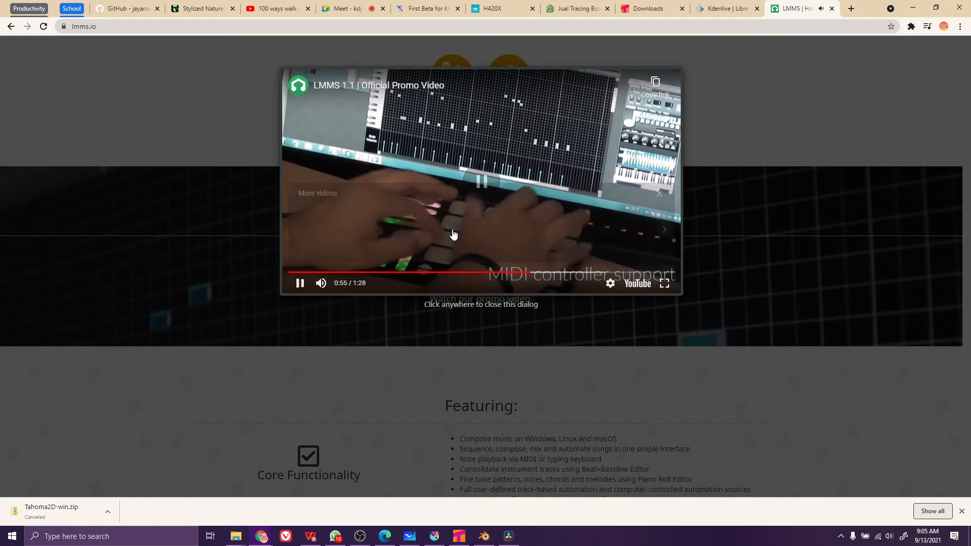
left_click(660, 194)
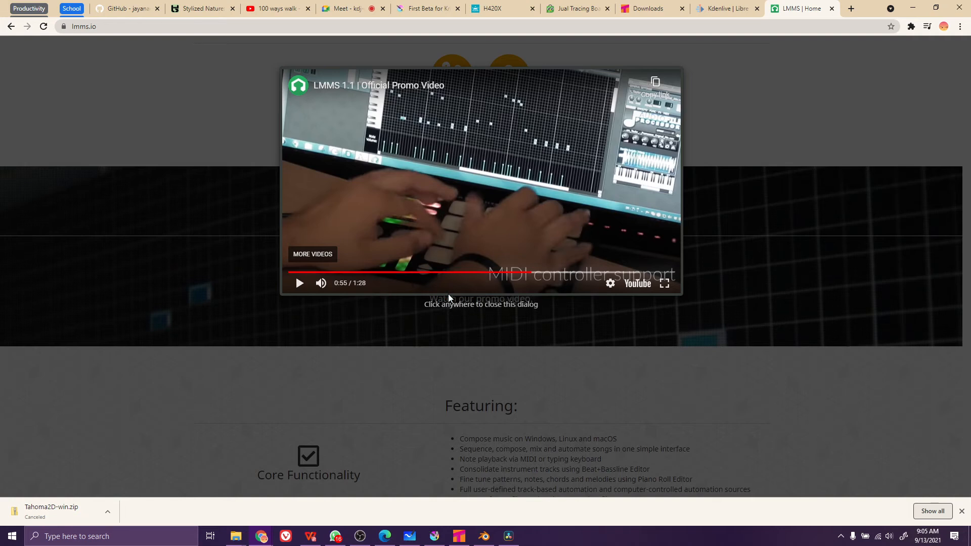
left_click(554, 223)
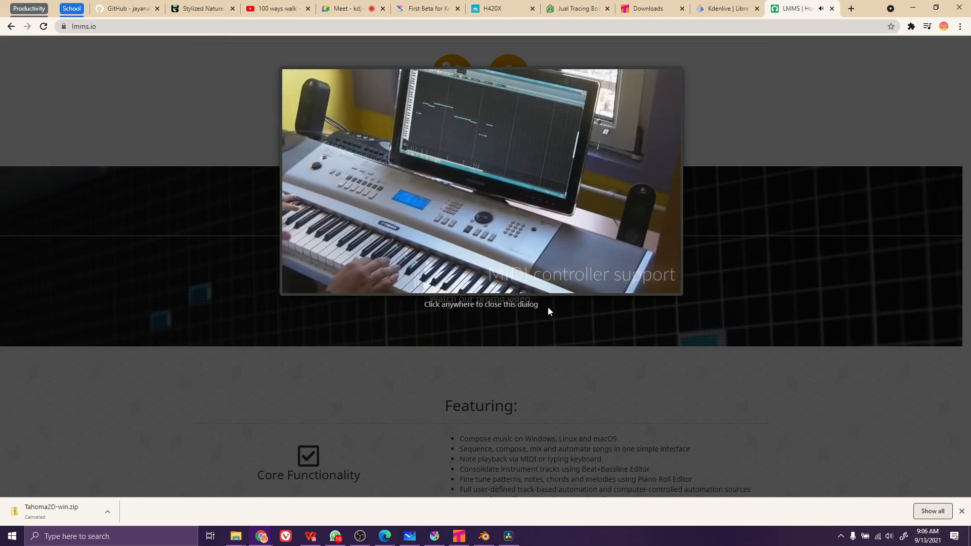
left_click(502, 261)
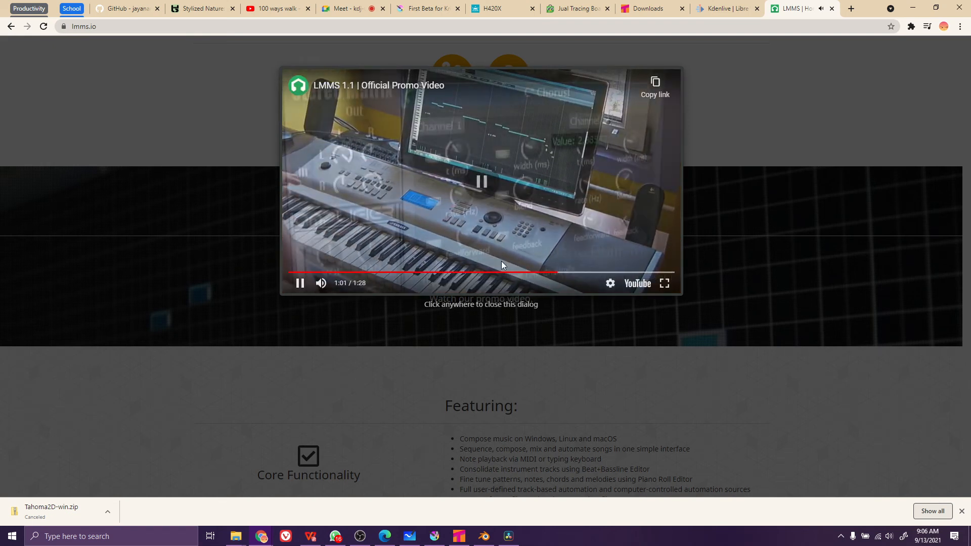
left_click(566, 386)
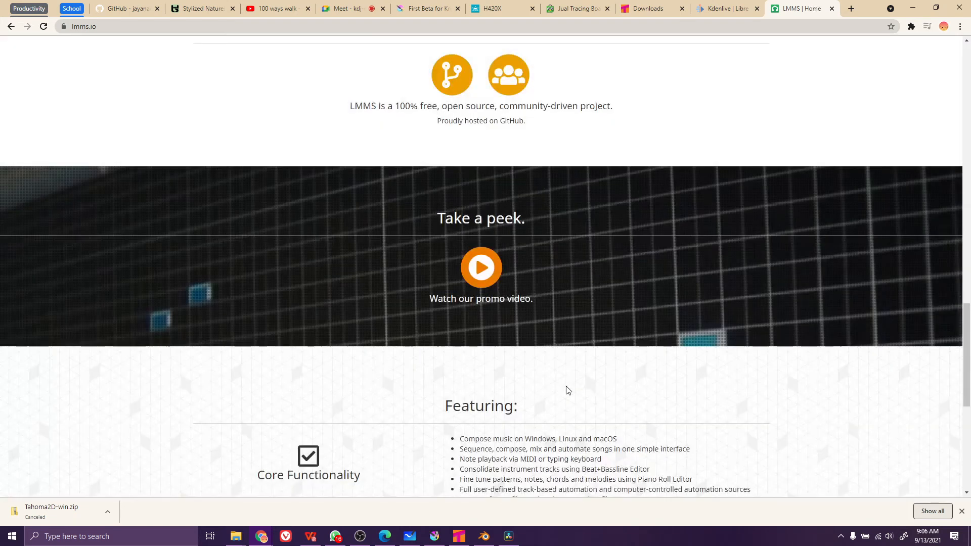
Look through the feature lists and supported operating systems on the LMMS home page
scroll(605, 443, "down", 7)
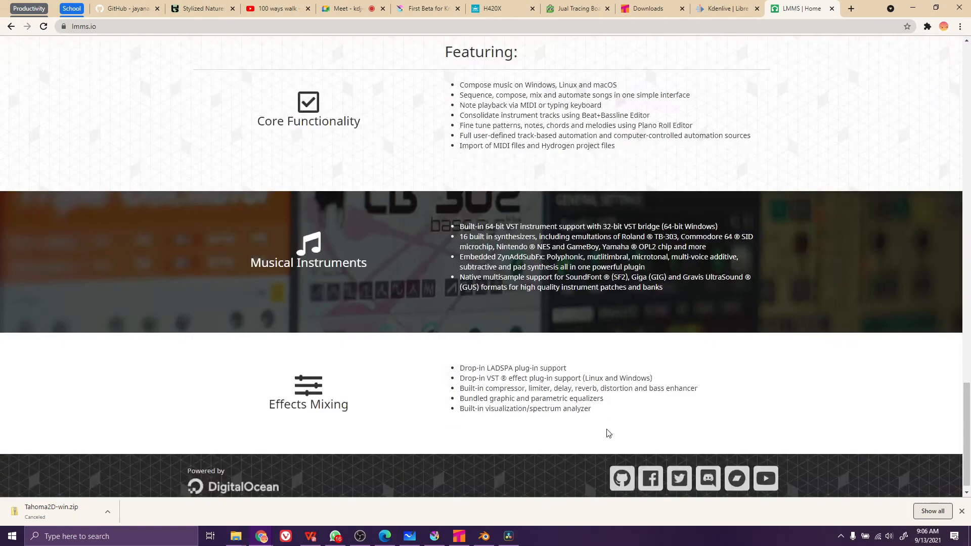
scroll(608, 429, "up", 7)
scroll(608, 429, "up", 10)
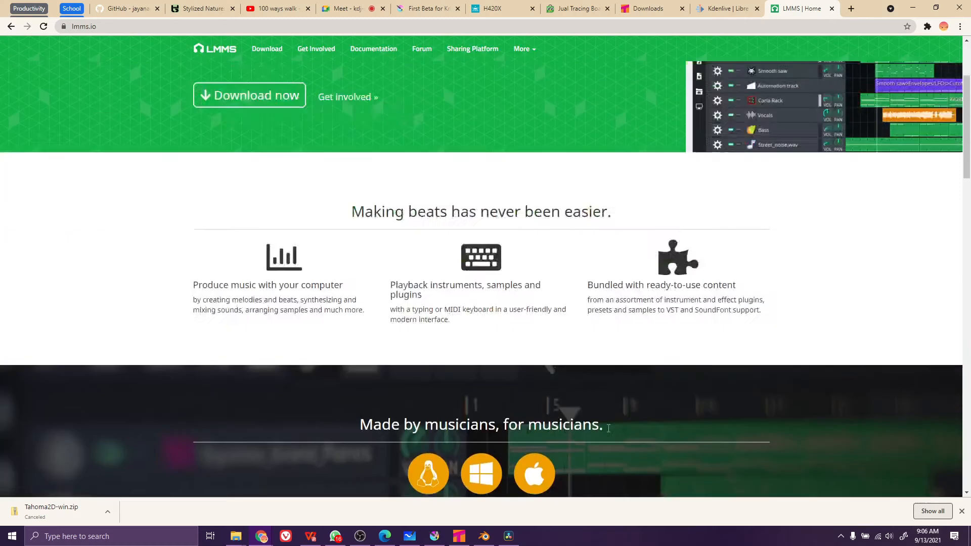
scroll(615, 423, "down", 5)
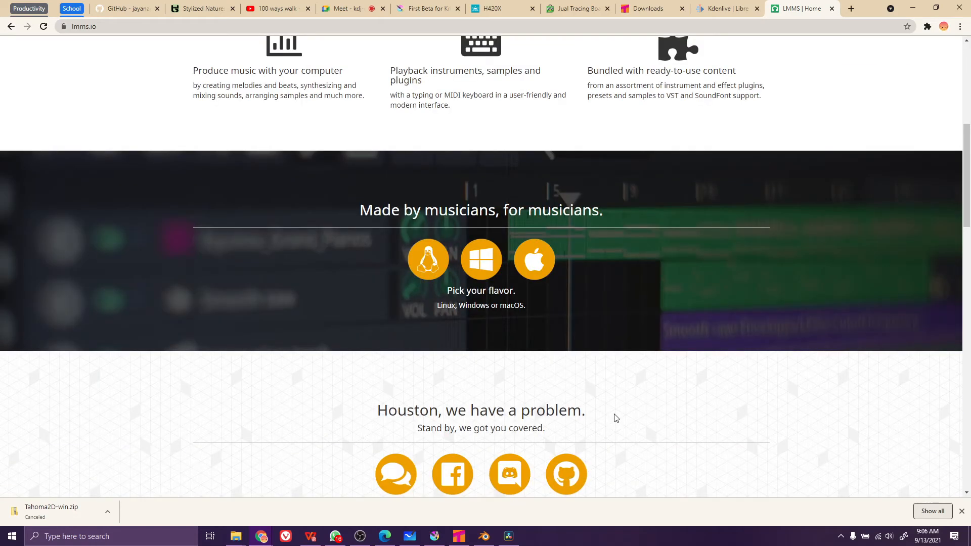
Switch to Microsoft Whiteboard and handwrite "Music" in red below the Sound Fx entry
left_click(410, 536)
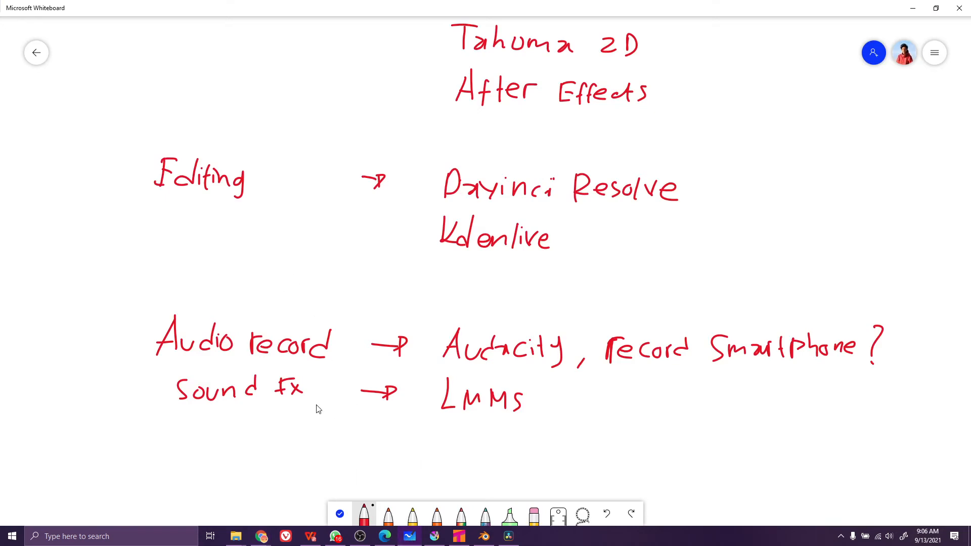
left_click(340, 513)
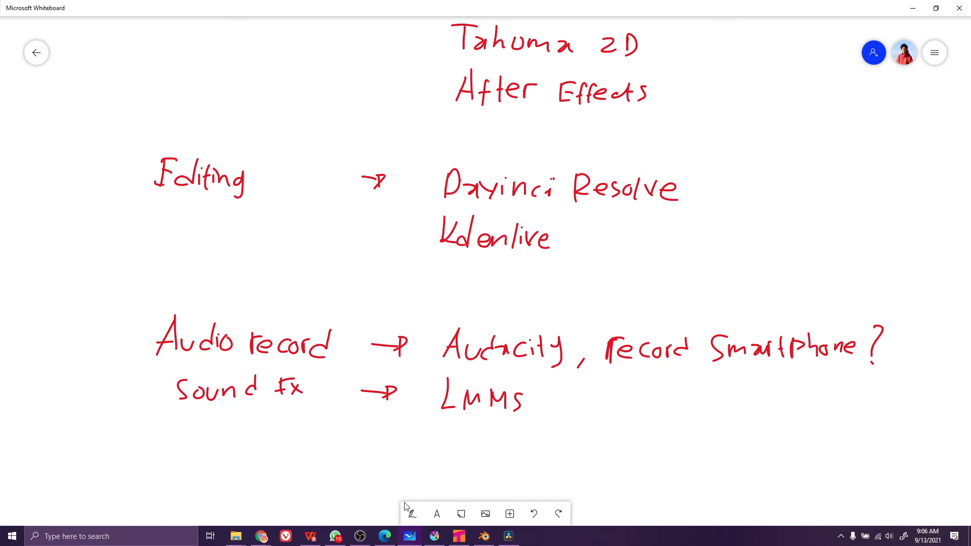
left_click(412, 514)
mouse_move(167, 435)
left_mouse_down()
mouse_move(191, 448)
mouse_move(221, 436)
mouse_move(234, 447)
left_mouse_up()
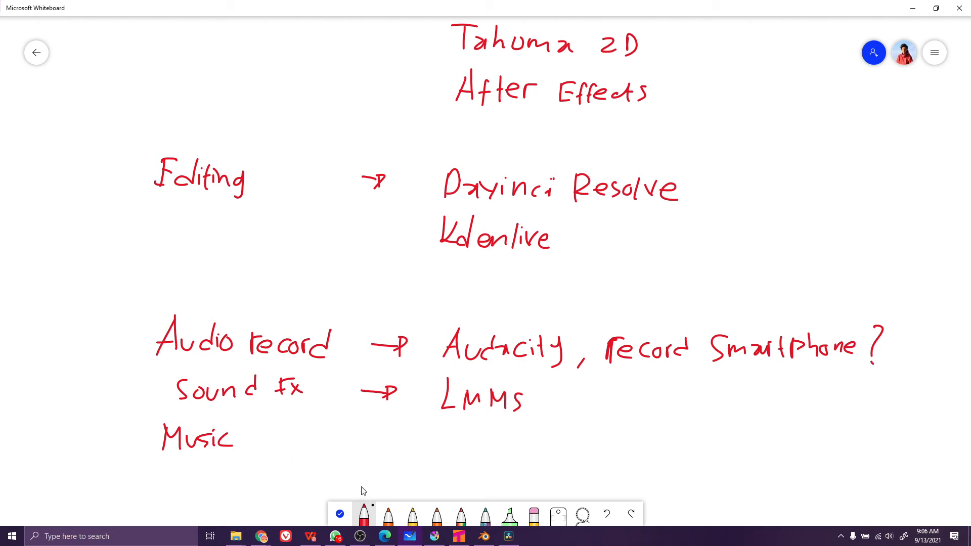
Handwrite "free commercial" in red below the LMMS and Music entries, undoing the miswritten letters after the "f"
left_click(340, 514)
left_click_drag(385, 455, 403, 370)
left_click(411, 514)
mouse_move(375, 425)
left_mouse_down()
mouse_move(362, 461)
mouse_move(370, 444)
left_mouse_up()
left_click_drag(373, 451, 388, 458)
left_click(396, 449)
key("ctrl+z")
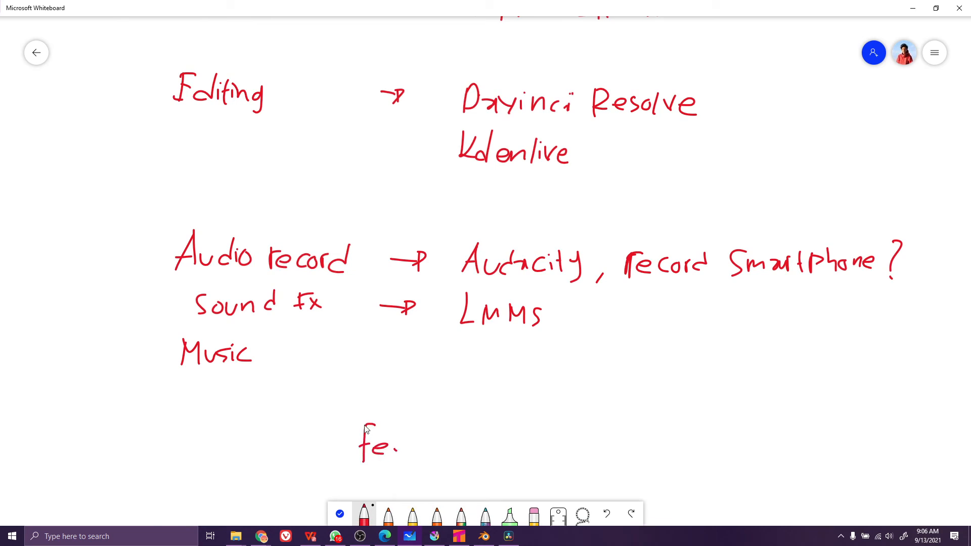
key("ctrl+z")
left_click_drag(375, 453, 383, 447)
left_click_drag(384, 453, 437, 458)
mouse_move(447, 449)
left_mouse_down()
mouse_move(448, 458)
mouse_move(473, 460)
left_mouse_up()
mouse_move(479, 462)
left_mouse_down()
mouse_move(486, 451)
mouse_move(500, 461)
left_mouse_up()
left_click_drag(503, 455, 541, 460)
left_click_drag(552, 453, 567, 458)
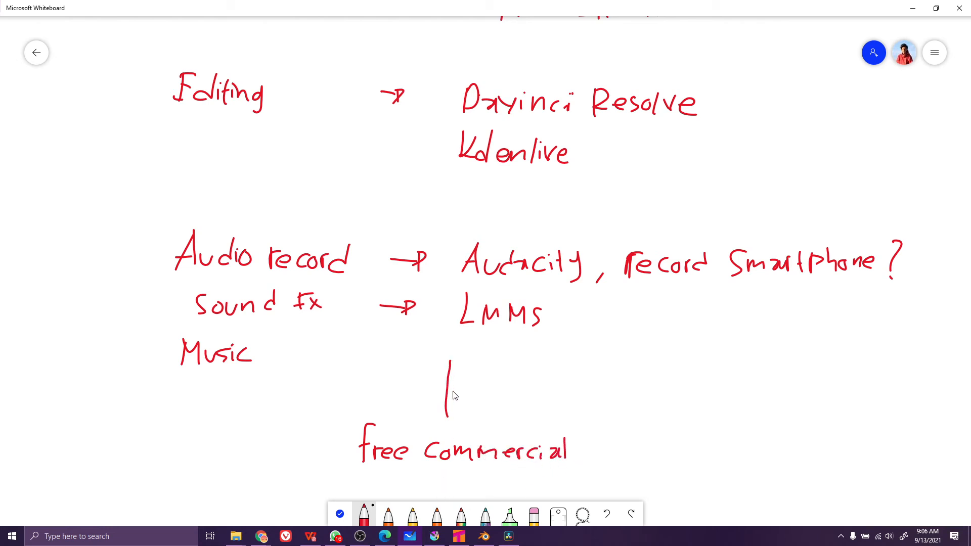
Handwrite "buy sfx/music" in red below "free commercial"
scroll(399, 455, "down", 1)
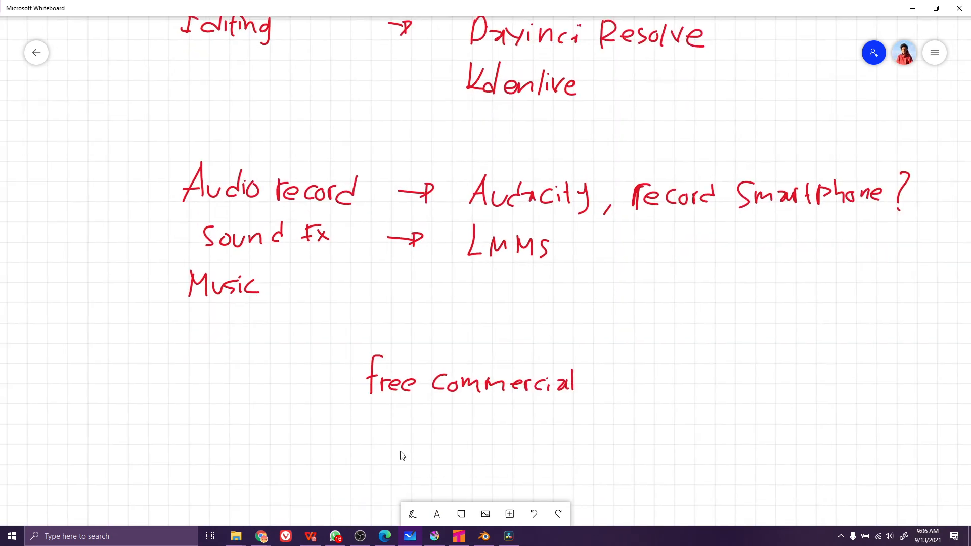
mouse_move(368, 415)
left_mouse_down()
mouse_move(385, 439)
mouse_move(399, 434)
left_mouse_up()
left_click_drag(403, 435, 414, 451)
mouse_move(462, 429)
left_mouse_down()
mouse_move(449, 452)
mouse_move(468, 454)
mouse_move(479, 437)
left_mouse_up()
mouse_move(480, 439)
left_mouse_down()
mouse_move(518, 436)
mouse_move(563, 445)
left_mouse_up()
mouse_move(574, 433)
left_mouse_down()
mouse_move(563, 449)
mouse_move(577, 446)
left_mouse_up()
left_click_drag(592, 435, 592, 445)
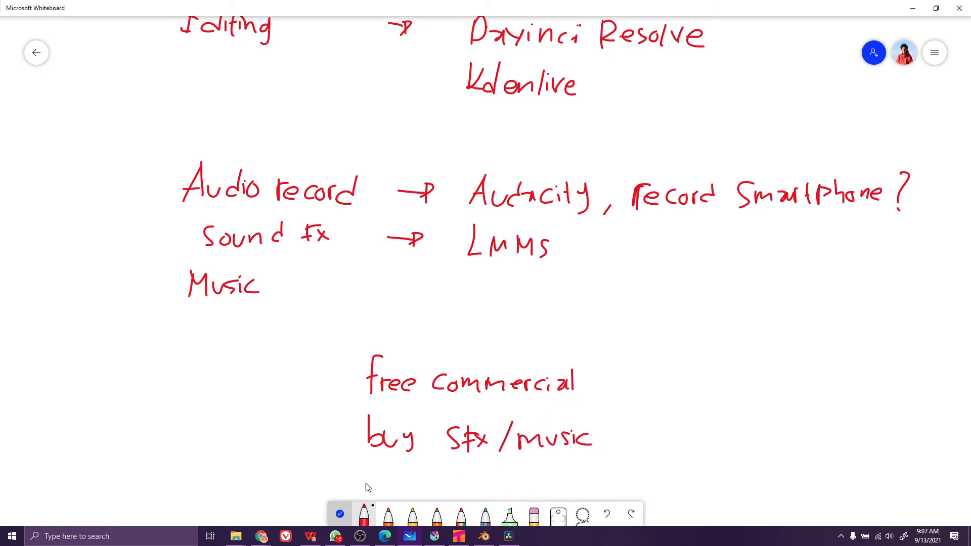
Handwrite "/ celtx" in red after Kit Scenarist in the Naskah entry and undo the stray stroke
scroll(759, 349, "down", 5)
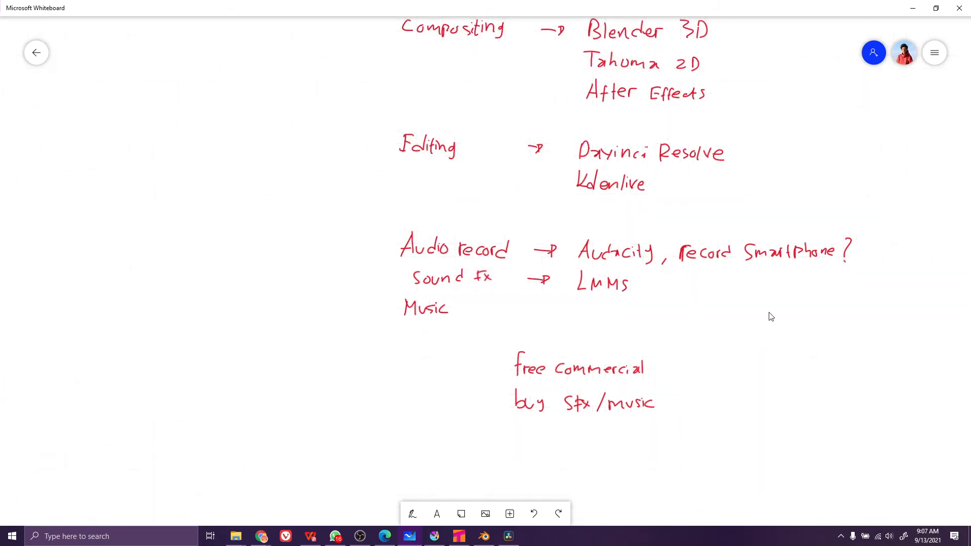
scroll(769, 314, "up", 5)
scroll(664, 407, "up", 3)
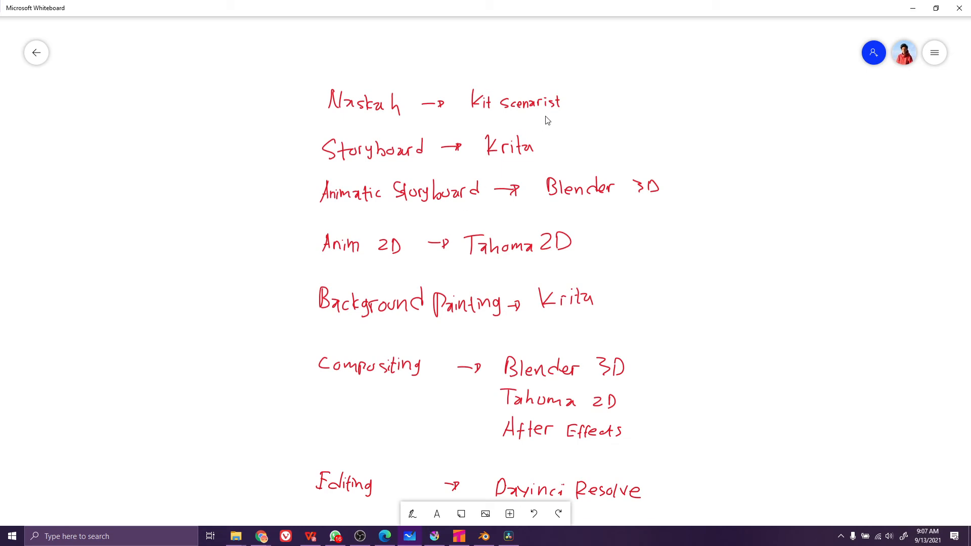
left_click(412, 514)
left_click_drag(582, 91, 570, 113)
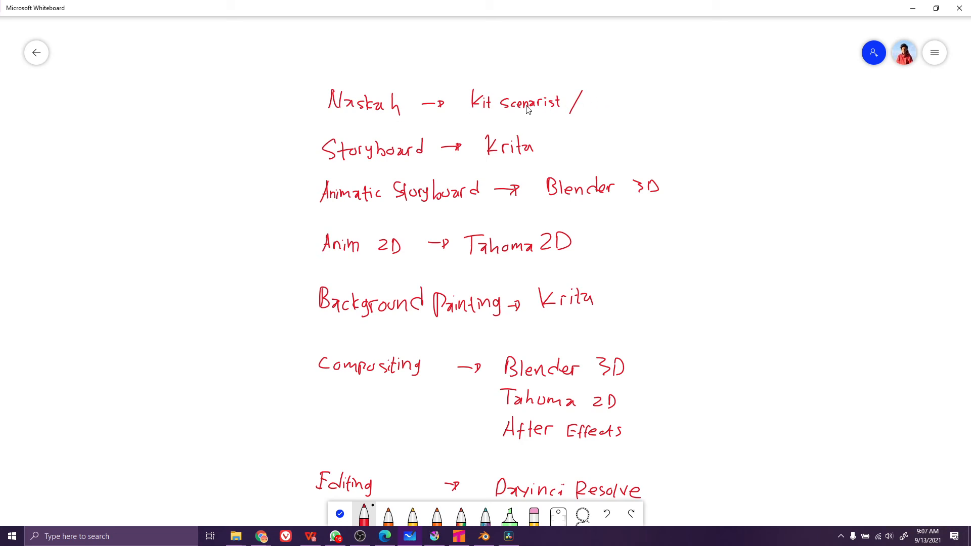
mouse_move(598, 98)
left_mouse_down()
mouse_move(598, 108)
mouse_move(612, 108)
left_mouse_up()
mouse_move(620, 90)
left_mouse_down()
mouse_move(620, 107)
mouse_move(630, 107)
left_mouse_up()
left_click_drag(620, 99, 643, 107)
left_click_drag(643, 94, 634, 106)
left_click_drag(679, 354, 675, 274)
key("ctrl+z")
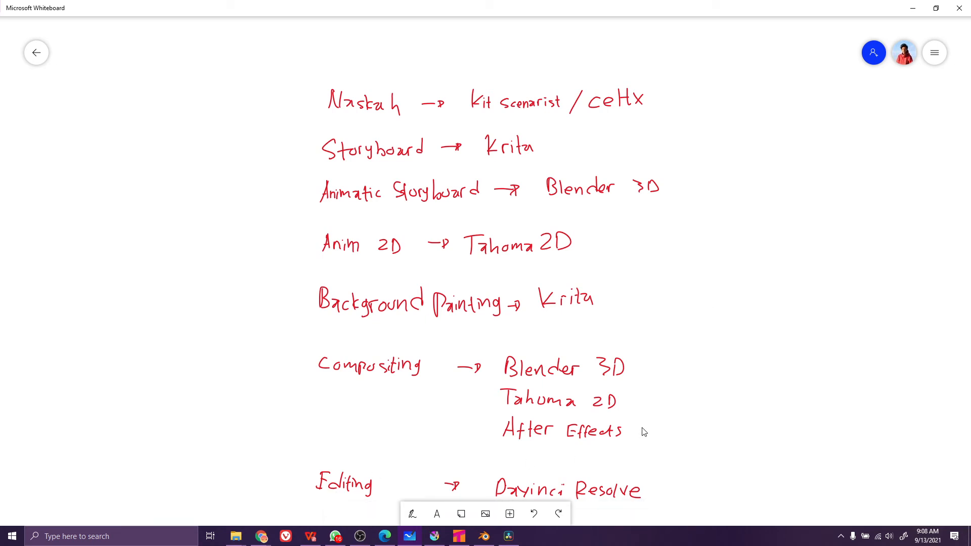
Review the whiteboard workflow from Naskah down to the audio and music notes, and return to the beginning of the list
scroll(503, 386, "down", 2)
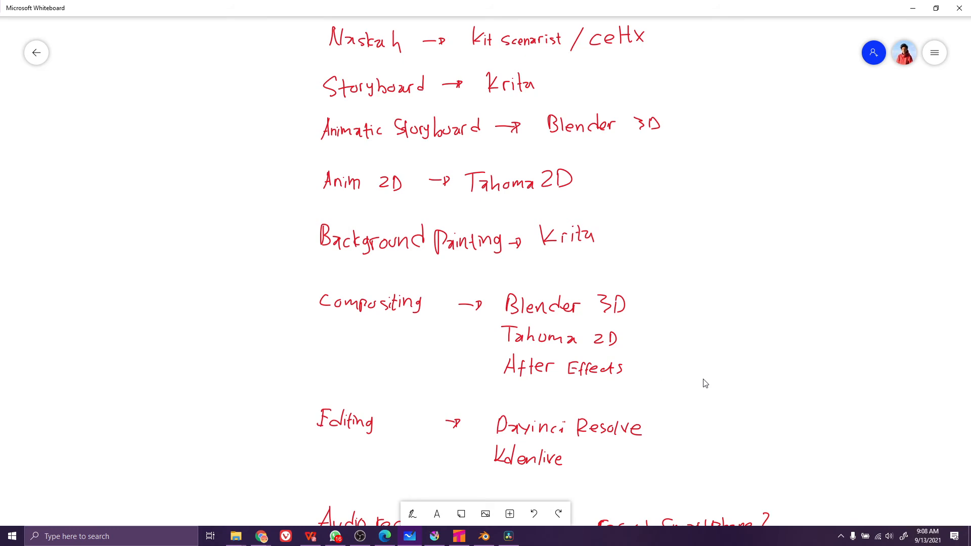
left_click_drag(687, 413, 681, 365)
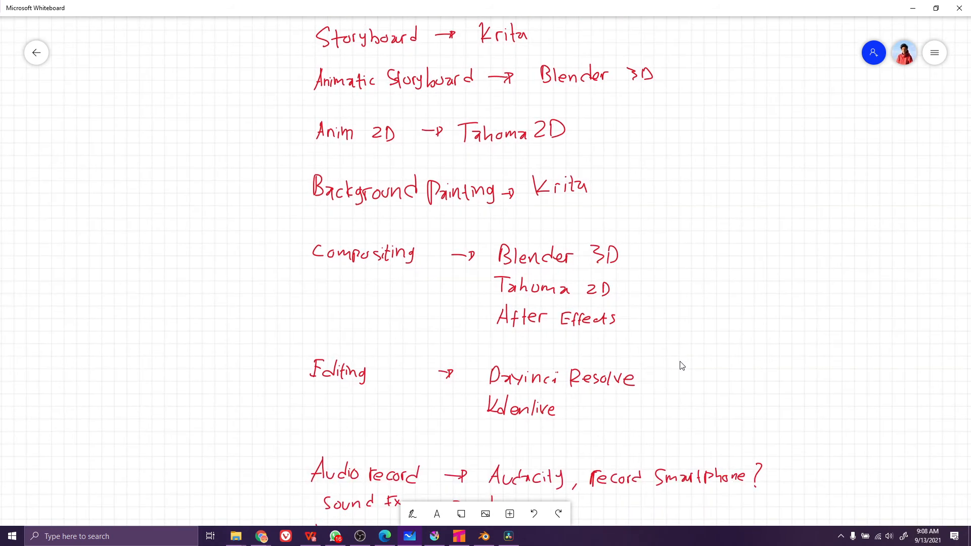
left_click_drag(681, 365, 688, 267)
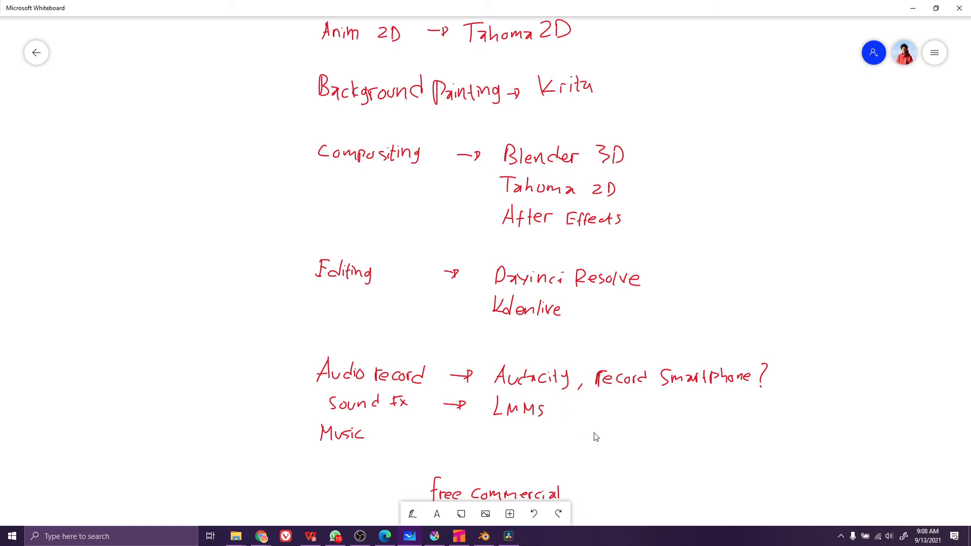
left_click_drag(583, 428, 580, 410)
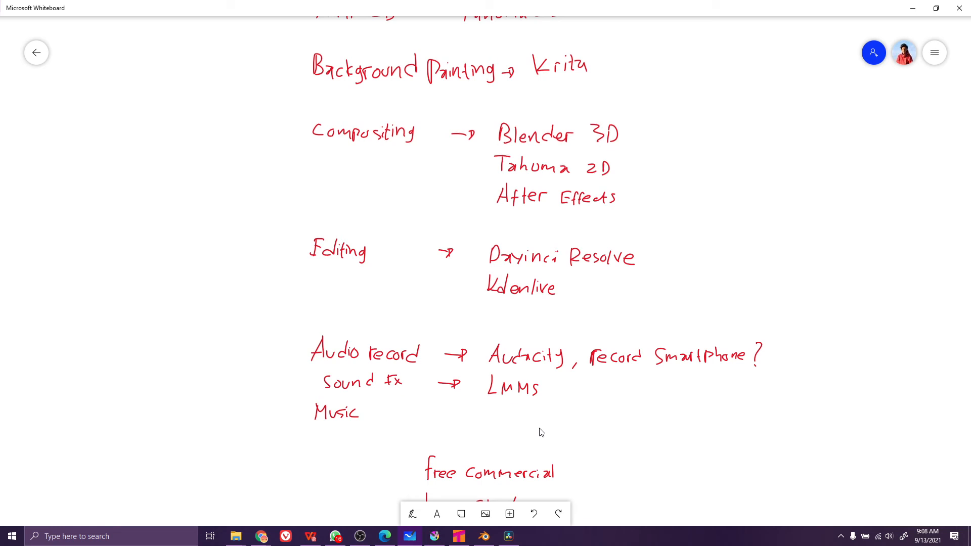
left_click_drag(531, 425, 524, 399)
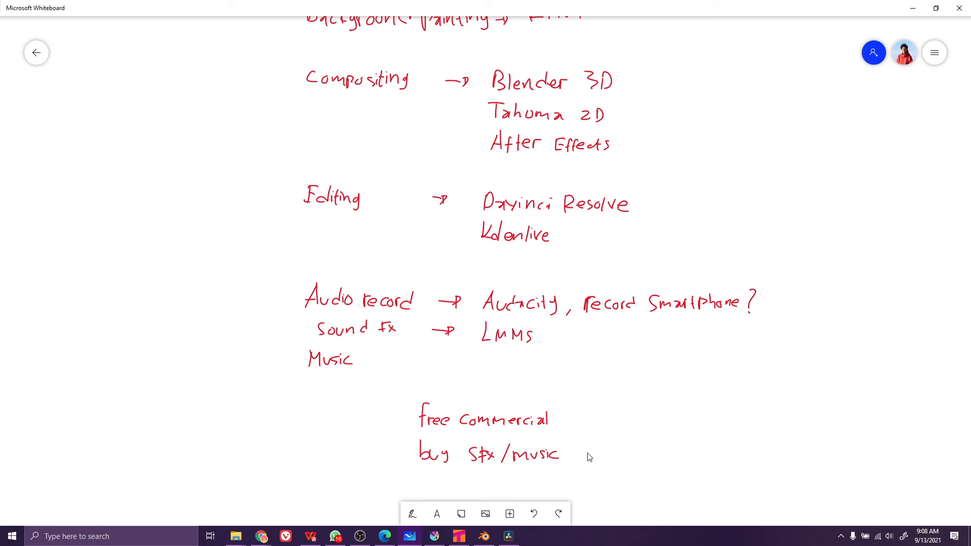
scroll(595, 455, "down", 1)
left_click_drag(597, 423, 594, 399)
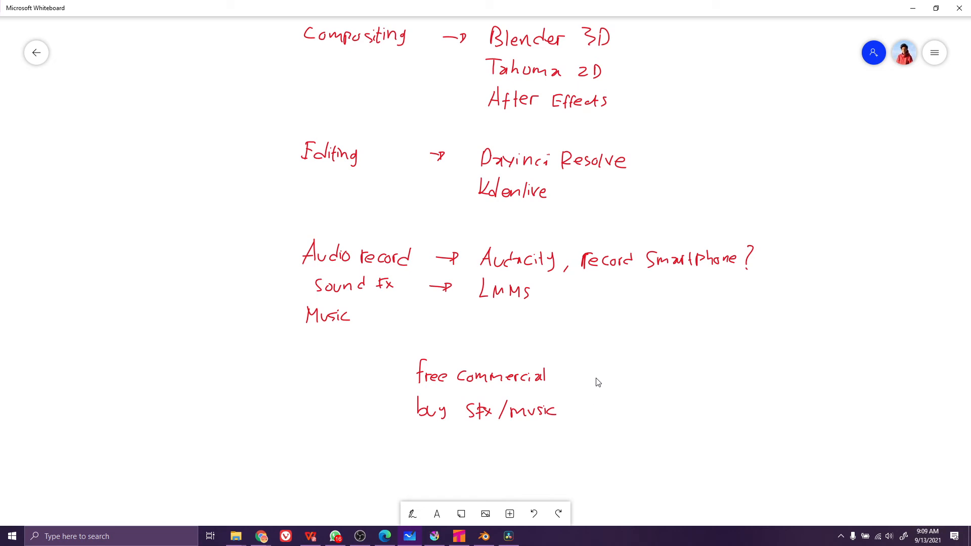
left_click_drag(596, 367, 579, 468)
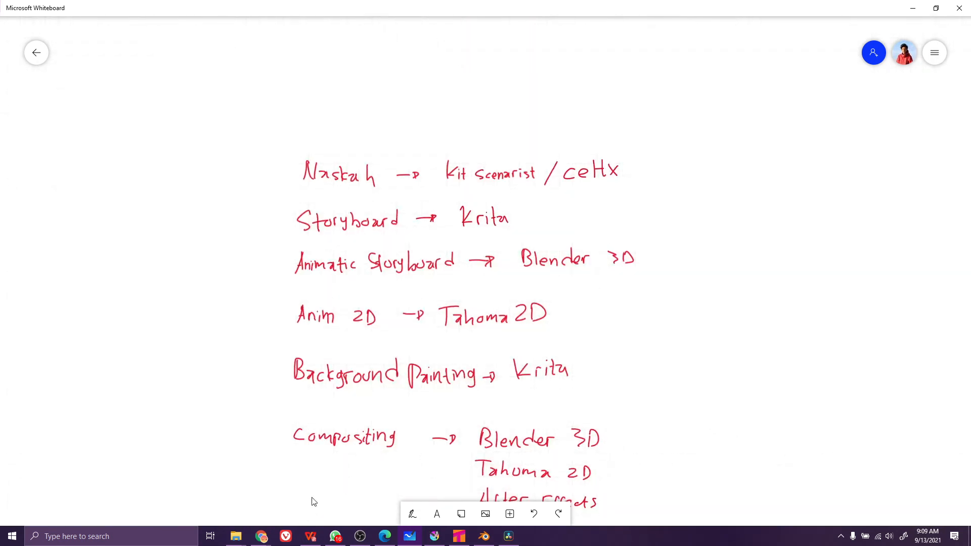
Switch to the Google Meet call in Chrome, admit the waiting participant and look through the participant list
left_click_drag(312, 501, 392, 314)
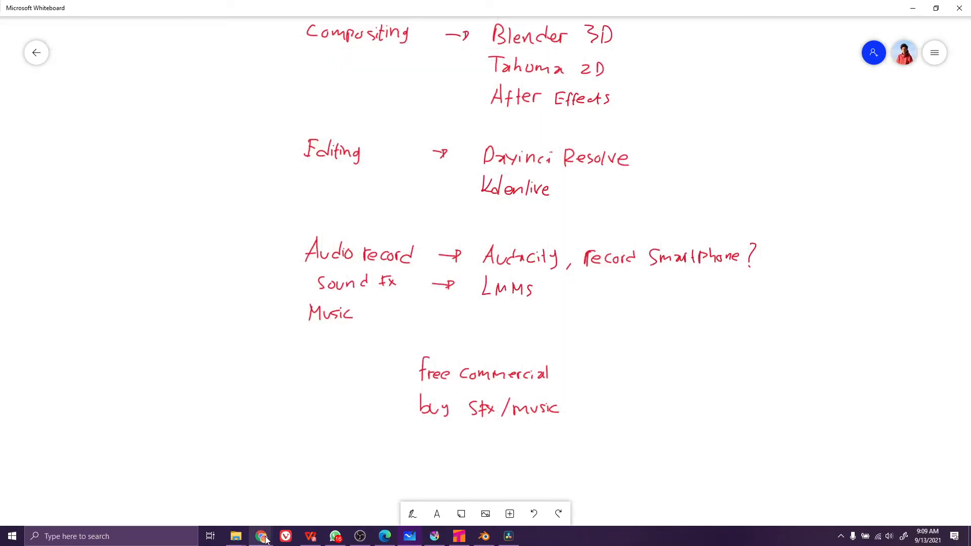
mouse_move(266, 540)
left_click(228, 512)
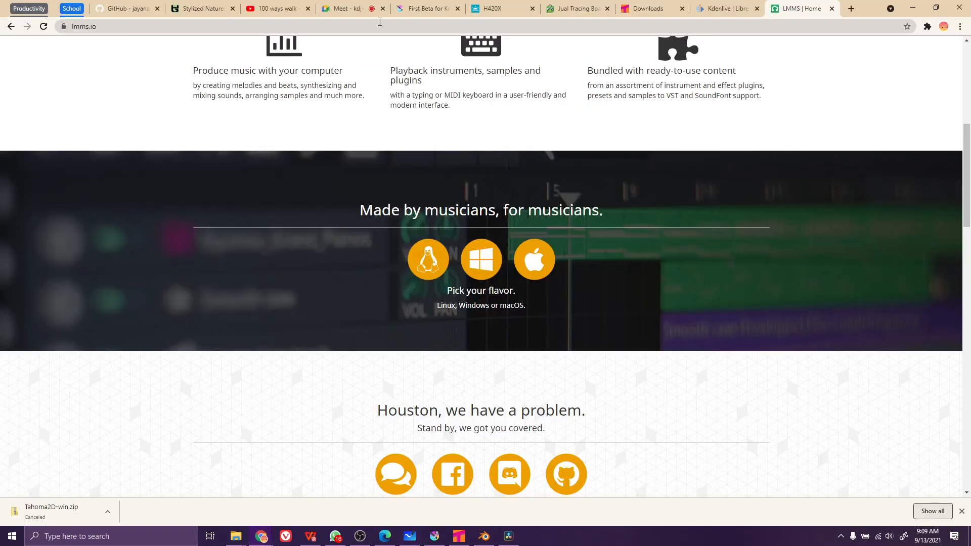
left_click(348, 6)
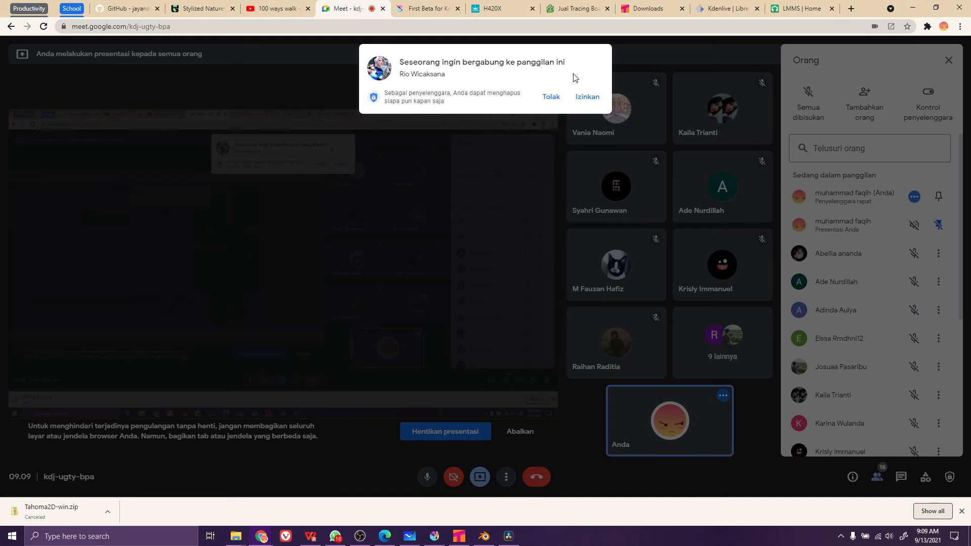
left_click(586, 97)
scroll(870, 344, "down", 5)
scroll(870, 344, "up", 5)
Look through the open LMMS, Kdenlive, Tahoma2D and Huion pages, and close DaVinci Resolve
left_click(797, 6)
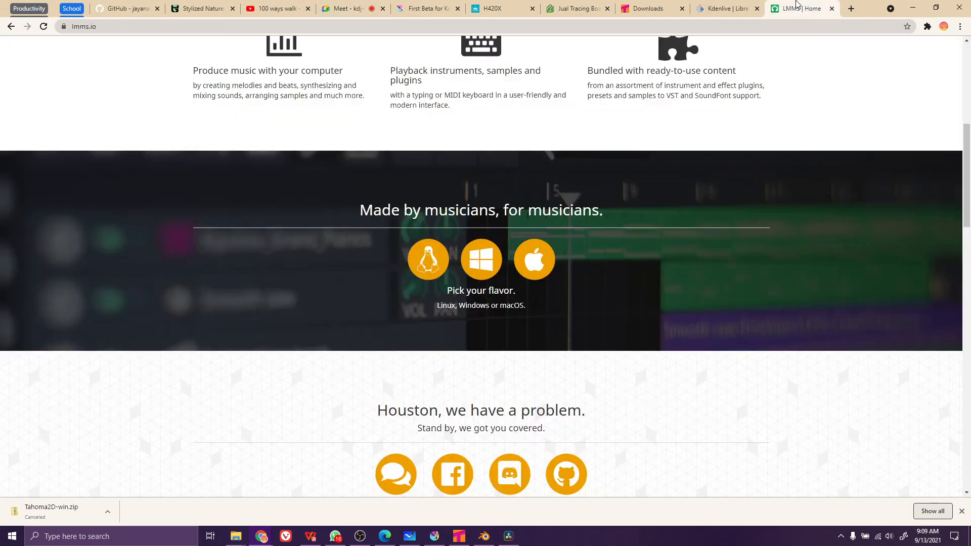
scroll(745, 261, "up", 6)
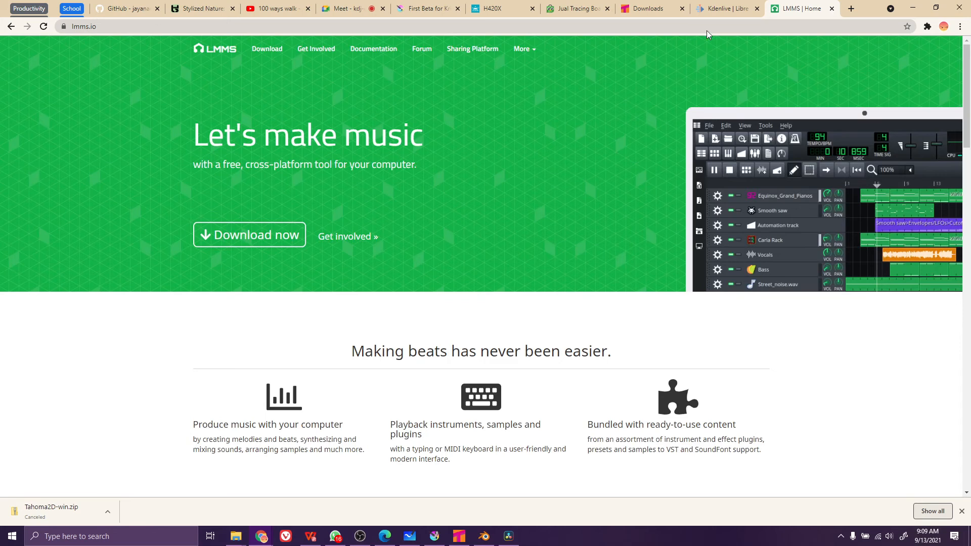
left_click(700, 6)
left_click(640, 8)
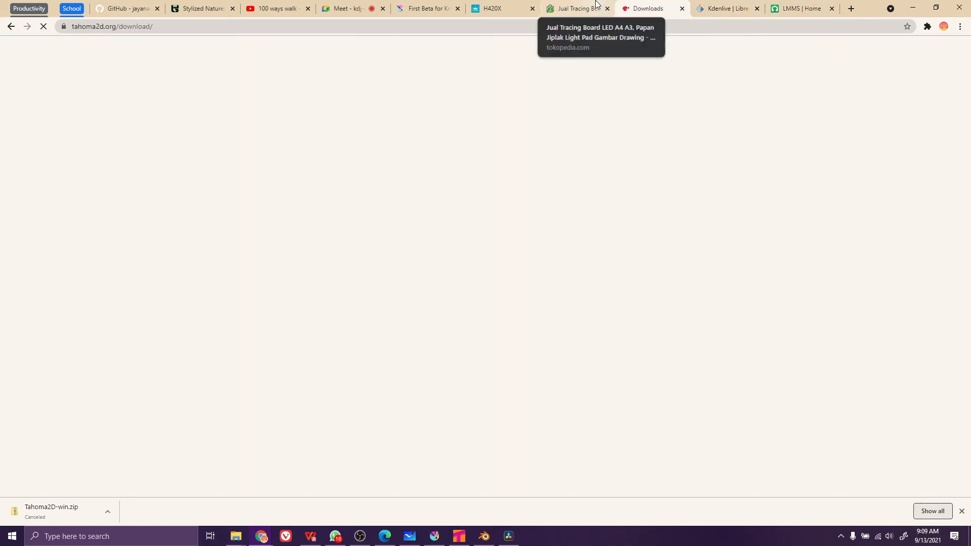
left_click(501, 9)
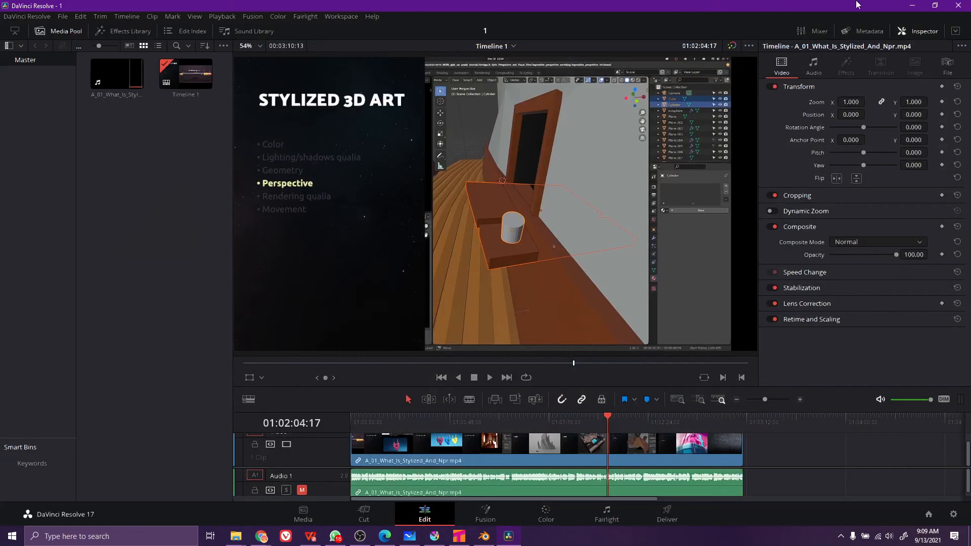
left_click(959, 5)
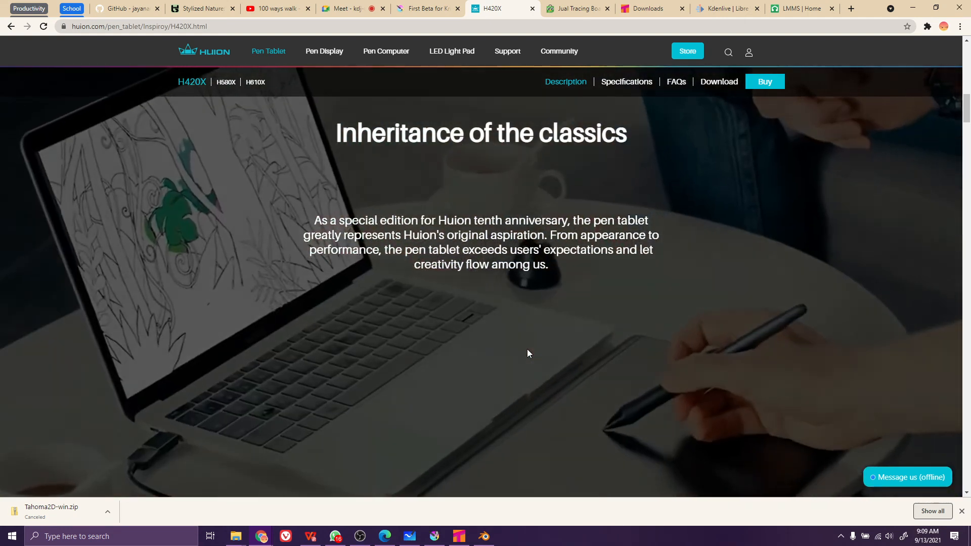
Examine the product description of the Huion H420X pen tablet, including its small body and full cover panel
scroll(527, 349, "down", 5)
scroll(531, 348, "down", 14)
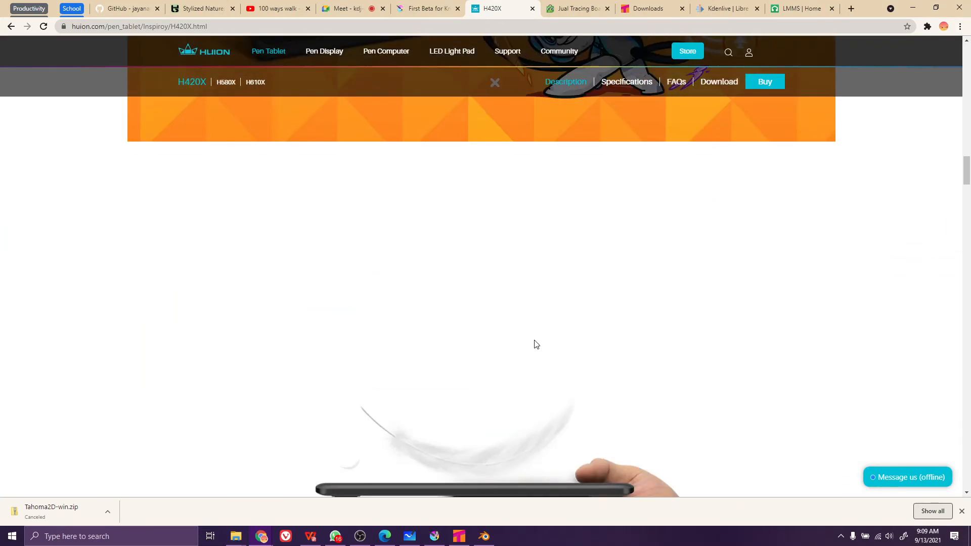
scroll(536, 344, "down", 4)
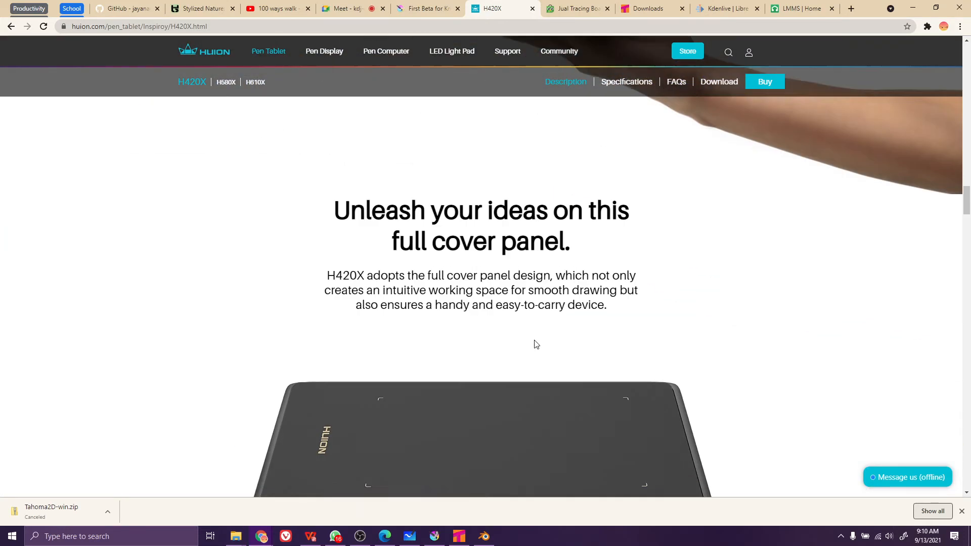
scroll(536, 345, "down", 3)
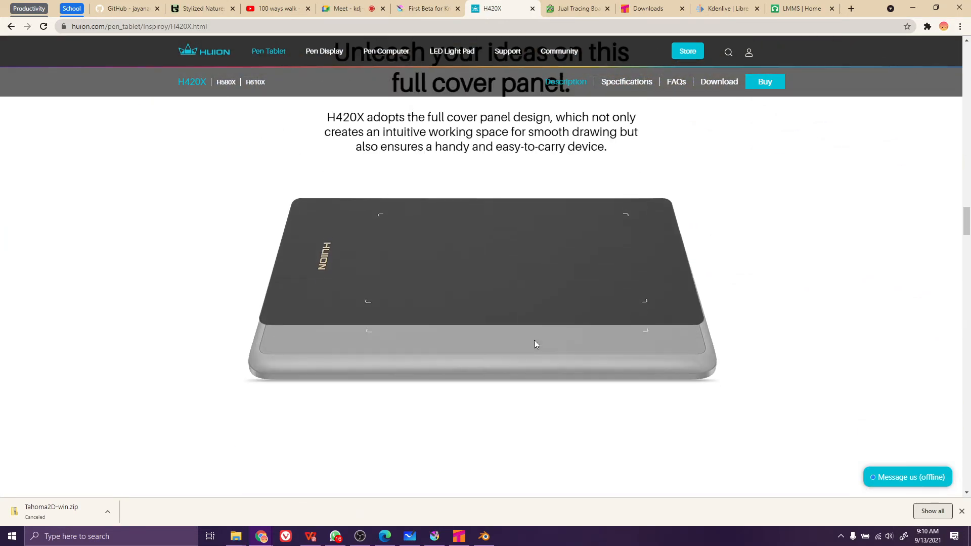
scroll(535, 344, "up", 5)
scroll(536, 344, "up", 8)
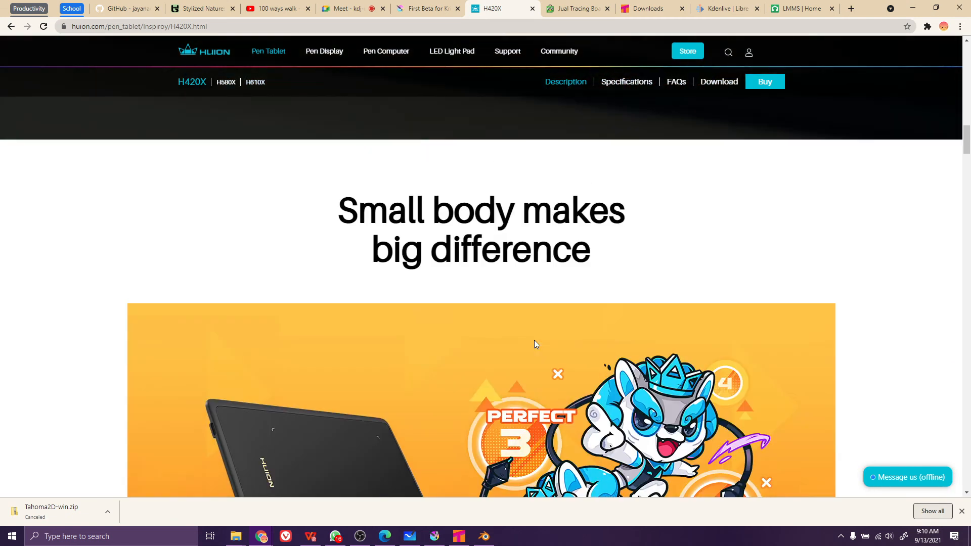
scroll(536, 345, "down", 4)
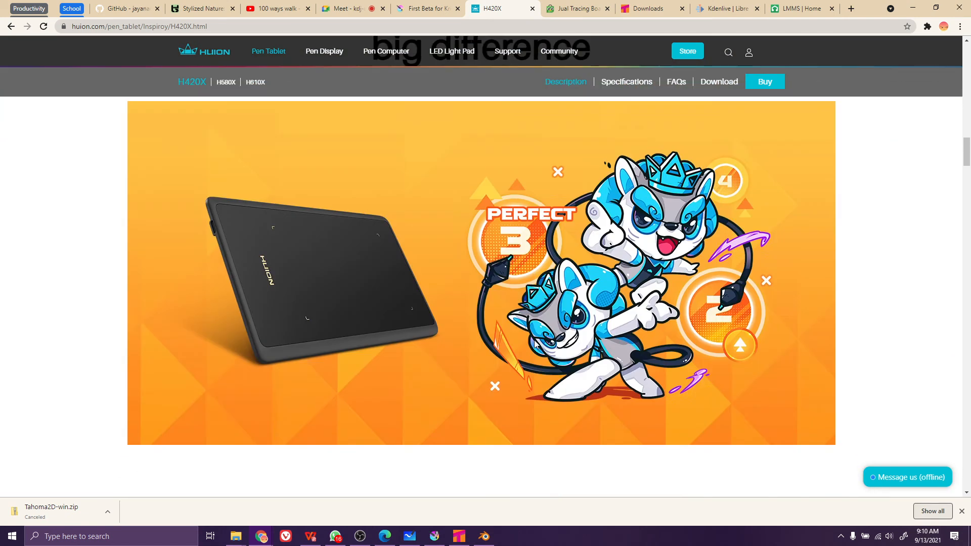
scroll(536, 344, "up", 5)
scroll(536, 345, "up", 10)
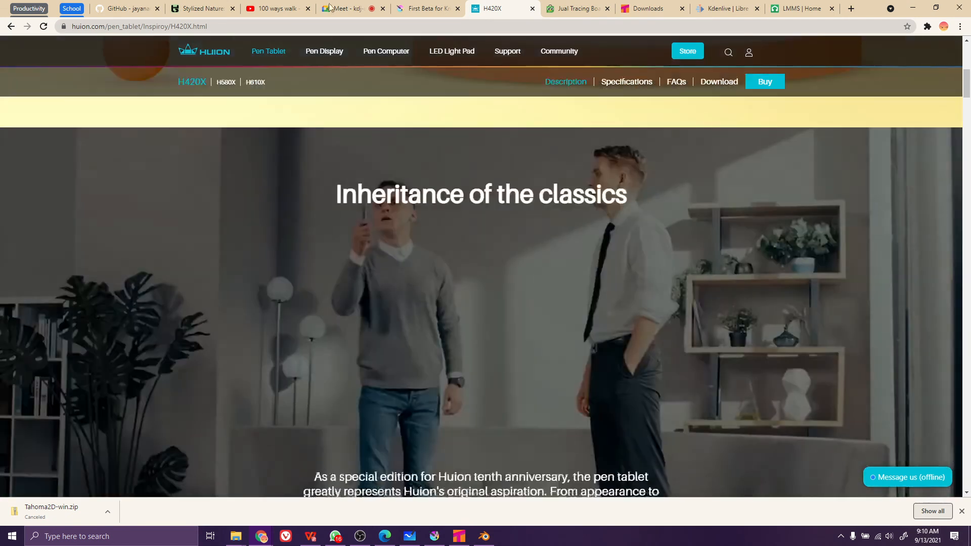
Check the Meet call's participant list, and return to the workflow list in Microsoft Whiteboard
left_click(362, 9)
scroll(886, 288, "down", 5)
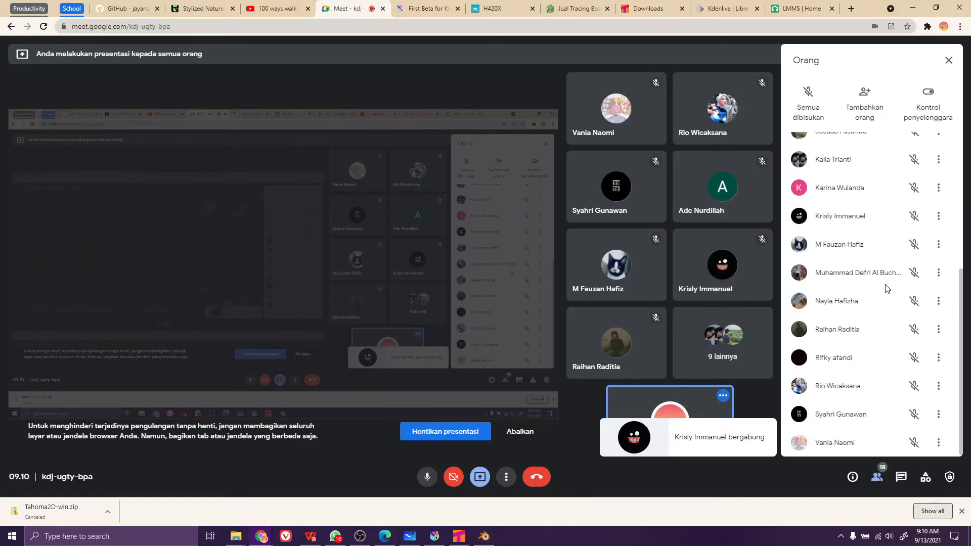
scroll(885, 288, "up", 5)
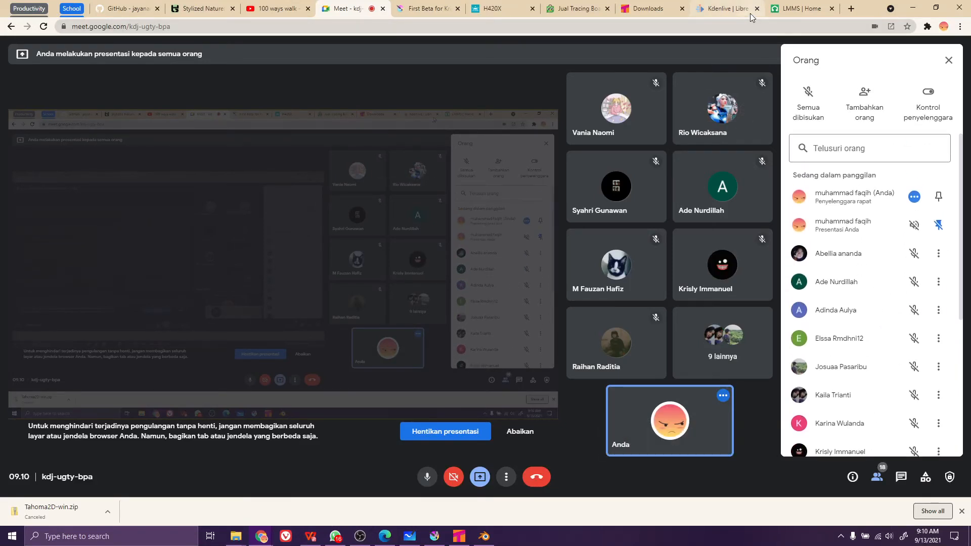
left_click(500, 6)
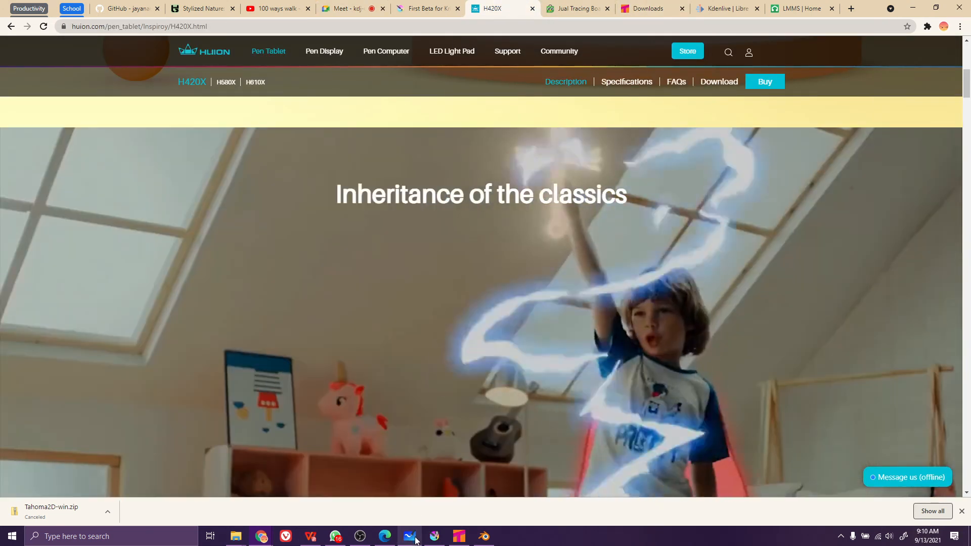
left_click(410, 537)
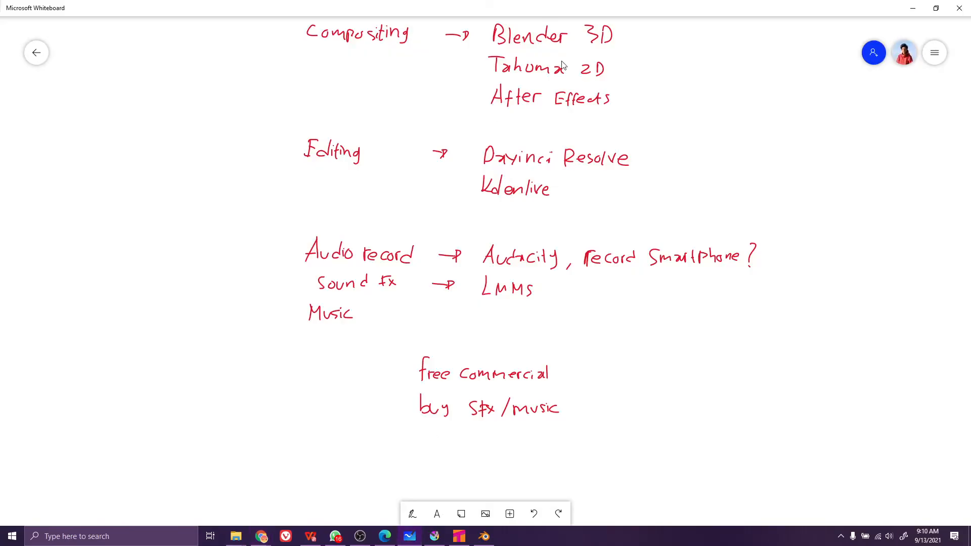
left_click_drag(680, 140, 764, 269)
left_click_drag(682, 165, 601, 283)
key("ctrl+z")
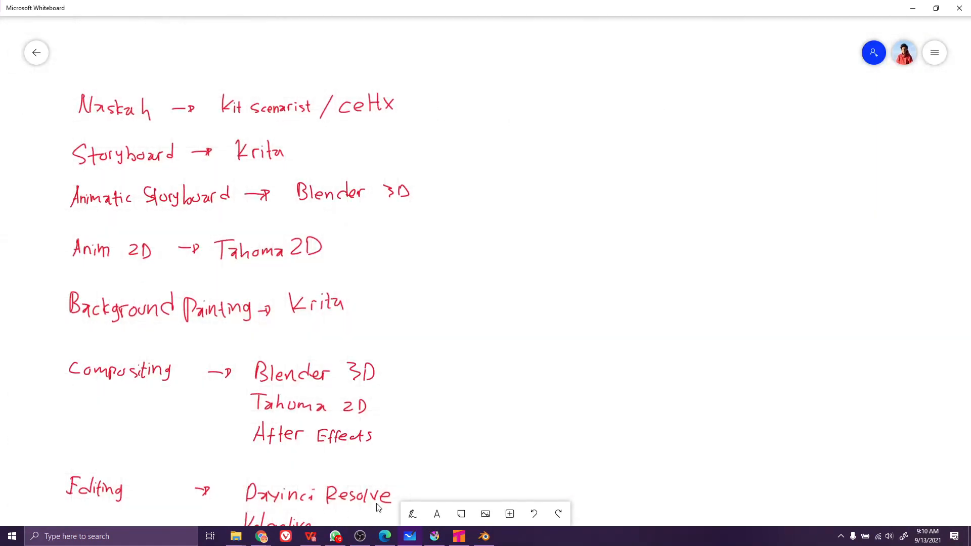
Switch to Edge and look at the light box slide in Animasi.pdf and the sheet in test export storyboard.pdf
left_click(384, 537)
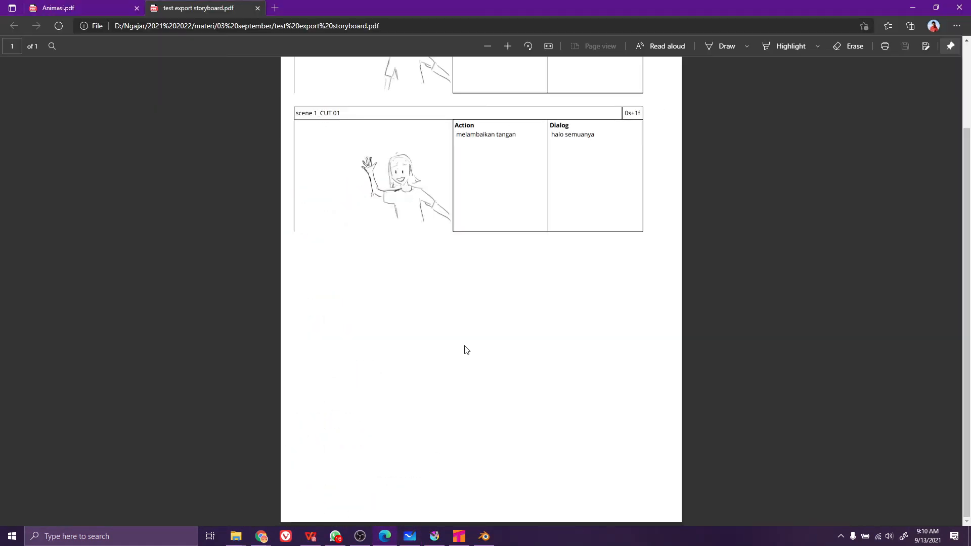
left_click(90, 5)
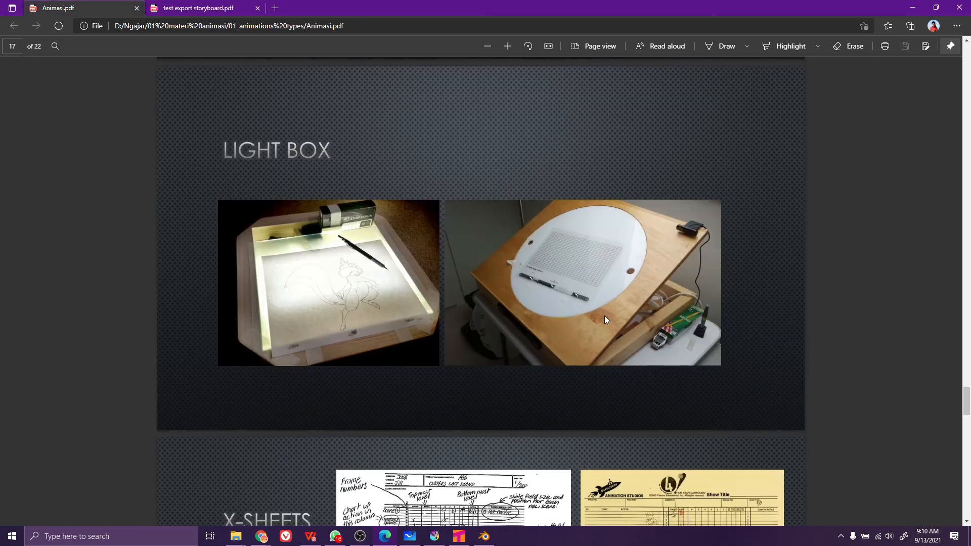
scroll(605, 316, "up", 14)
scroll(605, 320, "up", 3)
key("ctrl+Tab")
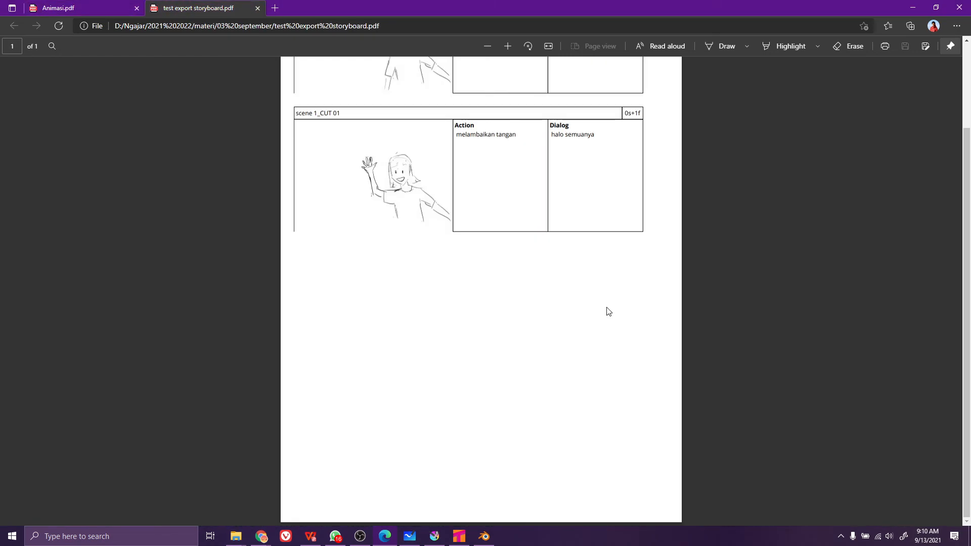
mouse_move(409, 542)
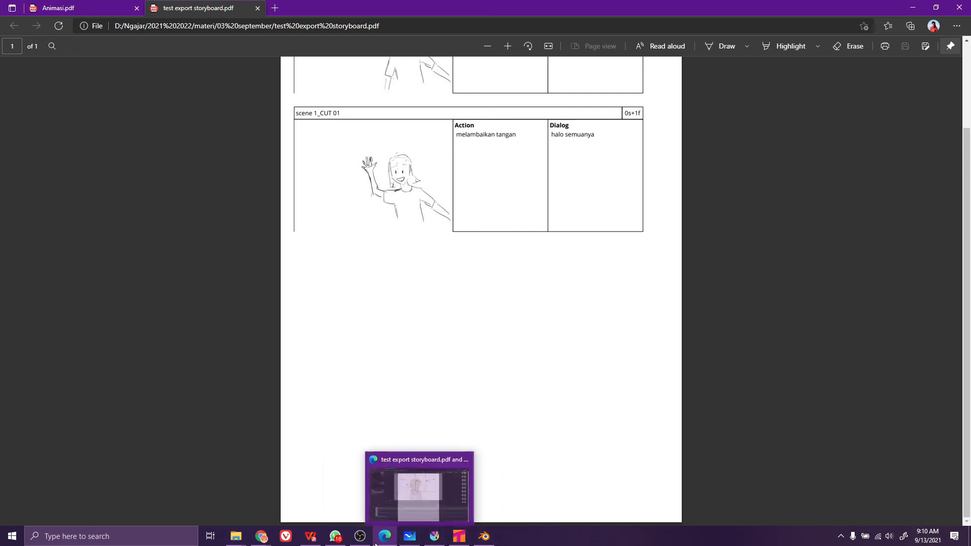
mouse_move(340, 542)
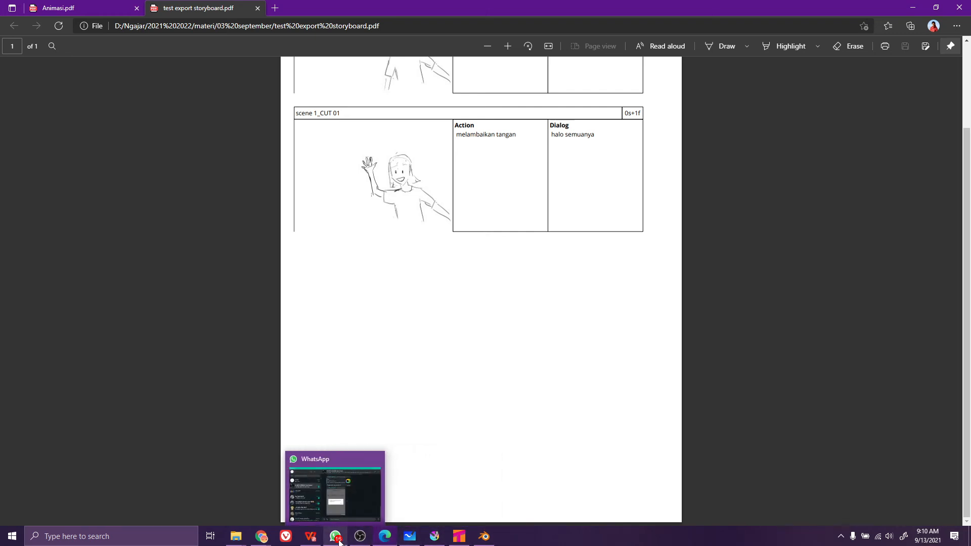
Return to Microsoft Whiteboard and handwrite the red heading "Tools" with a bent arrow below it, in the empty area beside the workflow
left_click(411, 537)
scroll(536, 268, "up", 2)
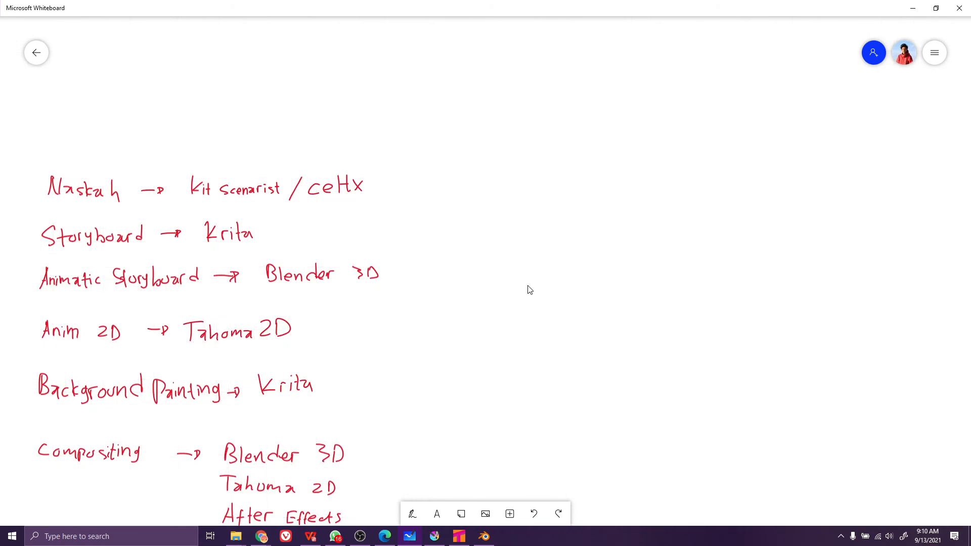
left_click(412, 514)
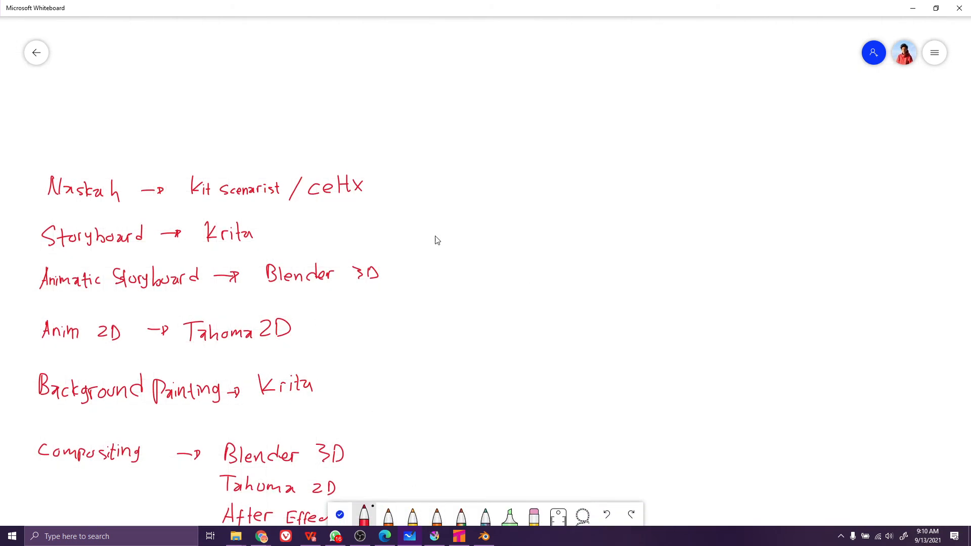
left_click_drag(557, 135, 557, 162)
left_click_drag(546, 136, 568, 136)
left_click_drag(568, 148, 582, 148)
left_click_drag(592, 141, 596, 204)
Handwrite "Paper" next to the Tools arrow and "Pencil" below it in red, undoing the miswritten stroke
mouse_move(657, 190)
left_mouse_down()
mouse_move(656, 213)
mouse_move(667, 200)
left_mouse_up()
mouse_move(666, 203)
left_mouse_down()
mouse_move(681, 209)
mouse_move(689, 200)
mouse_move(698, 211)
left_mouse_up()
key("ctrl+z")
left_click_drag(705, 214, 712, 197)
left_click_drag(657, 236, 656, 258)
left_click_drag(657, 237, 666, 248)
left_click_drag(669, 251, 696, 257)
left_click_drag(700, 256, 705, 247)
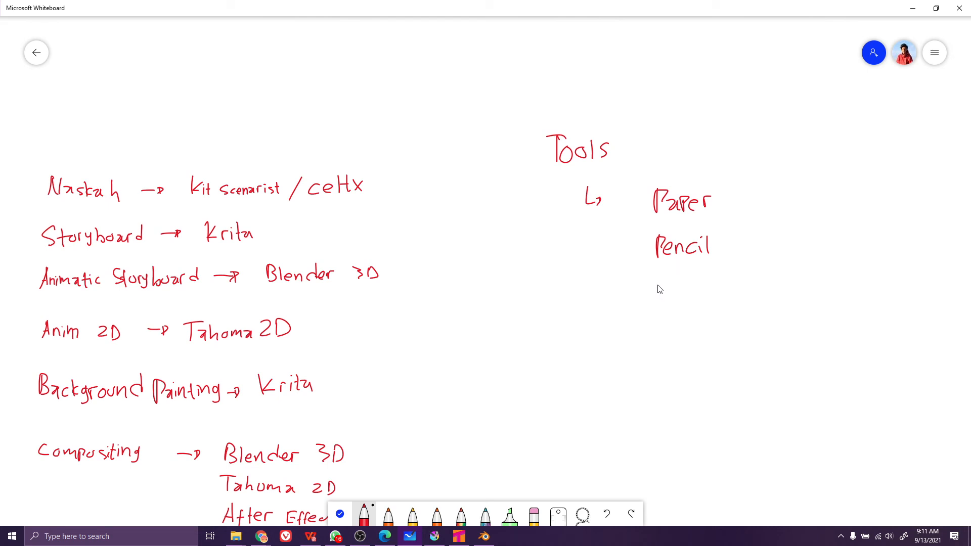
Handwrite "light pad" in red below Pencil, and extend the Pencil entry with "/ Drawing tools"
mouse_move(659, 279)
left_mouse_down()
mouse_move(660, 305)
mouse_move(672, 291)
mouse_move(670, 302)
left_mouse_up()
key("ctrl+z")
mouse_move(669, 281)
left_mouse_down()
mouse_move(676, 305)
mouse_move(704, 305)
left_mouse_up()
left_click_drag(700, 290, 722, 306)
mouse_move(723, 286)
left_mouse_down()
mouse_move(724, 297)
mouse_move(753, 303)
left_mouse_up()
left_click_drag(761, 281, 762, 302)
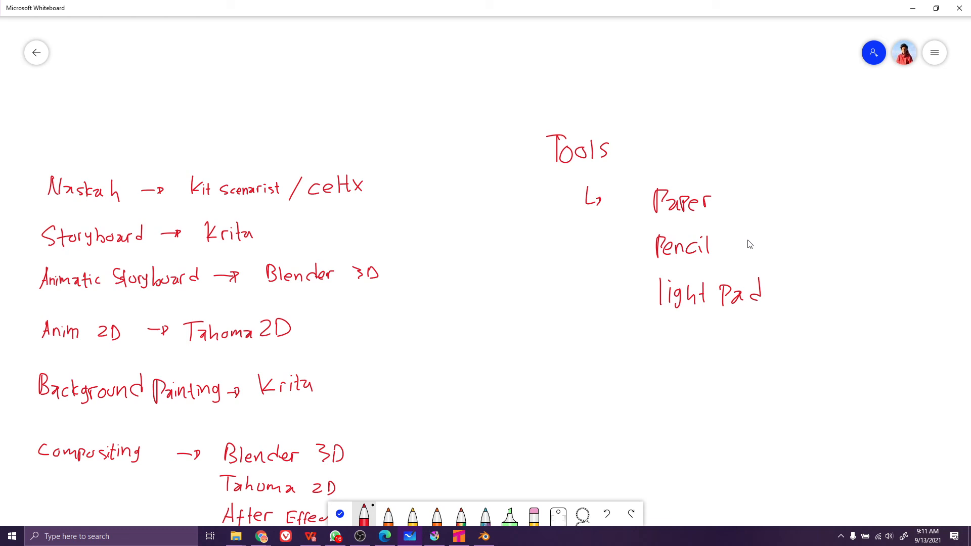
mouse_move(745, 238)
left_mouse_down()
mouse_move(732, 258)
mouse_move(787, 261)
mouse_move(817, 248)
mouse_move(832, 256)
mouse_move(853, 238)
mouse_move(886, 261)
left_mouse_up()
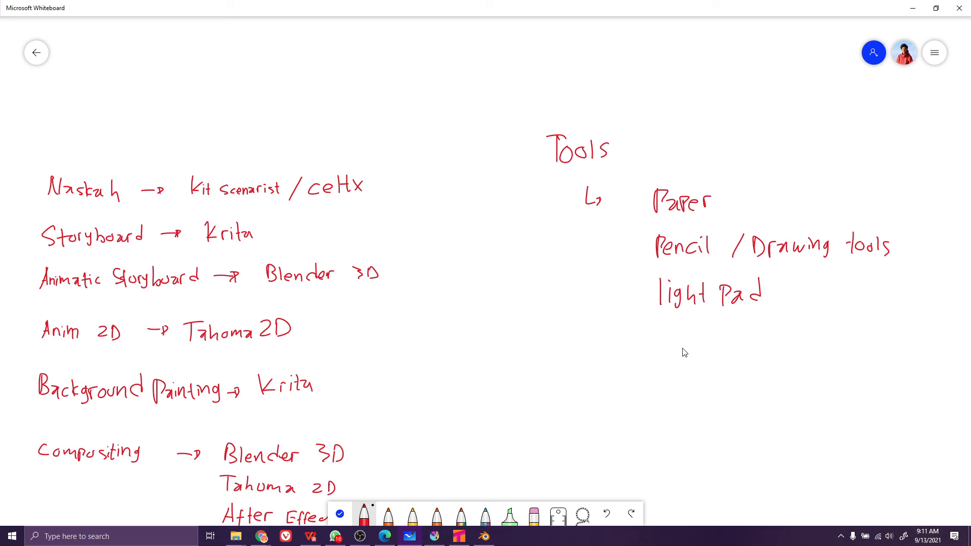
Handwrite "Scanner" in red below light pad, undo the stray strokes and finish inking
left_click_drag(660, 338, 657, 349)
left_click_drag(670, 343, 675, 352)
key("ctrl+z")
mouse_move(678, 338)
left_mouse_down()
mouse_move(691, 353)
mouse_move(734, 350)
mouse_move(746, 335)
left_mouse_up()
left_click_drag(733, 408, 730, 396)
key("ctrl+z")
left_click(339, 514)
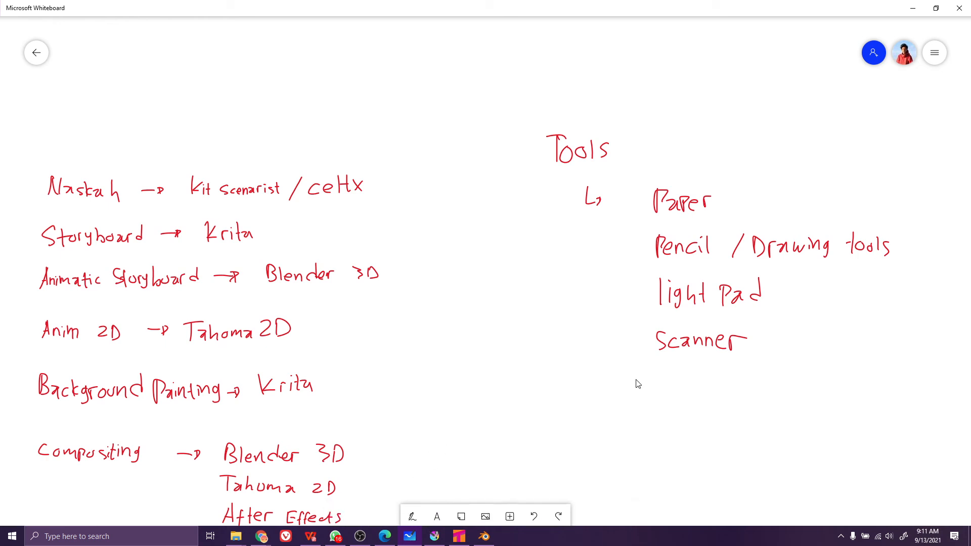
Handwrite "PC Dekstop / Laptop" in red with a gap below the Scanner entry, undoing the miswritten letters
scroll(637, 385, "down", 4)
scroll(637, 384, "right", 2)
left_click(413, 514)
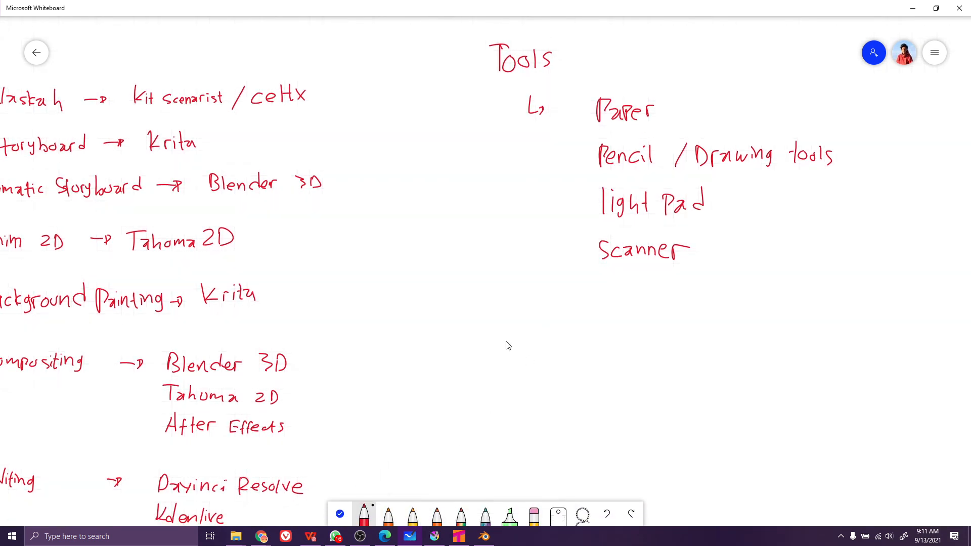
mouse_move(525, 328)
left_mouse_down()
mouse_move(524, 351)
mouse_move(532, 339)
mouse_move(600, 351)
left_mouse_up()
key("ctrl+z")
key("ctrl+z")
left_click_drag(588, 331, 588, 358)
mouse_move(587, 333)
left_mouse_down()
mouse_move(594, 356)
mouse_move(613, 353)
left_mouse_up()
left_click_drag(618, 330, 618, 358)
left_click_drag(628, 341, 636, 356)
mouse_move(649, 347)
left_mouse_down()
mouse_move(648, 356)
mouse_move(665, 349)
left_mouse_up()
mouse_move(667, 336)
left_mouse_down()
mouse_move(669, 354)
mouse_move(677, 344)
left_mouse_up()
mouse_move(683, 332)
left_mouse_down()
mouse_move(698, 351)
mouse_move(696, 326)
mouse_move(710, 348)
mouse_move(724, 337)
mouse_move(739, 354)
left_mouse_up()
left_click_drag(748, 343, 758, 342)
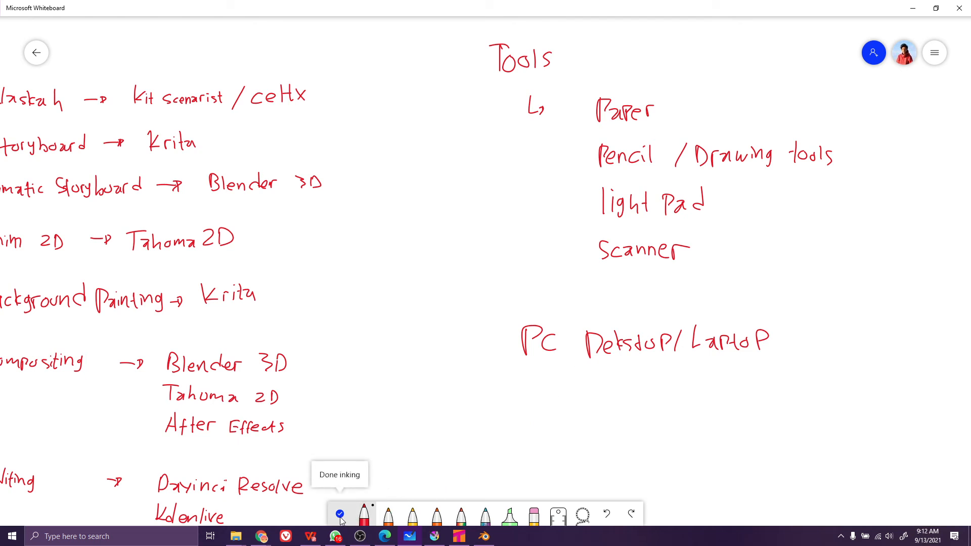
Handwrite "Pen tablet" in red below the PC Dekstop / Laptop entry
mouse_move(521, 399)
left_mouse_down()
mouse_move(525, 388)
mouse_move(517, 416)
left_mouse_up()
left_click_drag(521, 388, 542, 413)
mouse_move(547, 412)
left_mouse_down()
mouse_move(556, 401)
mouse_move(590, 412)
left_mouse_up()
mouse_move(577, 400)
left_mouse_down()
mouse_move(611, 390)
mouse_move(635, 405)
left_mouse_up()
left_click_drag(643, 402, 669, 405)
left_click_drag(662, 395, 676, 394)
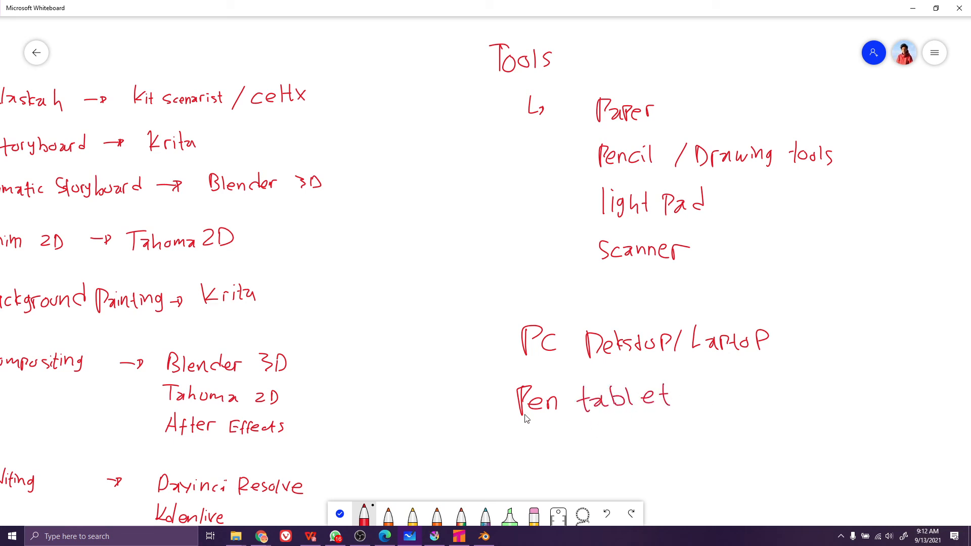
Lasso-select the "Pen tablet" handwriting and shift it slightly to line up with the PC entry above
left_click(583, 514)
mouse_move(695, 391)
left_mouse_down()
mouse_move(568, 395)
mouse_move(588, 440)
left_mouse_up()
left_click_drag(610, 403, 617, 400)
left_click(704, 466)
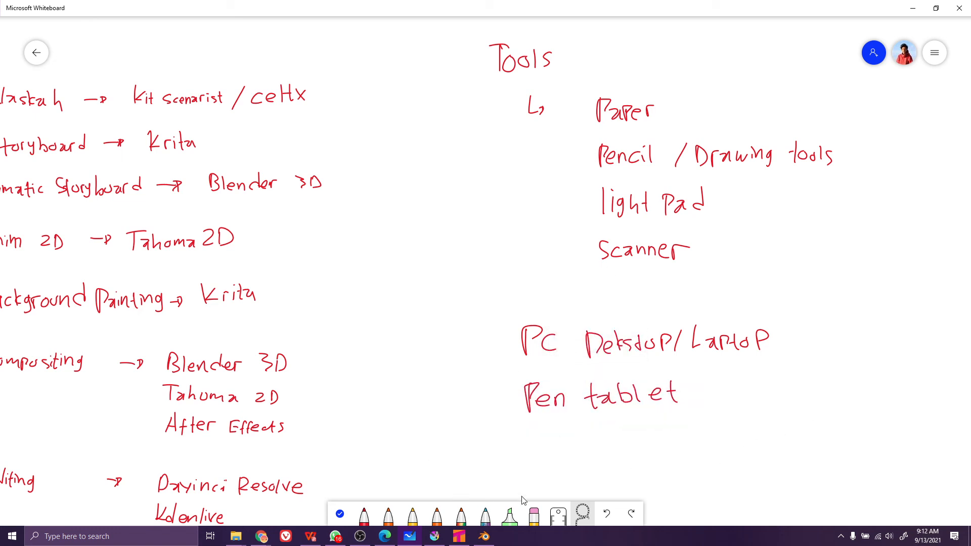
Erase the unclear "to" in "Dekstop" and rewrite it with the red pen, undoing the miswritten stroke
left_click(534, 515)
mouse_move(640, 339)
left_mouse_down()
mouse_move(624, 354)
mouse_move(636, 357)
mouse_move(651, 341)
mouse_move(643, 336)
left_mouse_up()
left_click(364, 515)
key("ctrl+z")
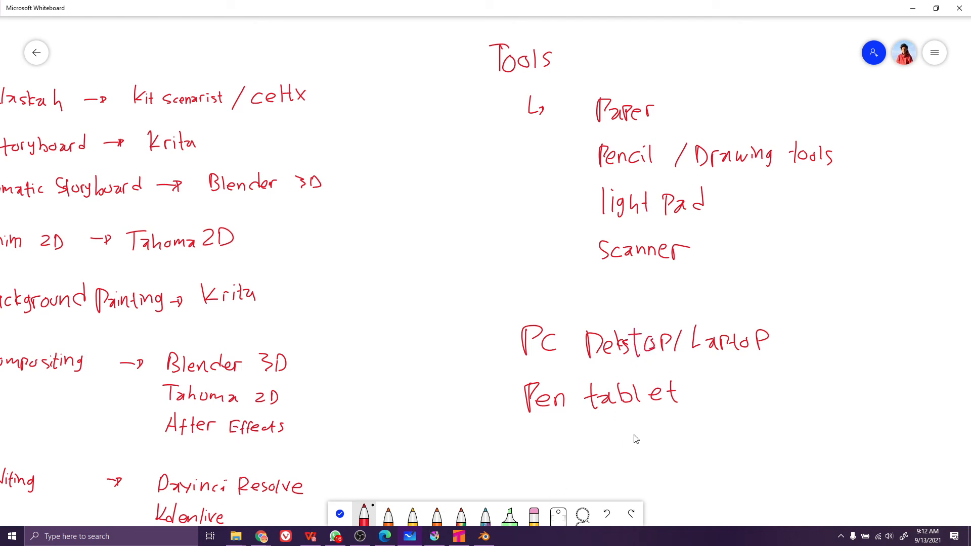
Erase the word "Dekstop" and rewrite it in red closer to "PC", then leave inking to show the whole list
left_click(534, 515)
mouse_move(595, 329)
left_mouse_down()
mouse_move(591, 351)
mouse_move(609, 337)
mouse_move(639, 350)
mouse_move(664, 343)
left_mouse_up()
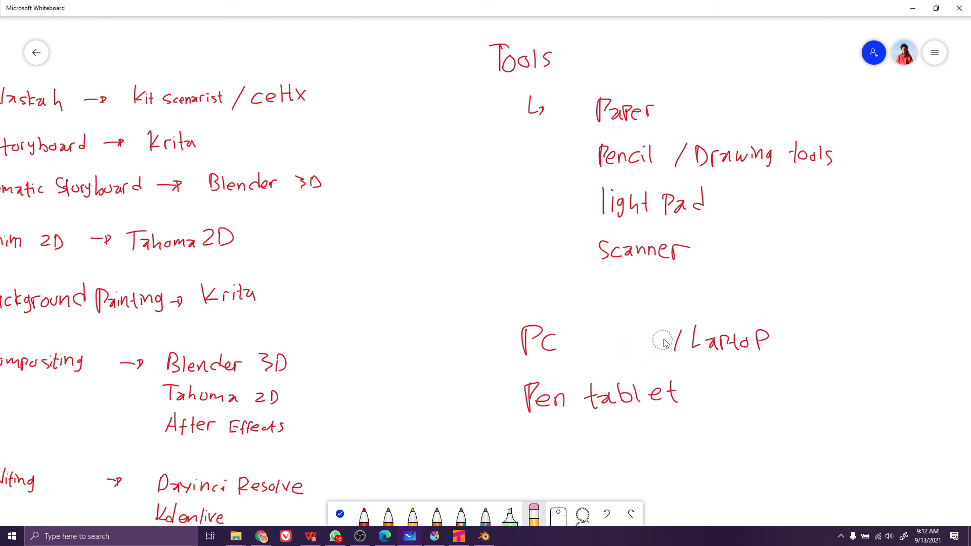
left_click(365, 515)
mouse_move(582, 325)
left_mouse_down()
mouse_move(573, 354)
mouse_move(637, 349)
left_mouse_up()
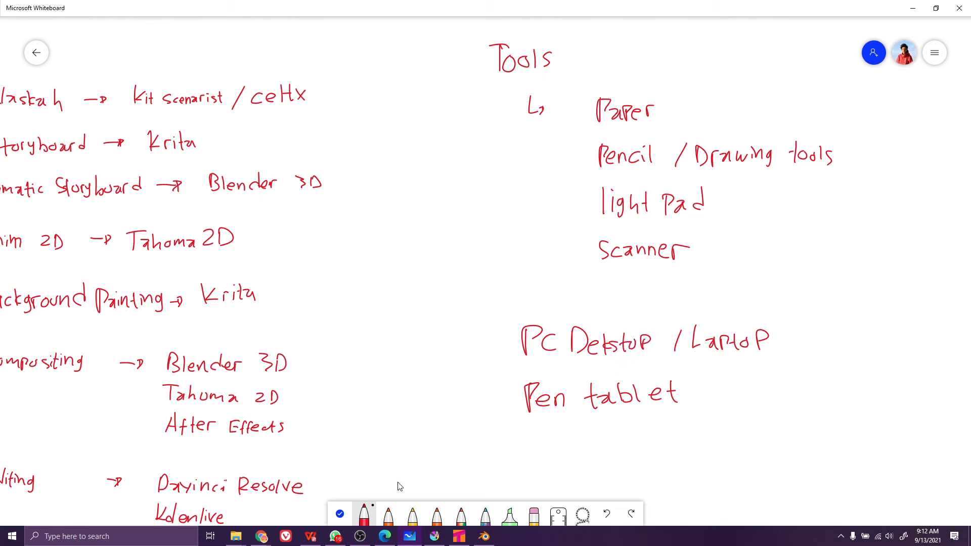
left_click(340, 514)
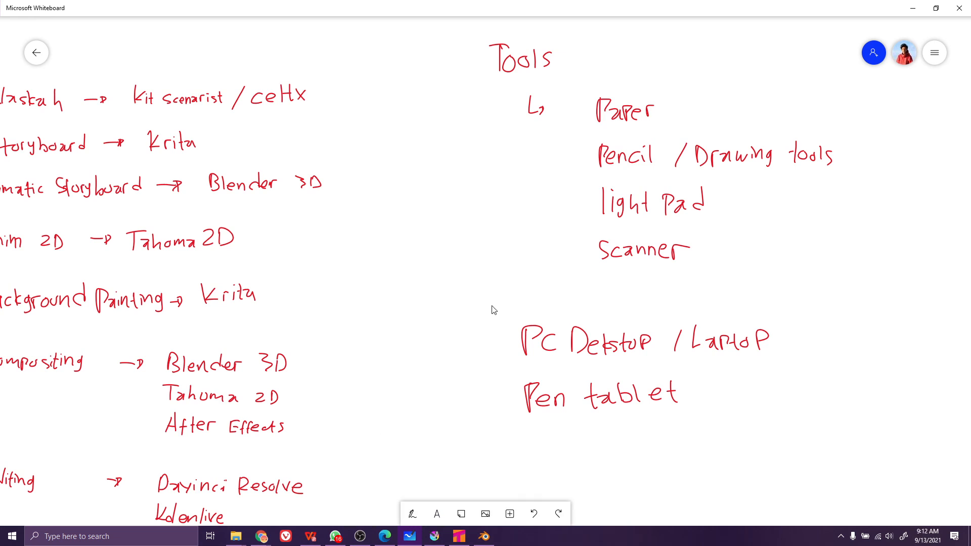
scroll(493, 310, "down", 5)
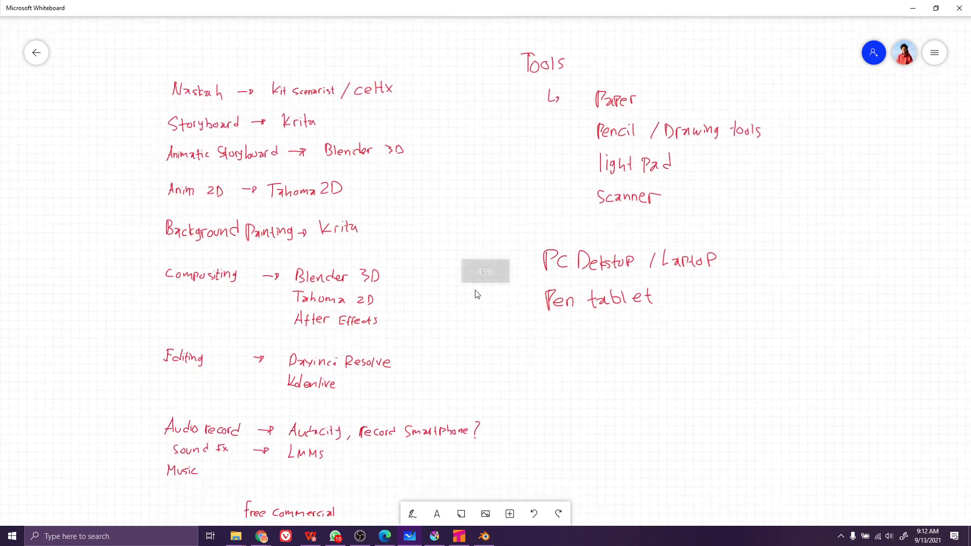
left_click_drag(493, 274, 495, 271)
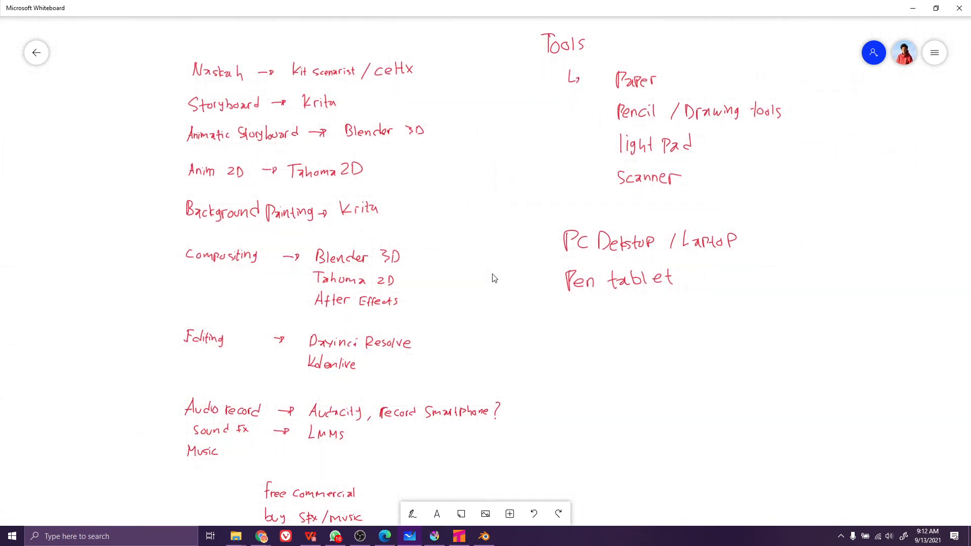
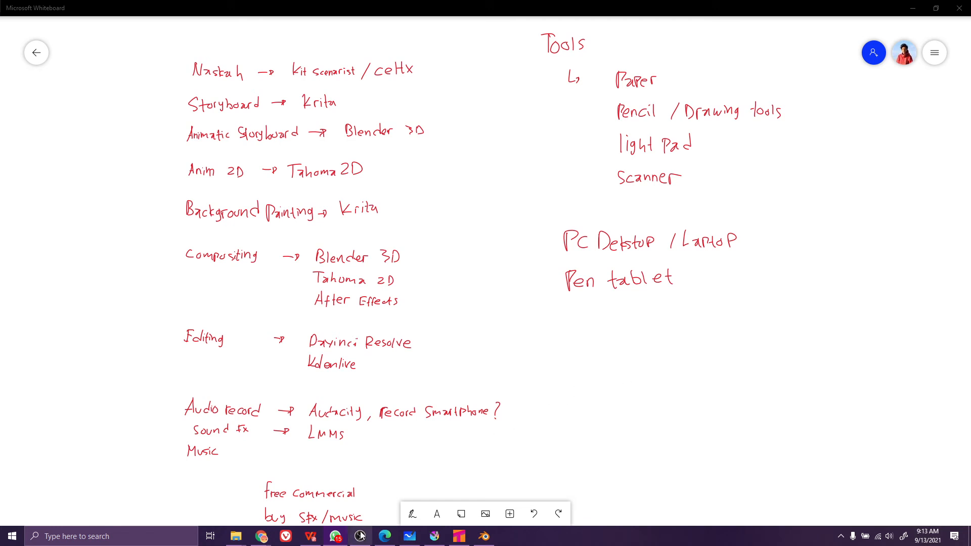
Switch to the Google Meet call in Chrome and open the in-call messages
mouse_move(261, 536)
left_click(229, 500)
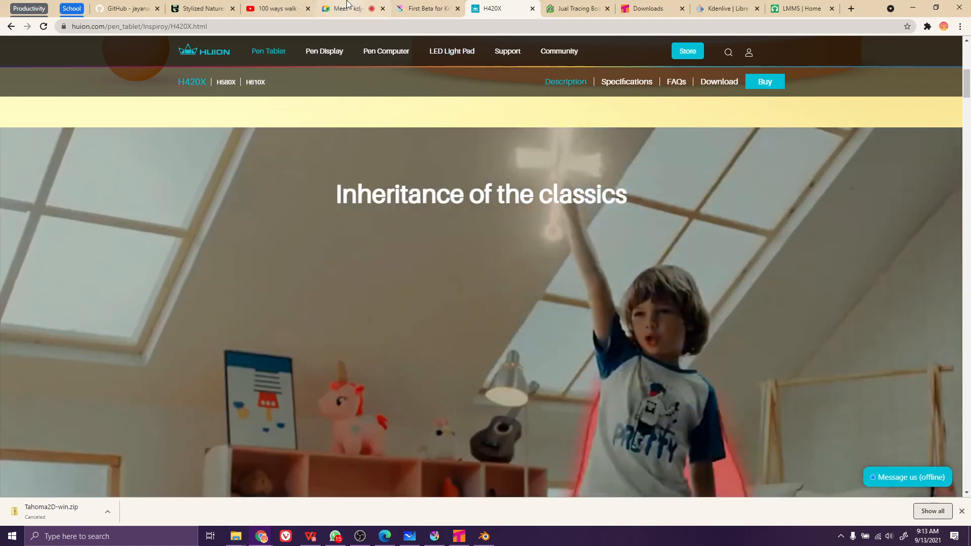
left_click(347, 6)
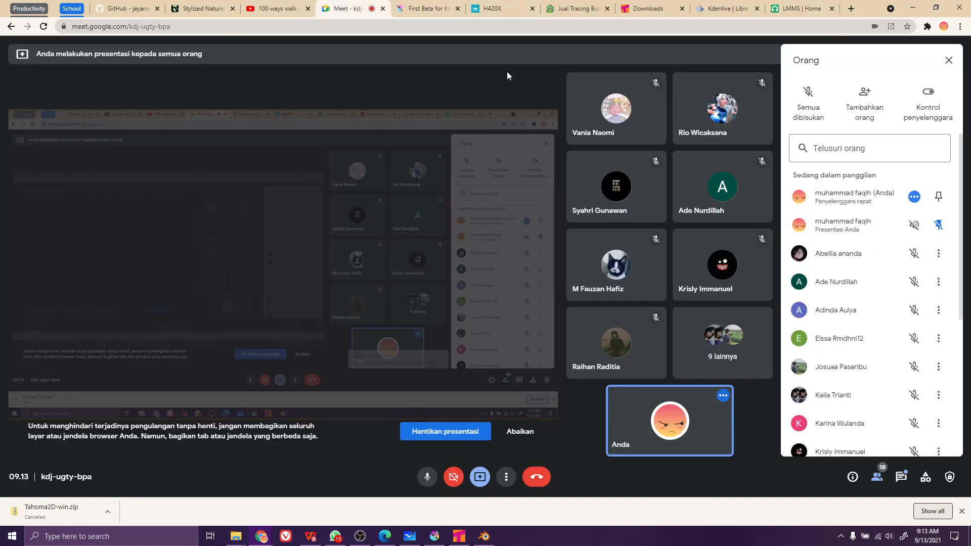
left_click(902, 477)
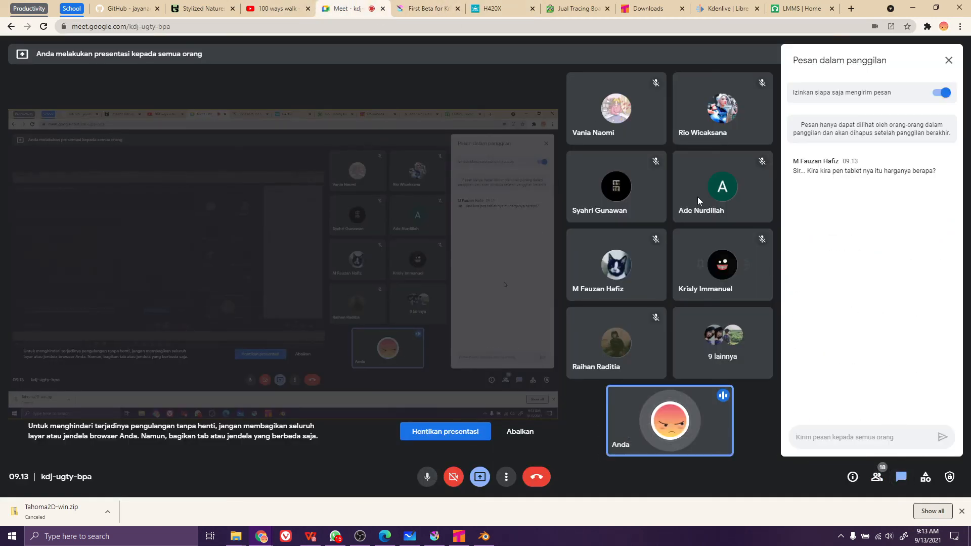
Search Tokopedia for "huion pen tablet"
left_click(556, 5)
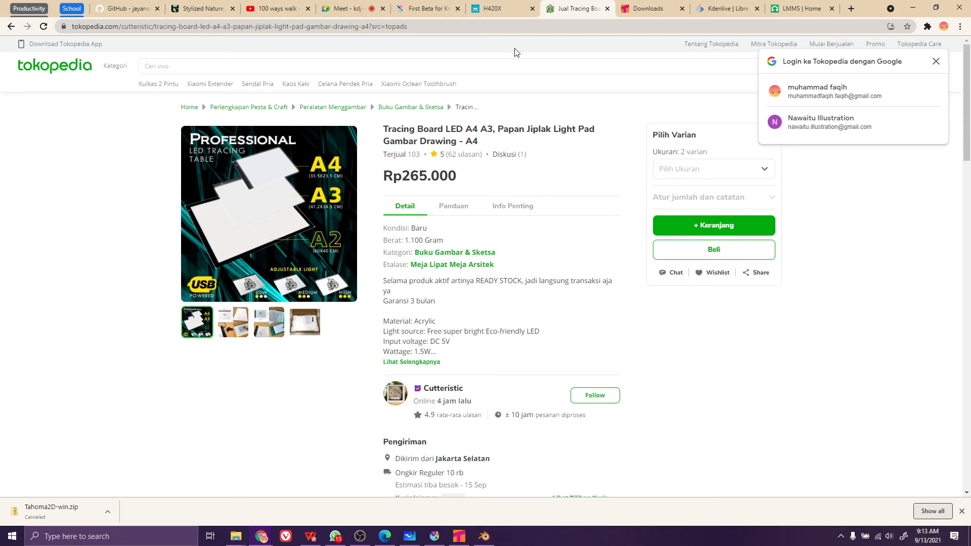
left_click(455, 66)
left_click(481, 6)
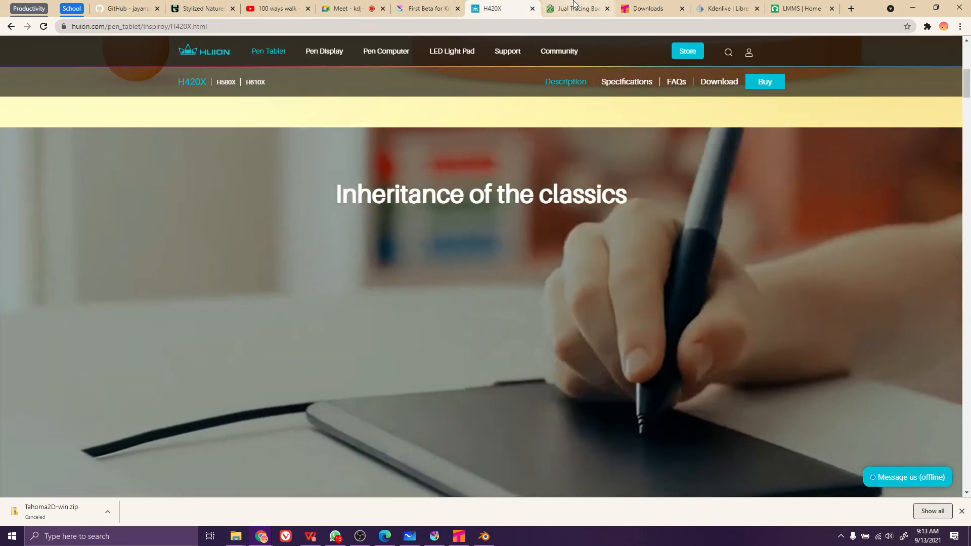
left_click(574, 6)
type("huion")
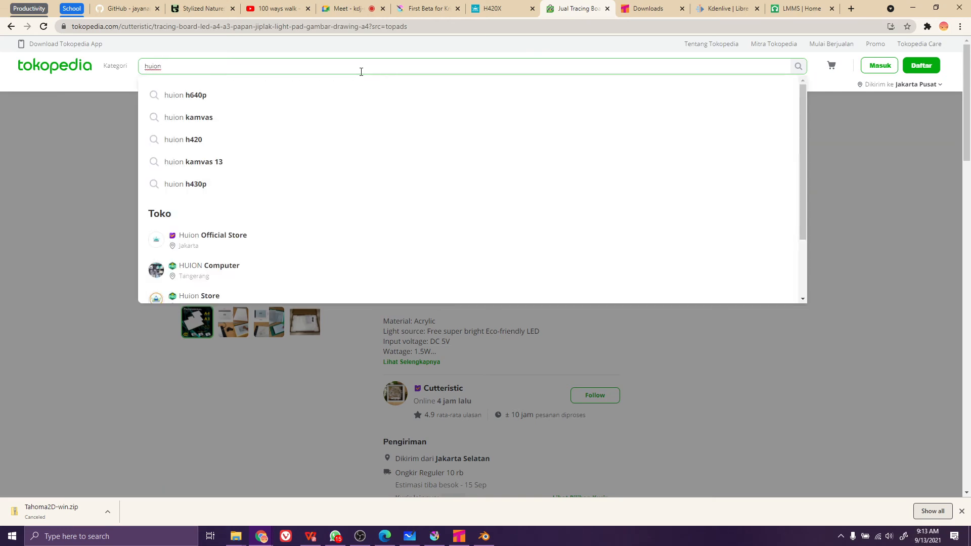
type(" pen tablet")
key("Return")
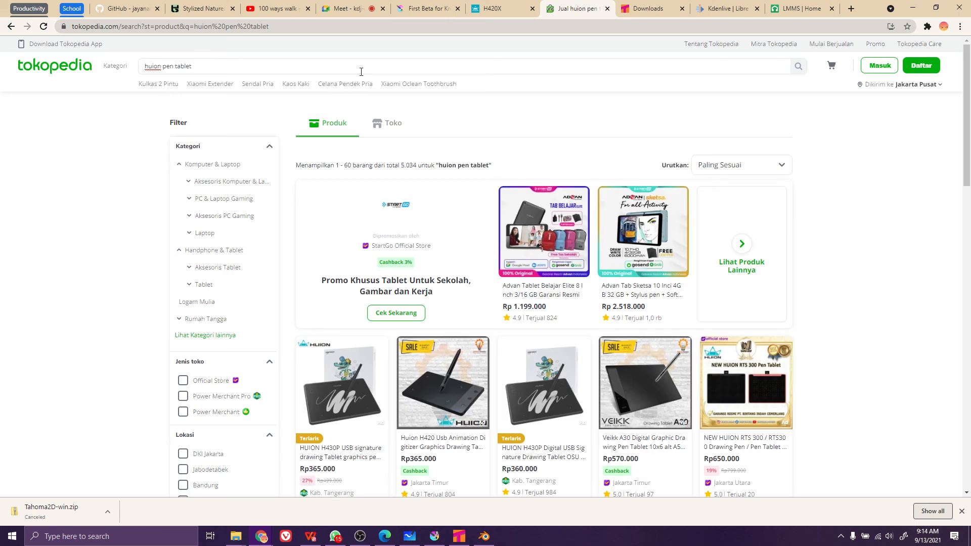
Browse the pen tablet results, open the NEW HUION RTS 300 listing and view its second product photo
scroll(361, 72, "down", 1)
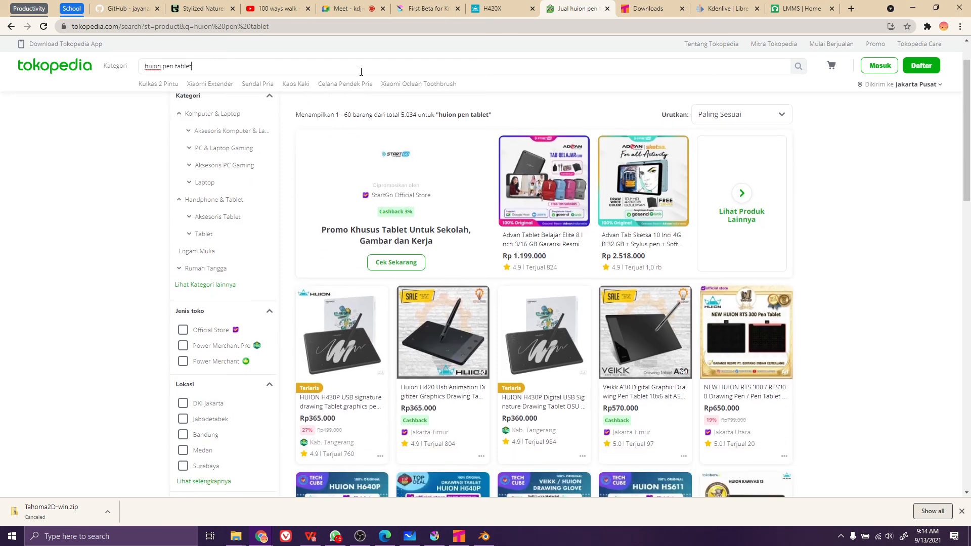
scroll(363, 72, "down", 5)
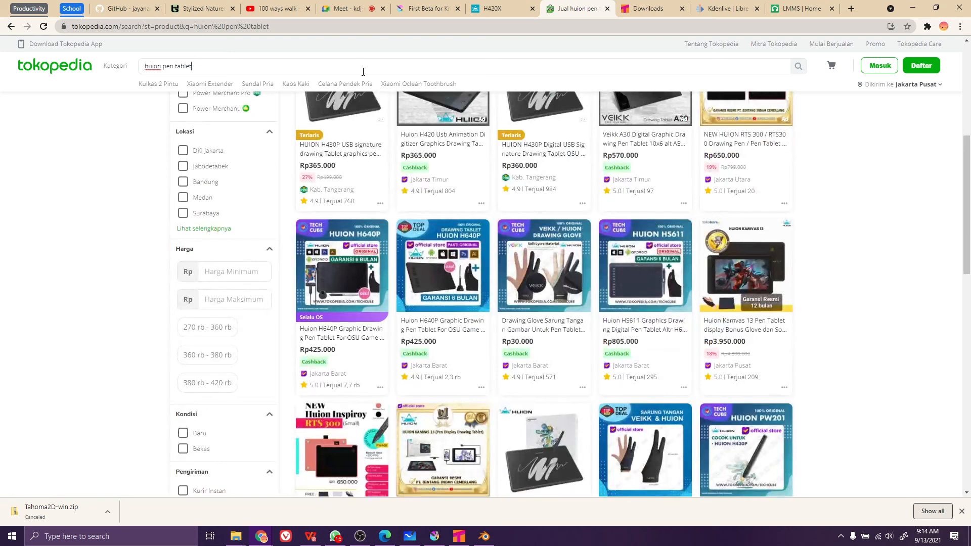
scroll(434, 126, "up", 2)
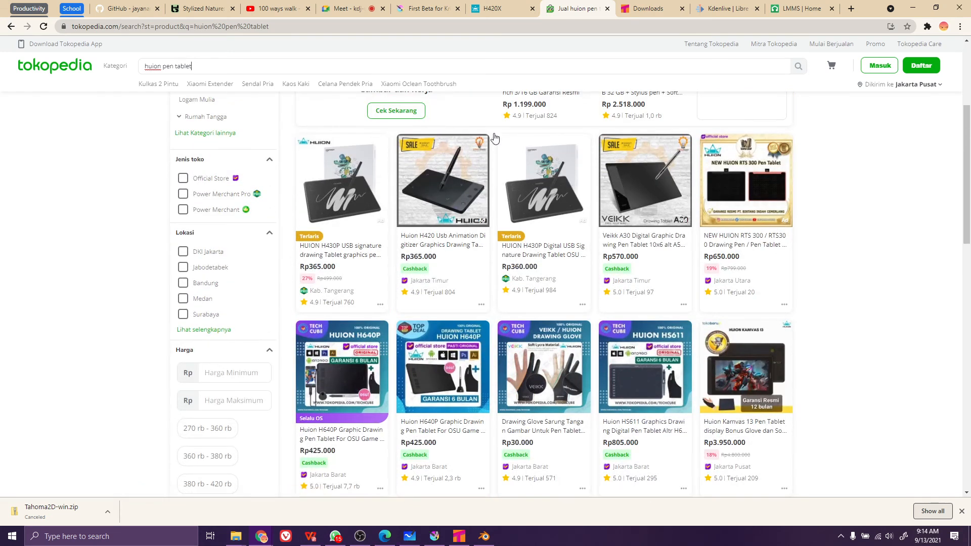
left_click(746, 244)
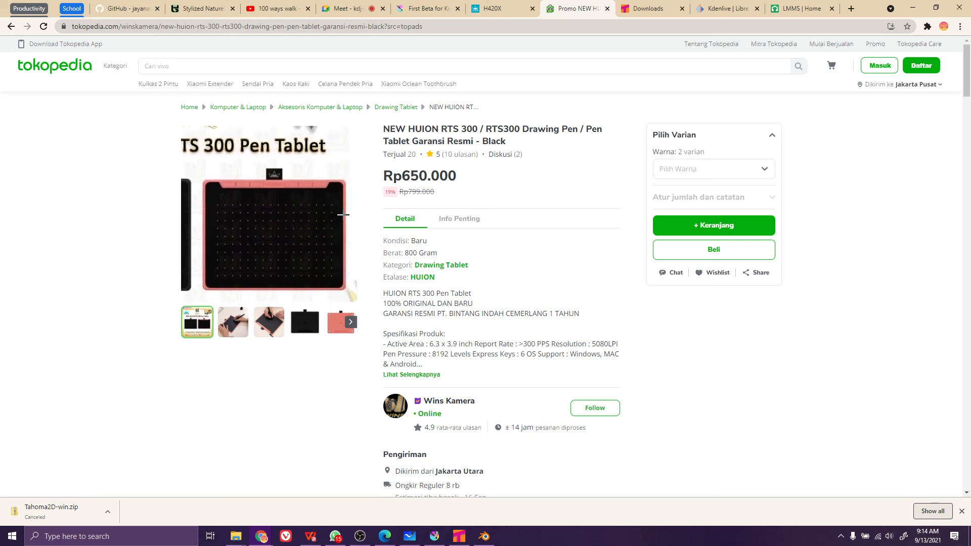
left_click(230, 326)
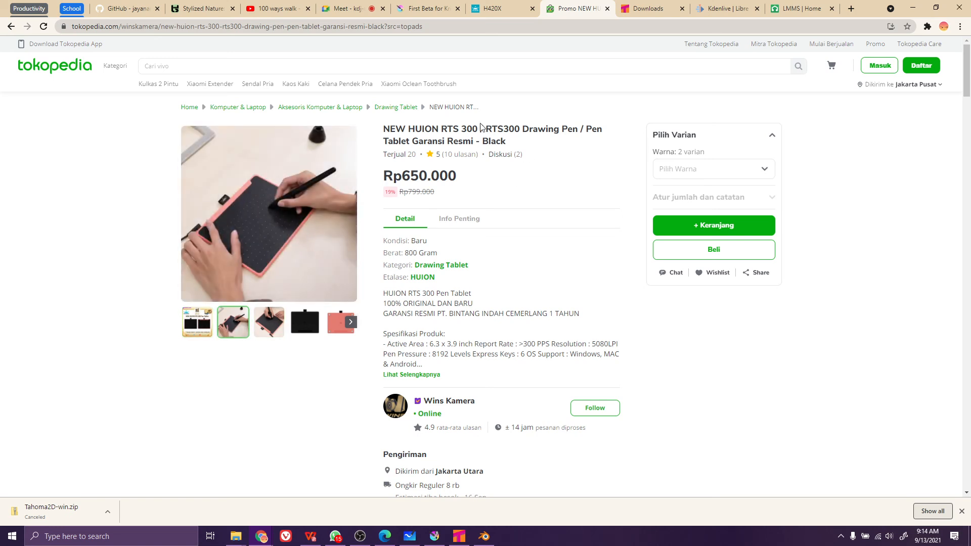
Return to the search results and examine the HUION H430P listing's product and shipping details
key("alt+Left")
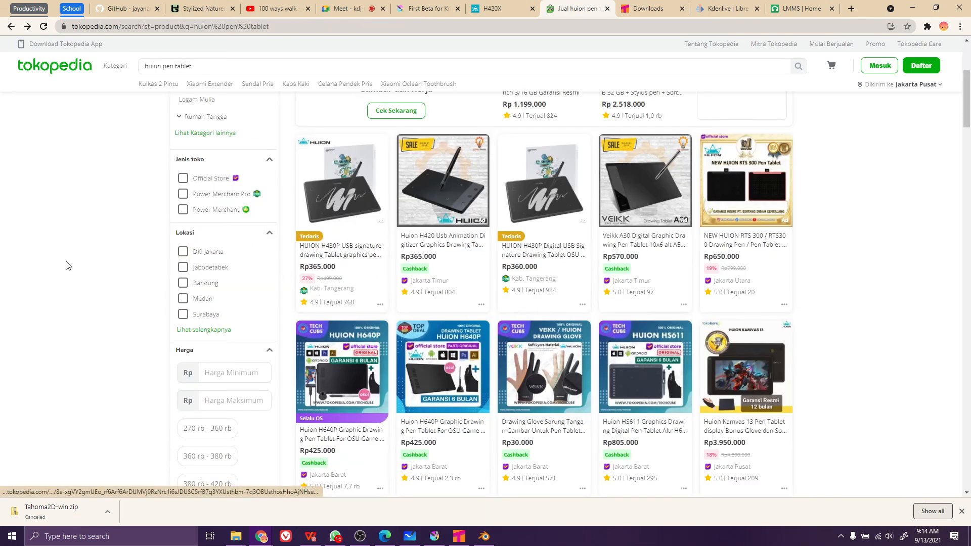
left_click(329, 258)
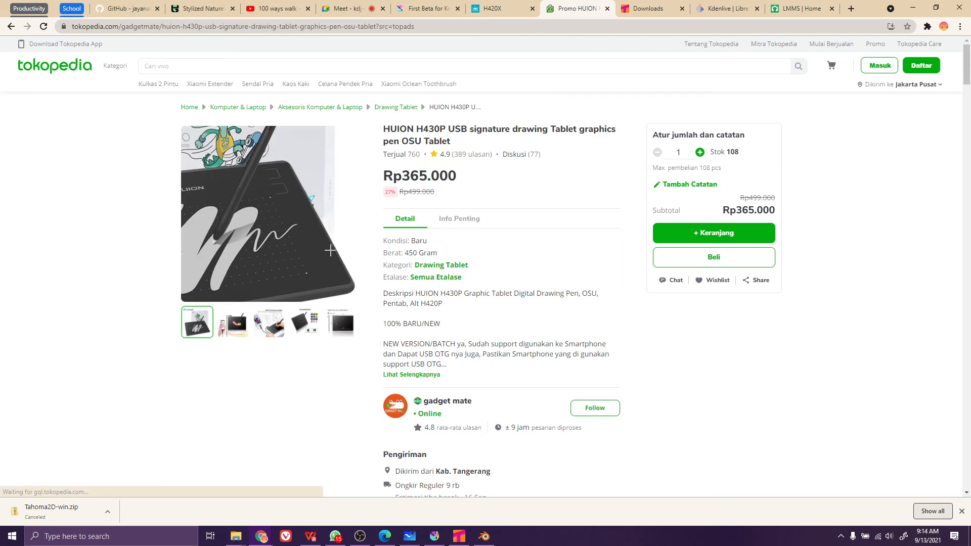
scroll(331, 250, "down", 5)
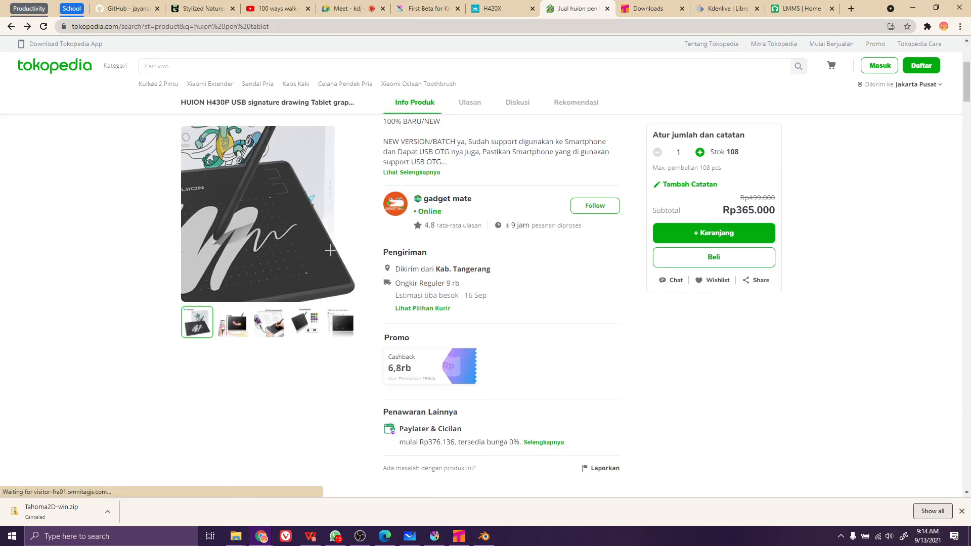
Open the Inspiroy H420X product page on the Huion site and compare it with the Tokopedia results
key("ctrl+shift+Tab")
mouse_move(268, 55)
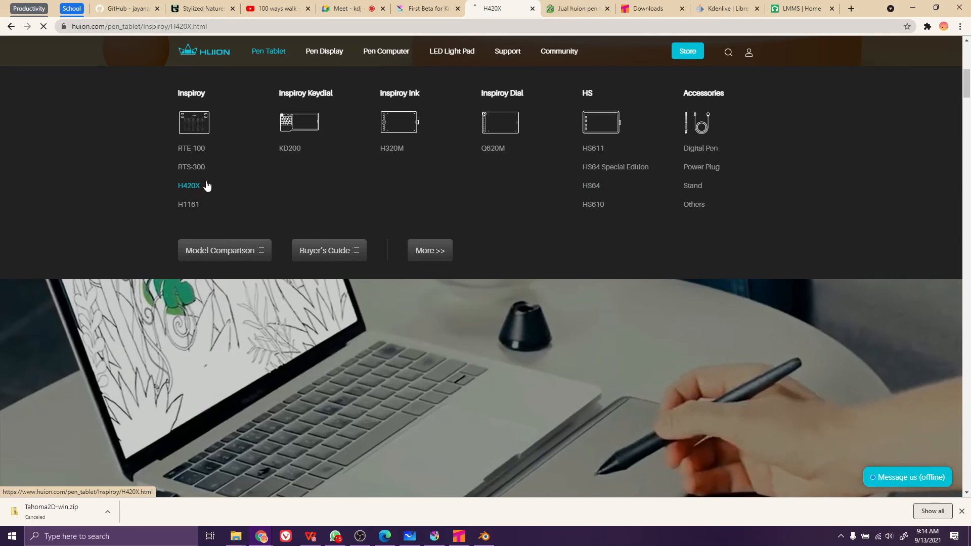
left_click(205, 186)
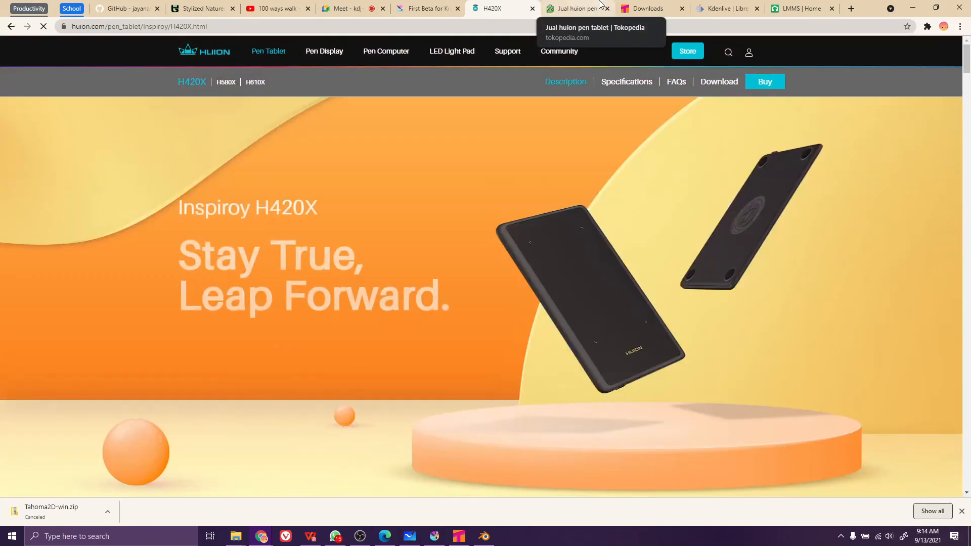
left_click(571, 6)
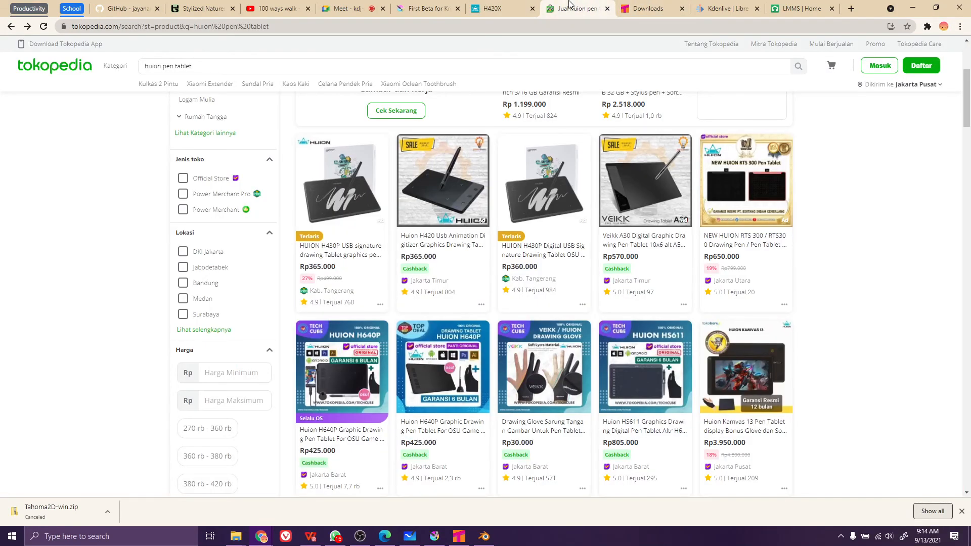
Search the Huion site for "h430p" and open the Inspiroy H430P product page
left_click(493, 8)
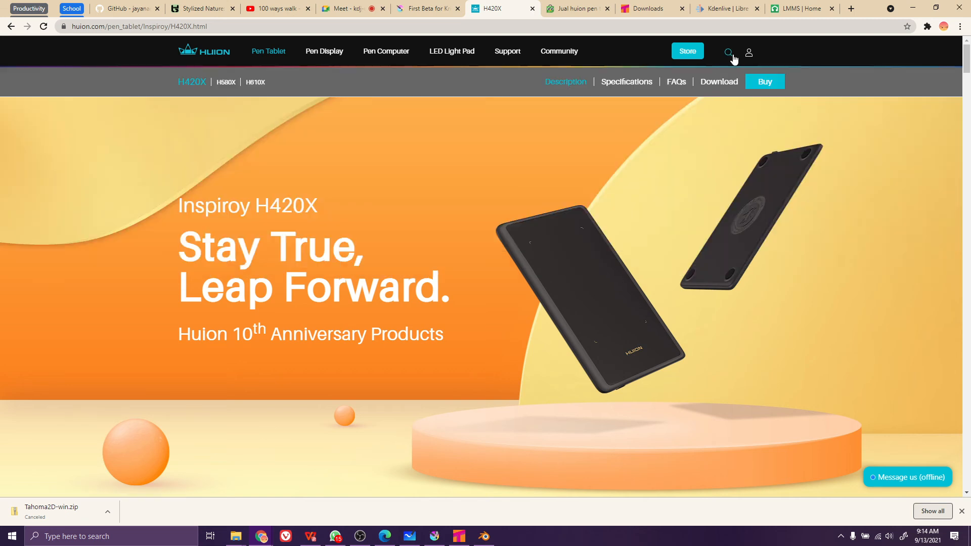
left_click(731, 54)
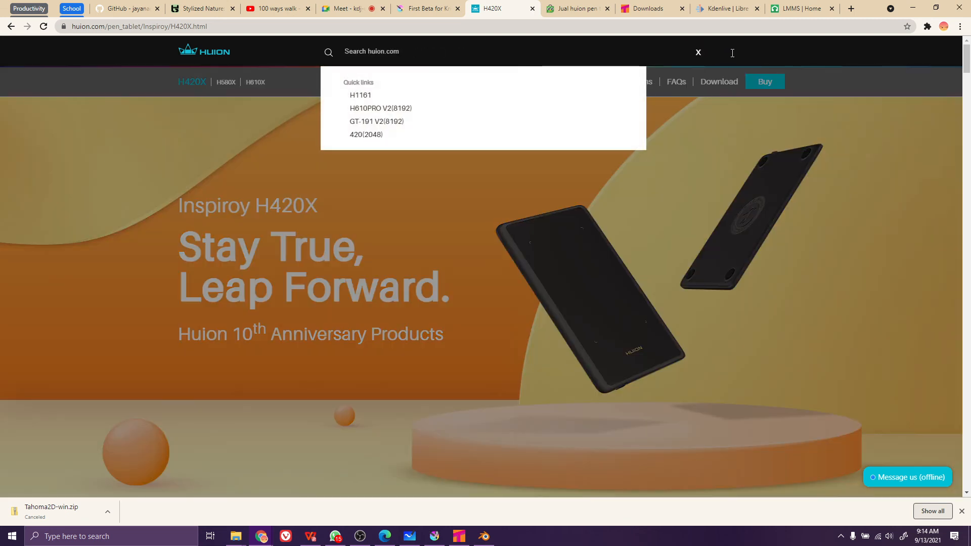
type("h")
key("Return")
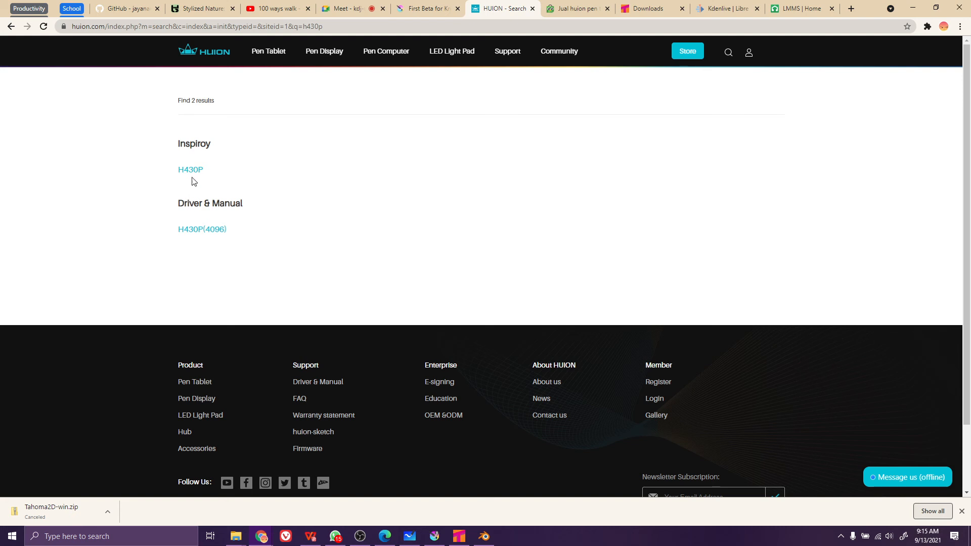
left_click(195, 174)
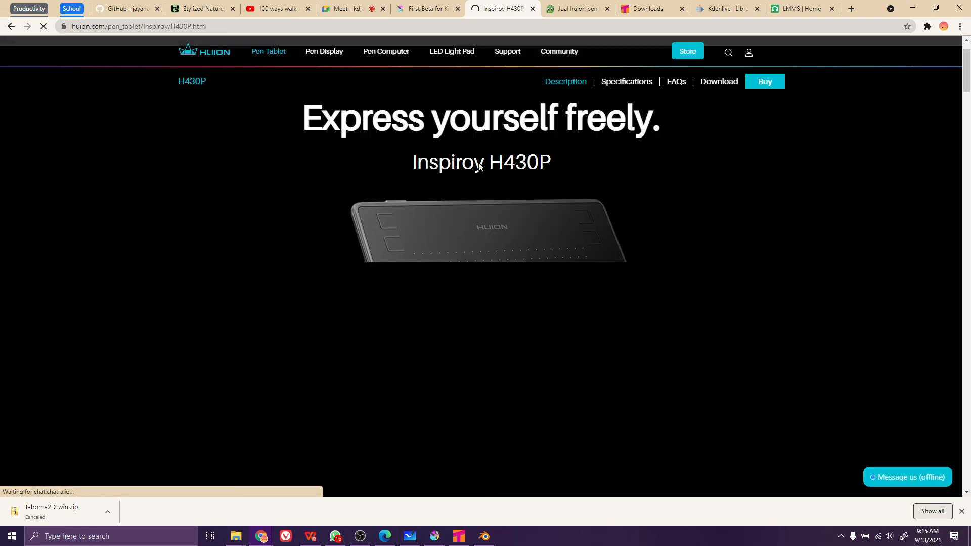
Check the Tokopedia results again and examine the H430P product page's features and supported design programs and operating systems
left_click(574, 7)
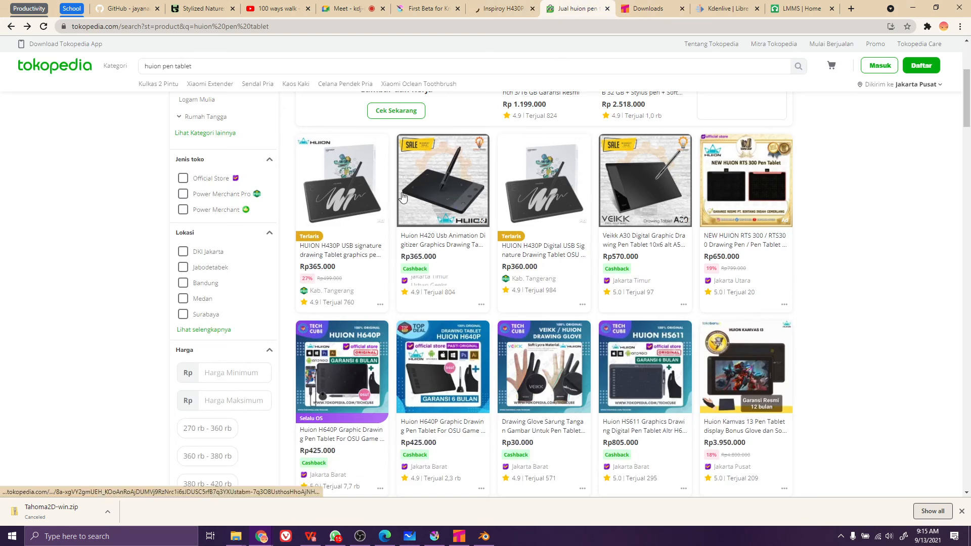
left_click(500, 8)
scroll(567, 185, "down", 15)
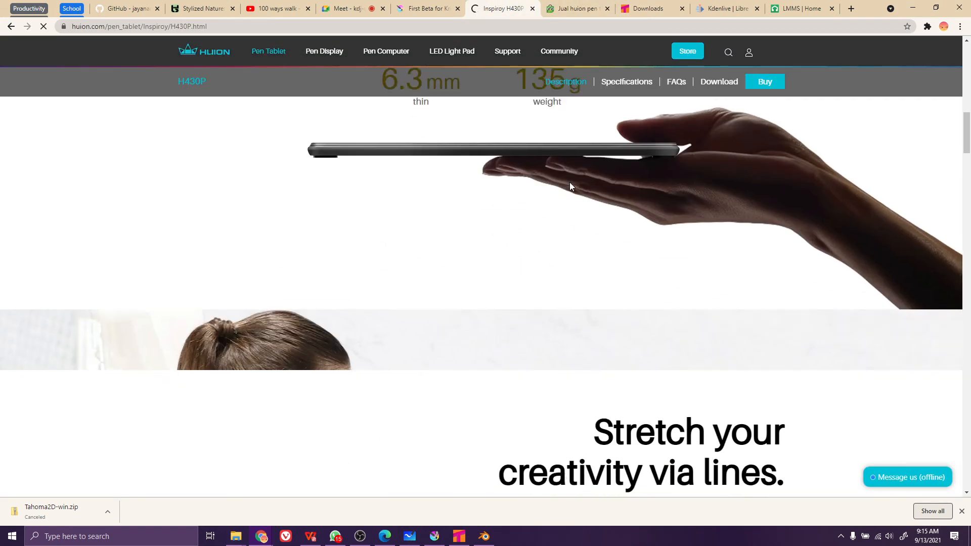
scroll(571, 186, "down", 12)
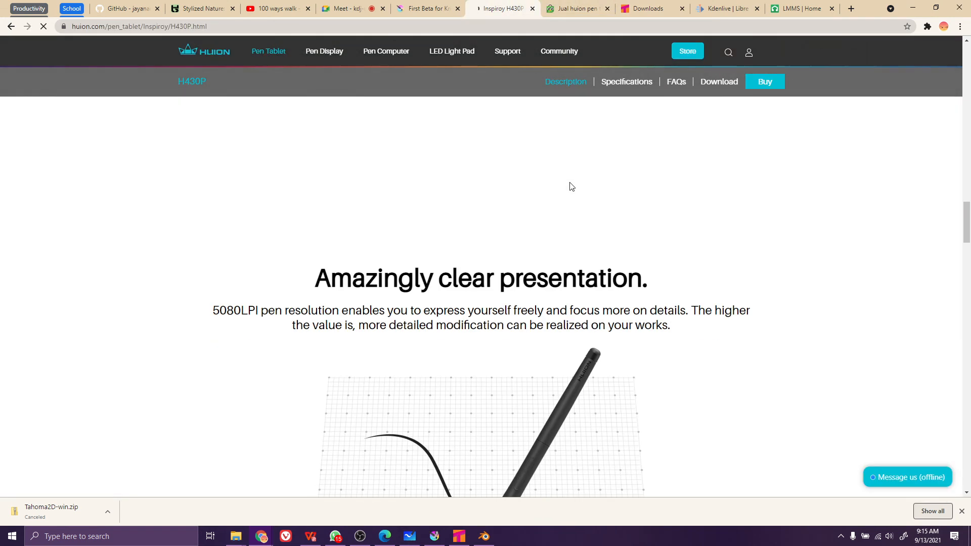
scroll(570, 183, "down", 12)
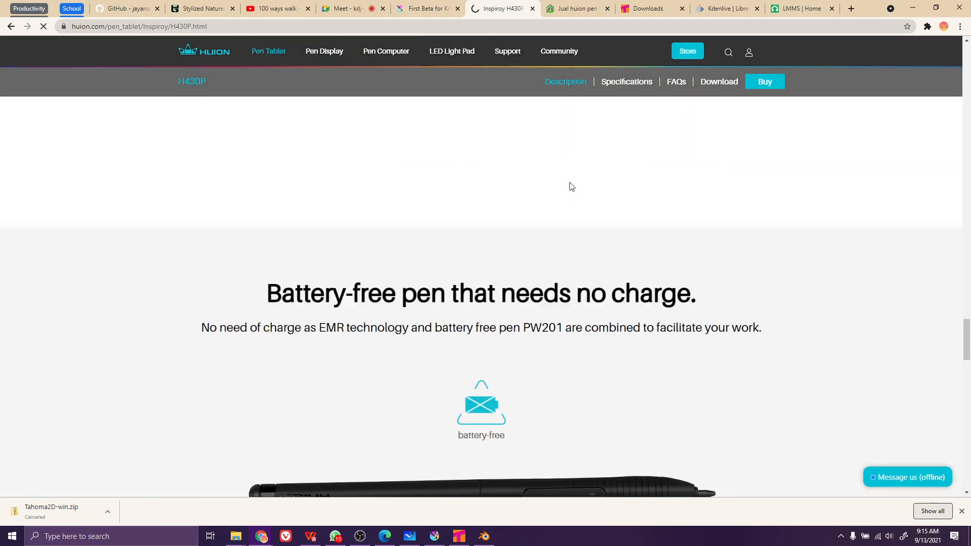
scroll(569, 186, "down", 13)
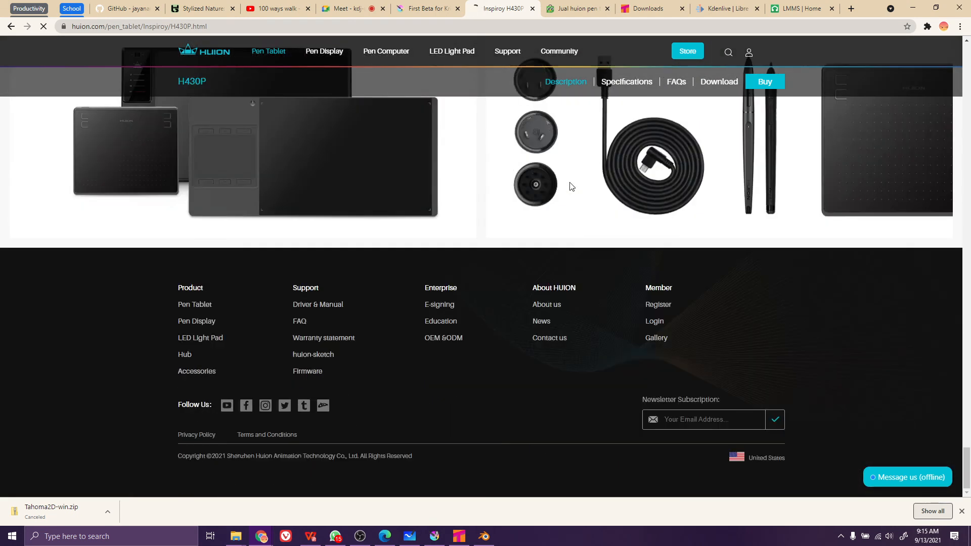
scroll(569, 187, "up", 6)
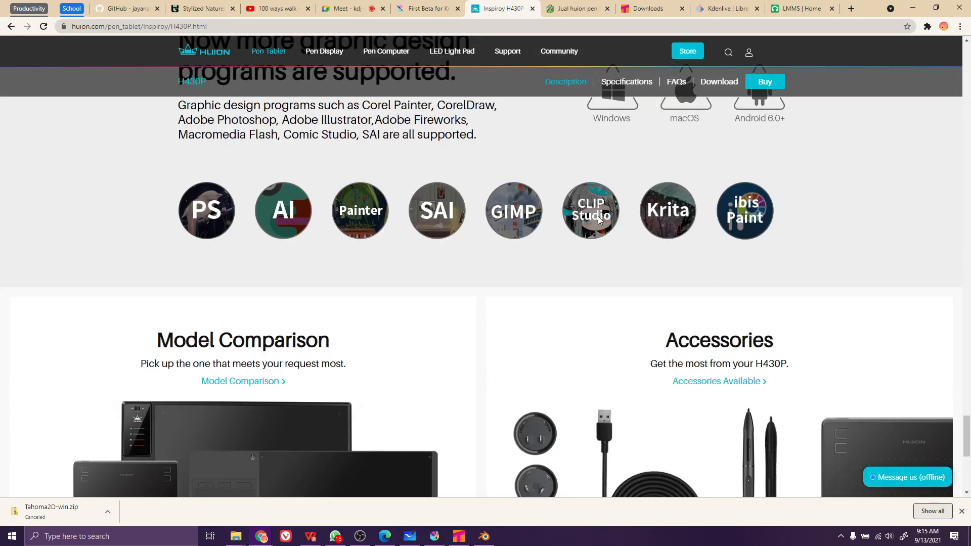
scroll(734, 218, "up", 2)
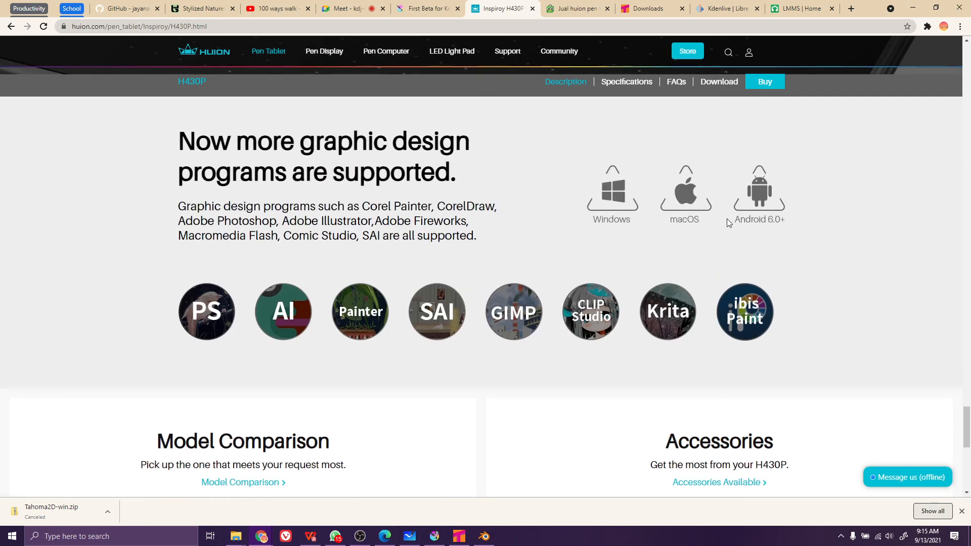
Examine the H430P page's sections on phone use and pen resolution, and check the Tokopedia listings again
scroll(768, 226, "up", 20)
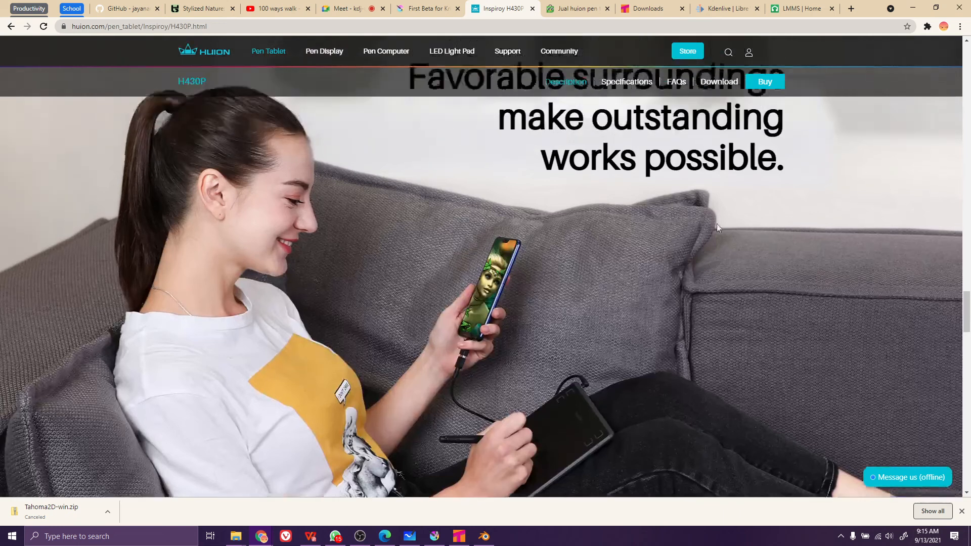
scroll(717, 224, "down", 3)
scroll(549, 200, "up", 4)
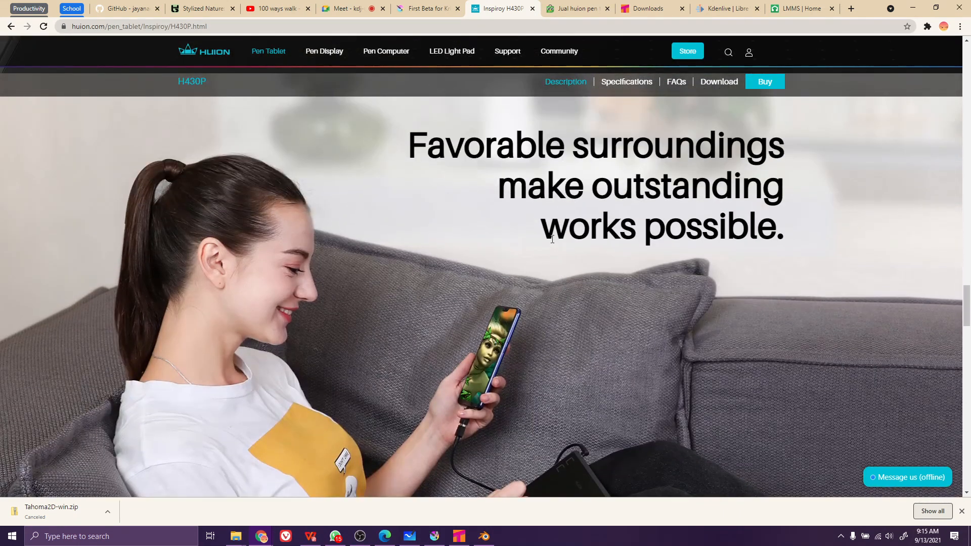
scroll(552, 239, "down", 2)
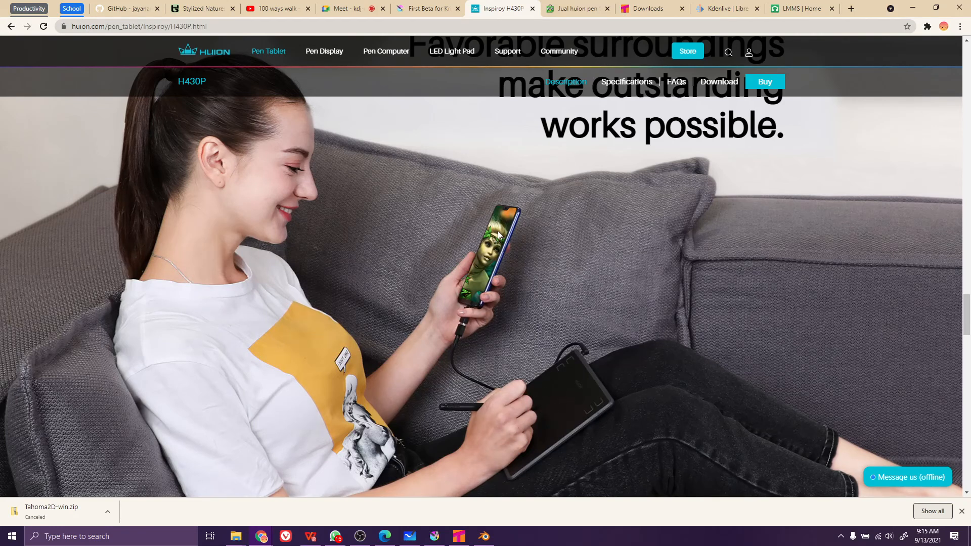
scroll(516, 286, "up", 11)
scroll(517, 290, "down", 8)
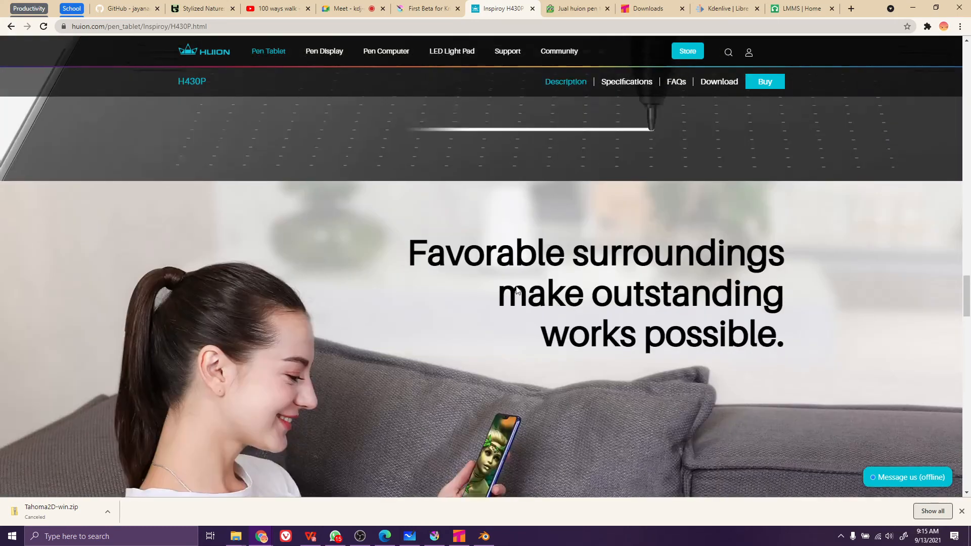
scroll(516, 290, "up", 18)
left_click(568, 9)
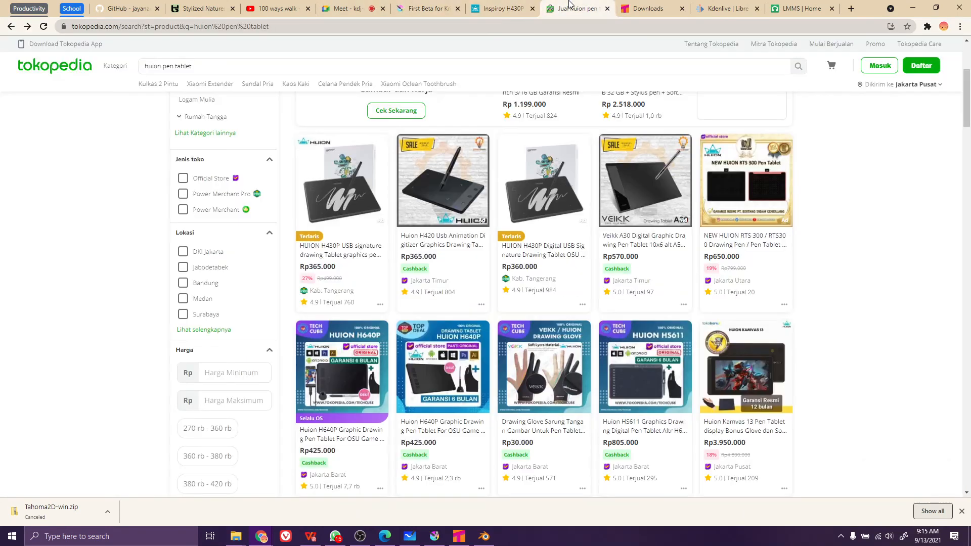
left_click(501, 8)
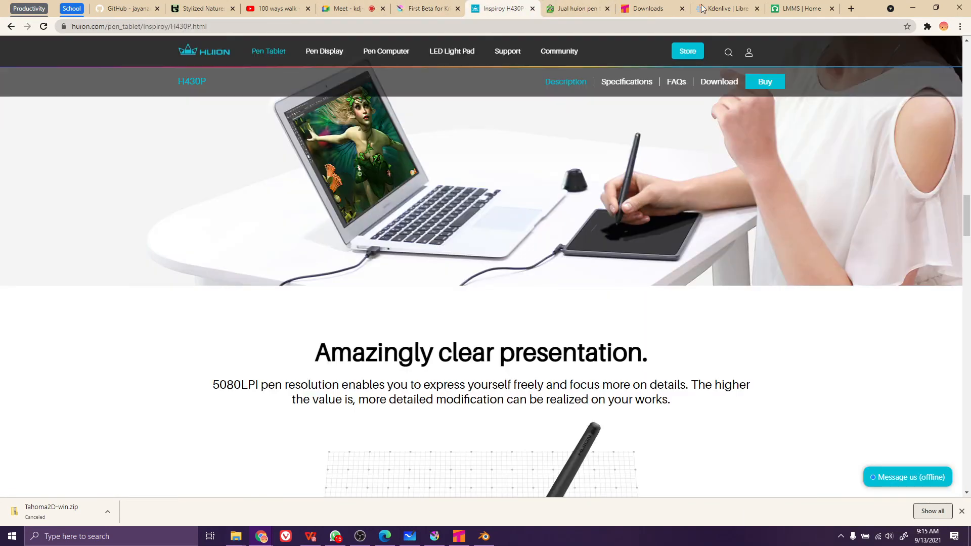
Replace the LMMS page with a Google search for "wacom" and open the official Wacom website
left_click(802, 9)
left_click(769, 23)
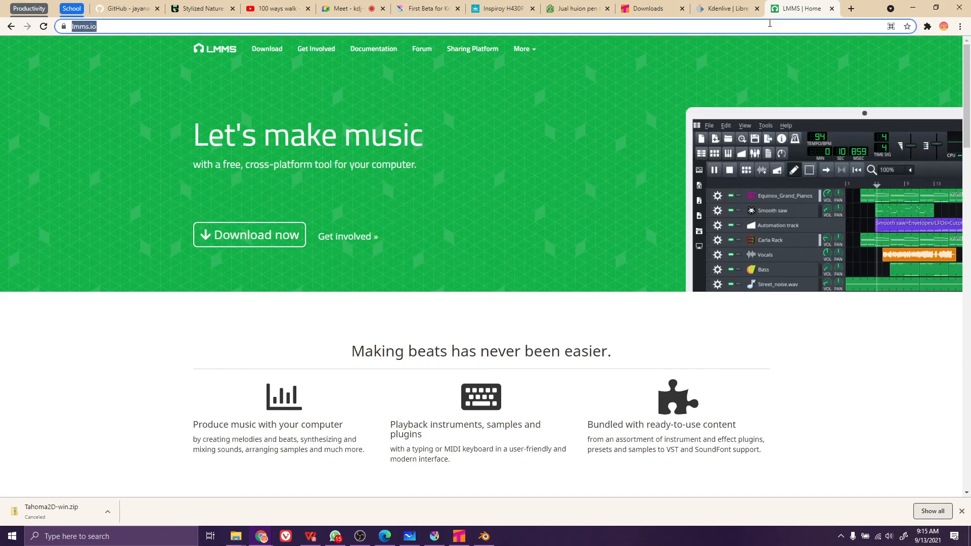
type("wacome")
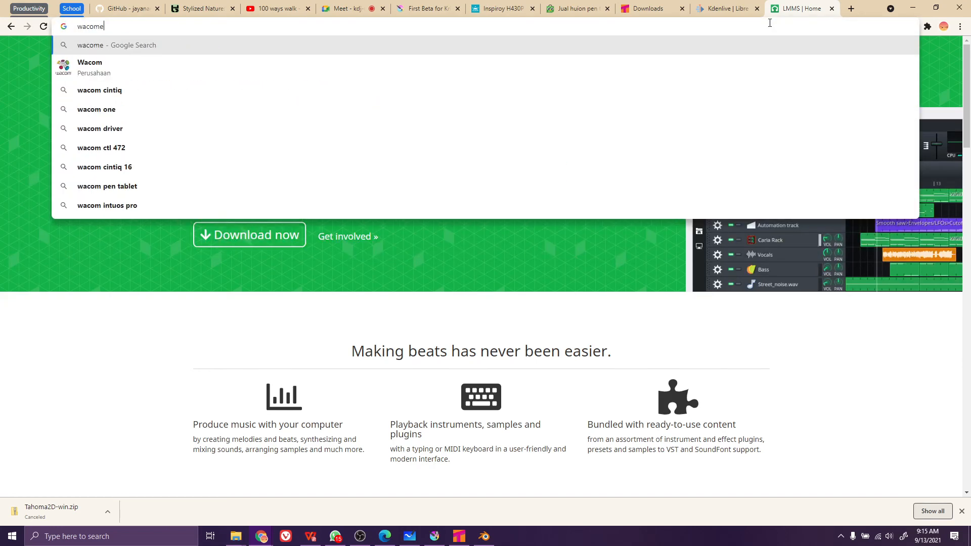
key("BackSpace")
key("Return")
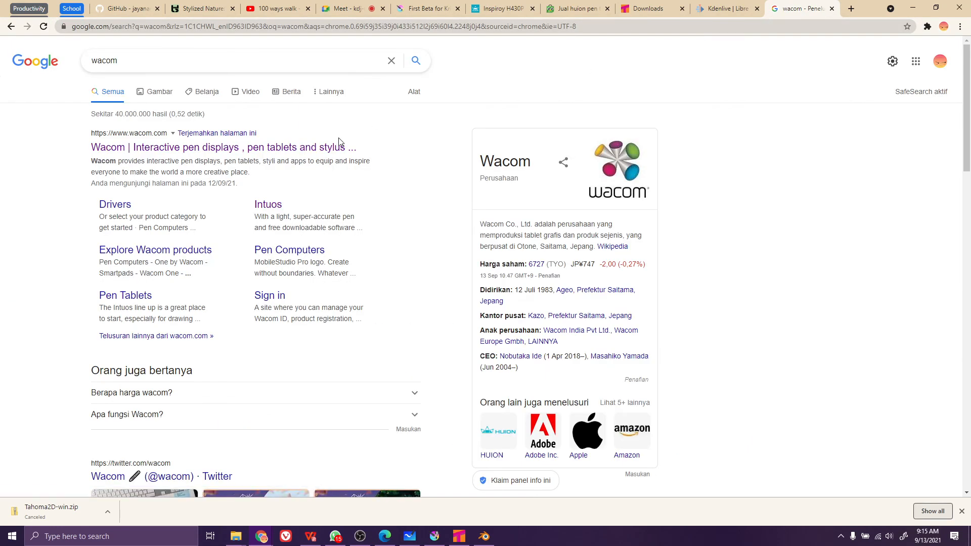
left_click(346, 145)
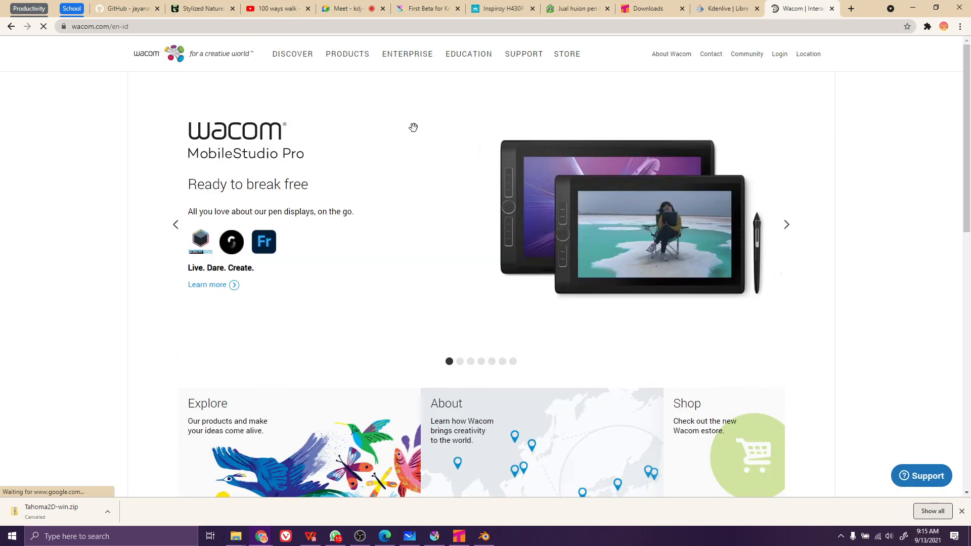
Open Wacom's pen tablets overview, review the Intuos family, and open the Wacom Intuos product page
left_click(351, 63)
left_click(423, 209)
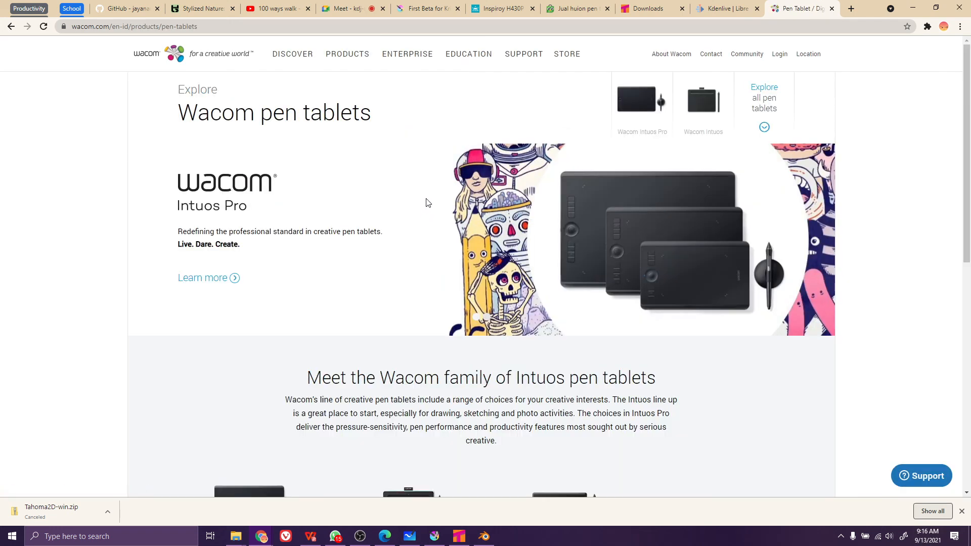
scroll(426, 202, "down", 5)
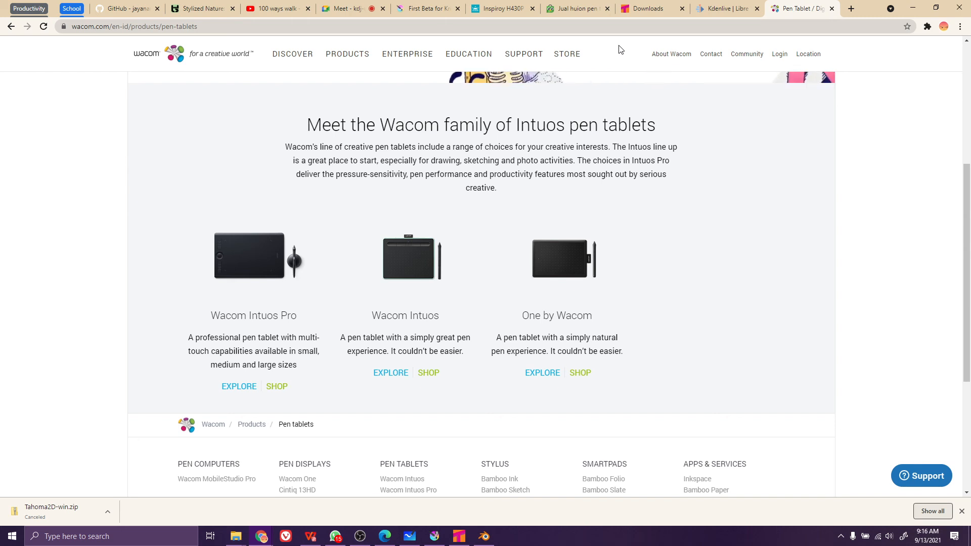
left_click(408, 324)
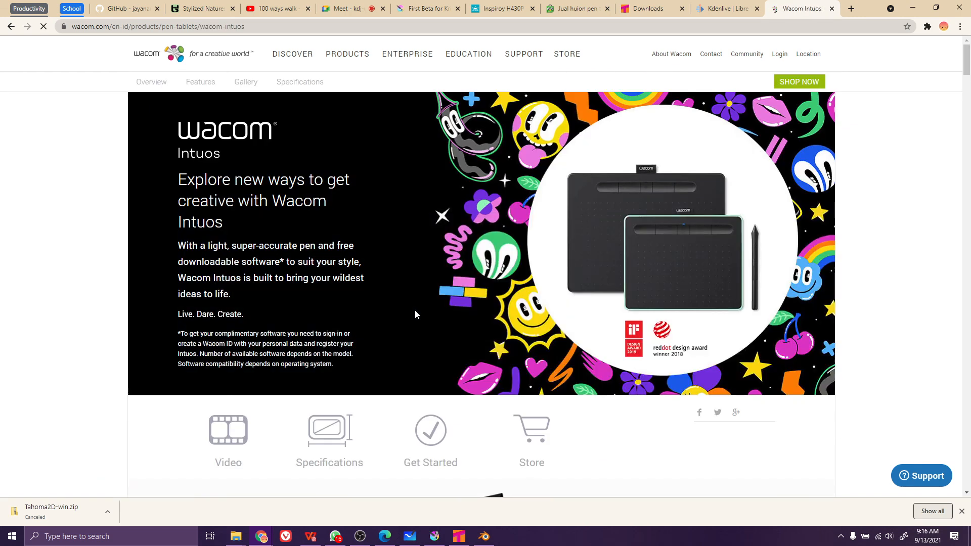
Examine the Wacom Intuos page's models, bundled software, colors, active drawing area and creative application features
scroll(655, 202, "down", 5)
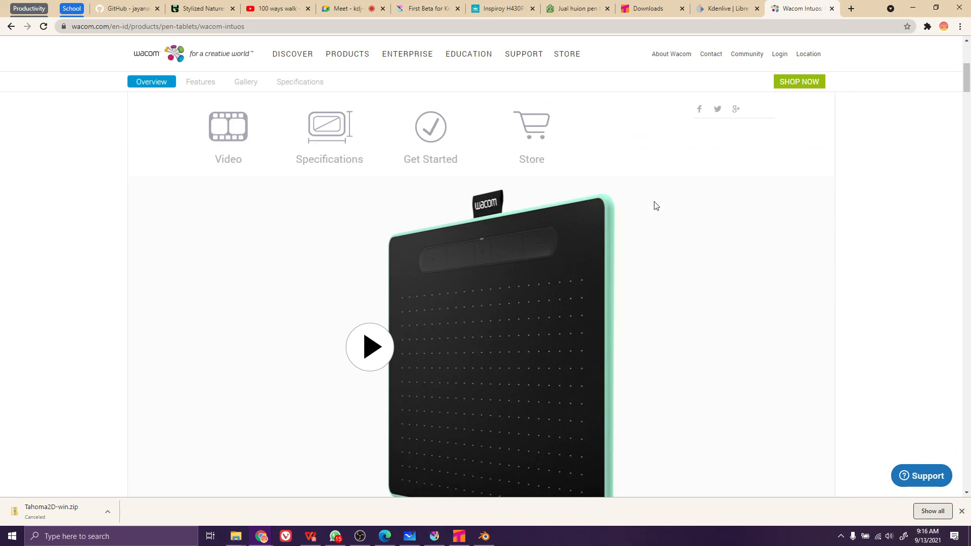
scroll(656, 205, "up", 4)
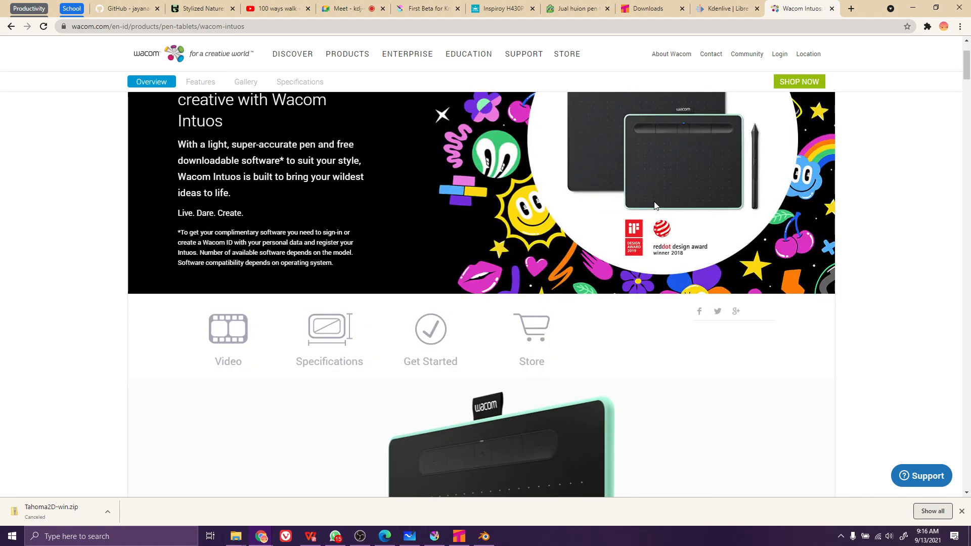
scroll(654, 205, "down", 10)
scroll(656, 204, "down", 15)
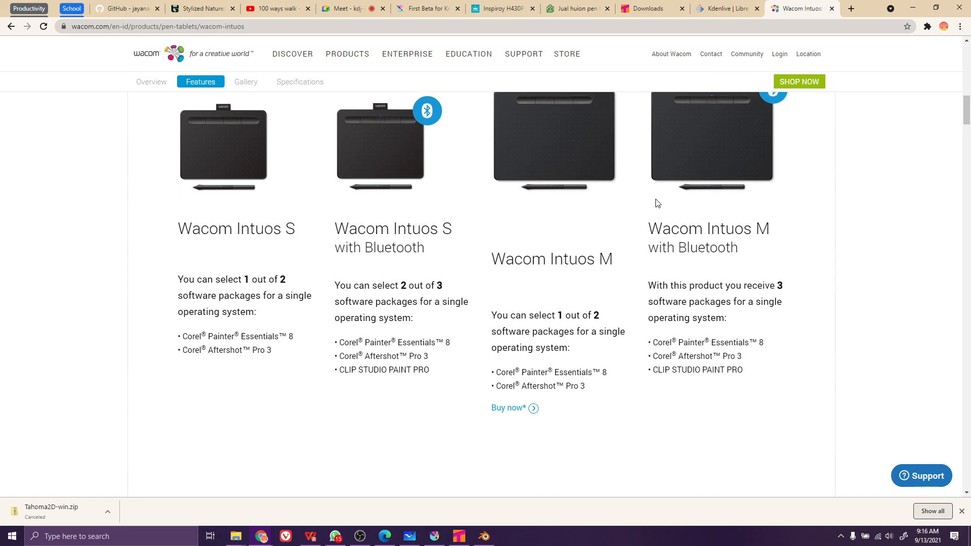
scroll(660, 194, "down", 12)
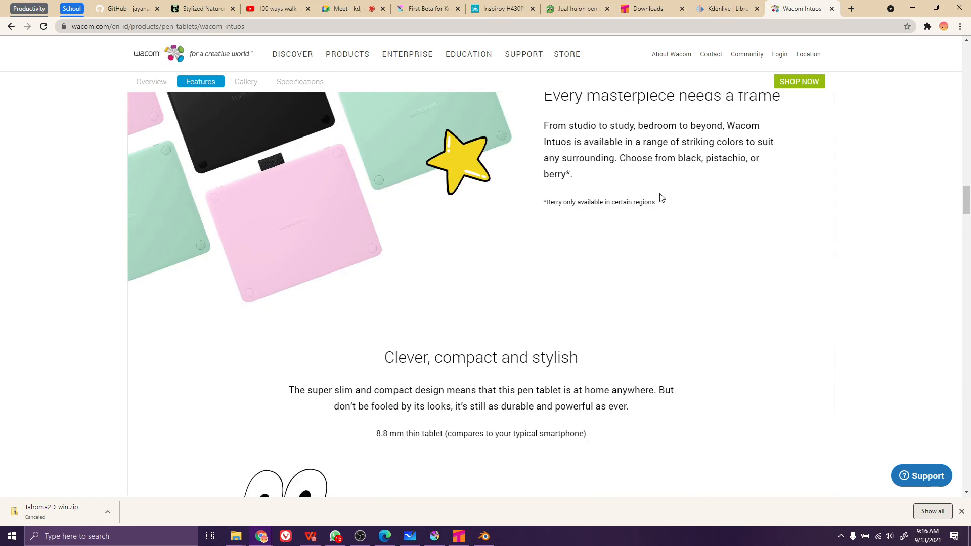
scroll(661, 197, "down", 5)
scroll(661, 197, "down", 6)
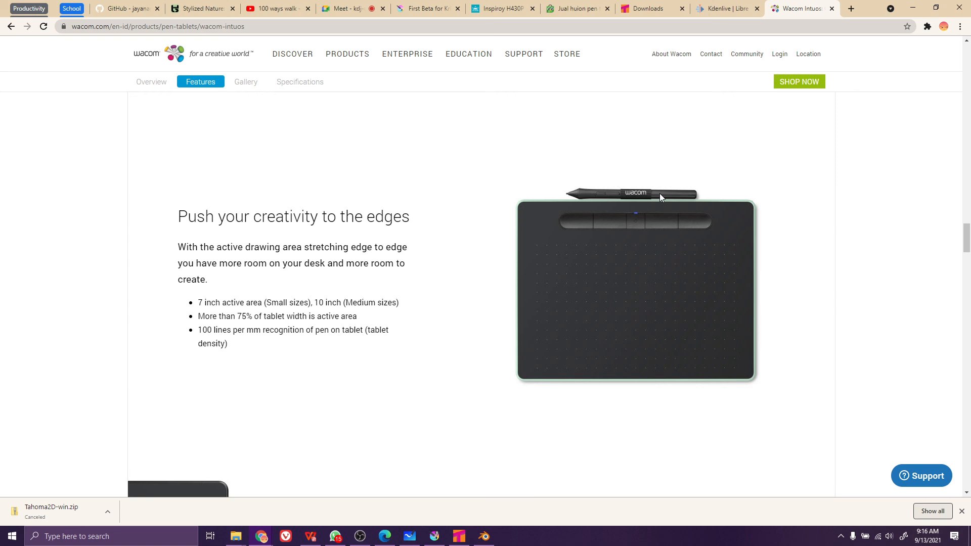
scroll(661, 197, "down", 5)
scroll(661, 197, "down", 10)
scroll(660, 197, "up", 4)
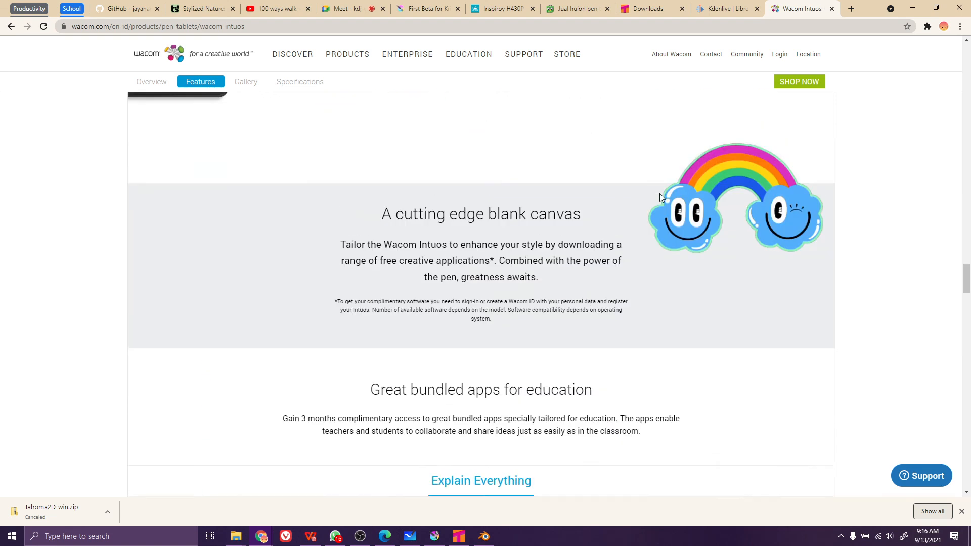
scroll(661, 198, "down", 6)
scroll(661, 197, "up", 10)
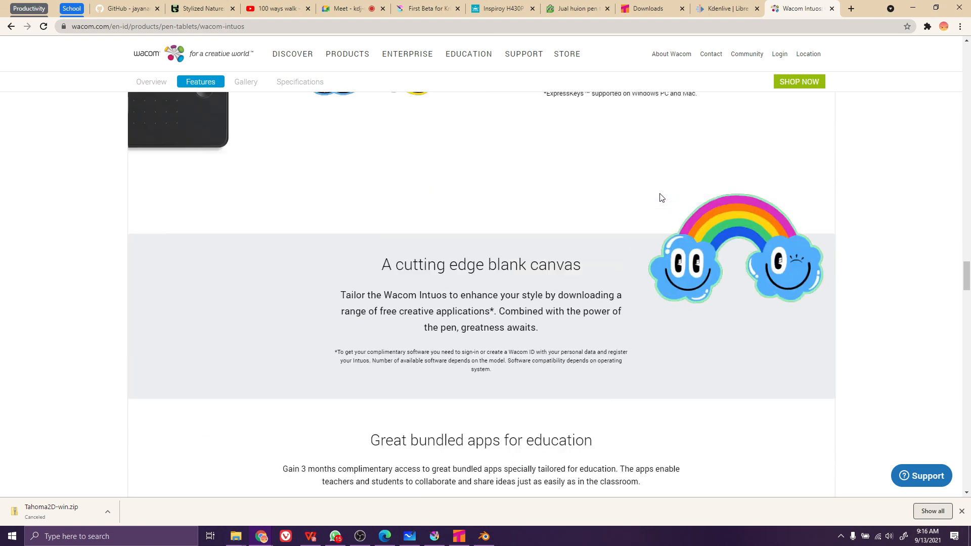
Return to Tokopedia and search for "wacom pen tablet"
left_click(703, 6)
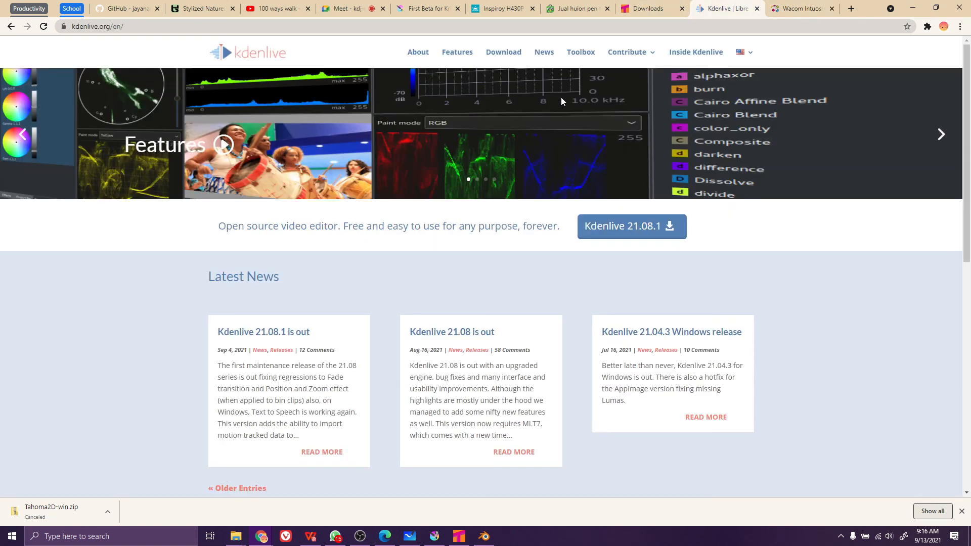
left_click(576, 8)
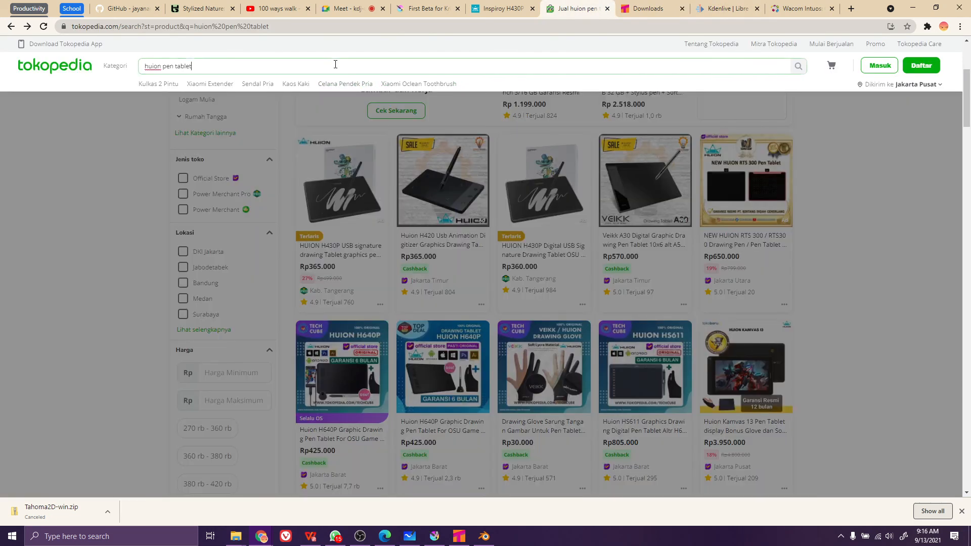
left_click(334, 64)
type("wac")
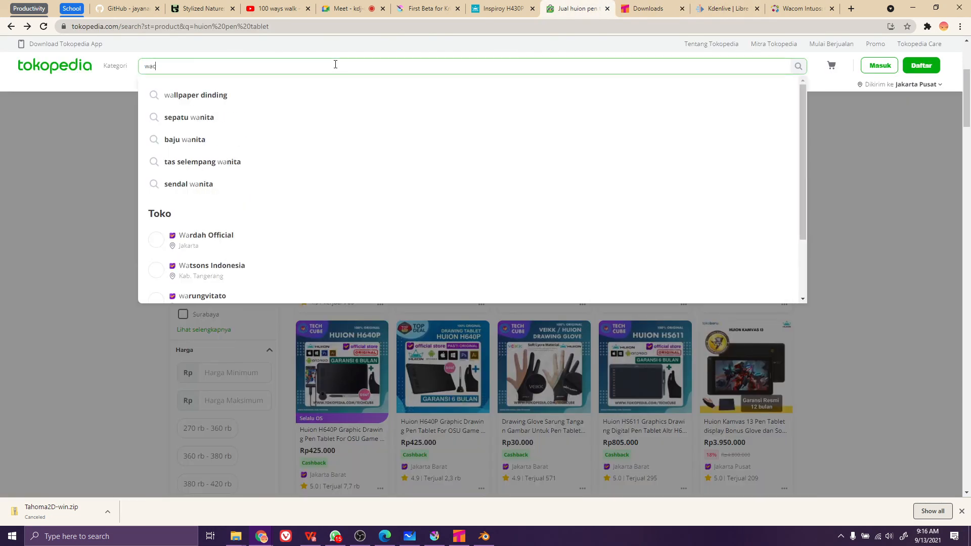
type("om pent ablet")
key("Return")
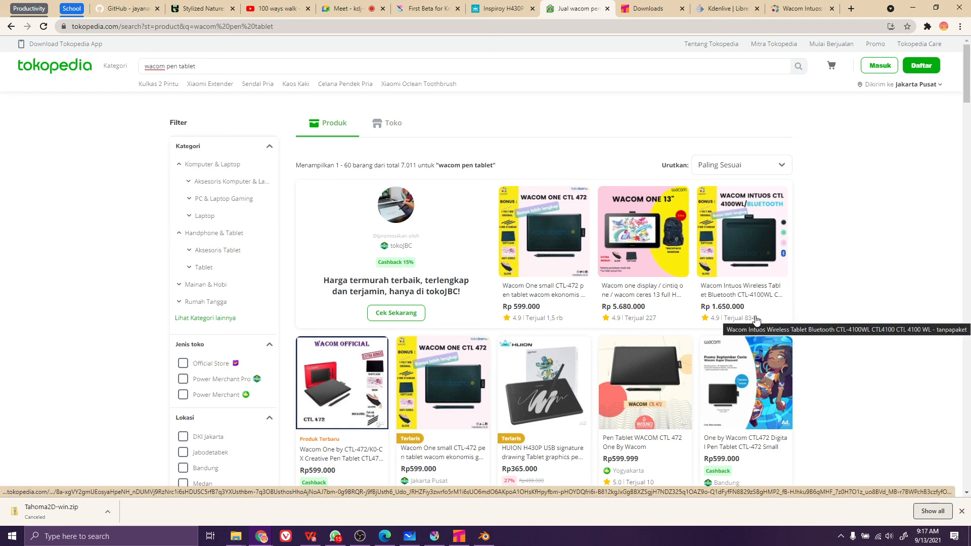
Examine the models and prices of the Wacom pen tablet listings, and dismiss the browser's downloads bar
scroll(814, 296, "down", 1)
scroll(814, 295, "down", 1)
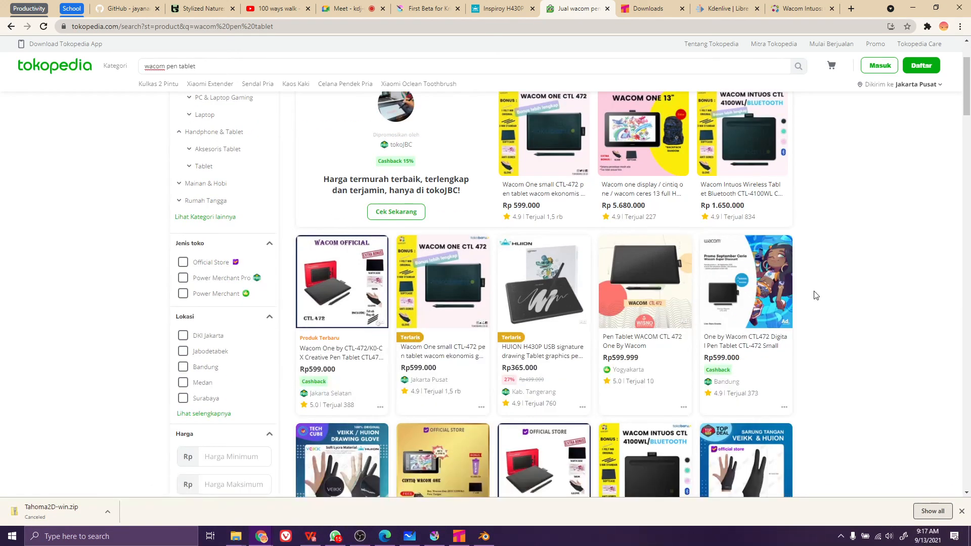
scroll(814, 295, "down", 1)
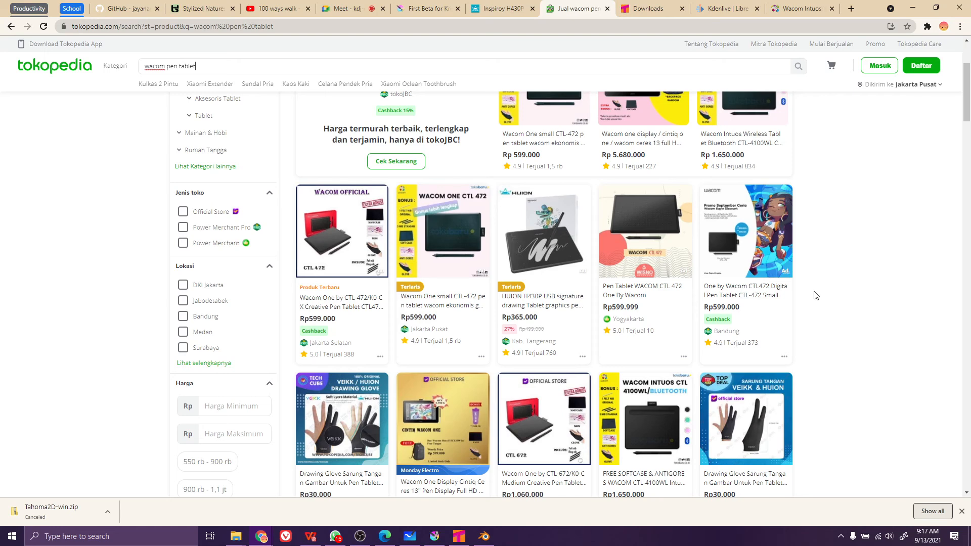
scroll(814, 295, "down", 3)
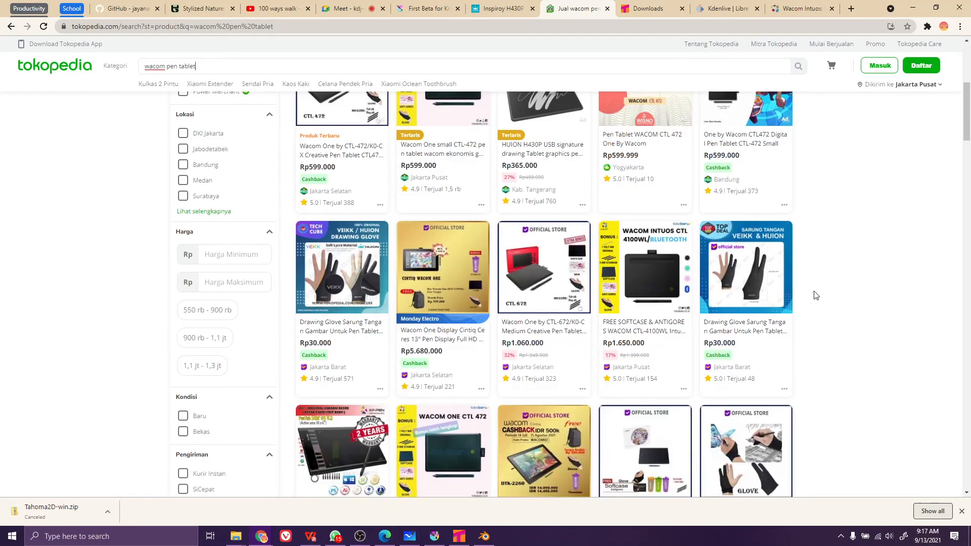
scroll(814, 295, "down", 1)
scroll(815, 295, "down", 3)
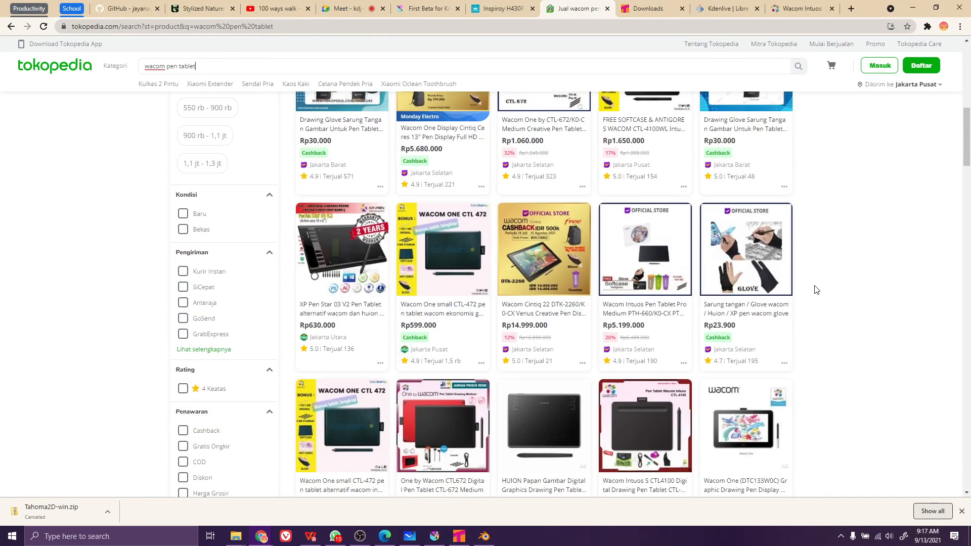
scroll(814, 289, "down", 3)
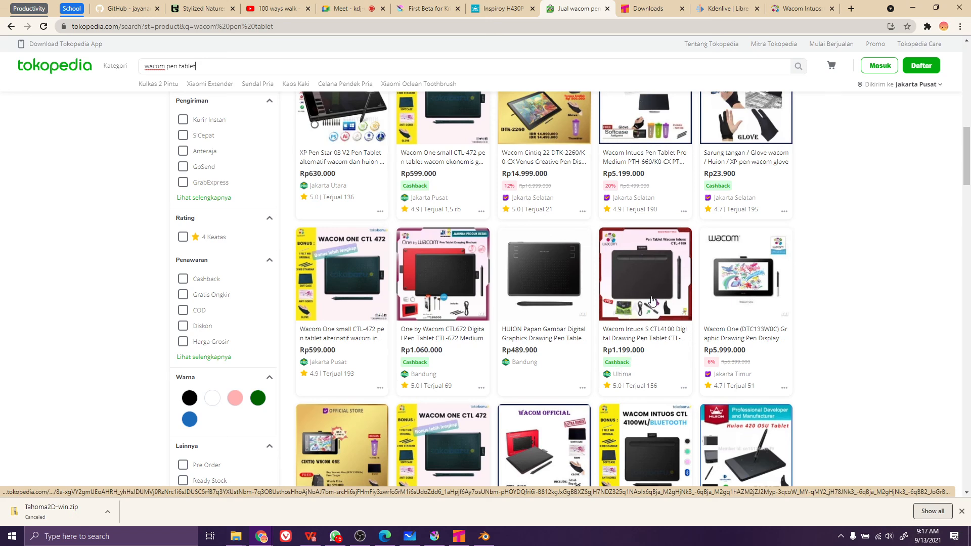
scroll(652, 301, "down", 3)
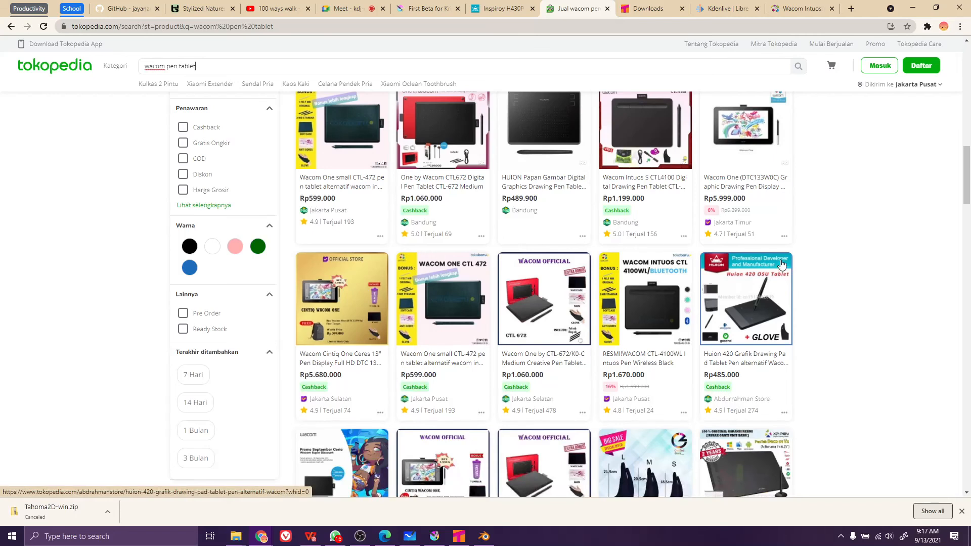
scroll(781, 264, "down", 3)
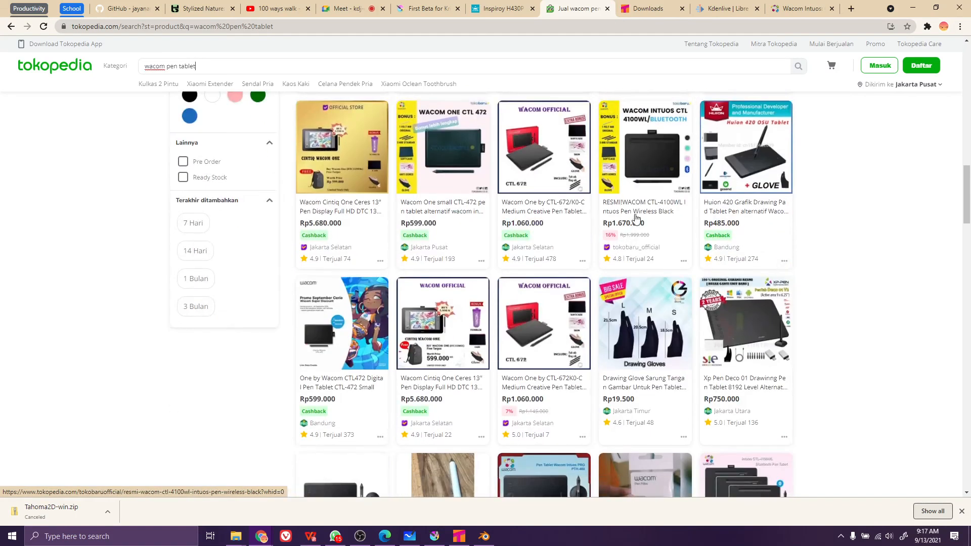
scroll(812, 281, "down", 1)
scroll(812, 281, "down", 7)
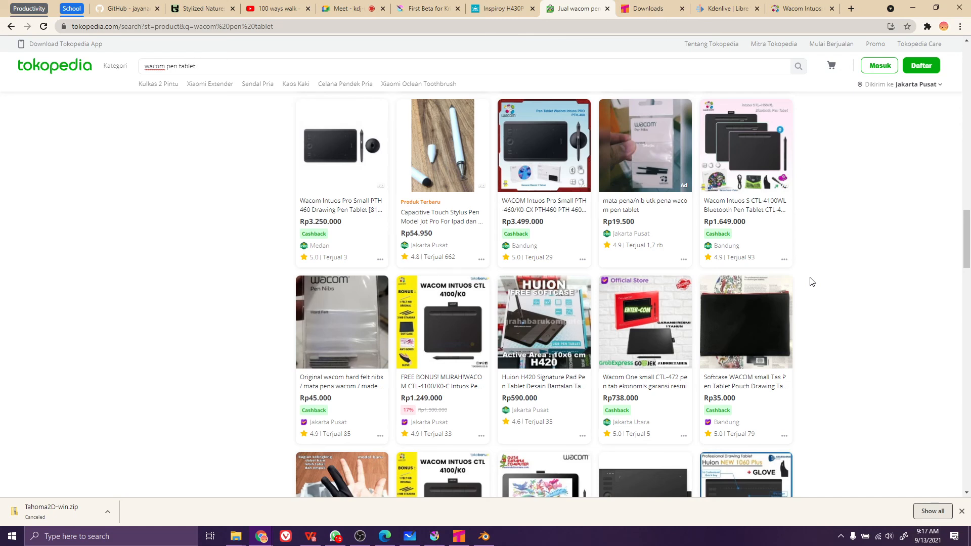
scroll(811, 281, "up", 7)
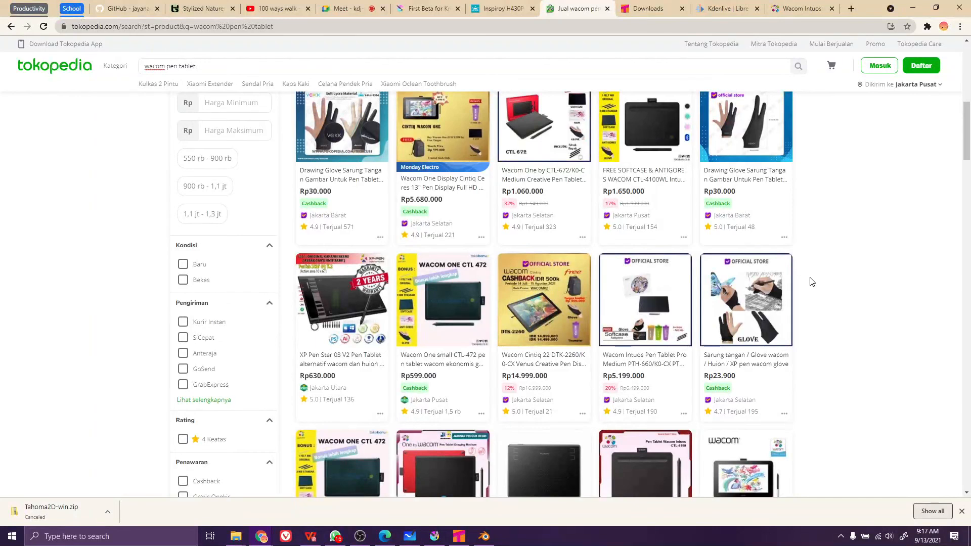
scroll(812, 282, "up", 6)
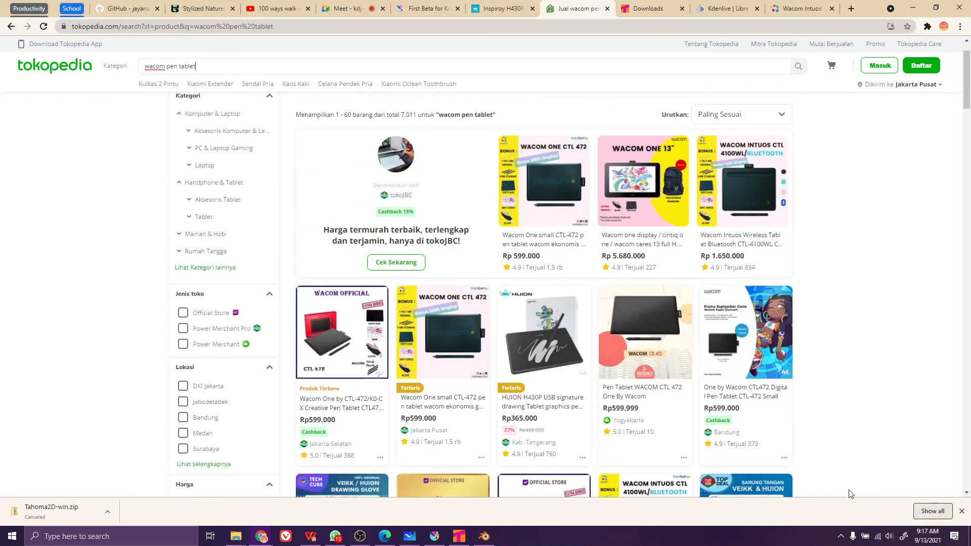
left_click(961, 511)
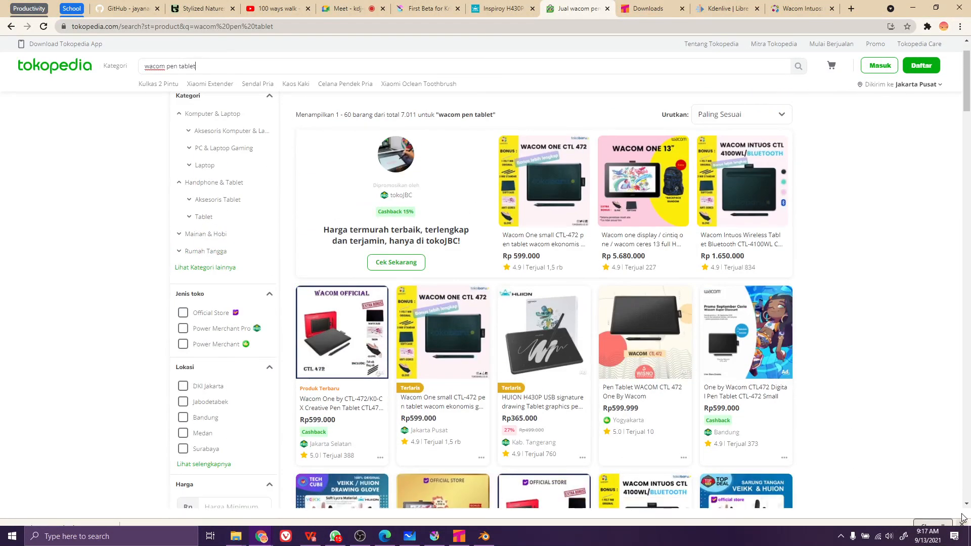
Search the web in a new tab for "wacom intuos manga" and open the Tokopedia listings for it
scroll(773, 373, "up", 1)
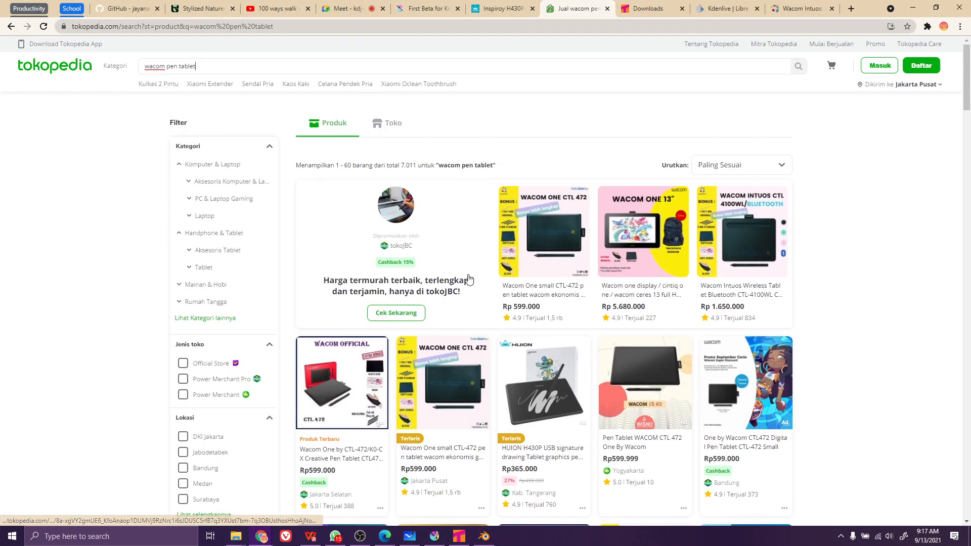
left_click(856, 5)
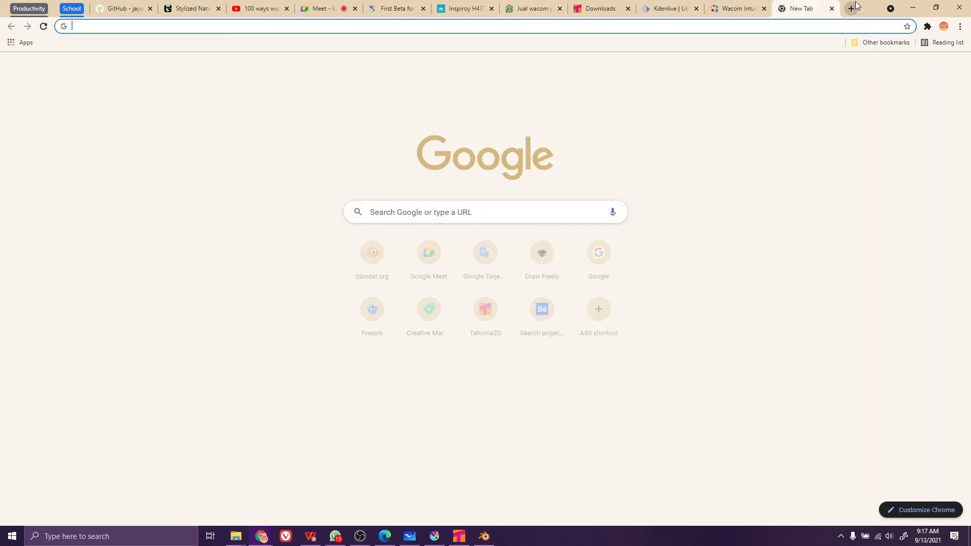
type("wacom i")
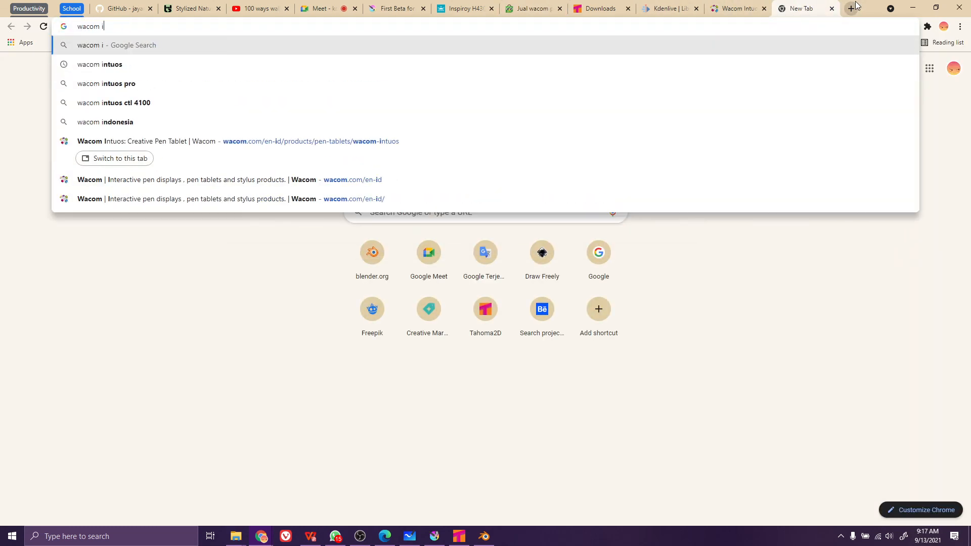
type("ntuos mange")
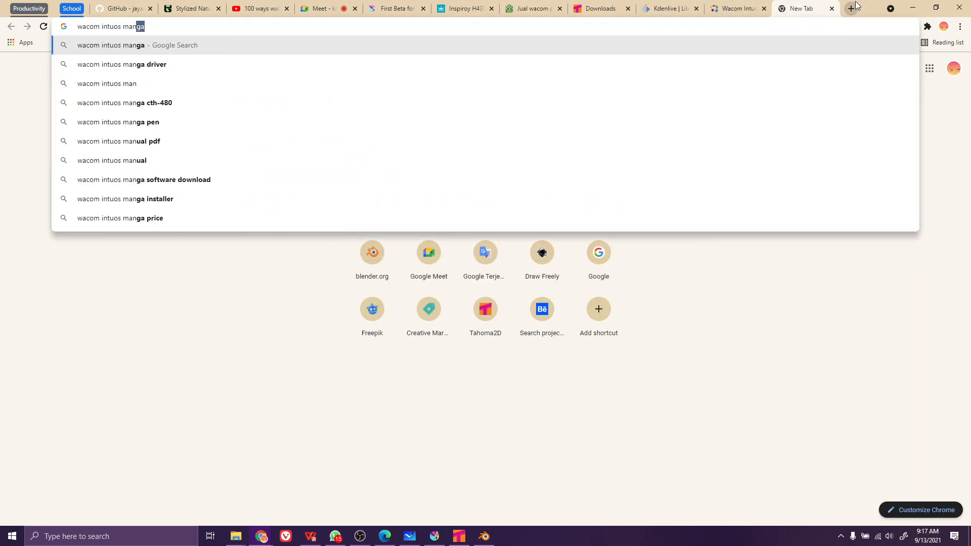
key("BackSpace")
type("a")
key("Return")
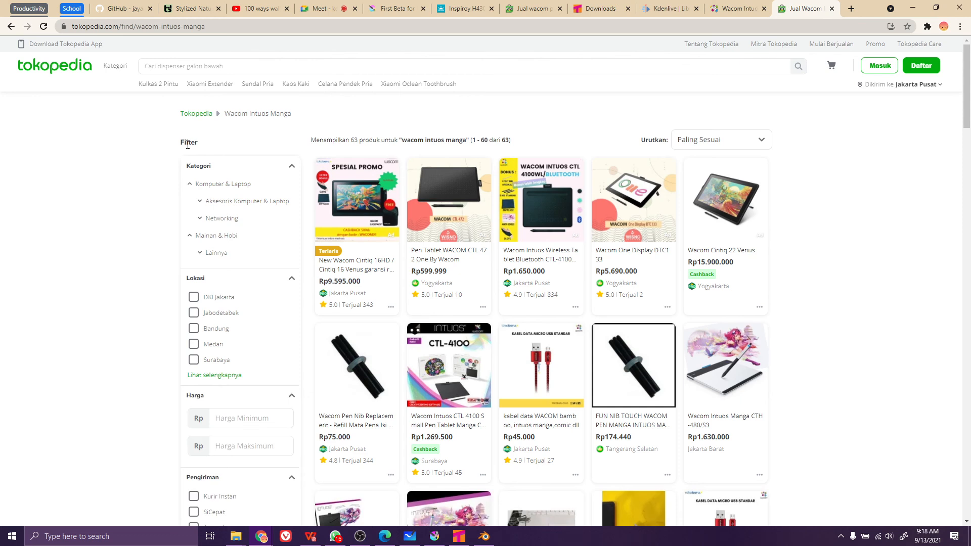
Return to the web search results and open Wacom's "Digital Tablets for Comic & Manga Creation" page
key("alt+Left")
scroll(252, 317, "down", 1)
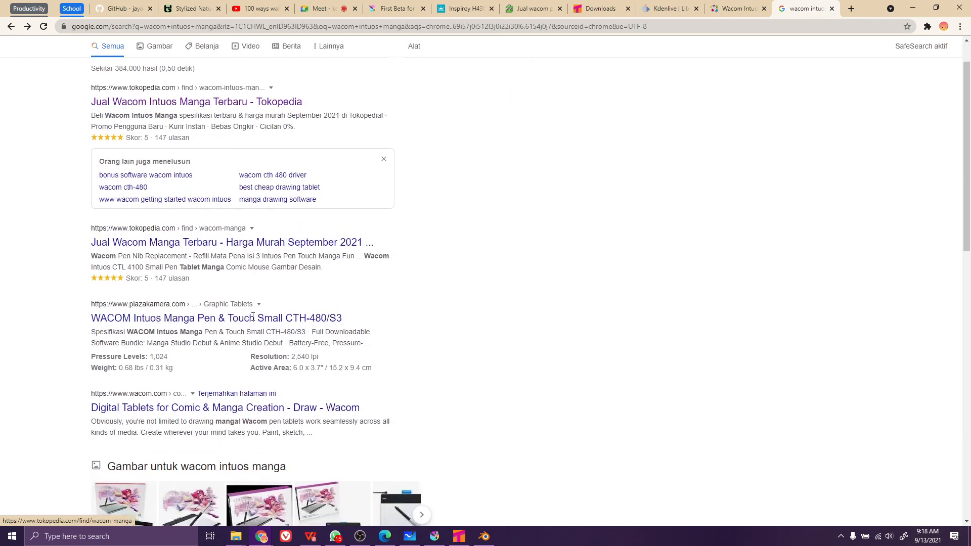
scroll(253, 317, "down", 2)
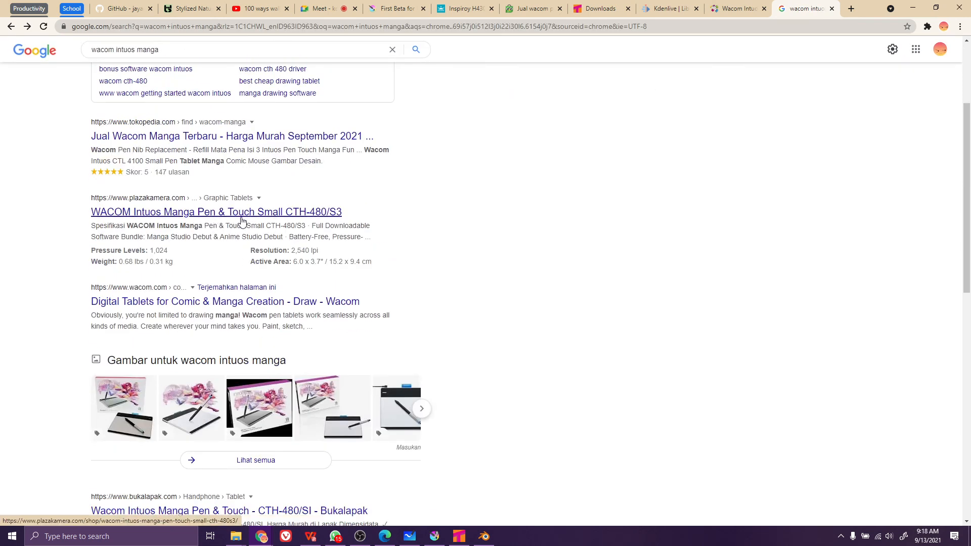
left_click(261, 302)
Examine the comic and manga creation page's Intuos Manga features, manga software and recommended Wacom products
scroll(406, 249, "down", 1)
scroll(407, 250, "down", 5)
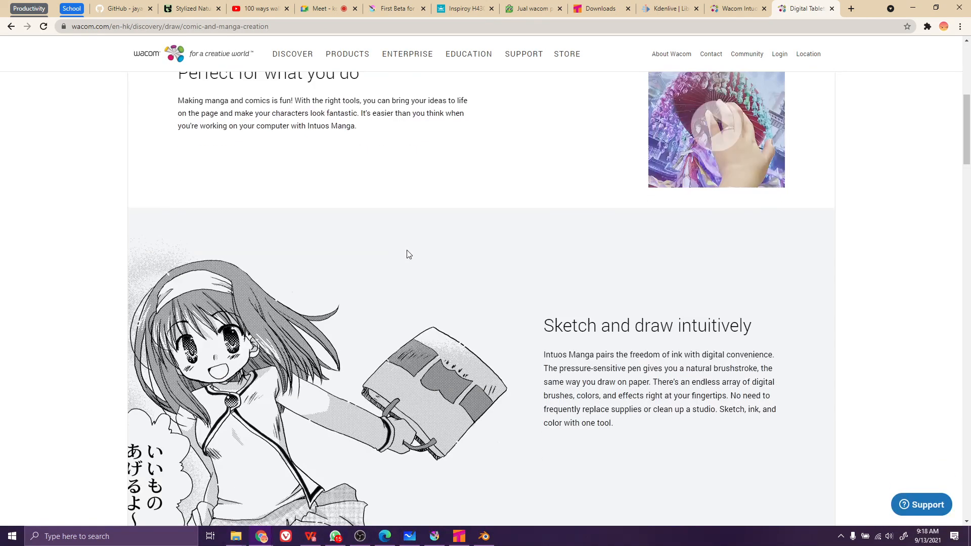
scroll(408, 254, "down", 15)
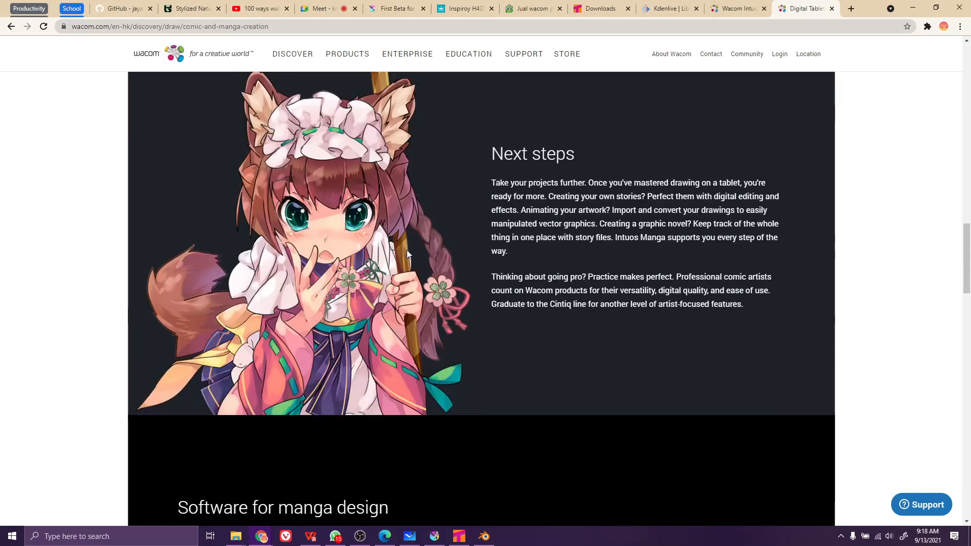
scroll(408, 252, "down", 15)
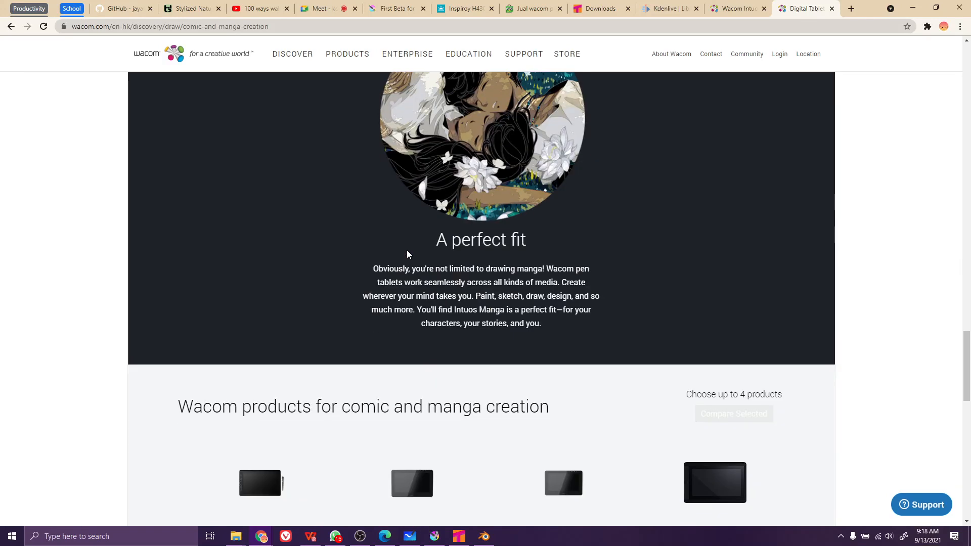
scroll(407, 252, "down", 15)
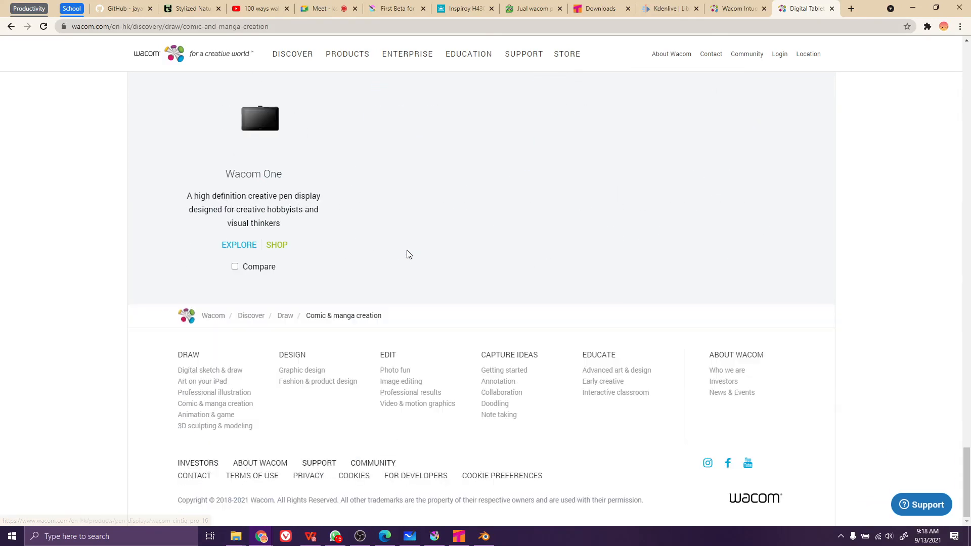
scroll(408, 254, "up", 20)
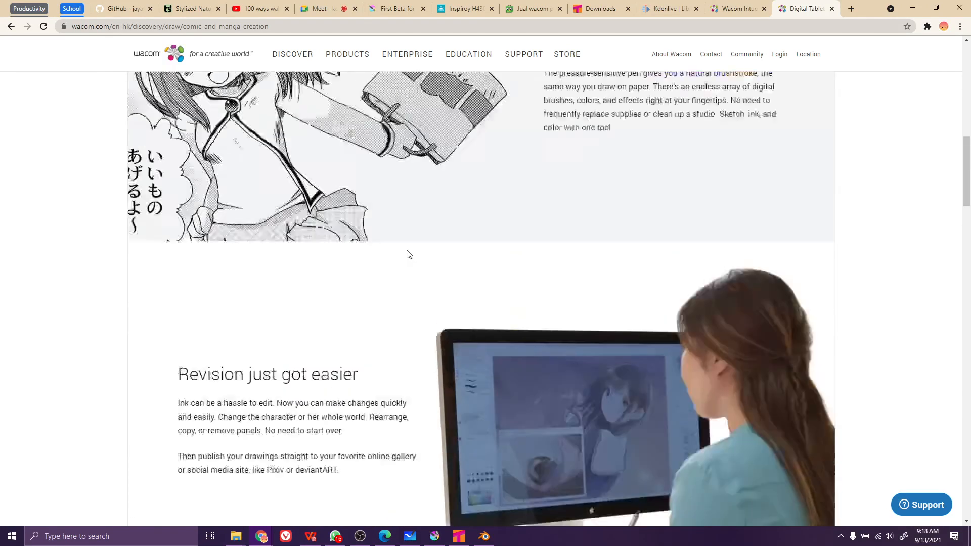
scroll(408, 254, "up", 10)
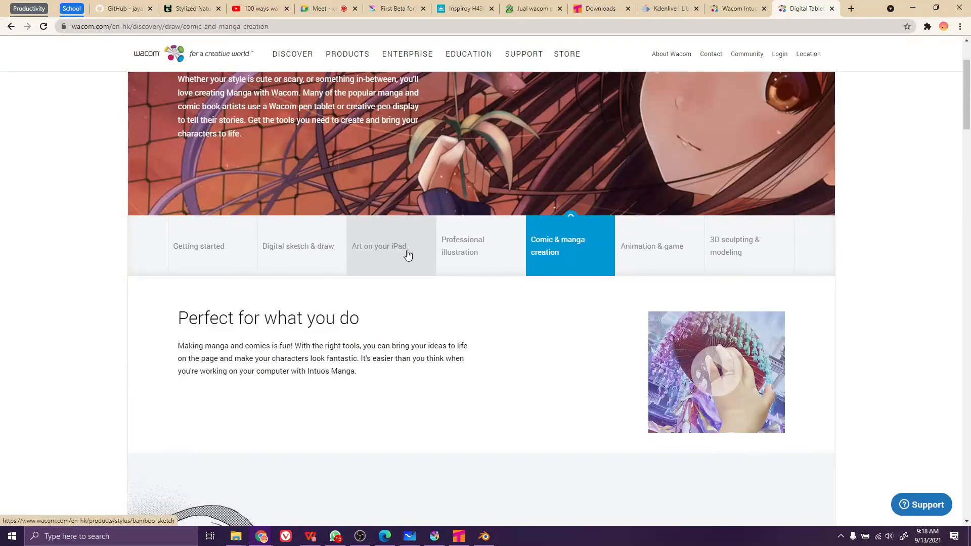
scroll(471, 329, "up", 2)
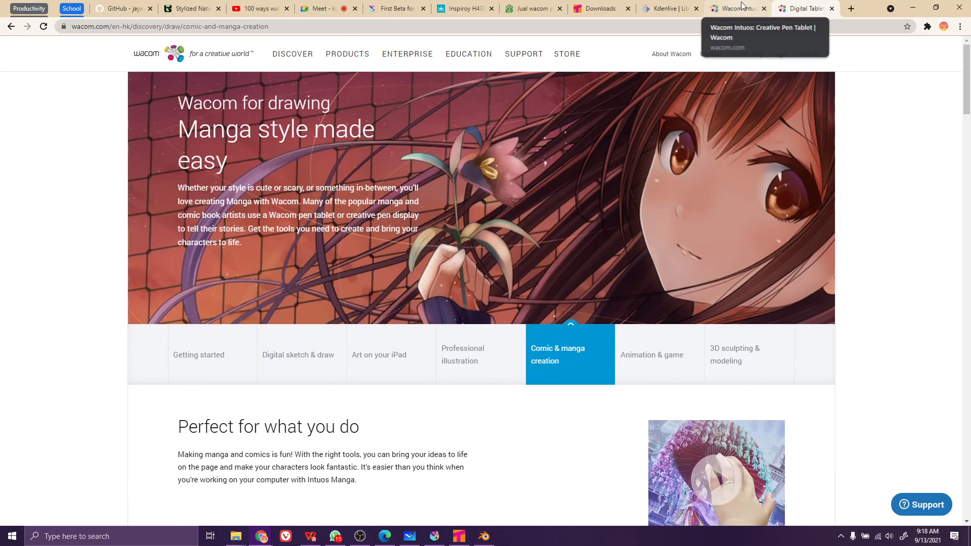
left_click(739, 9)
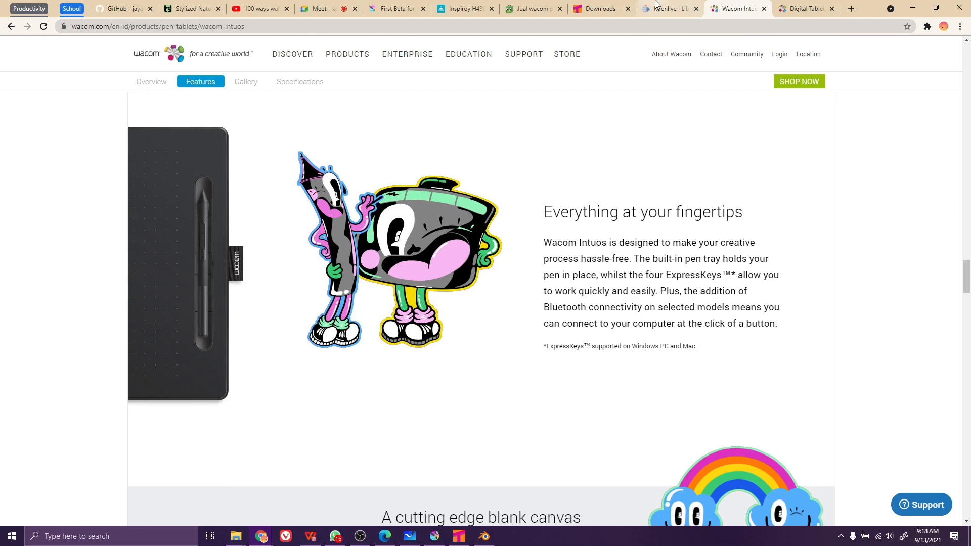
left_click(793, 6)
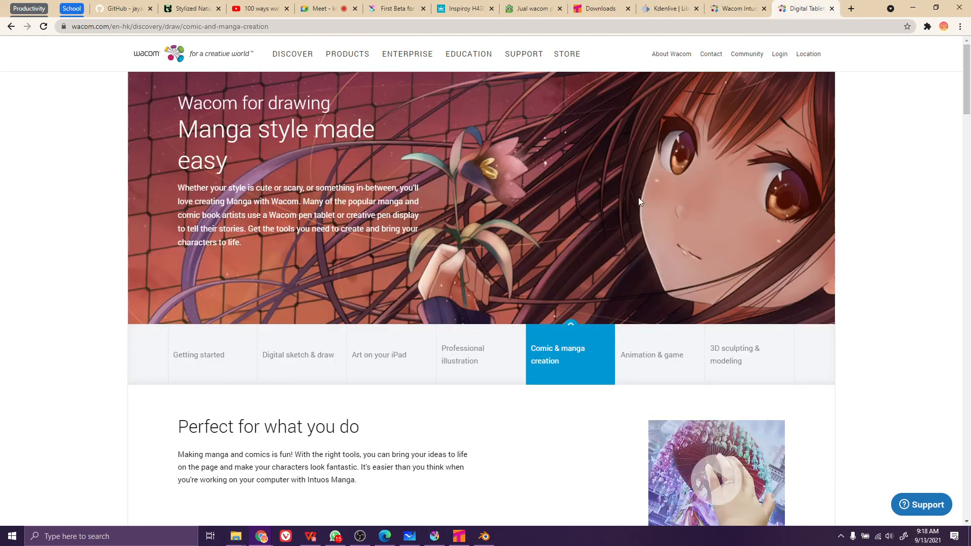
Return to the "wacom intuos manga" search results and open the first Intuos Manga product image
key("alt+Left")
scroll(393, 289, "down", 1)
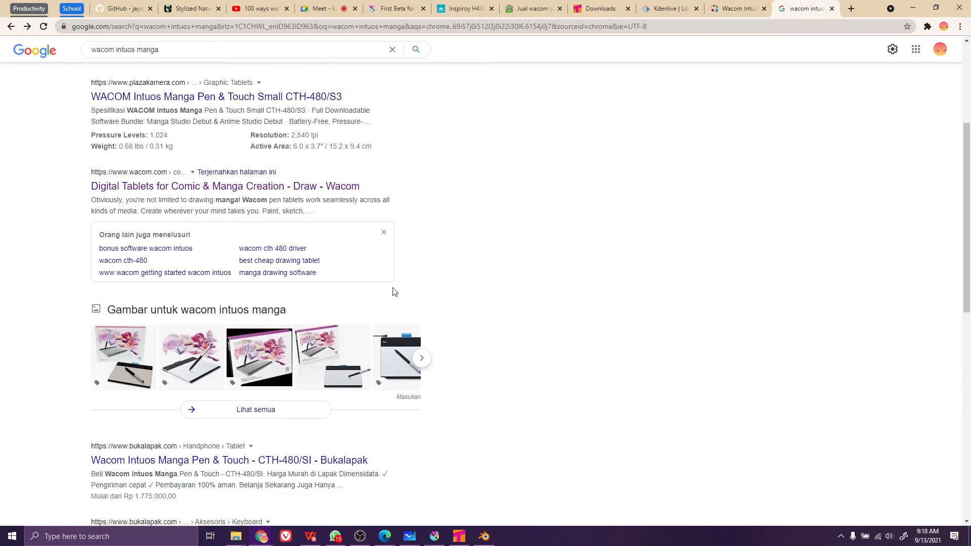
left_click(121, 356)
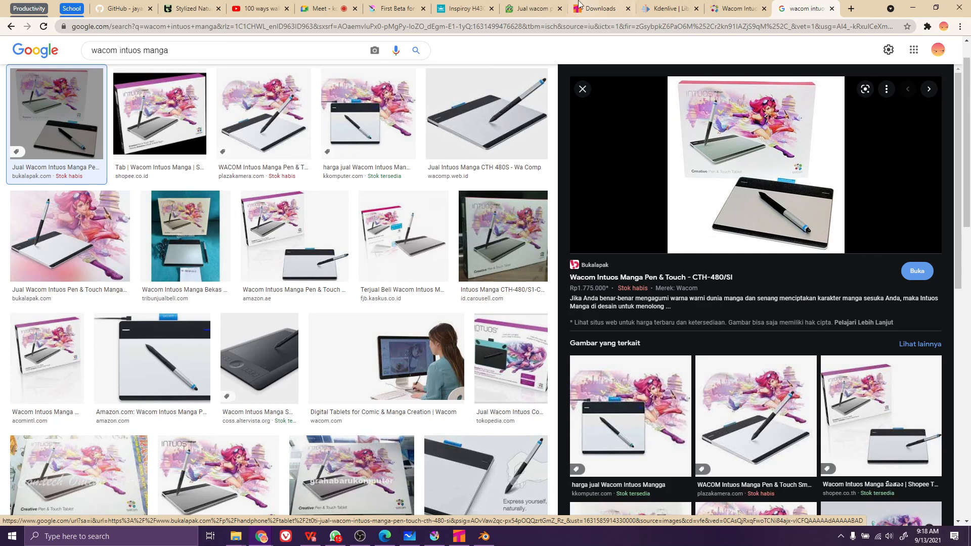
Switch back to the Wacom Intuos product page and review its bundled software, pen, colors, thickness and active area
left_click(525, 6)
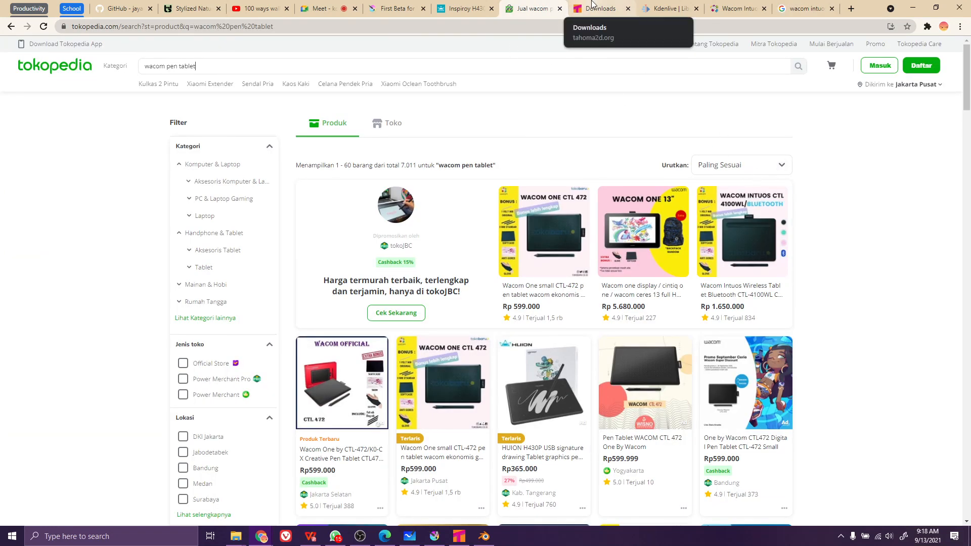
left_click(756, 6)
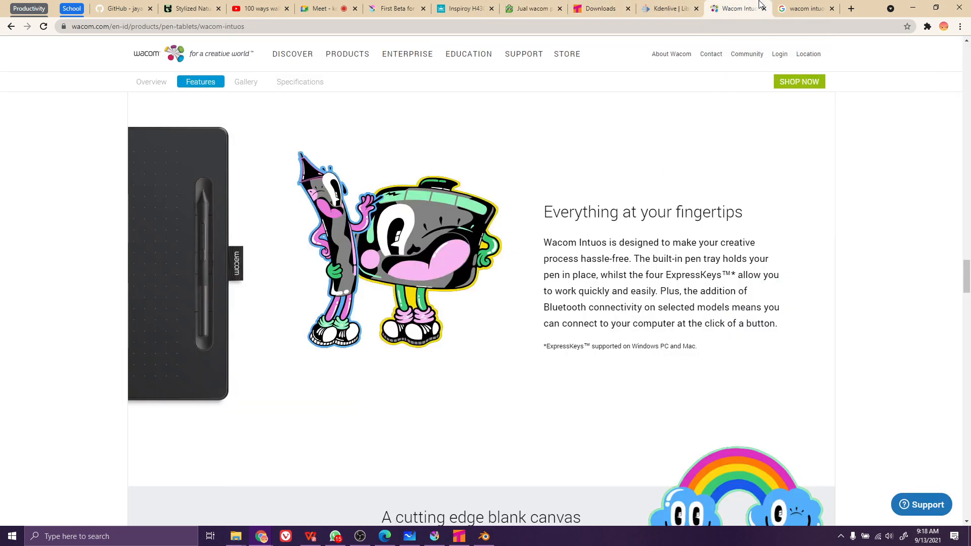
scroll(216, 264, "down", 13)
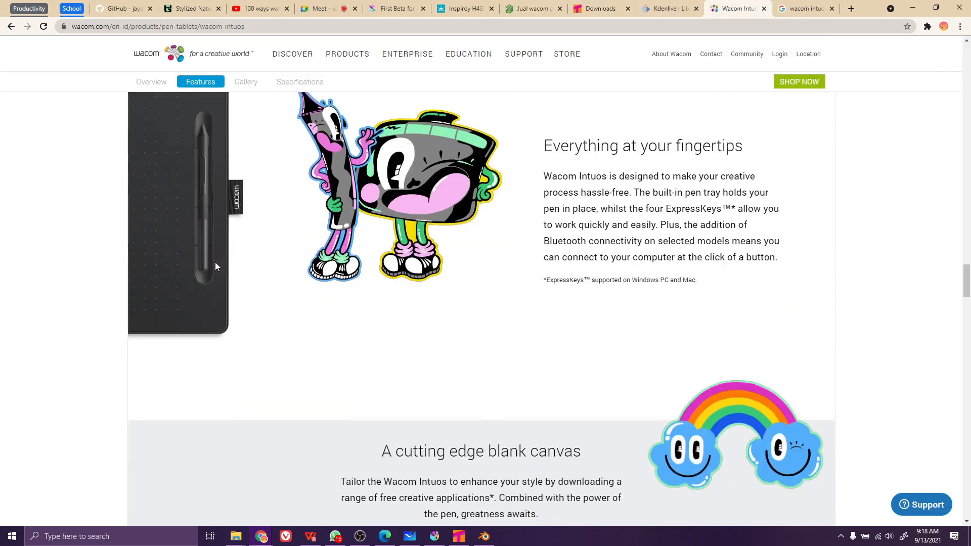
scroll(219, 260, "up", 12)
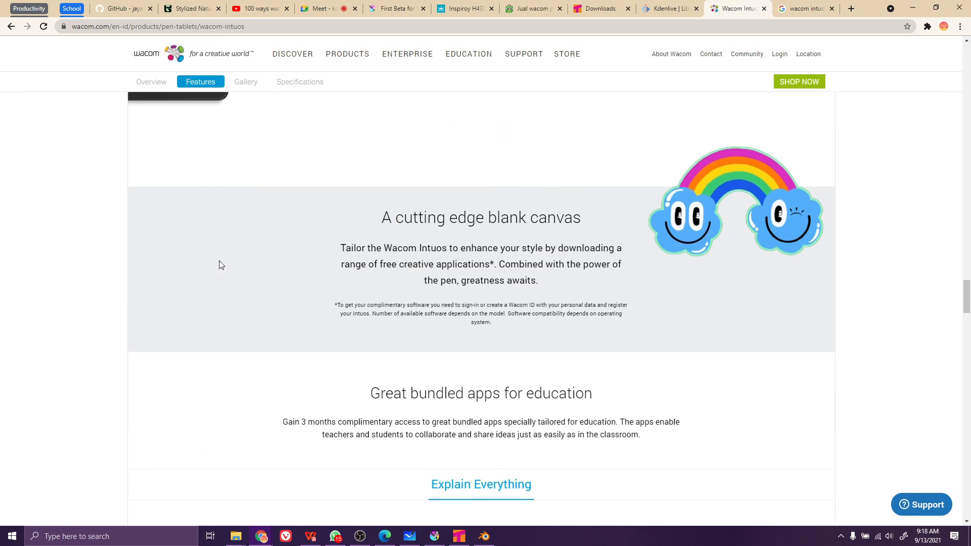
scroll(219, 260, "up", 8)
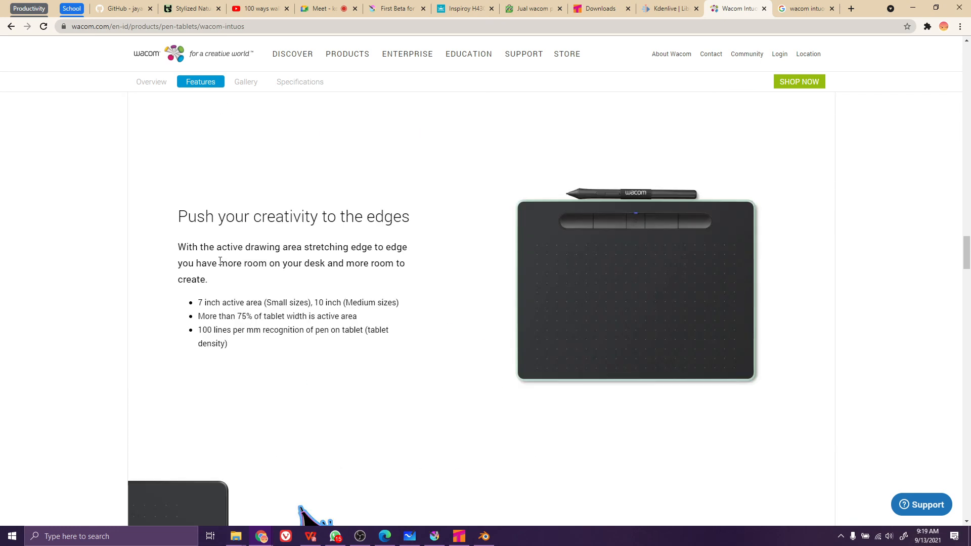
scroll(220, 260, "up", 6)
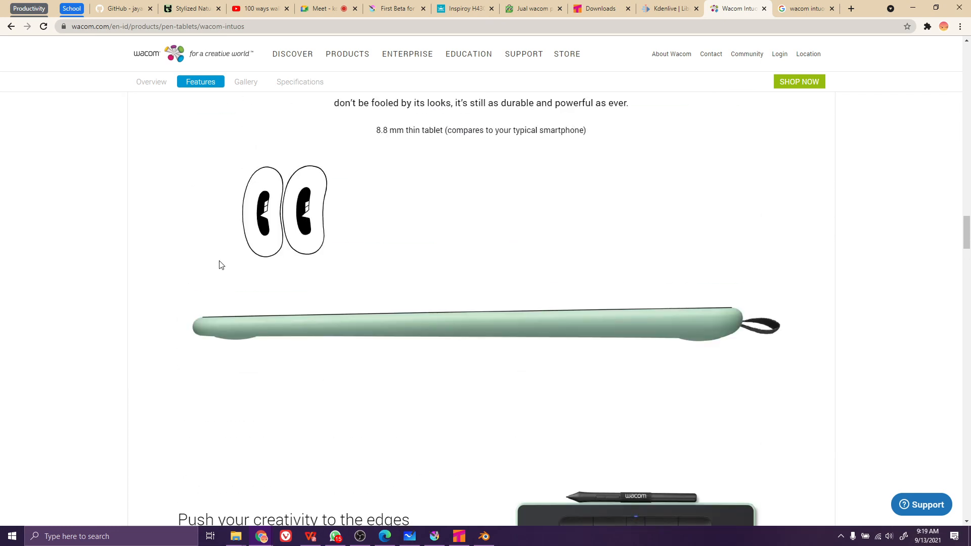
scroll(220, 262, "up", 6)
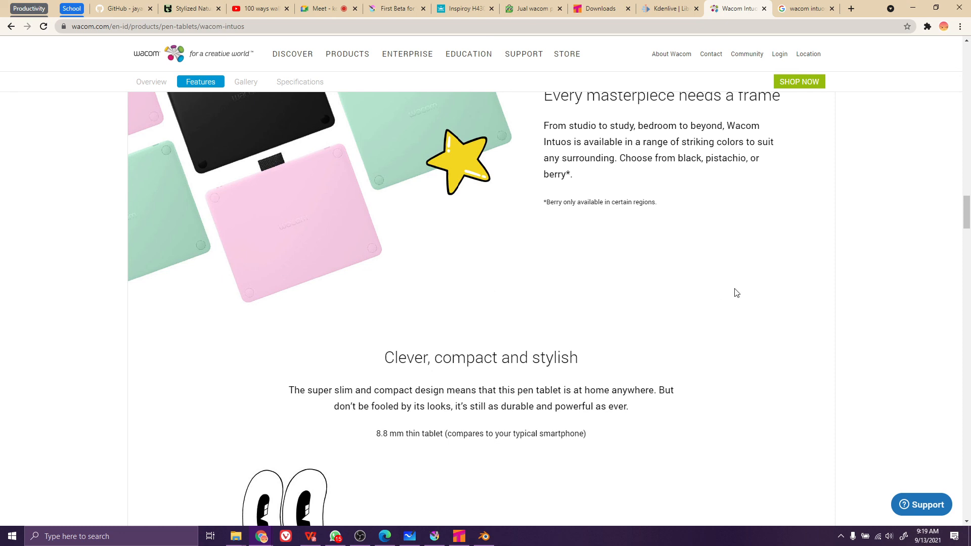
key("alt+Tab")
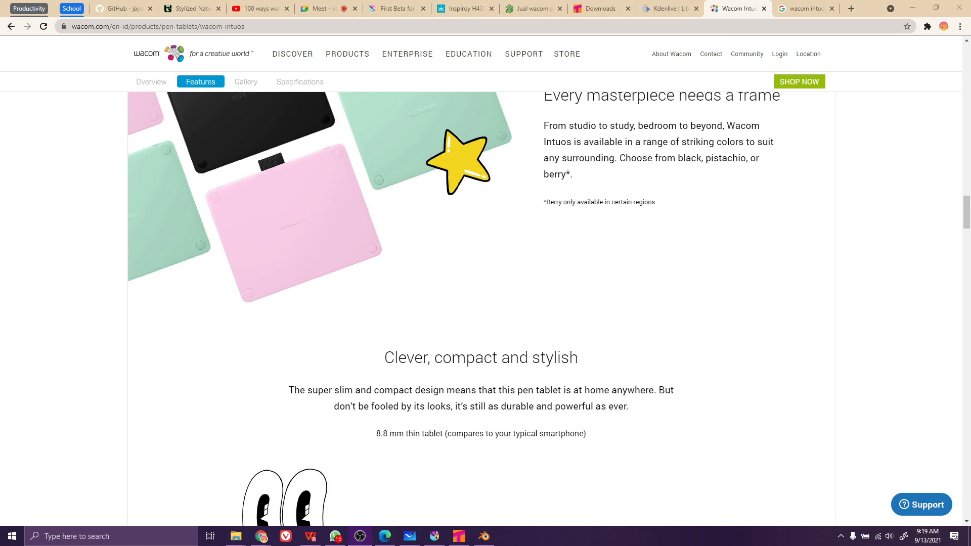
scroll(537, 205, "up", 20)
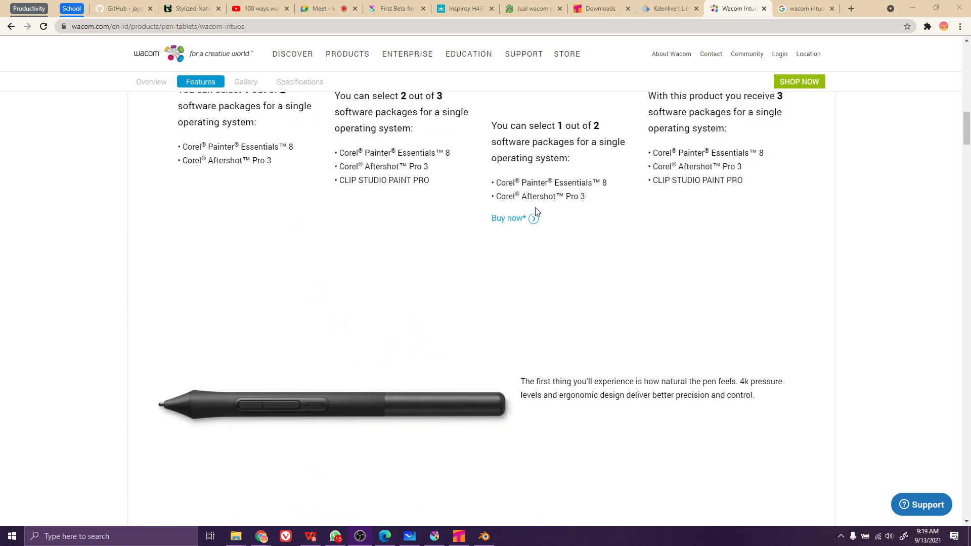
scroll(539, 204, "up", 10)
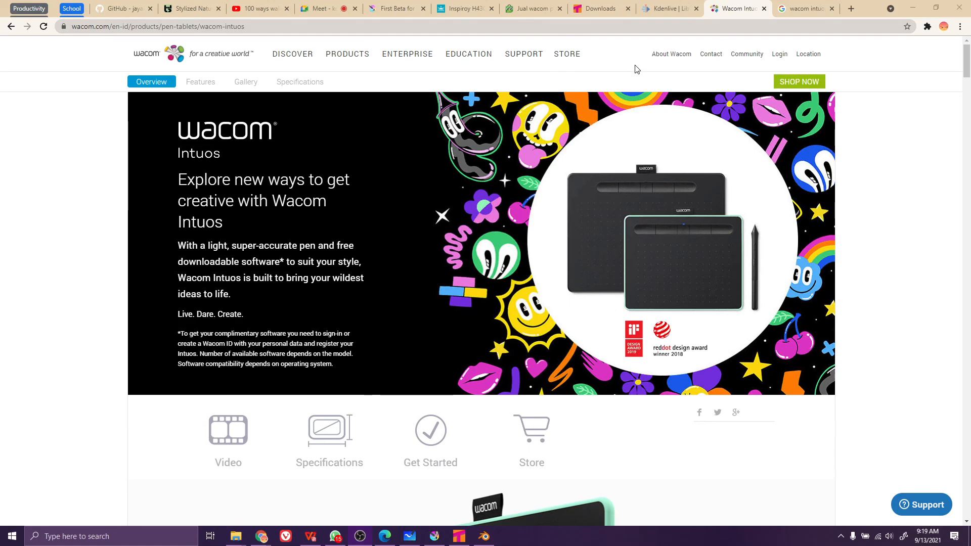
Return to the Huion H430P product page and open the Huion home page from there
left_click(789, 7)
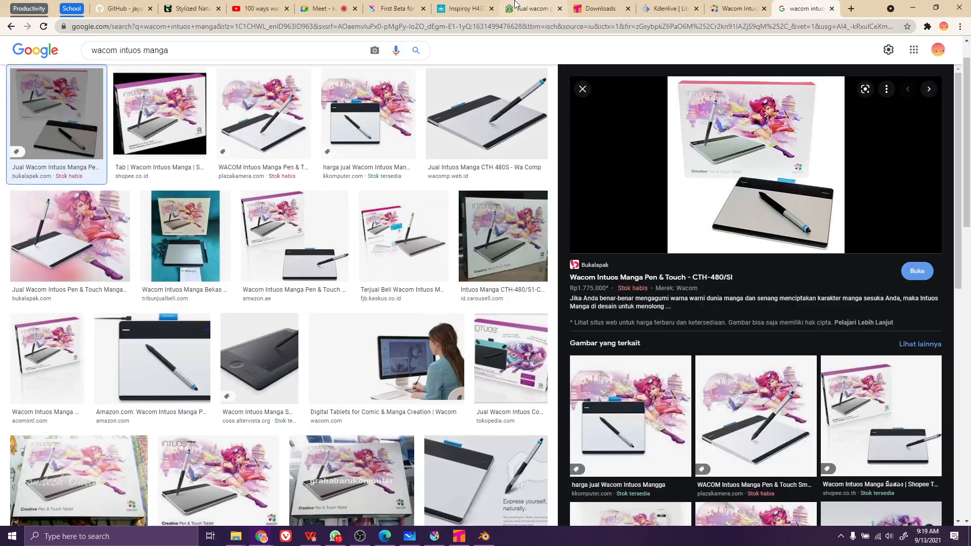
left_click(464, 5)
scroll(486, 278, "up", 10)
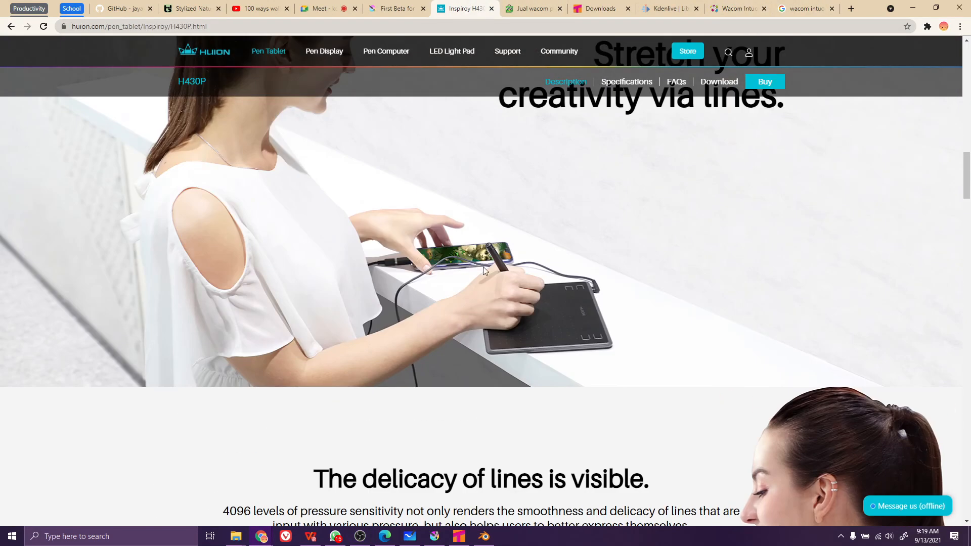
left_click(207, 59)
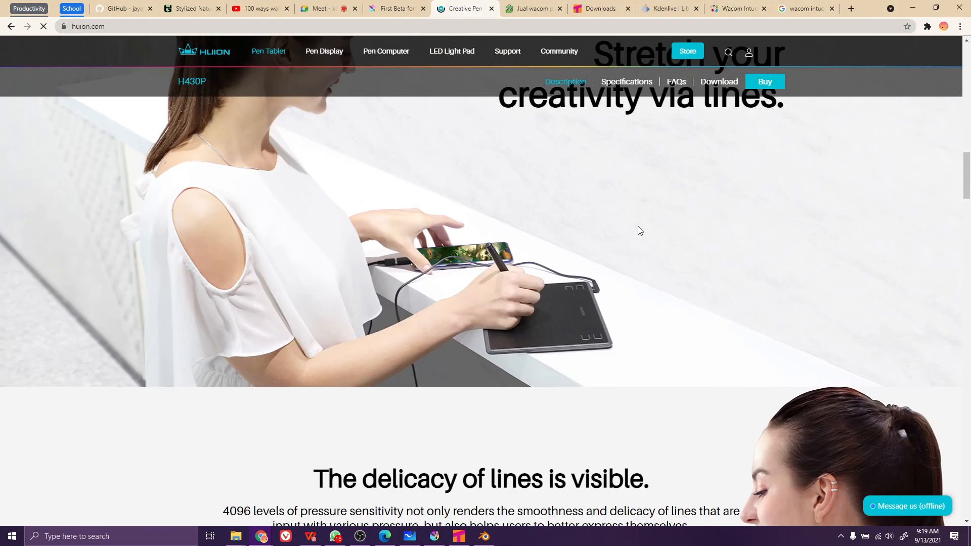
Examine the Huion home page's featured products, including Kamvas Studio 22, and its community, support and buyer's guide sections
scroll(642, 222, "down", 20)
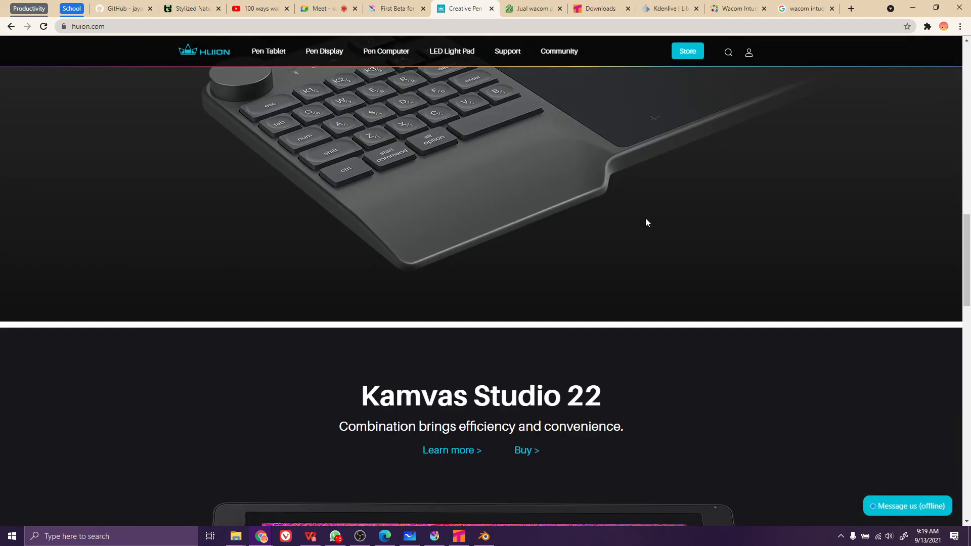
scroll(648, 220, "down", 9)
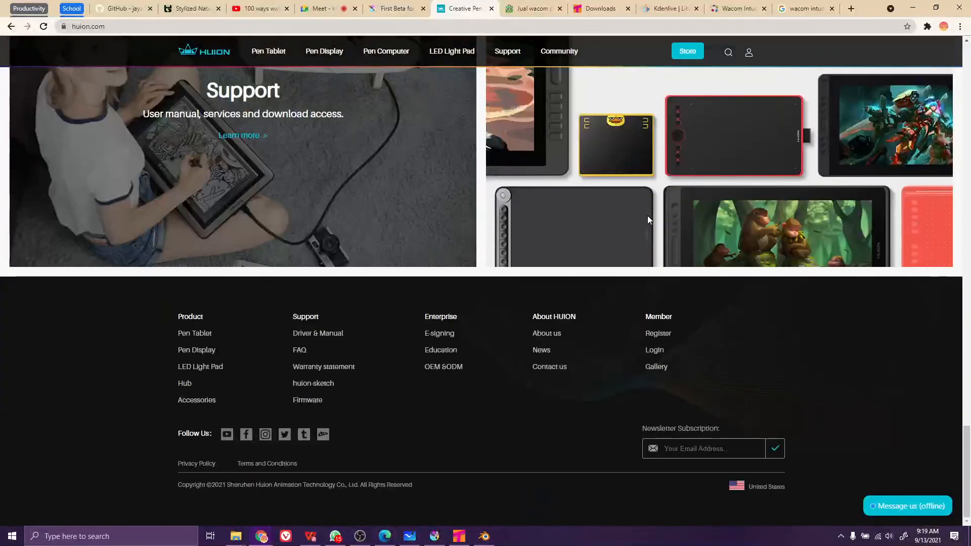
scroll(648, 220, "up", 11)
scroll(649, 221, "up", 1)
scroll(649, 221, "down", 4)
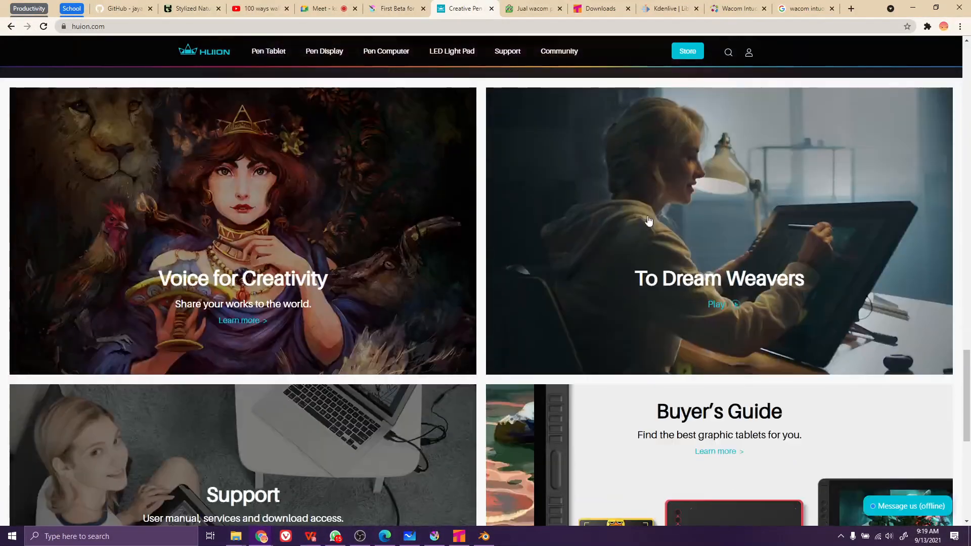
scroll(649, 221, "up", 13)
scroll(649, 220, "up", 6)
scroll(649, 220, "down", 7)
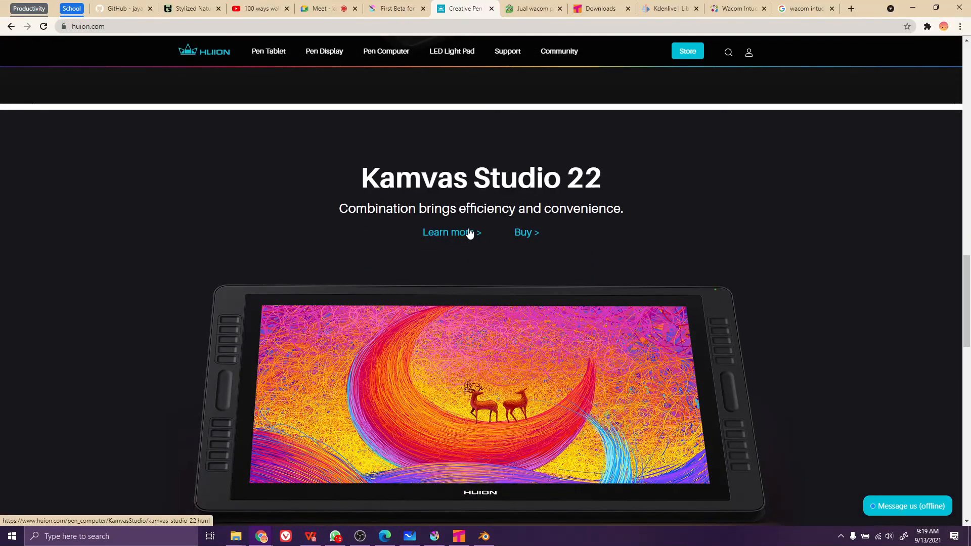
Open the Kamvas Studio 22 product page and slide its color comparison image fully to the 120% sRGB version
scroll(469, 233, "down", 4)
scroll(469, 233, "up", 4)
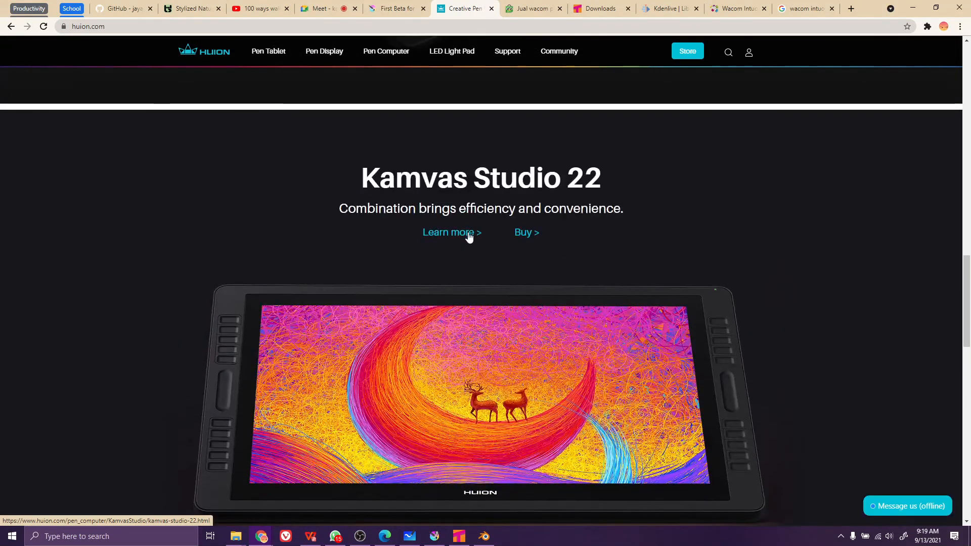
left_click(470, 233)
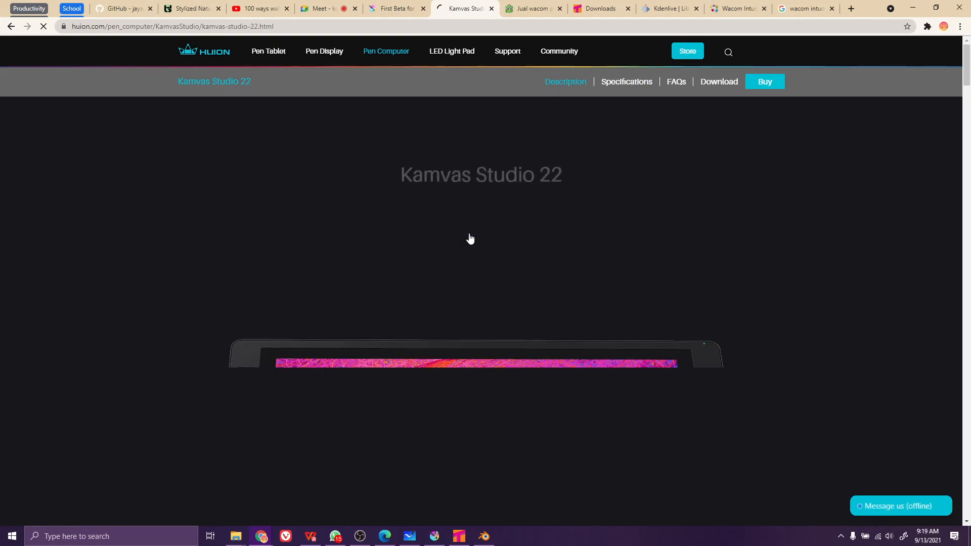
scroll(470, 233, "down", 15)
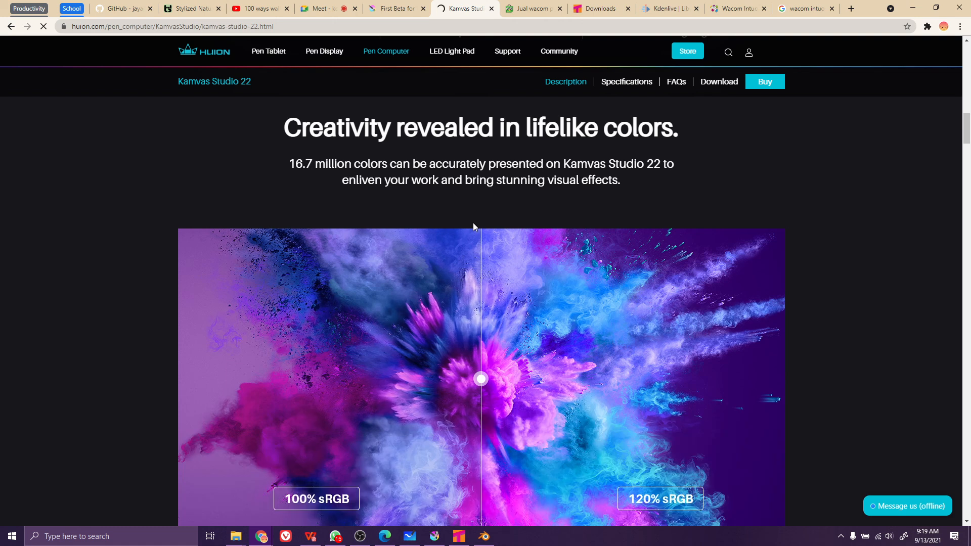
scroll(474, 226, "down", 2)
left_click_drag(480, 279, 65, 290)
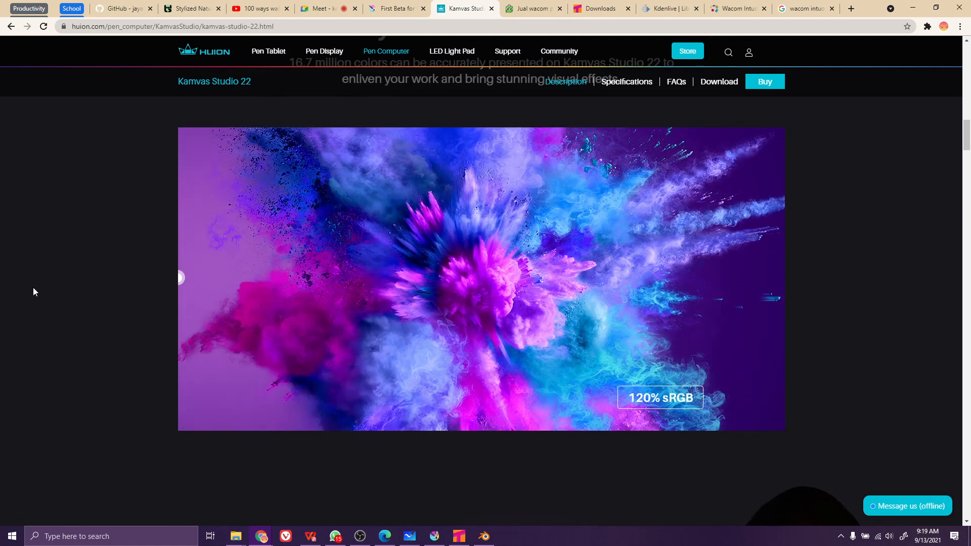
scroll(450, 266, "down", 7)
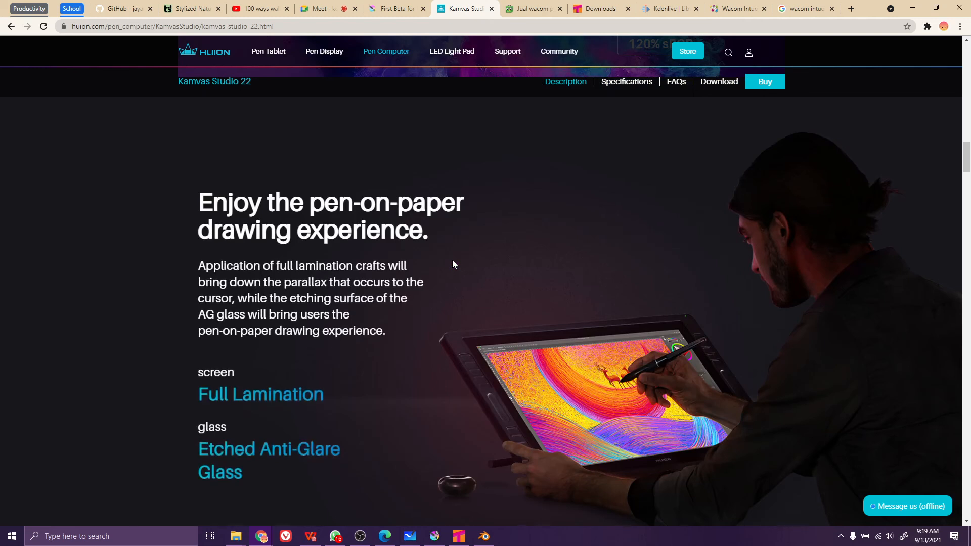
Examine the Kamvas Studio 22 page's sections on usage modes, processor, dual drives and ventilation system
scroll(574, 232, "down", 20)
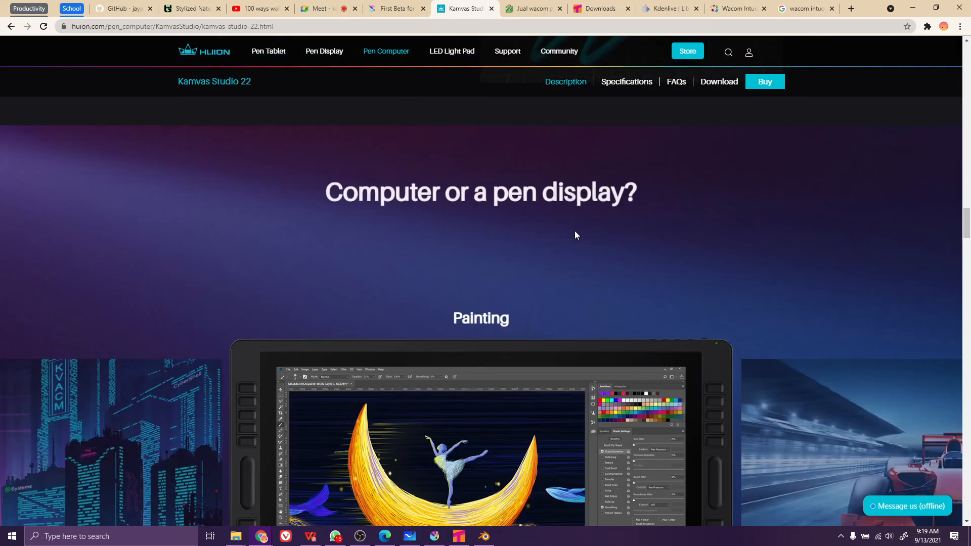
scroll(575, 235, "down", 10)
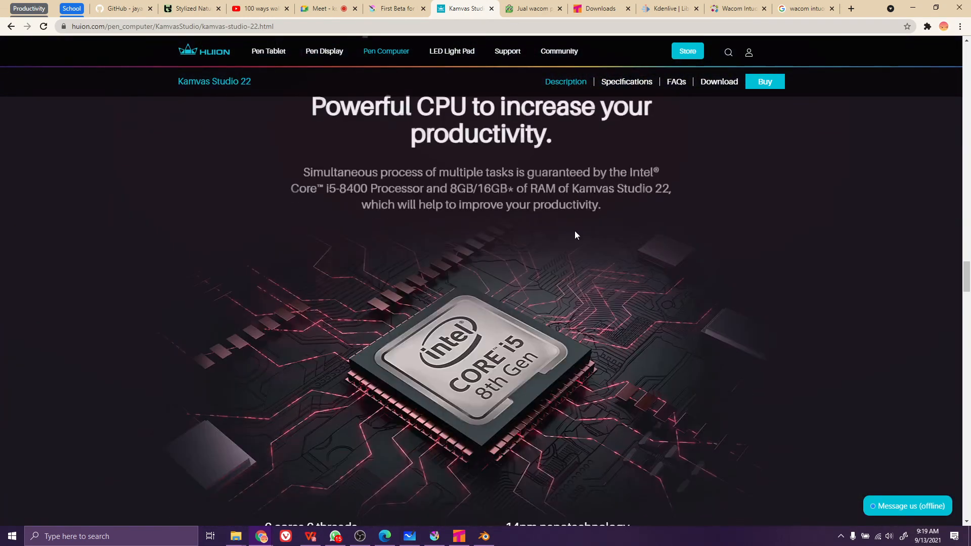
scroll(575, 235, "down", 7)
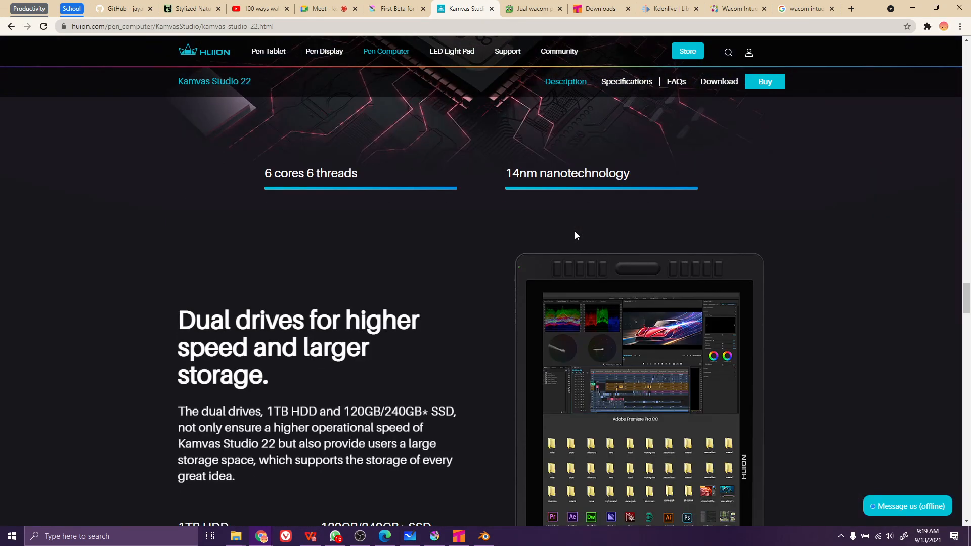
scroll(575, 235, "down", 6)
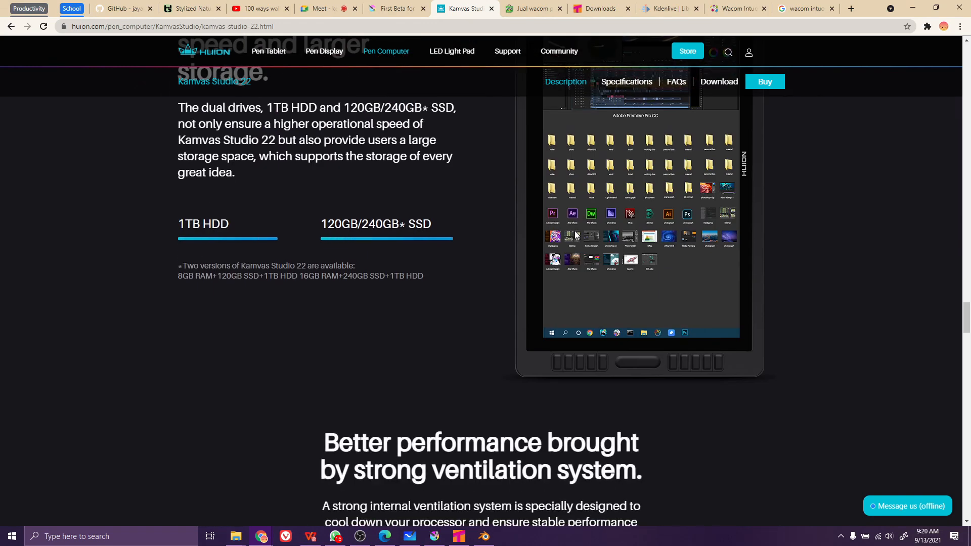
scroll(574, 231, "up", 4)
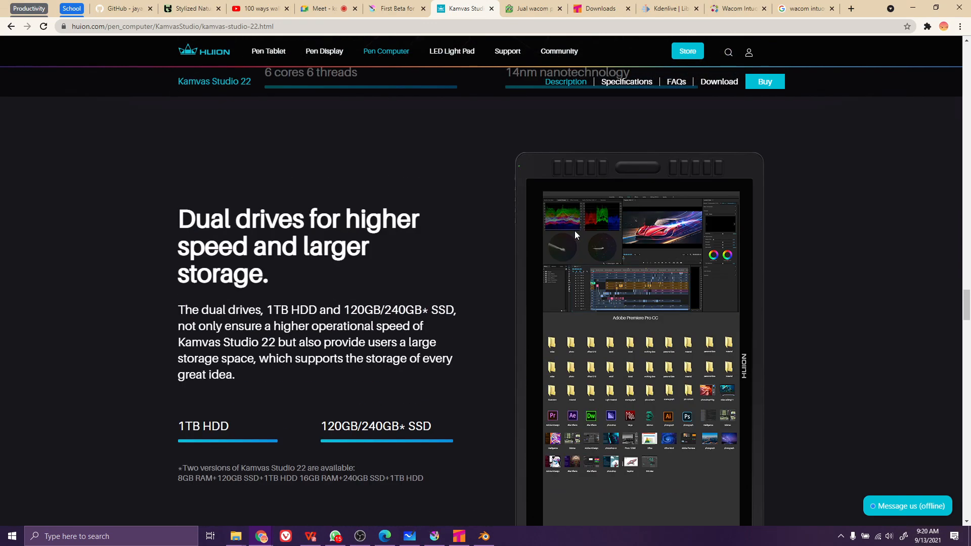
scroll(575, 230, "down", 7)
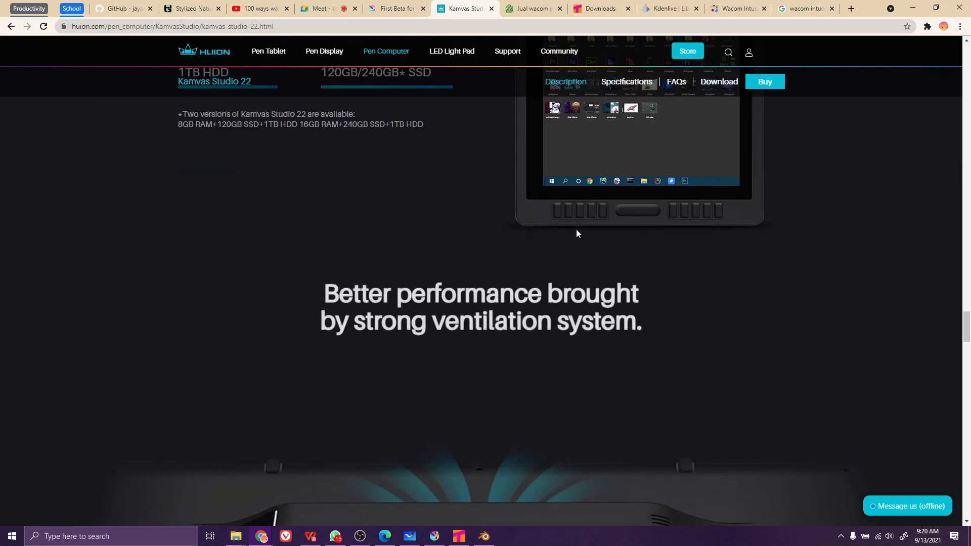
scroll(576, 229, "down", 4)
scroll(575, 229, "down", 15)
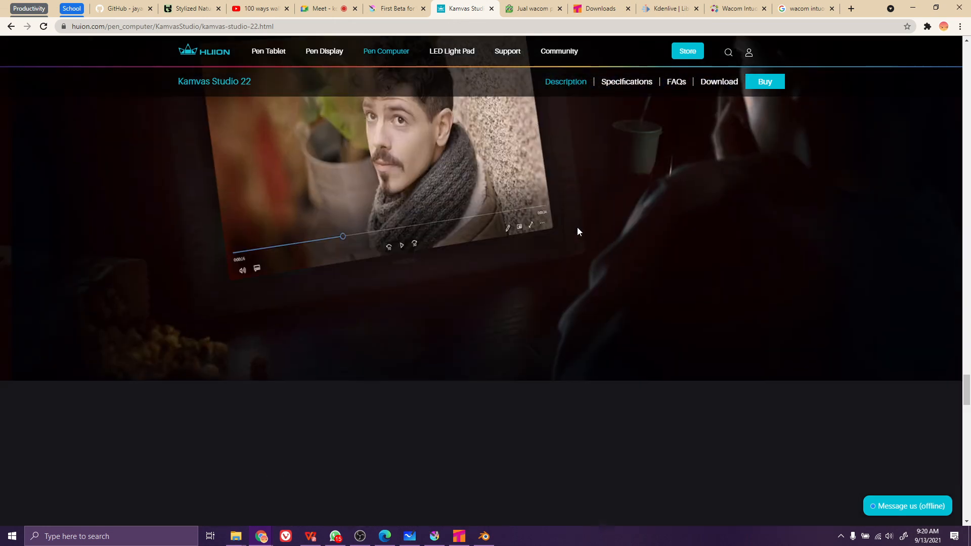
Review the Kamvas Studio 22's programmable keys, adjustable stand angles and rear connection ports
scroll(581, 219, "down", 6)
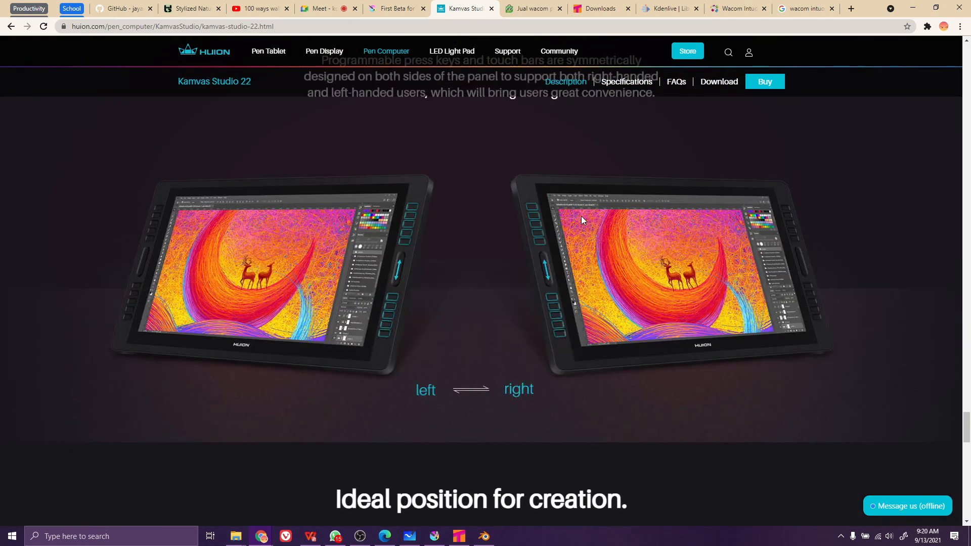
scroll(581, 217, "down", 5)
scroll(581, 216, "down", 12)
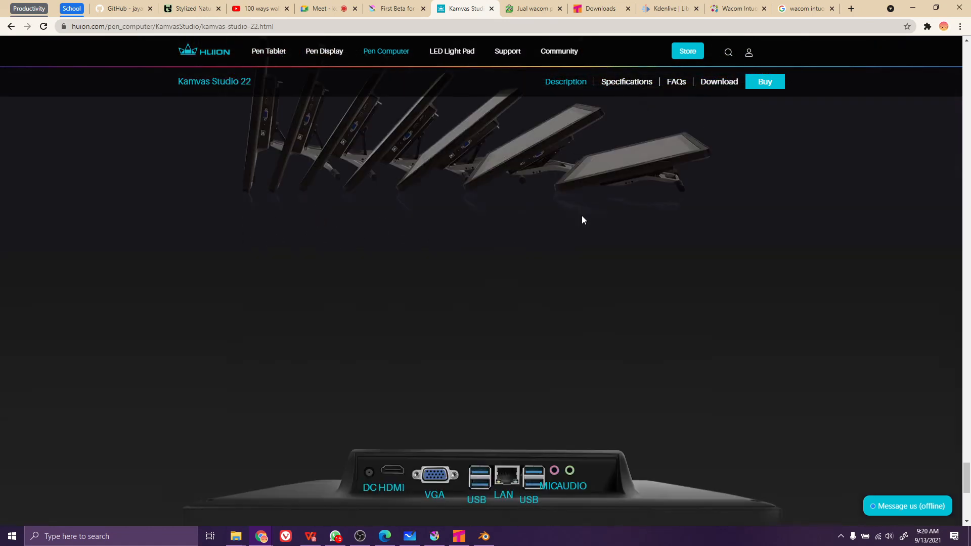
scroll(582, 221, "down", 2)
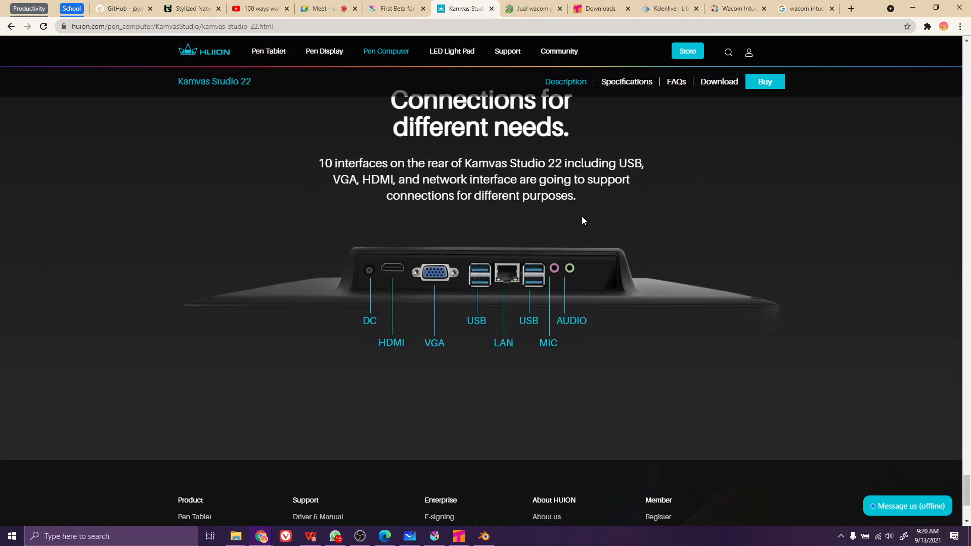
scroll(573, 255, "down", 3)
scroll(573, 263, "up", 15)
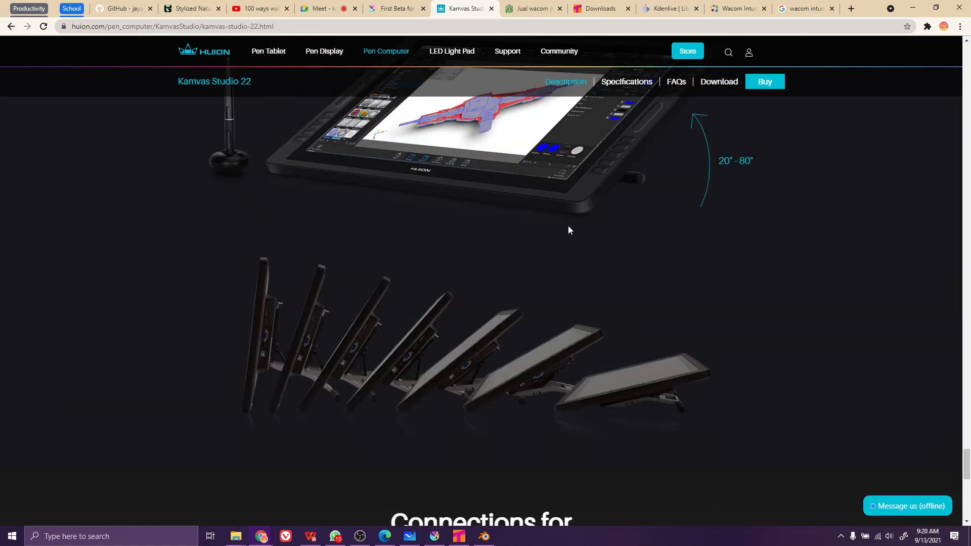
scroll(566, 196, "up", 15)
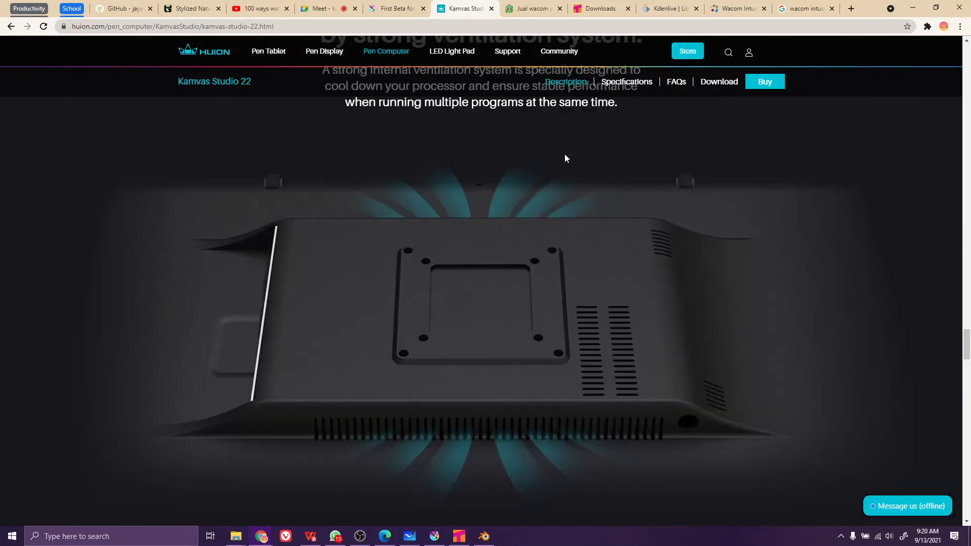
Return to the Huion home page and look back over its featured products up to the main banner
key("alt+Left")
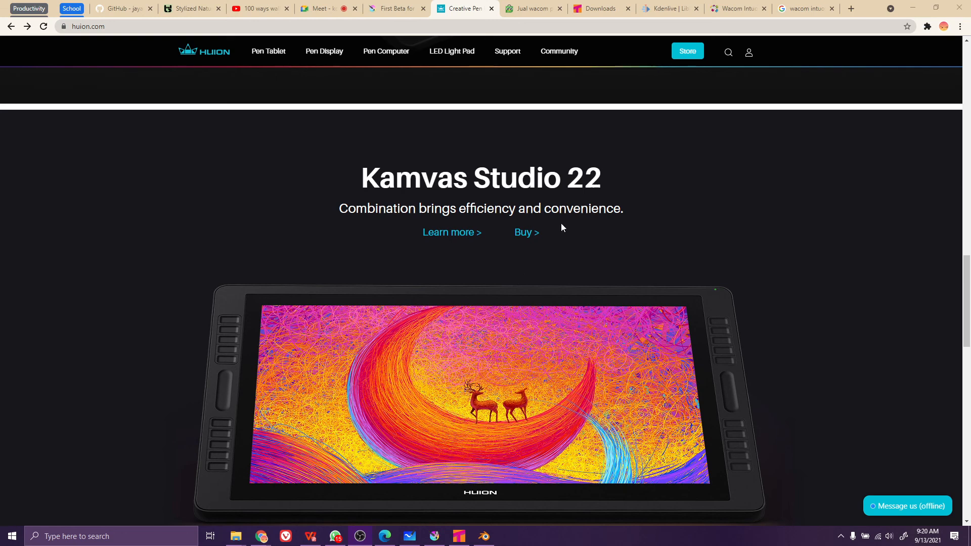
scroll(562, 228, "up", 7)
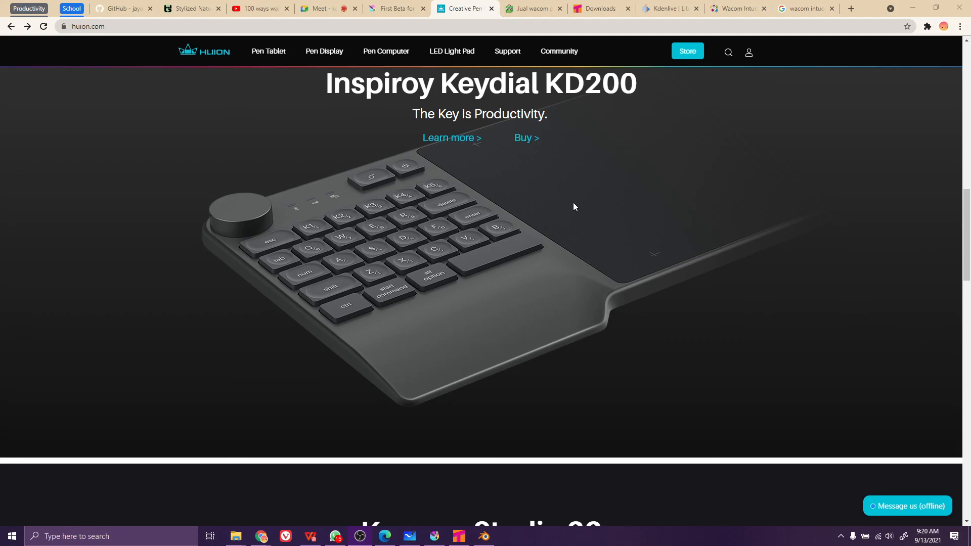
scroll(573, 203, "up", 15)
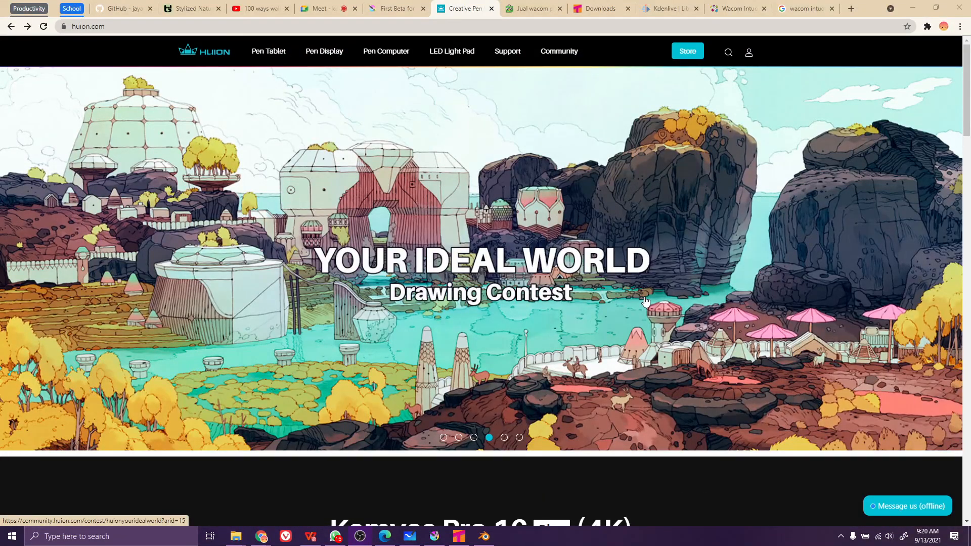
Switch to Microsoft Whiteboard and review the handwritten list of 2D animation stages, software and tools
left_click(410, 536)
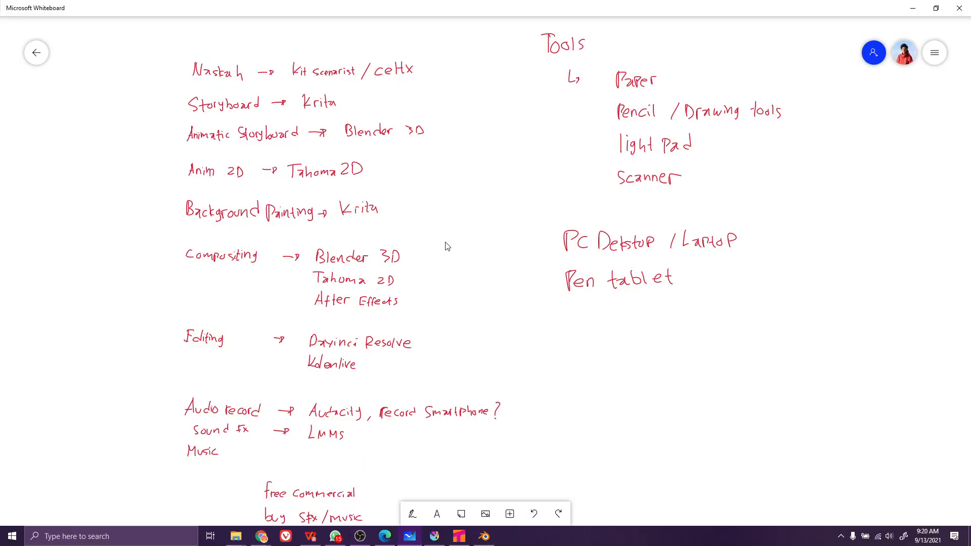
left_click_drag(457, 297, 503, 285)
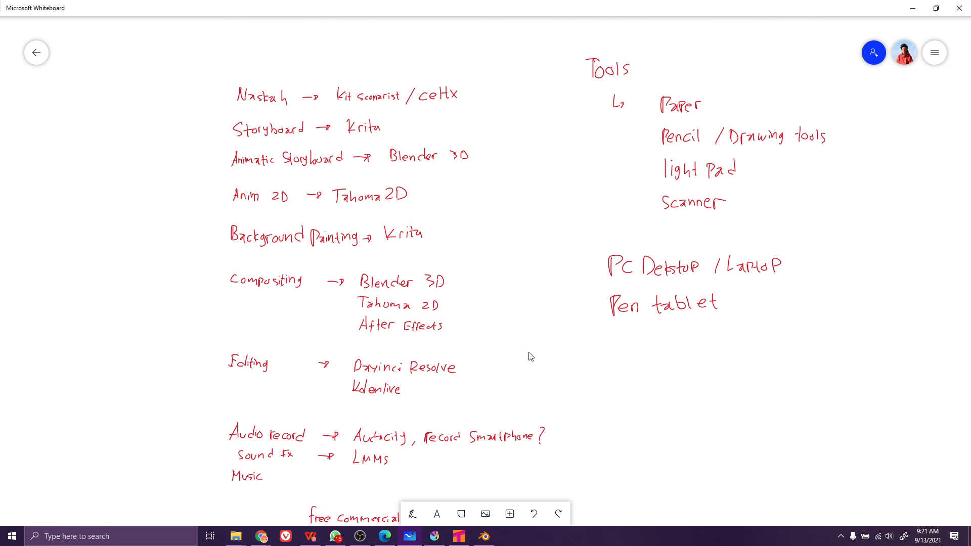
left_click_drag(527, 353, 518, 340)
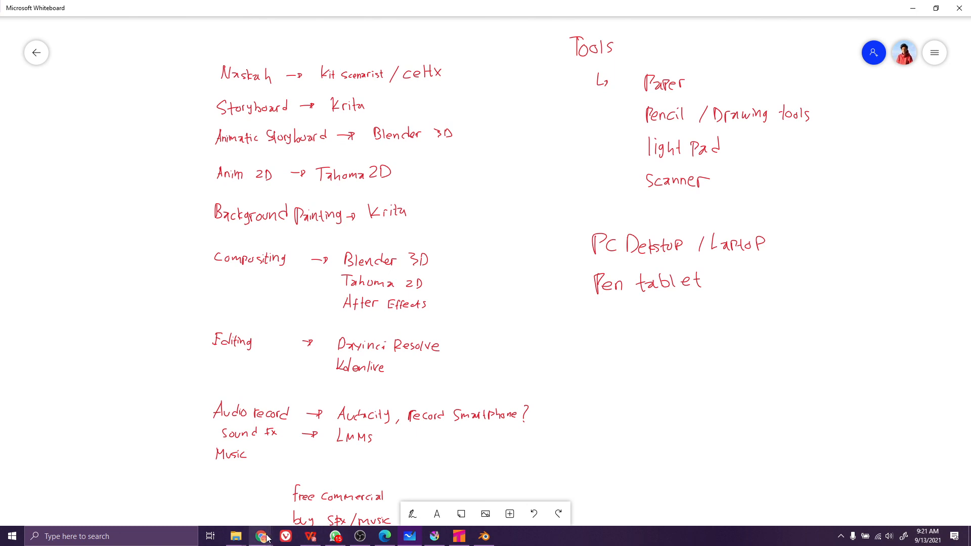
Return to the Google Meet call in the browser and look through its list of participants
mouse_move(267, 538)
left_click(230, 511)
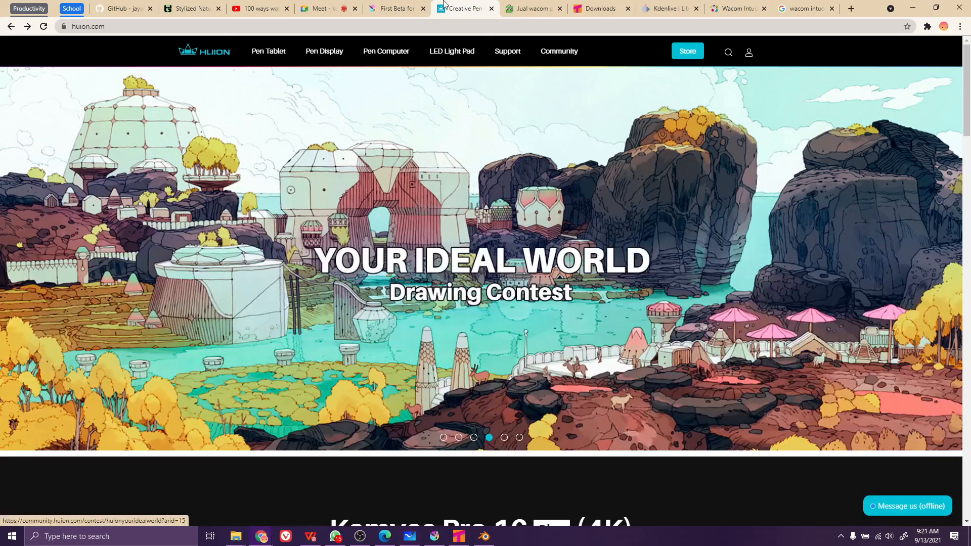
left_click(324, 7)
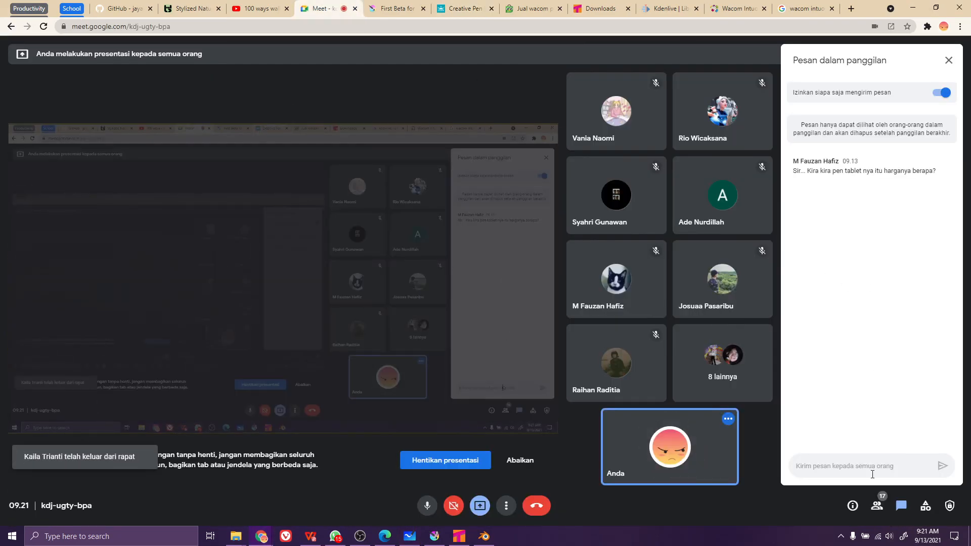
left_click(878, 505)
scroll(887, 369, "down", 5)
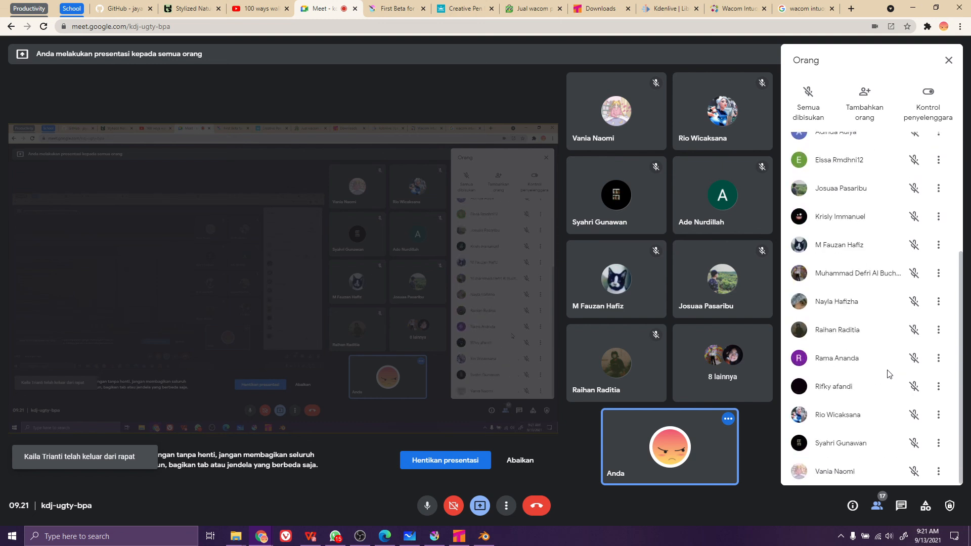
scroll(888, 374, "up", 4)
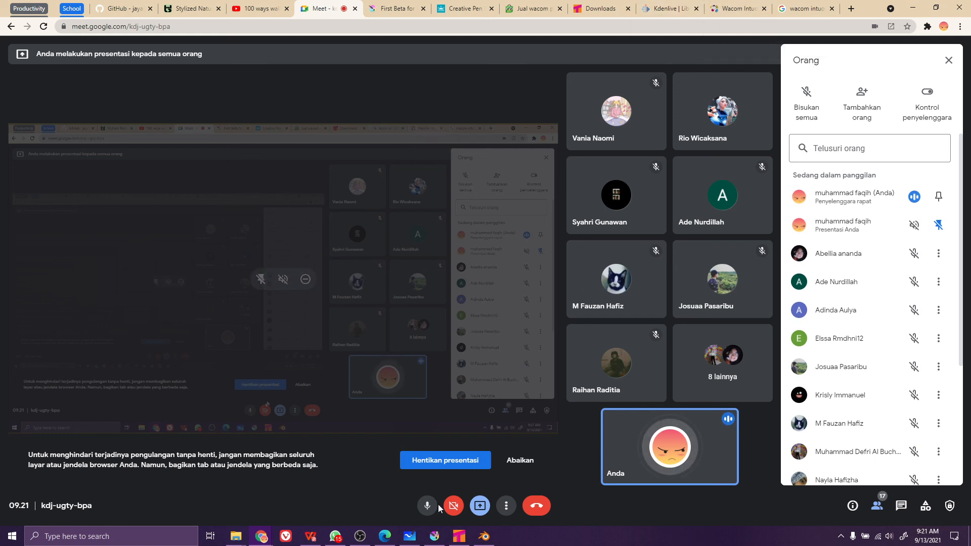
Go back to the whiteboard notes, then switch to Krita with the contoh storyboard.kra drawing
left_click(410, 536)
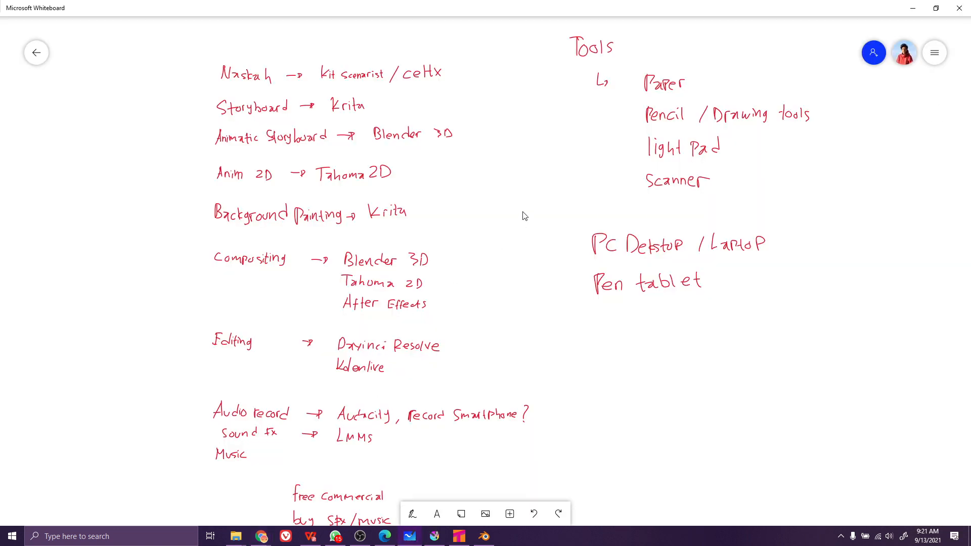
left_click(434, 536)
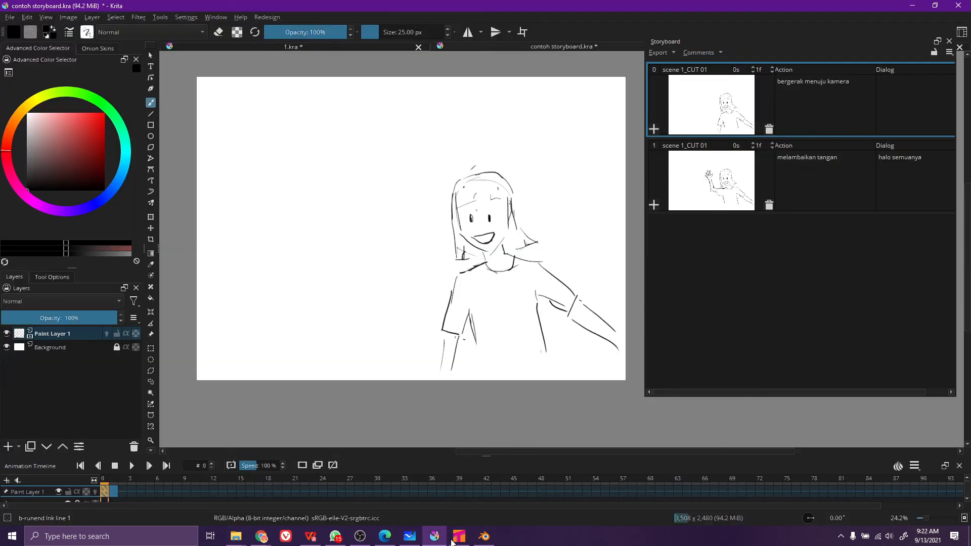
left_click(551, 545)
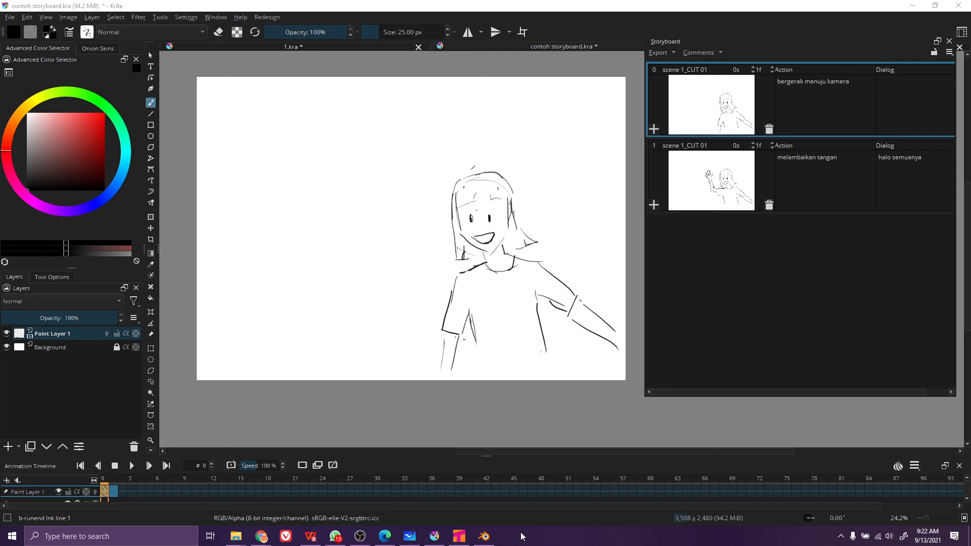
left_click(138, 384)
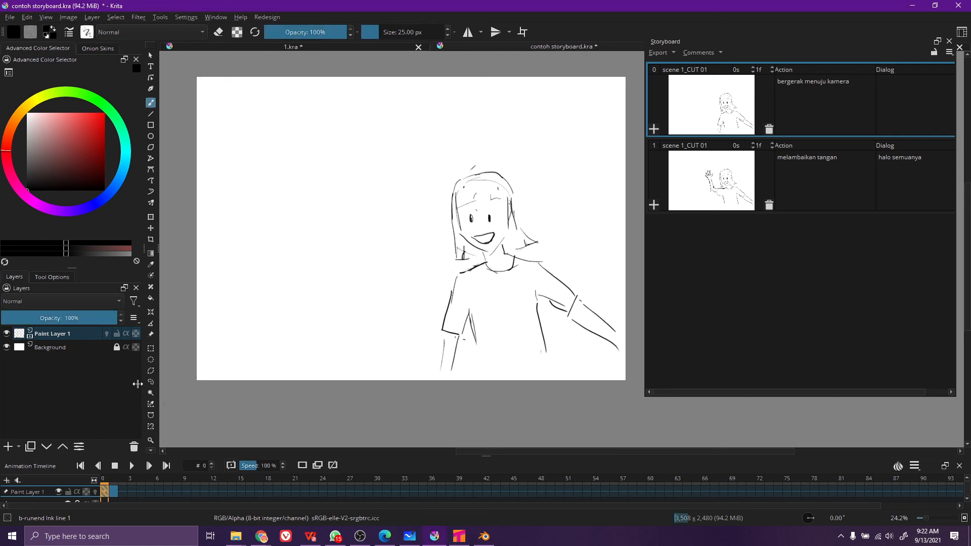
Enlarge the Layers docker by shrinking the Advanced Color Selector above it
left_click(105, 489)
left_click(73, 276)
left_click(14, 278)
left_click_drag(76, 268, 89, 218)
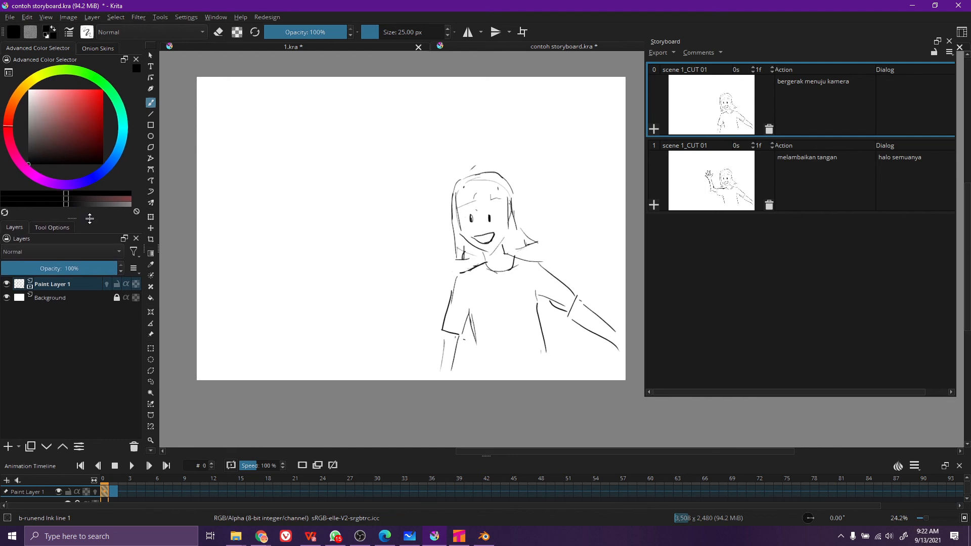